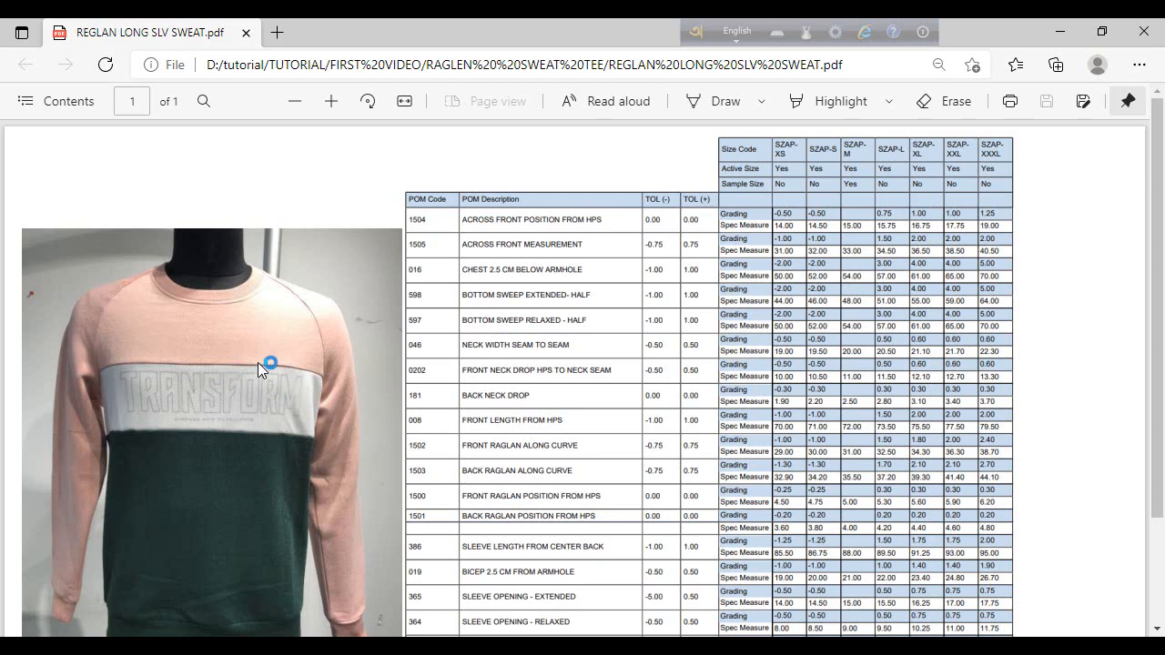
# - Review the raglan sweatshirt photo and its size measurement chart, and look over the tutorial folders in FIRST VIDEO
pyautogui.scroll(-2, 277, 360)
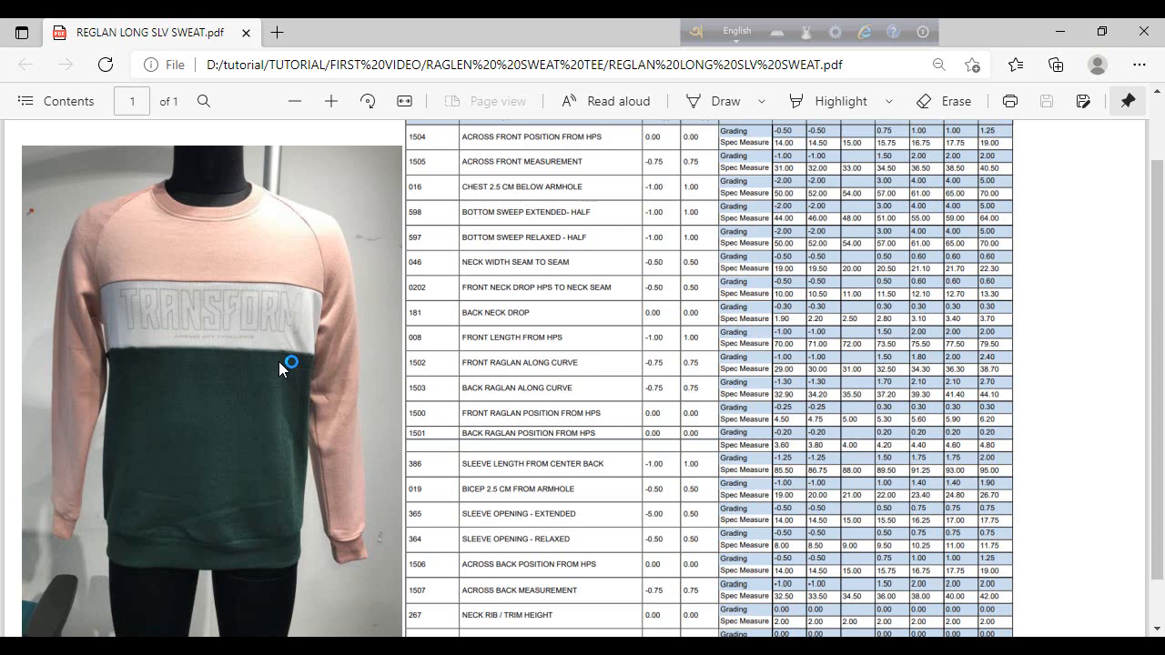
pyautogui.moveTo(446, 646)
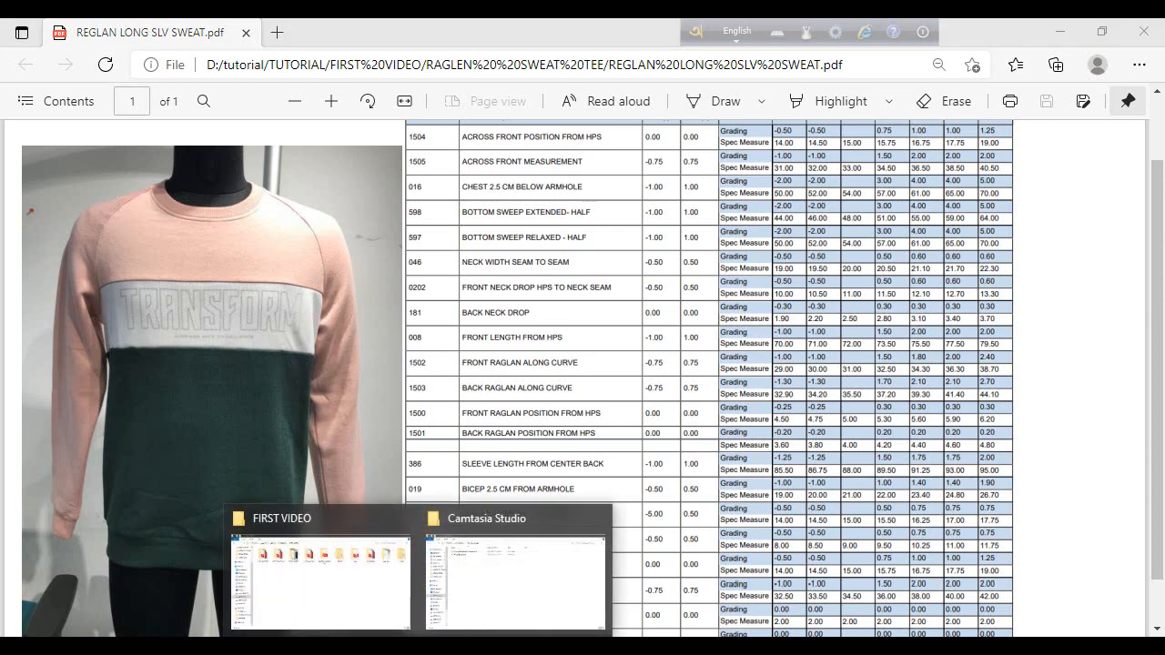
pyautogui.click(354, 594)
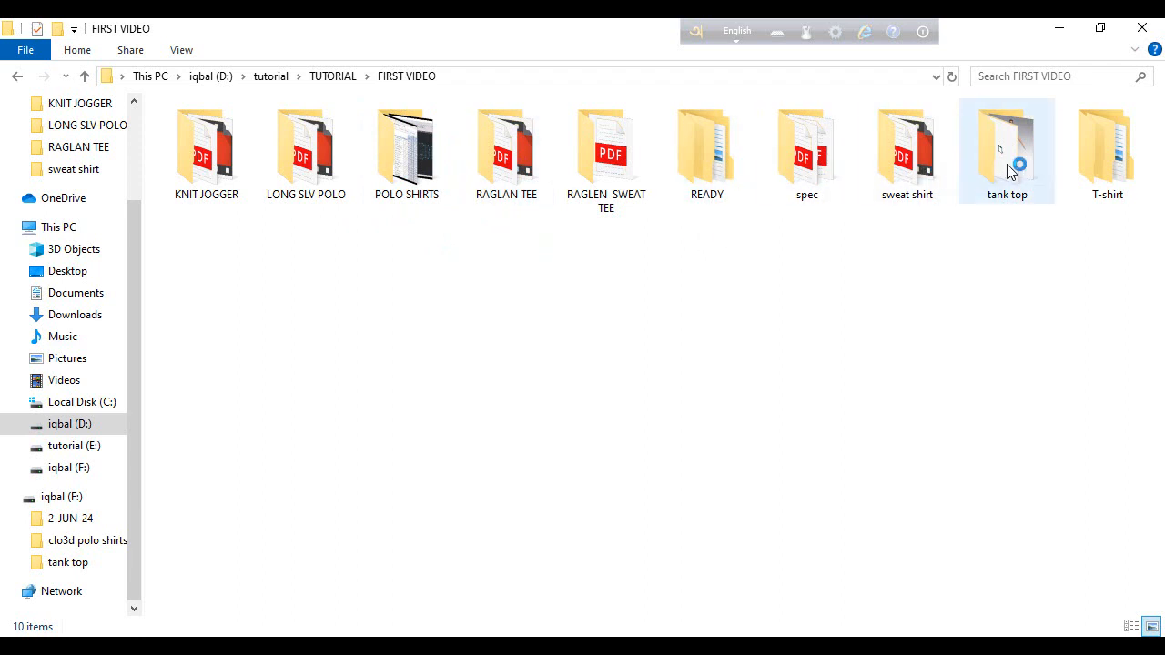
pyautogui.moveTo(1130, 253); pyautogui.dragTo(229, 173)
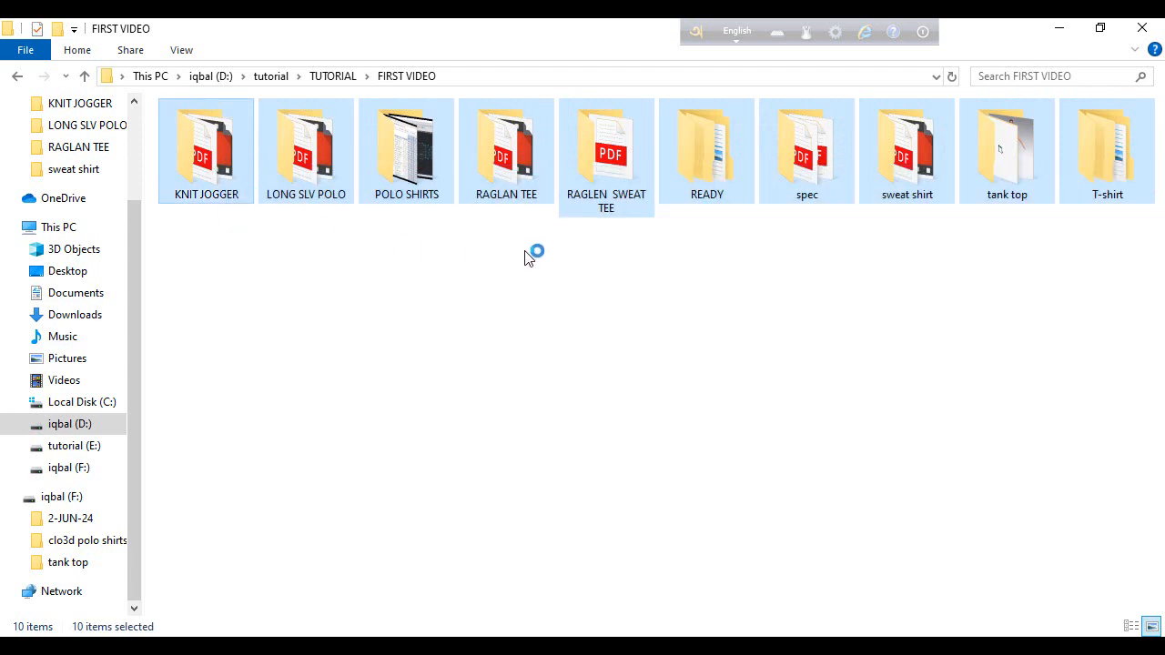
pyautogui.click(640, 344)
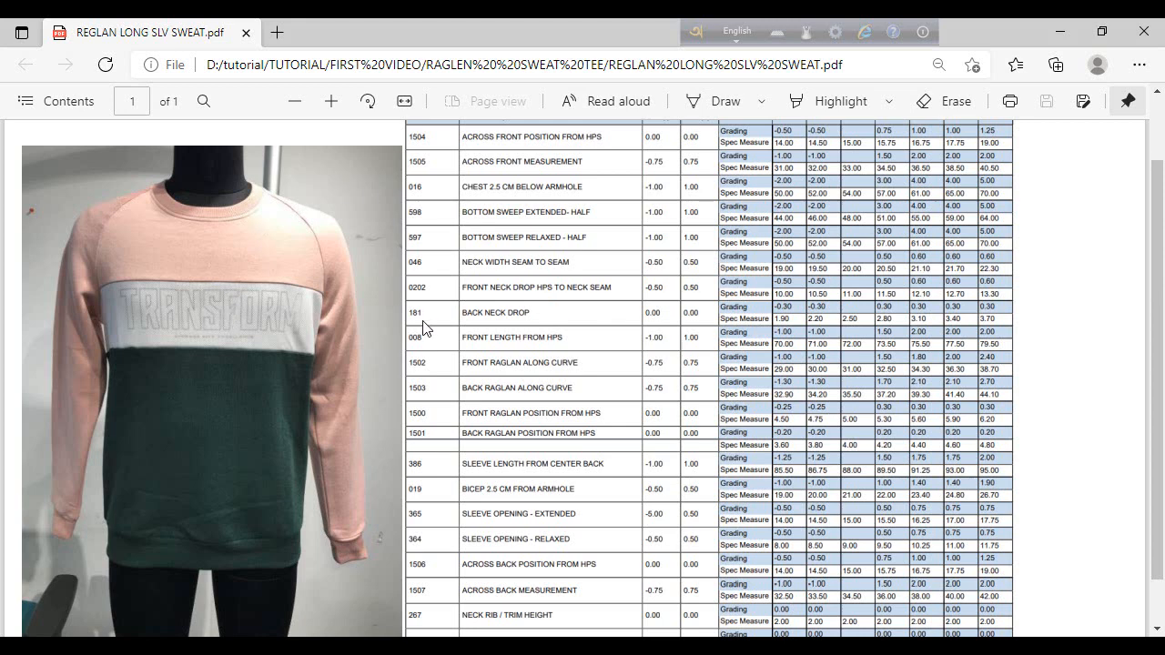
pyautogui.scroll(2, 419, 332)
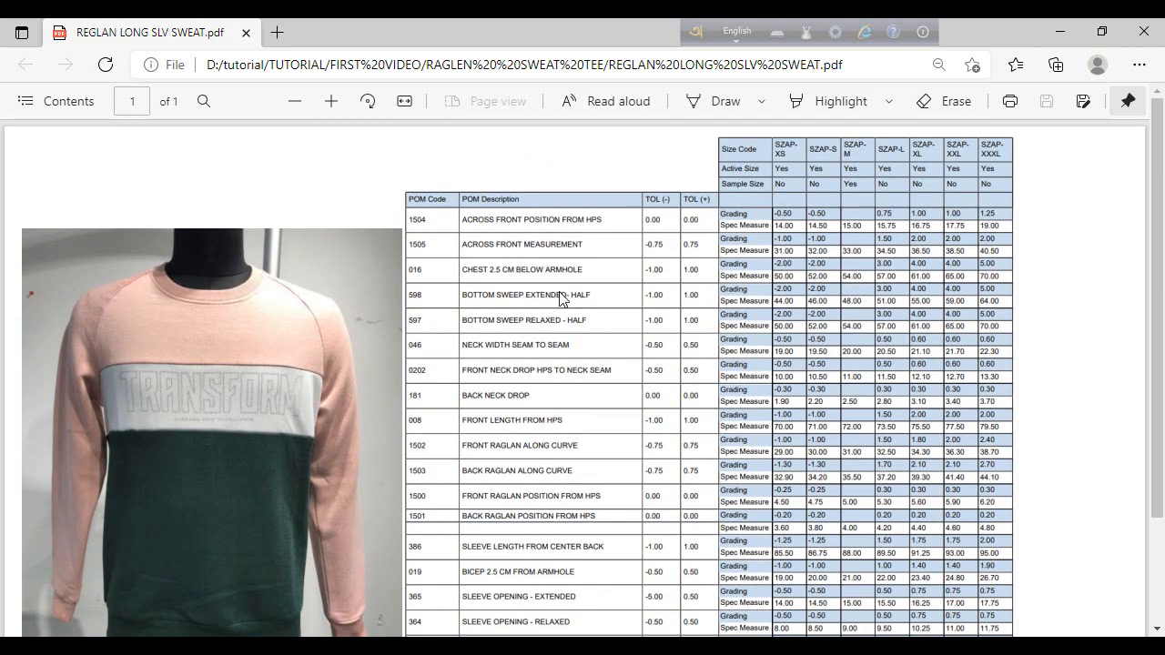
pyautogui.scroll(-2, 499, 310)
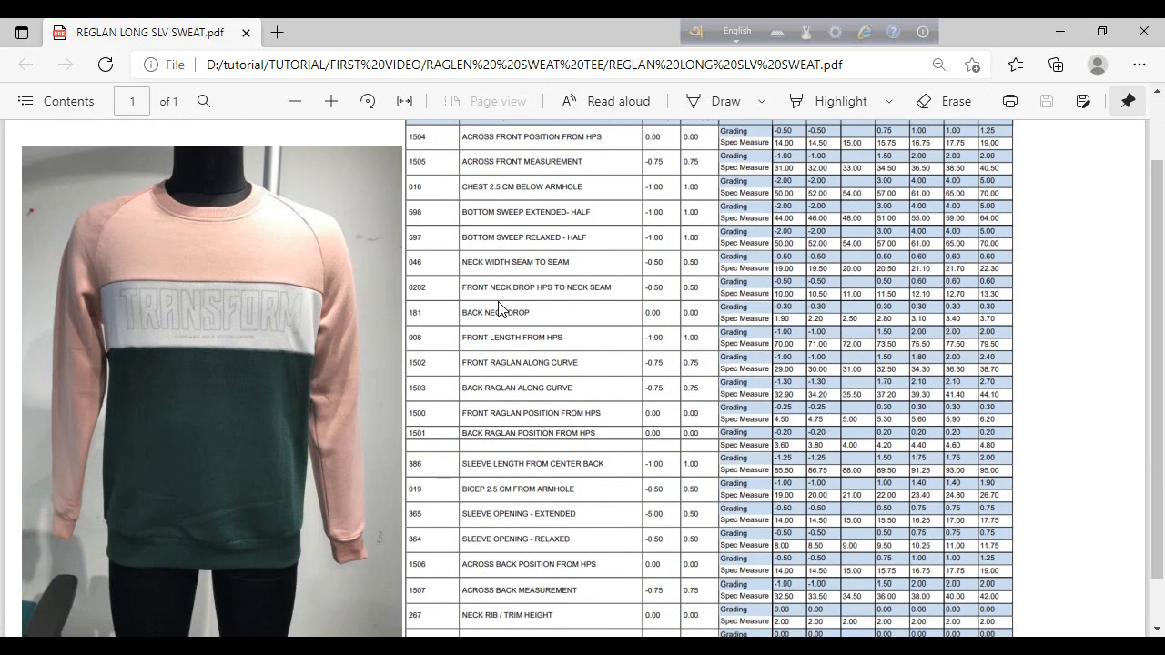
pyautogui.scroll(2, 498, 303)
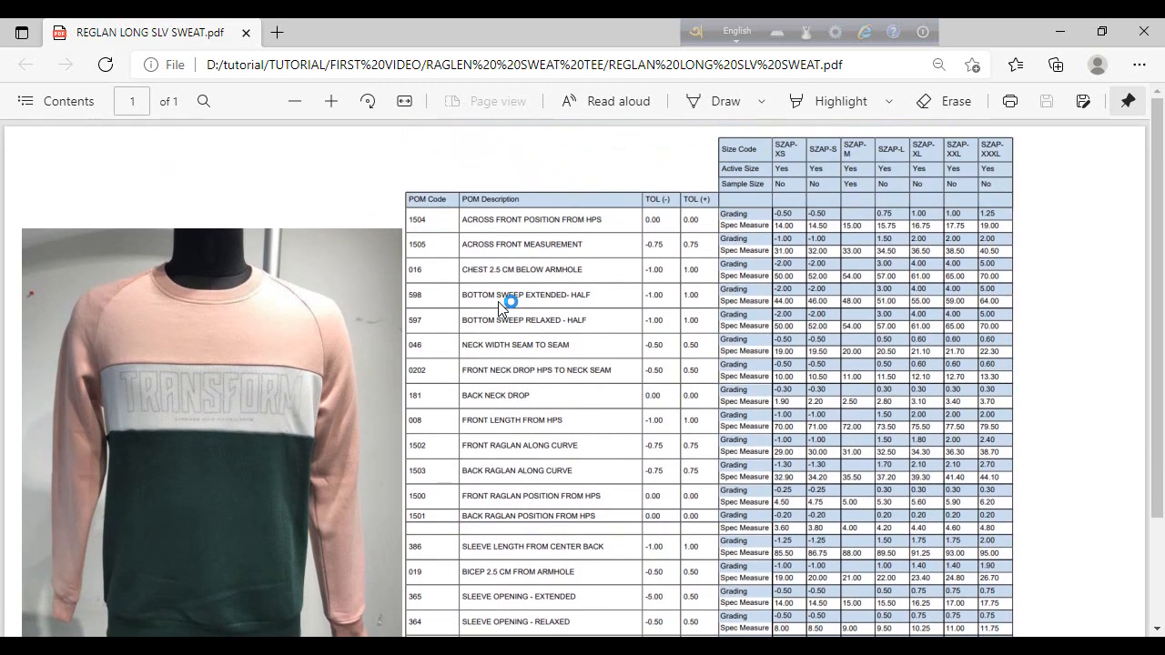
pyautogui.scroll(-2, 499, 302)
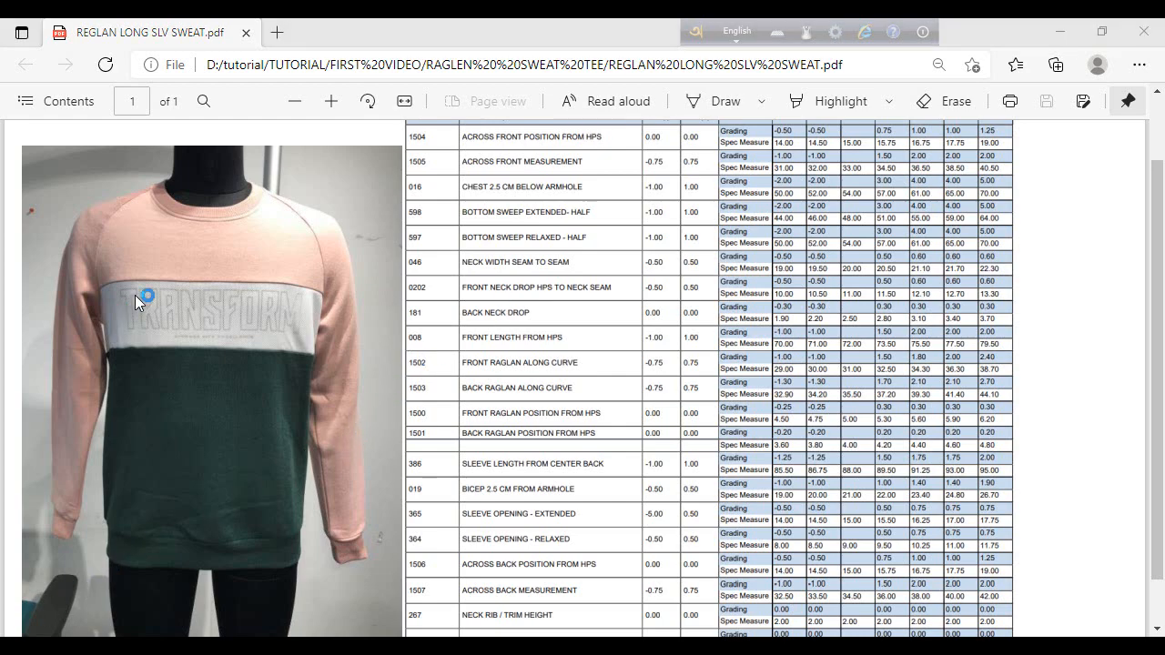
# - Launch PDS 15 from the Optitex 15 program group
pyautogui.press('super')
pyautogui.scroll(-10, 151, 278)
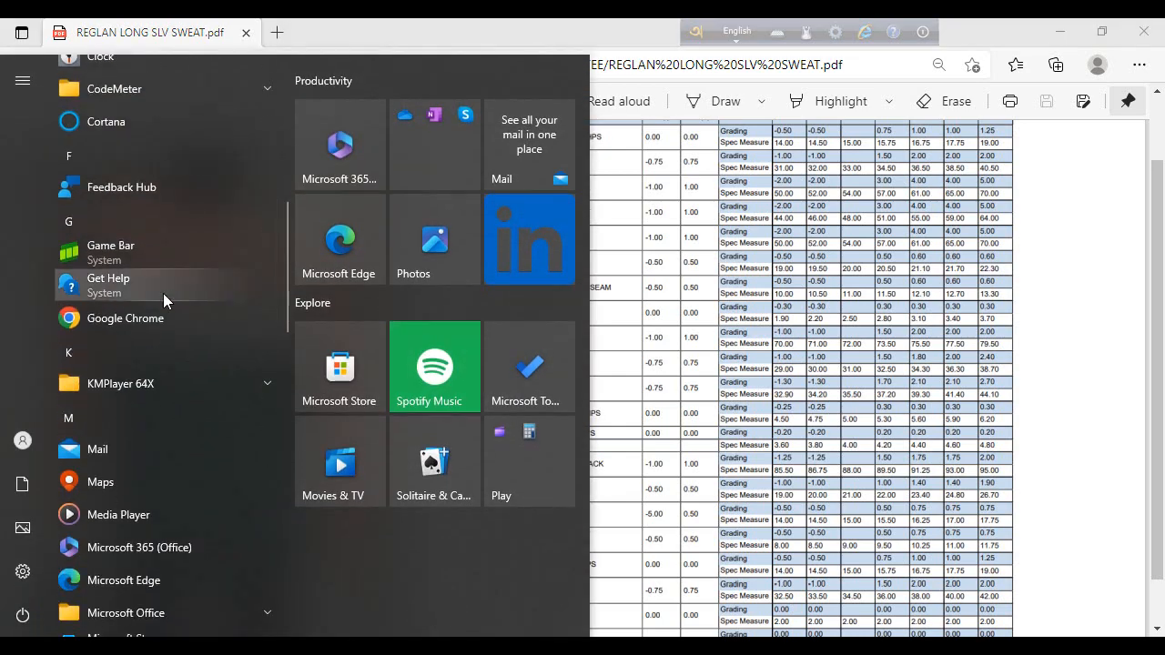
pyautogui.scroll(-8, 163, 293)
pyautogui.click(171, 387)
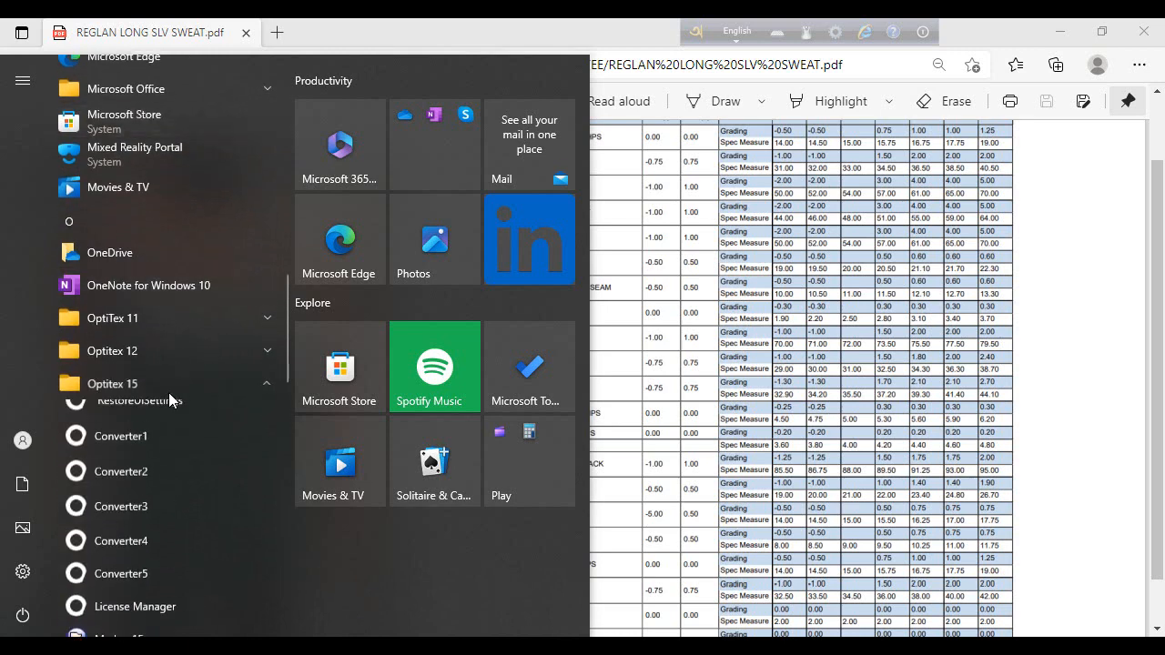
pyautogui.scroll(-2, 164, 425)
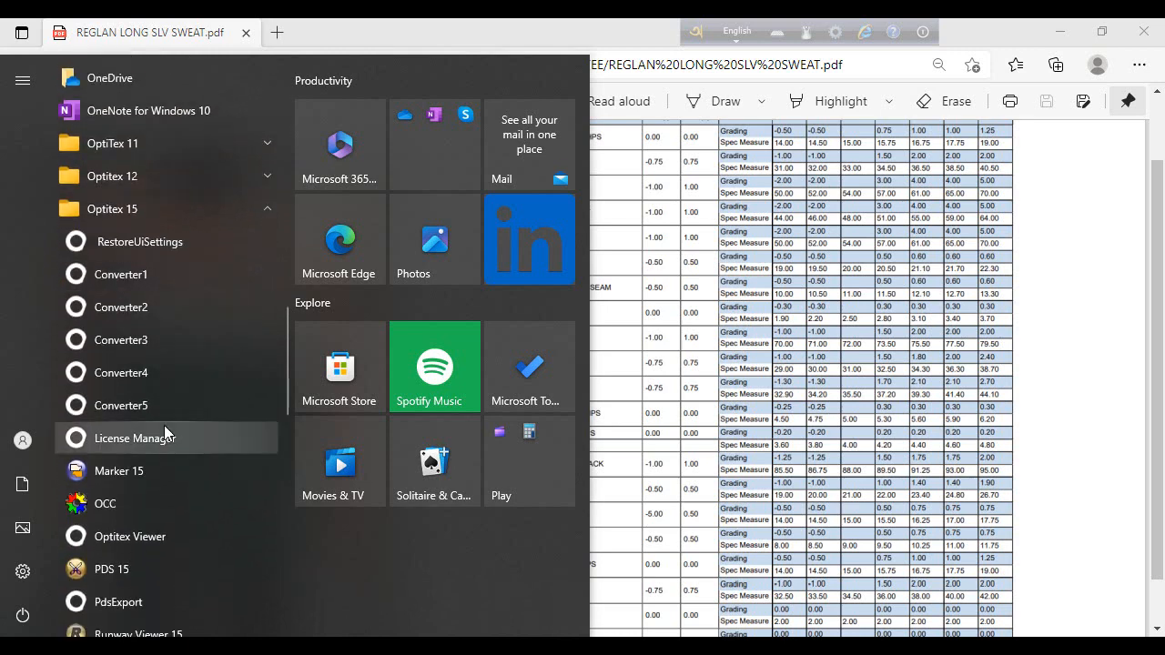
pyautogui.scroll(-3, 164, 425)
pyautogui.click(154, 397)
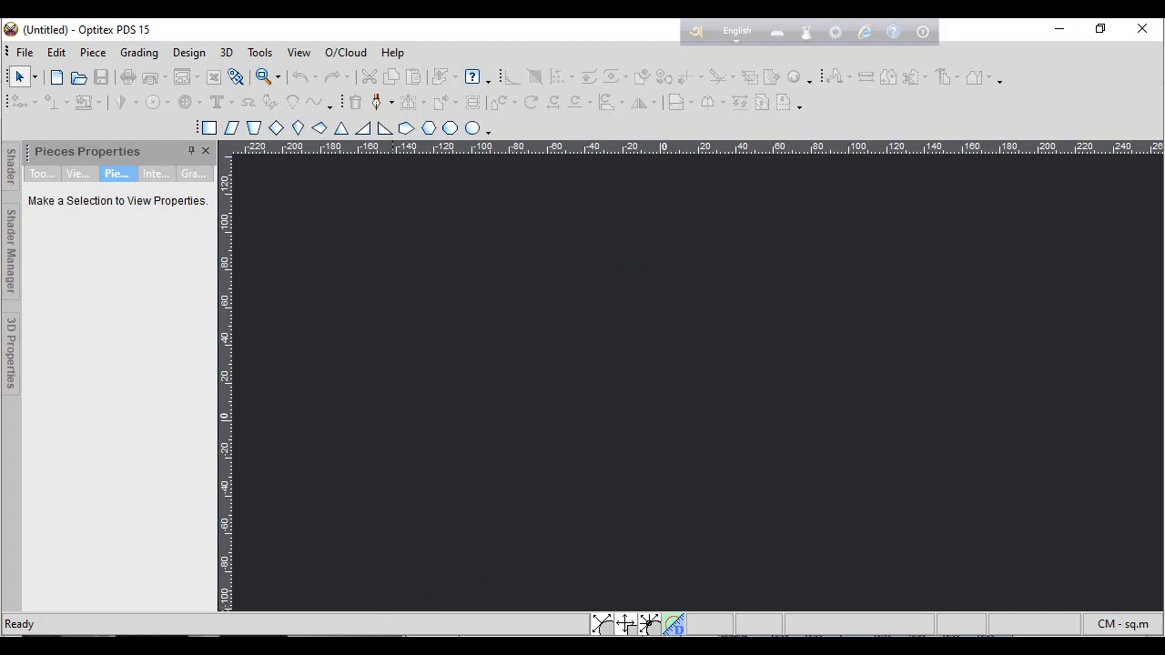
# - Consult the sweatshirt's measurement chart and create a rectangular piece with length 72 cm and width 27 cm in Optitex PDS
pyautogui.click(400, 648)
pyautogui.scroll(1, 535, 370)
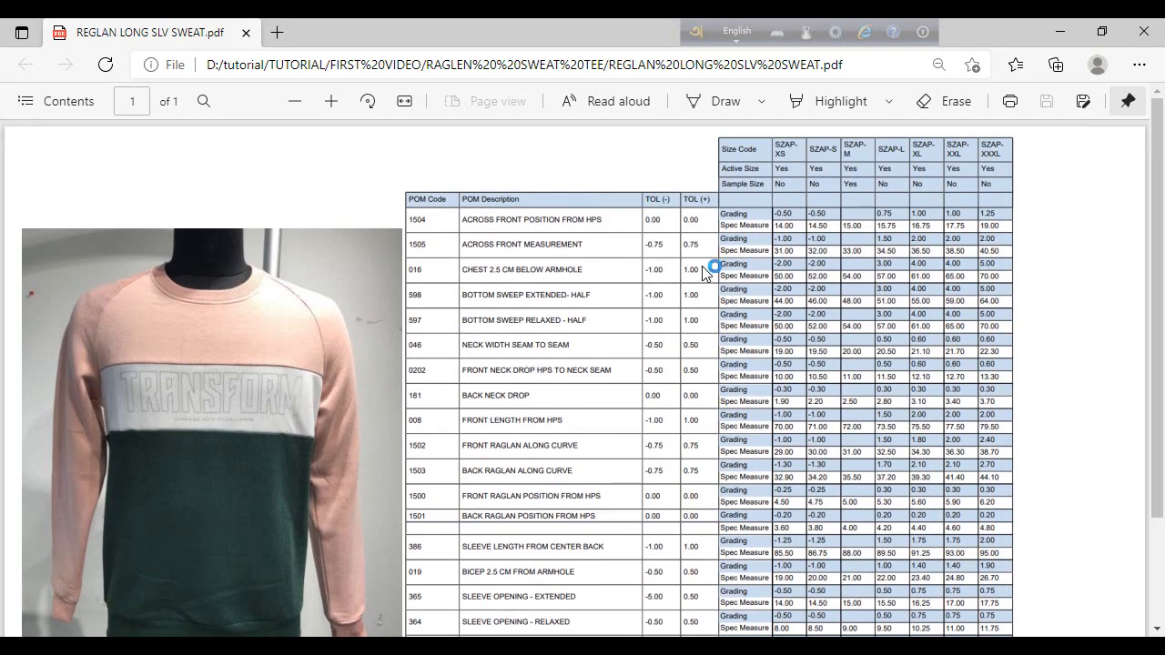
pyautogui.scroll(-1, 854, 281)
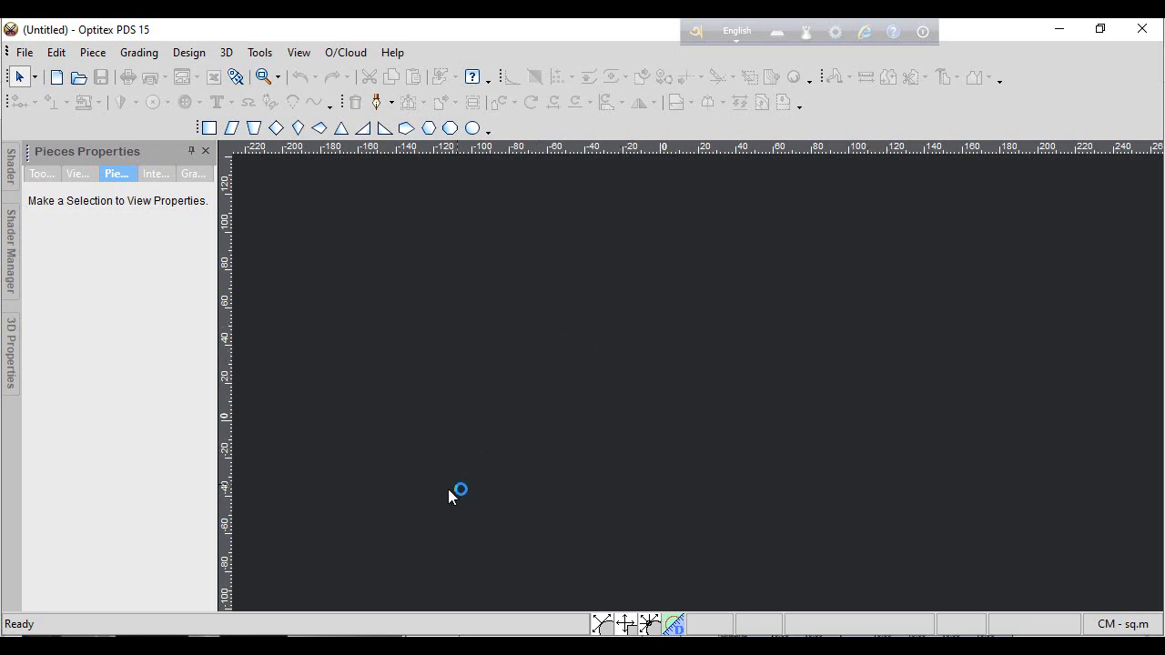
pyautogui.click(399, 644)
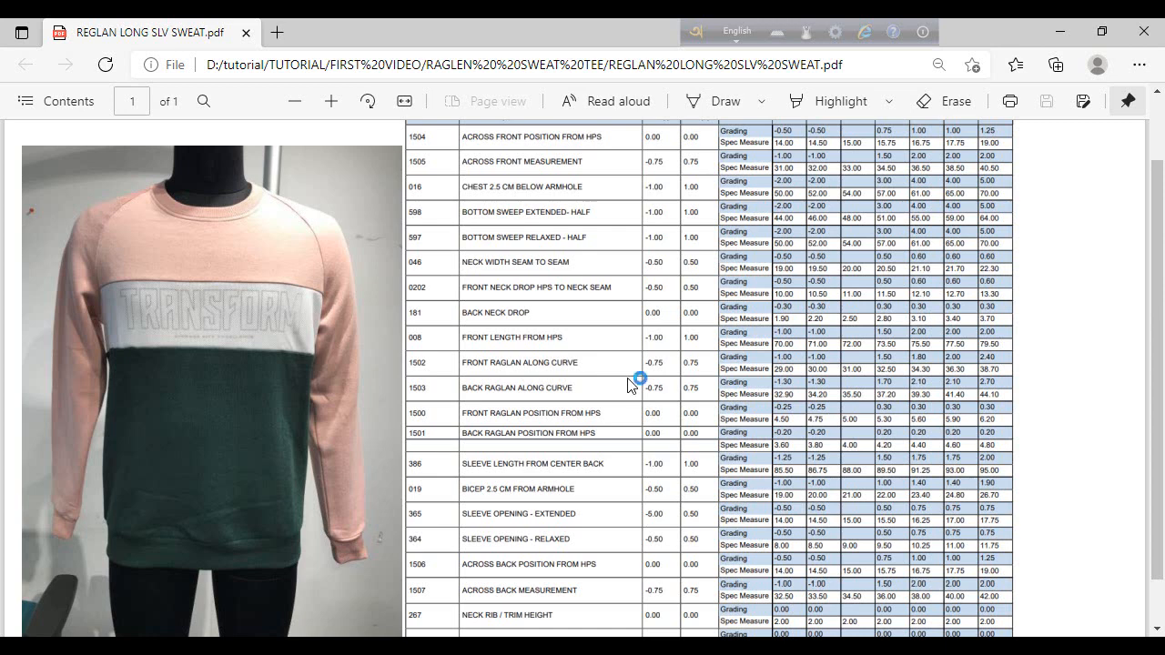
pyautogui.hotkey('alt', 'Tab')
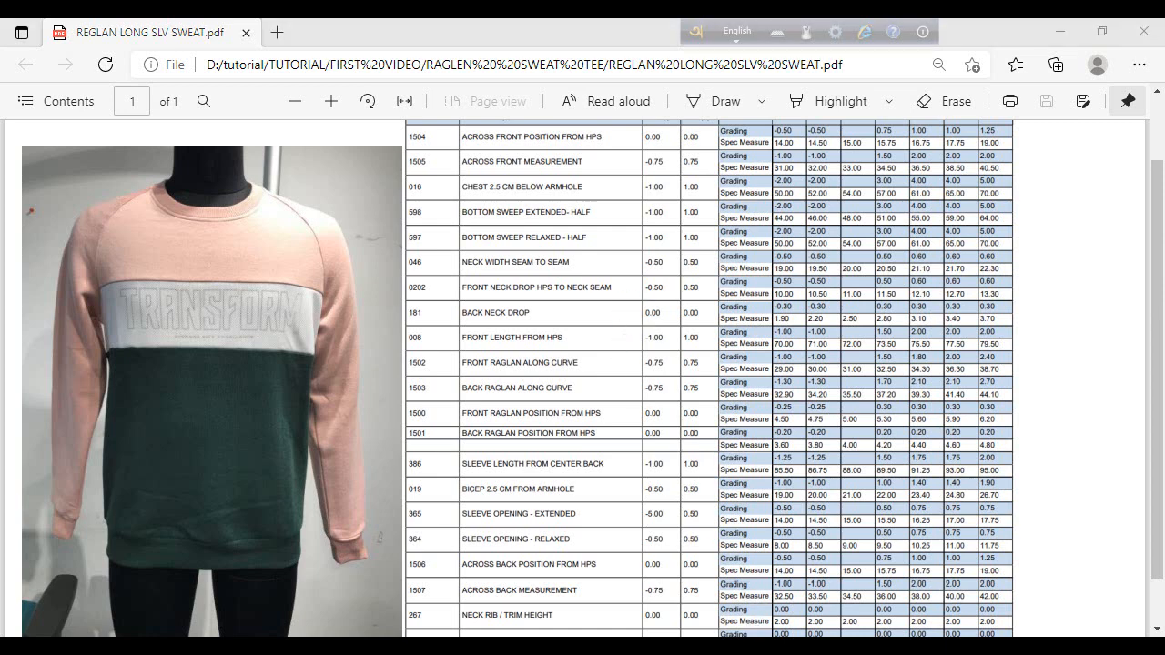
pyautogui.rightClick(405, 324)
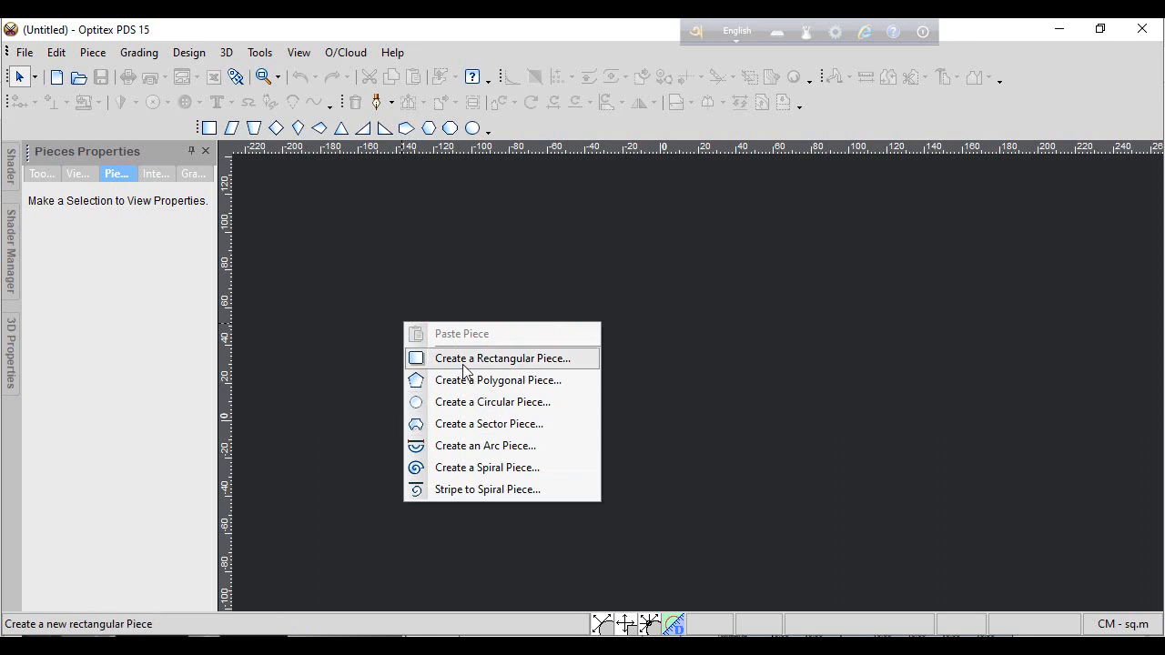
pyautogui.click(428, 358)
pyautogui.doubleClick(252, 278)
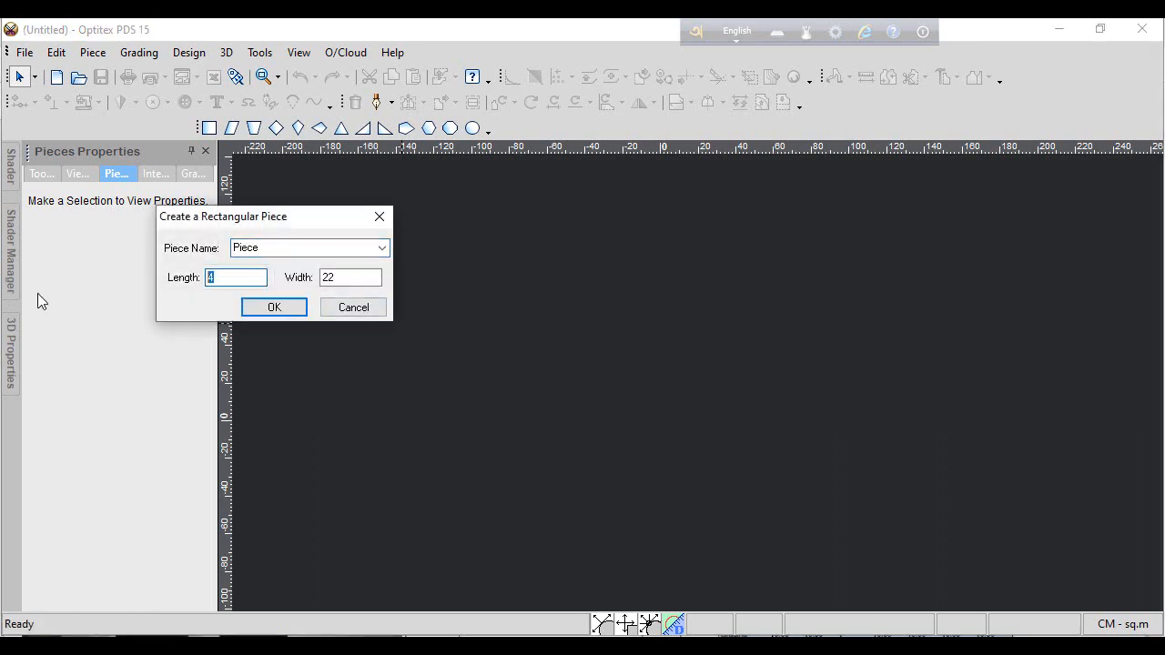
pyautogui.write('72')
pyautogui.doubleClick(362, 278)
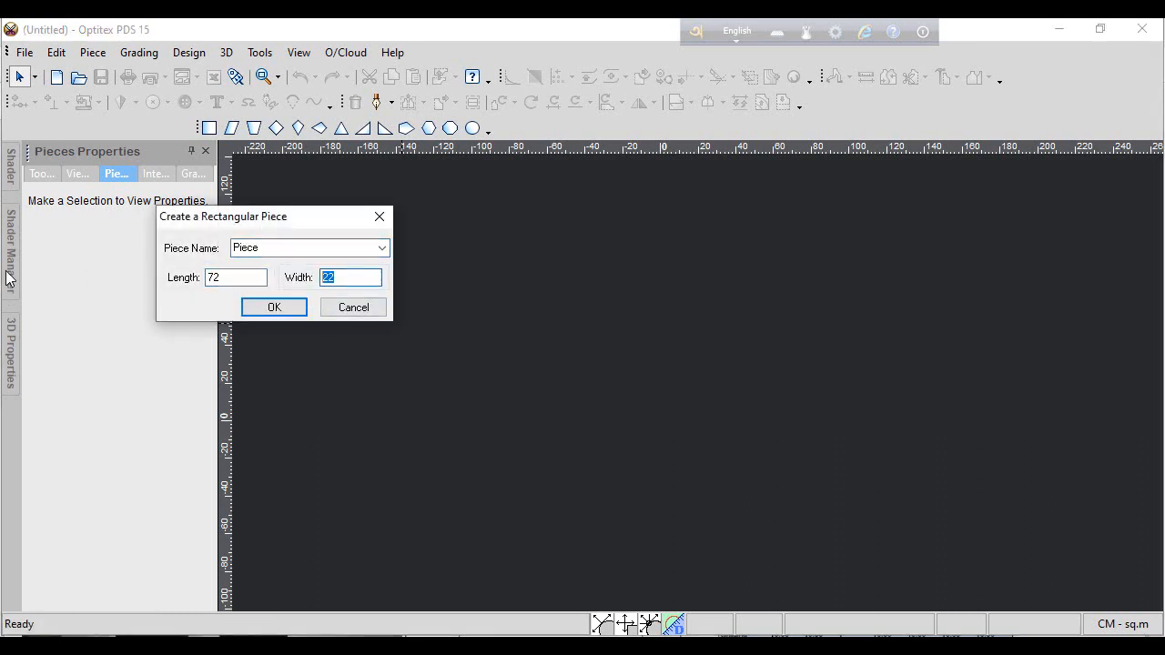
pyautogui.write('27')
pyautogui.press('Return')
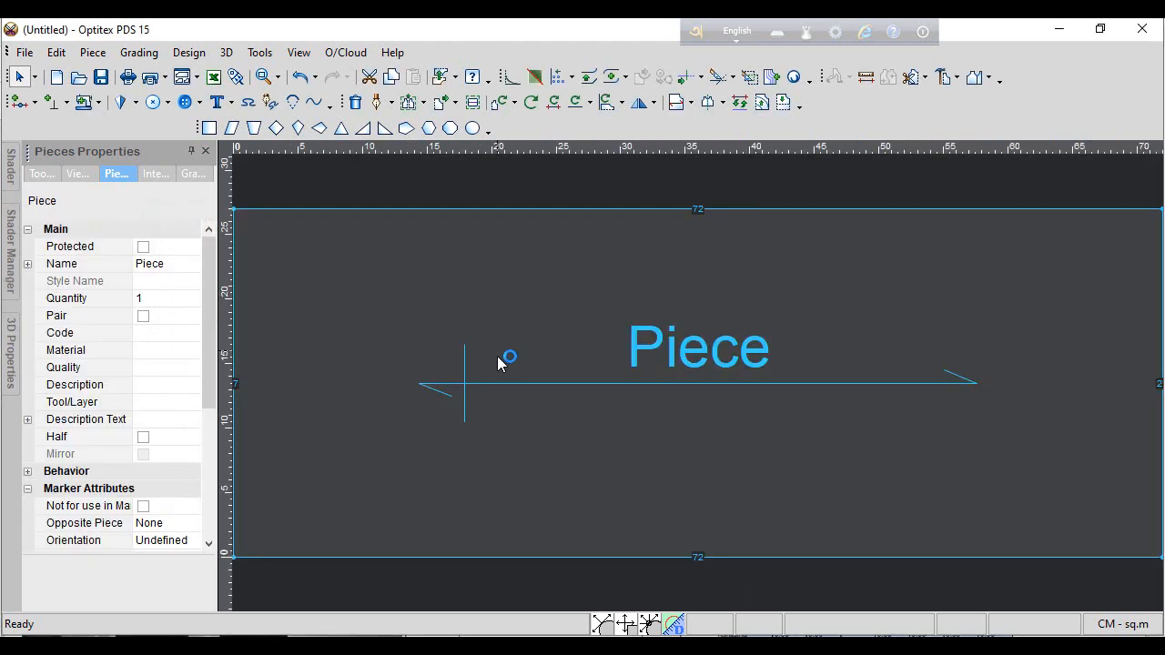
pyautogui.moveTo(822, 358); pyautogui.dragTo(734, 373)
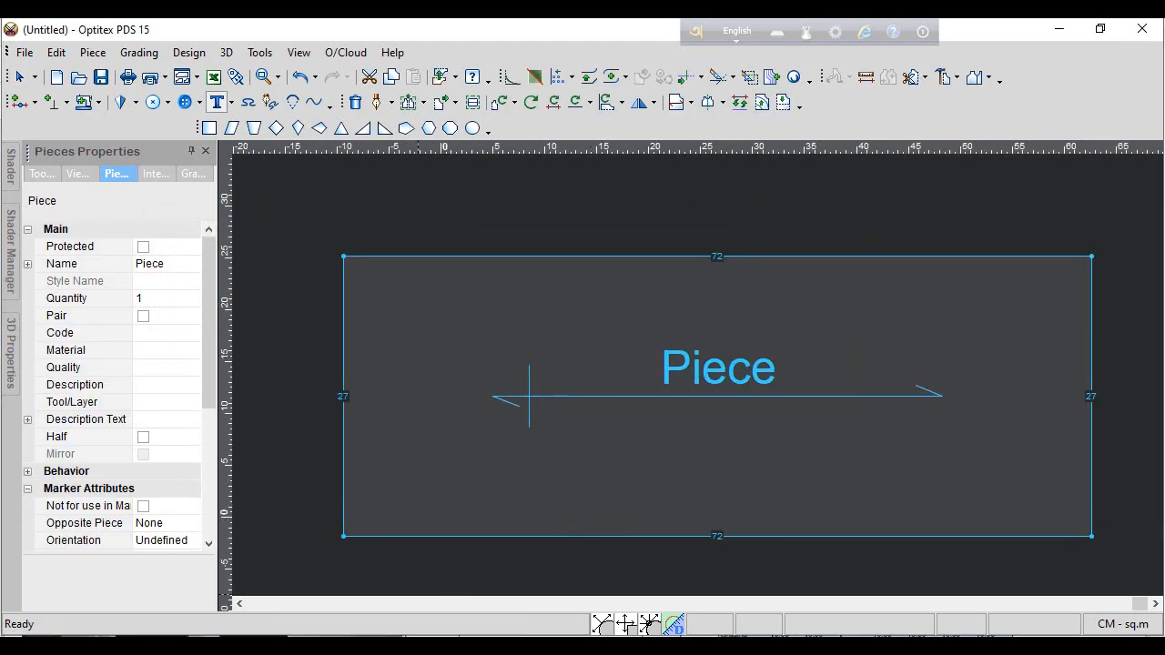
# - Add a grading point on the piece's right edge, 10 cm from the upper-right corner
pyautogui.click(383, 642)
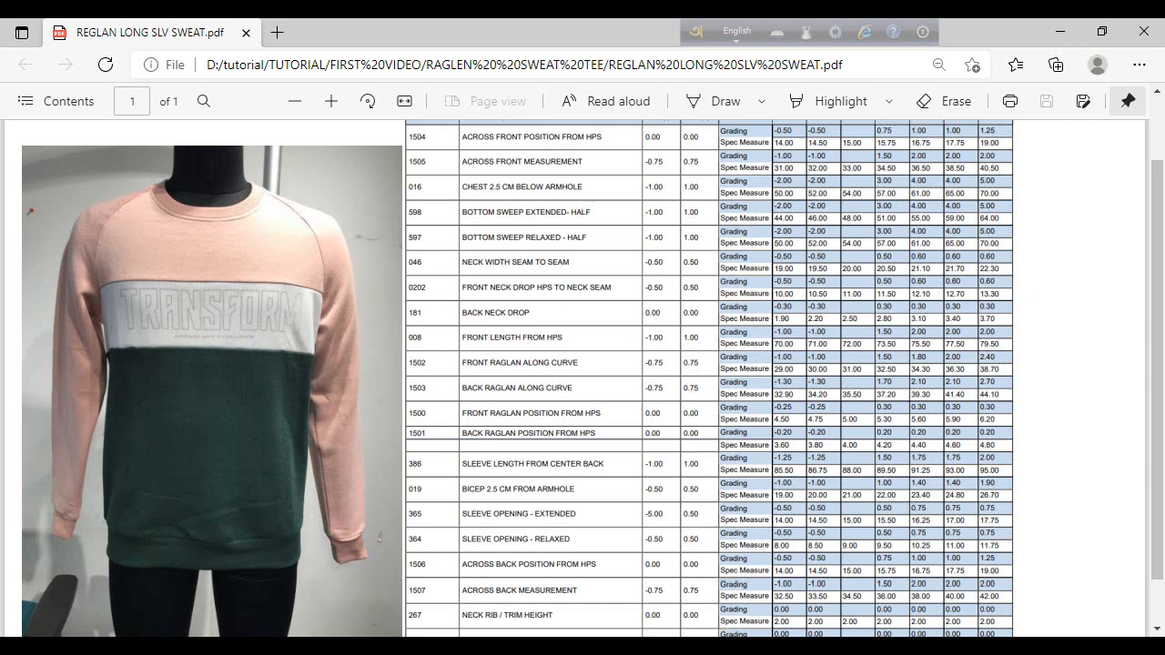
pyautogui.click(717, 646)
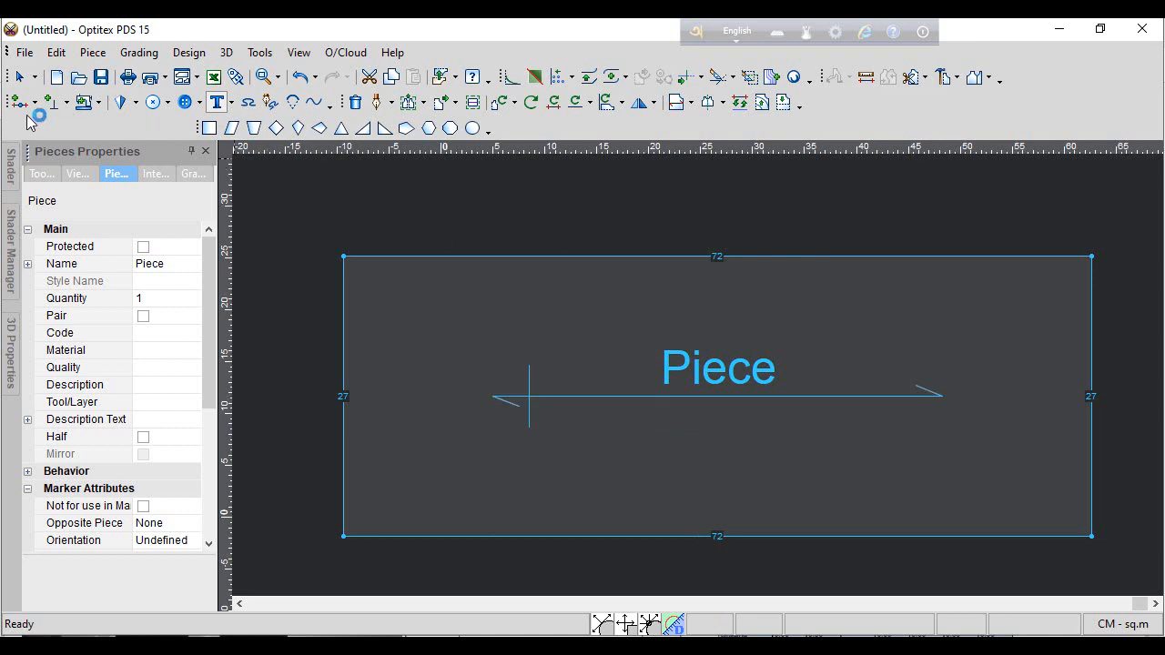
pyautogui.click(20, 105)
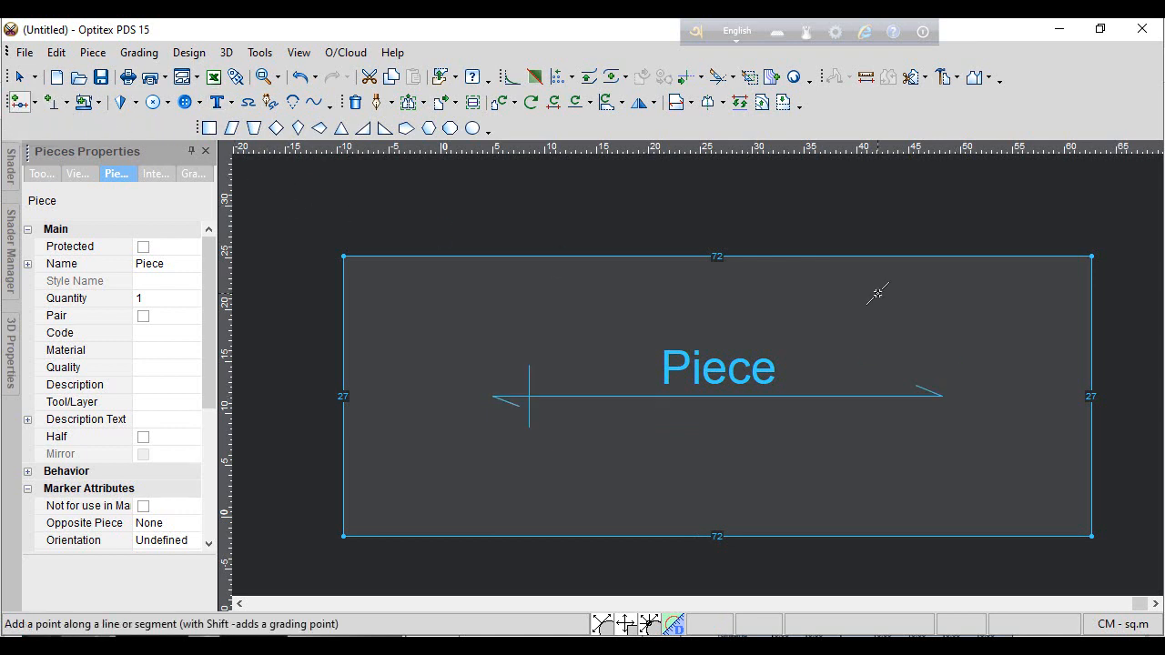
pyautogui.click(1091, 353)
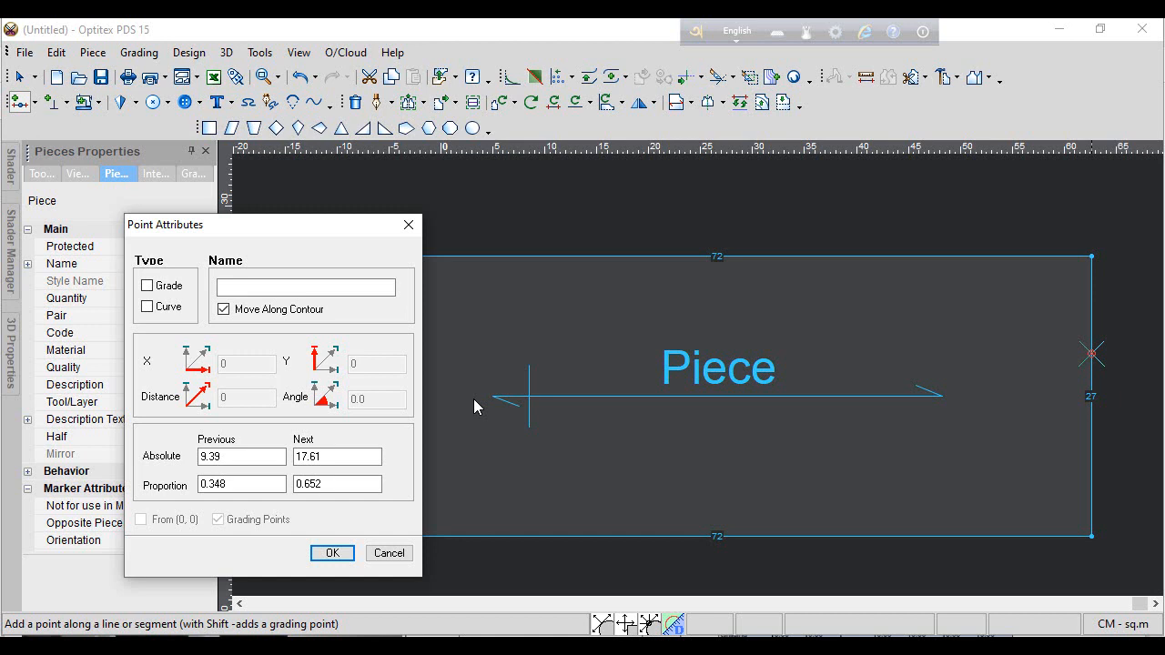
pyautogui.doubleClick(239, 455)
pyautogui.write('10')
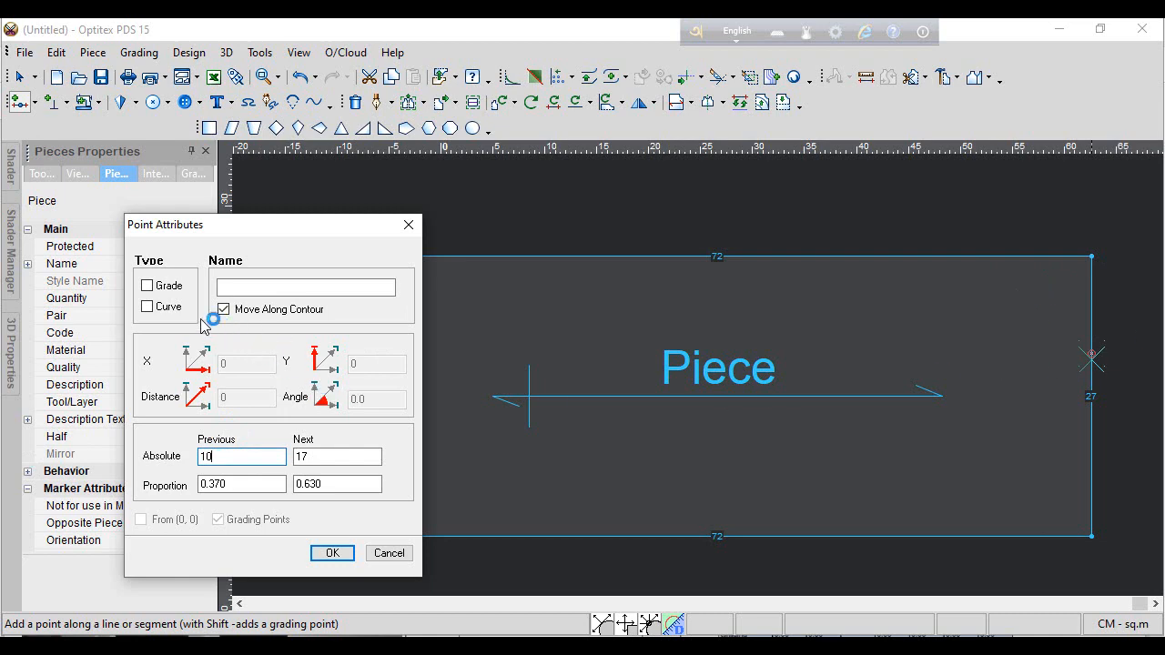
pyautogui.click(332, 552)
# - Add two grading points on the piece's upper edge, 11 cm and 2.5 cm from the upper-right corner
pyautogui.click(976, 257)
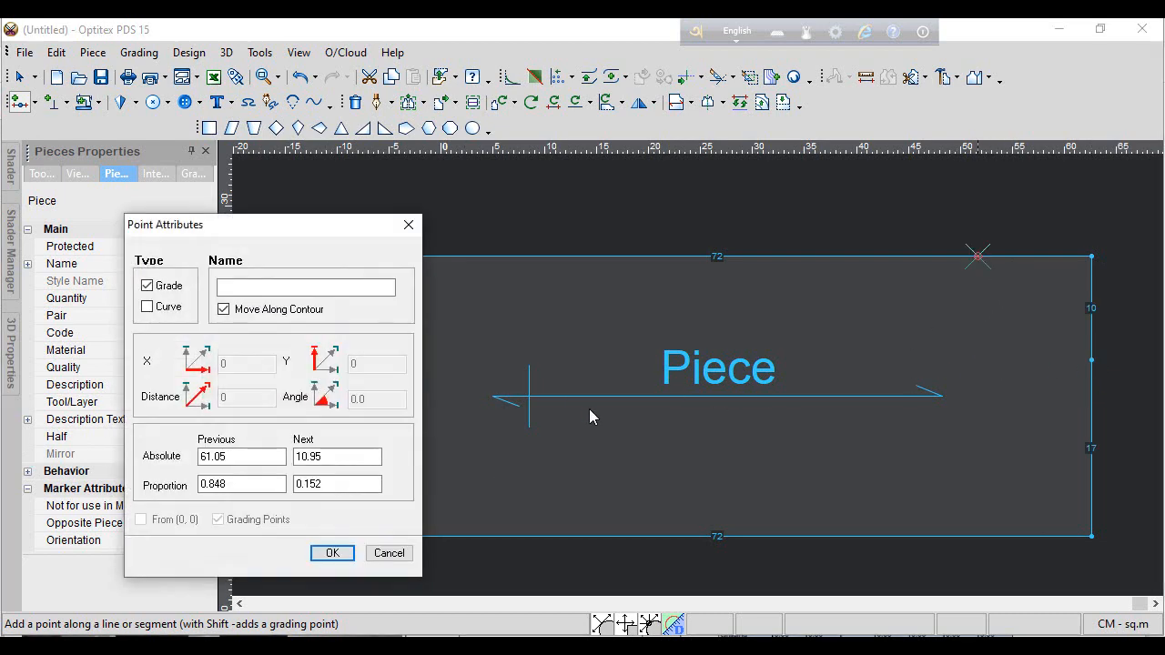
pyautogui.doubleClick(337, 456)
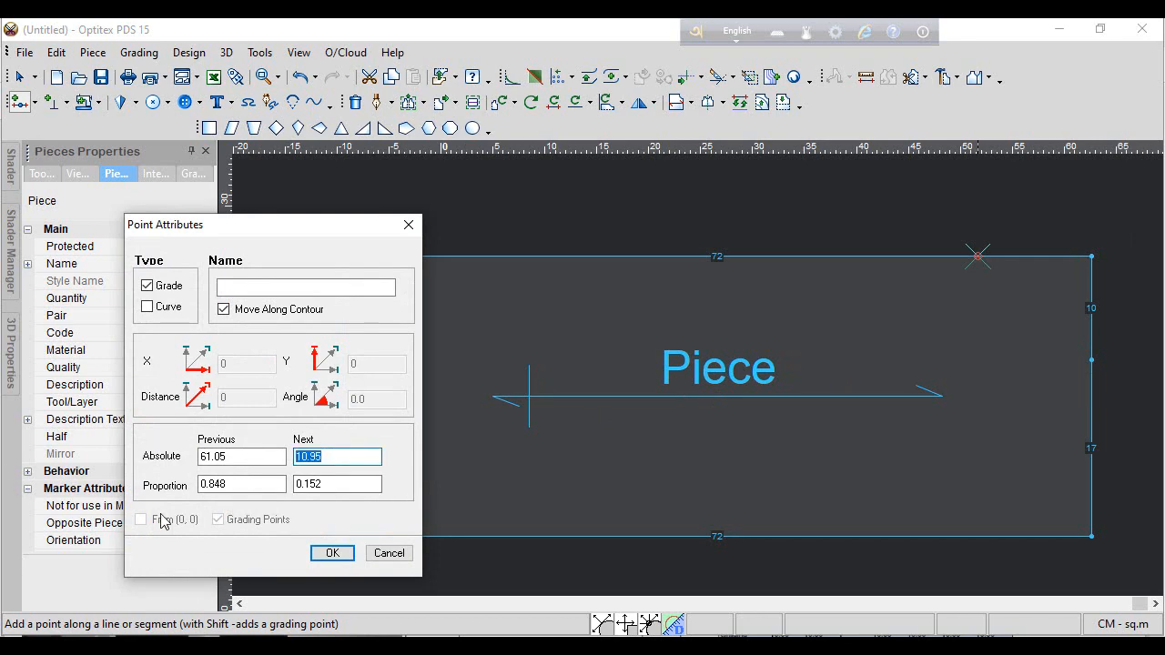
pyautogui.write('11')
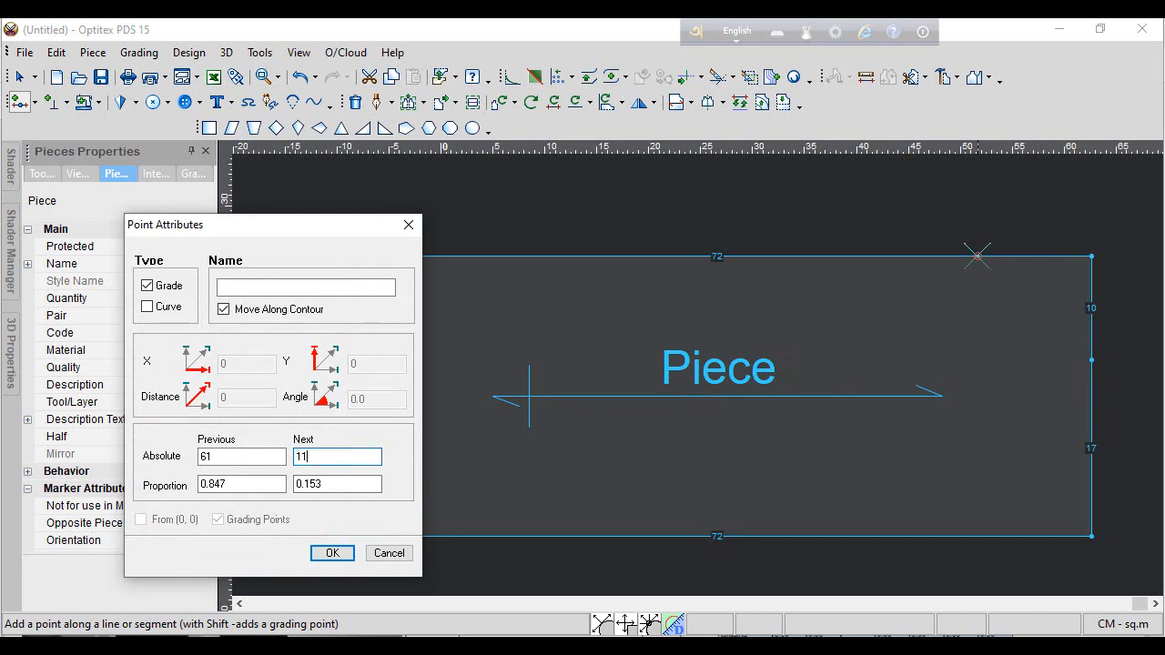
pyautogui.click(331, 552)
pyautogui.click(1063, 258)
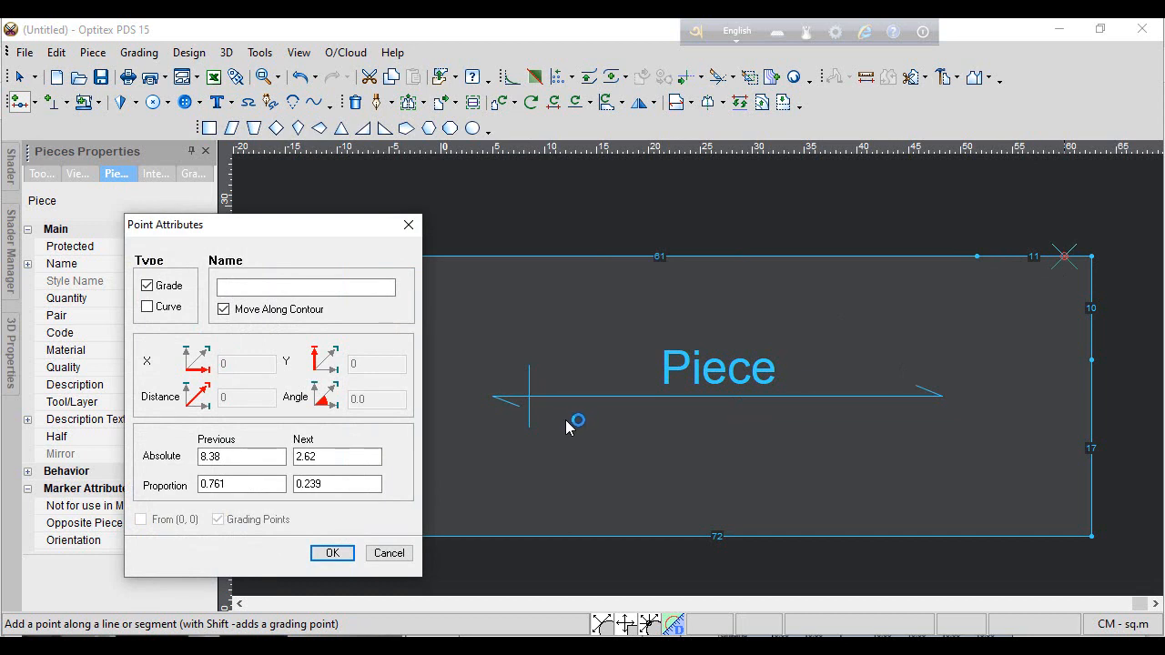
pyautogui.doubleClick(336, 456)
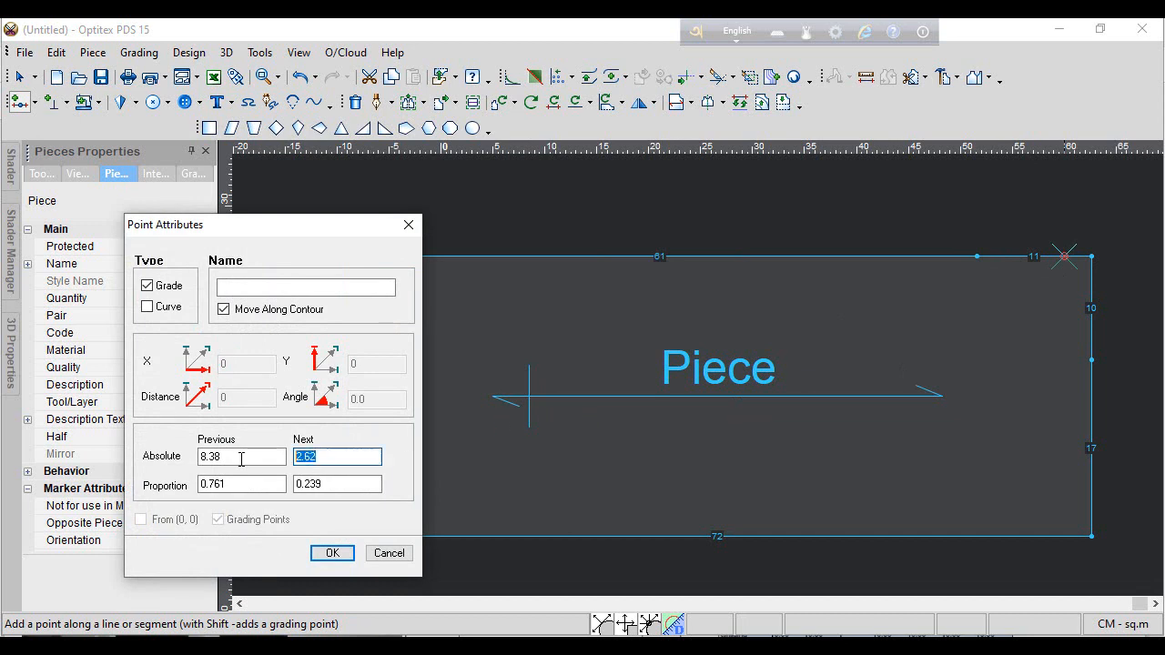
pyautogui.write('2.5')
pyautogui.press('Return')
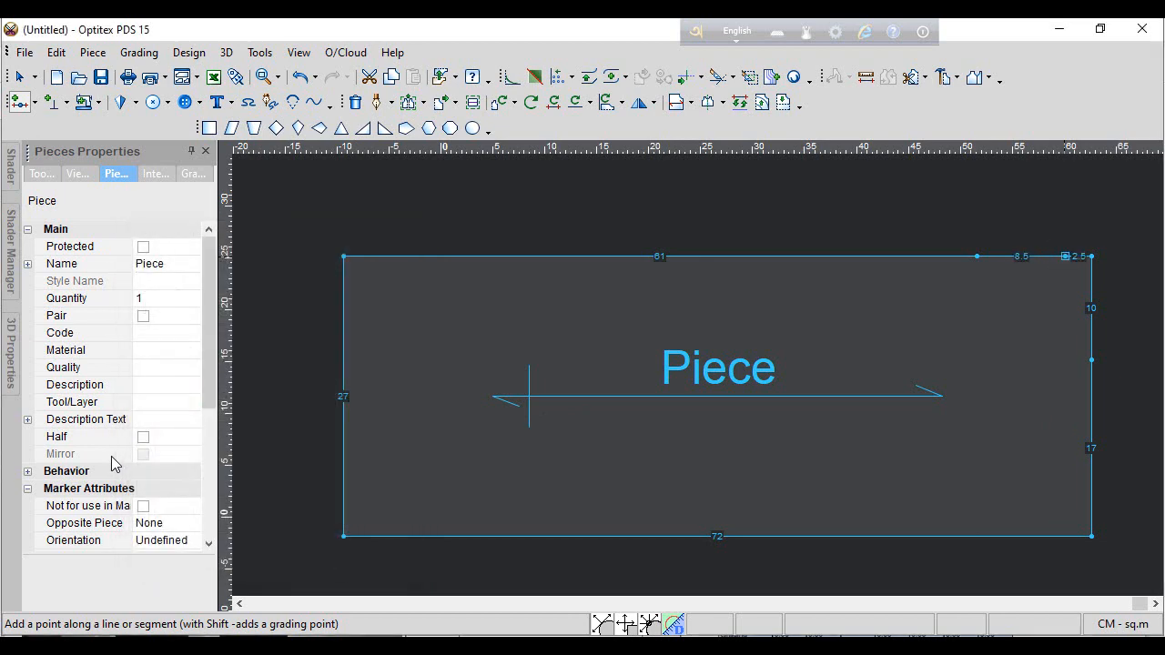
# - Add a grading point on the piece's lower edge, about 23.5 cm from the lower-right corner
pyautogui.scroll(-2, 999, 384)
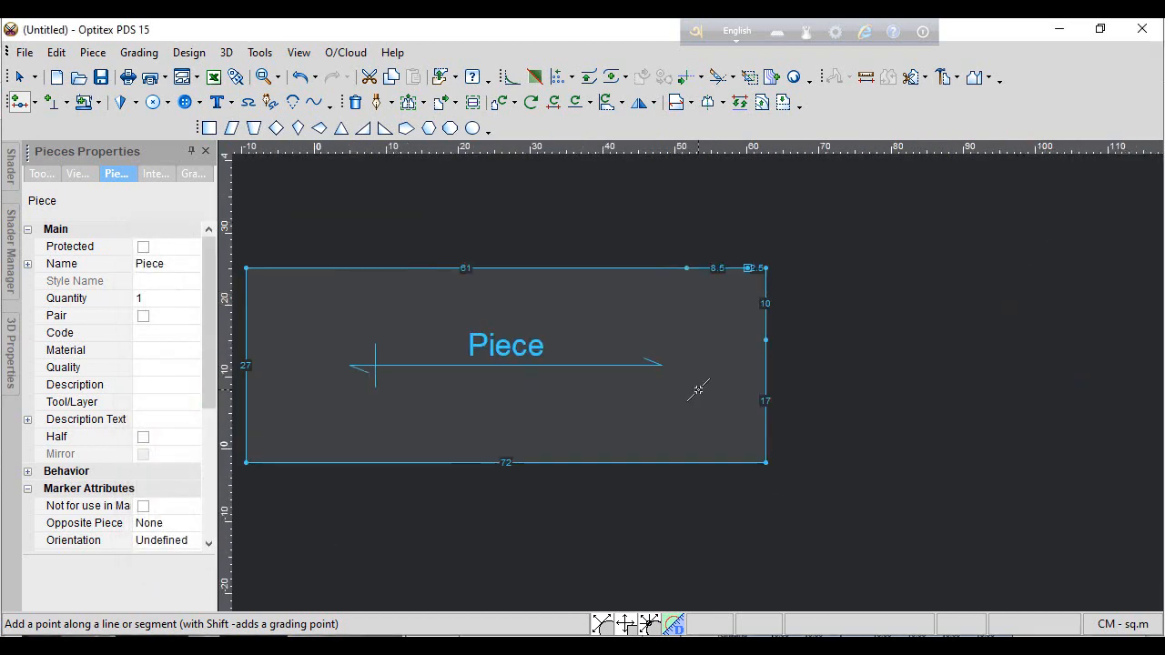
pyautogui.scroll(2, 685, 395)
pyautogui.click(555, 472)
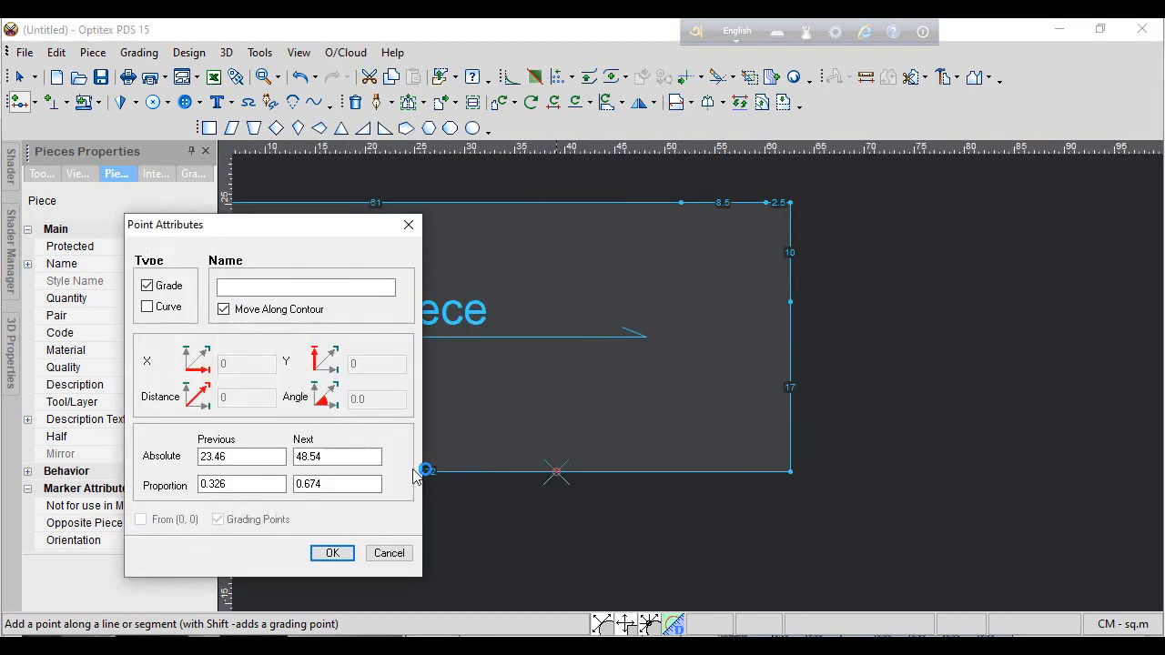
pyautogui.click(334, 551)
pyautogui.rightClick(959, 352)
pyautogui.click(1010, 362)
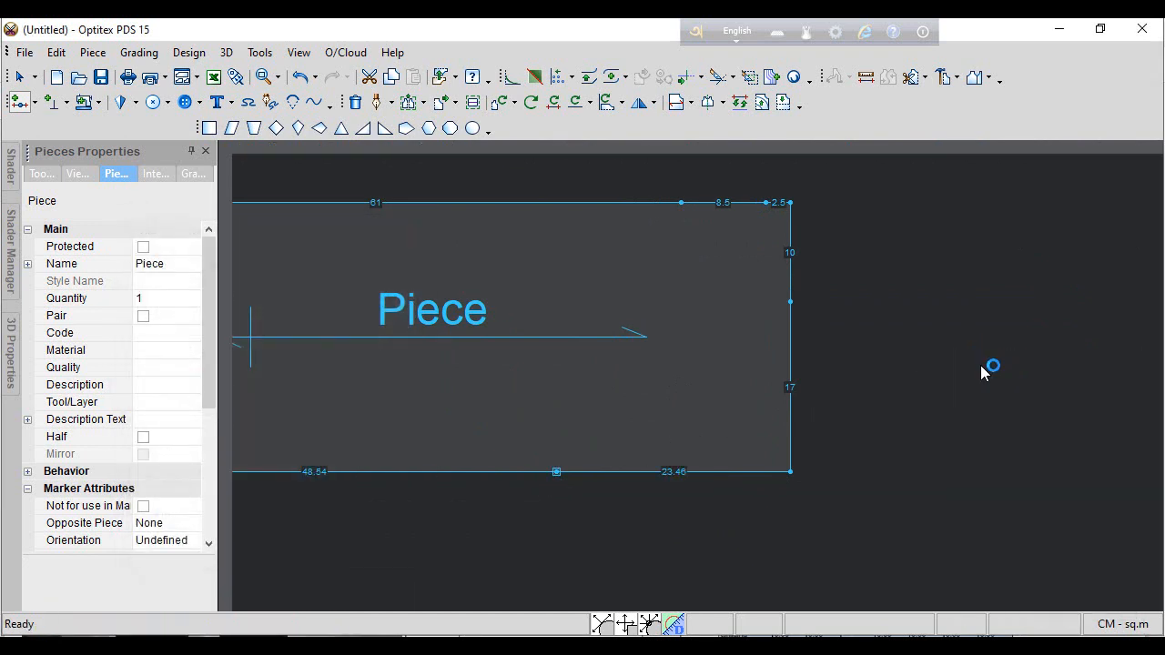
# - Delete the piece's upper-right corner point so the contour runs straight between the adjacent 2.5 cm and 10 cm points
pyautogui.scroll(-1, 682, 356)
pyautogui.scroll(2, 701, 390)
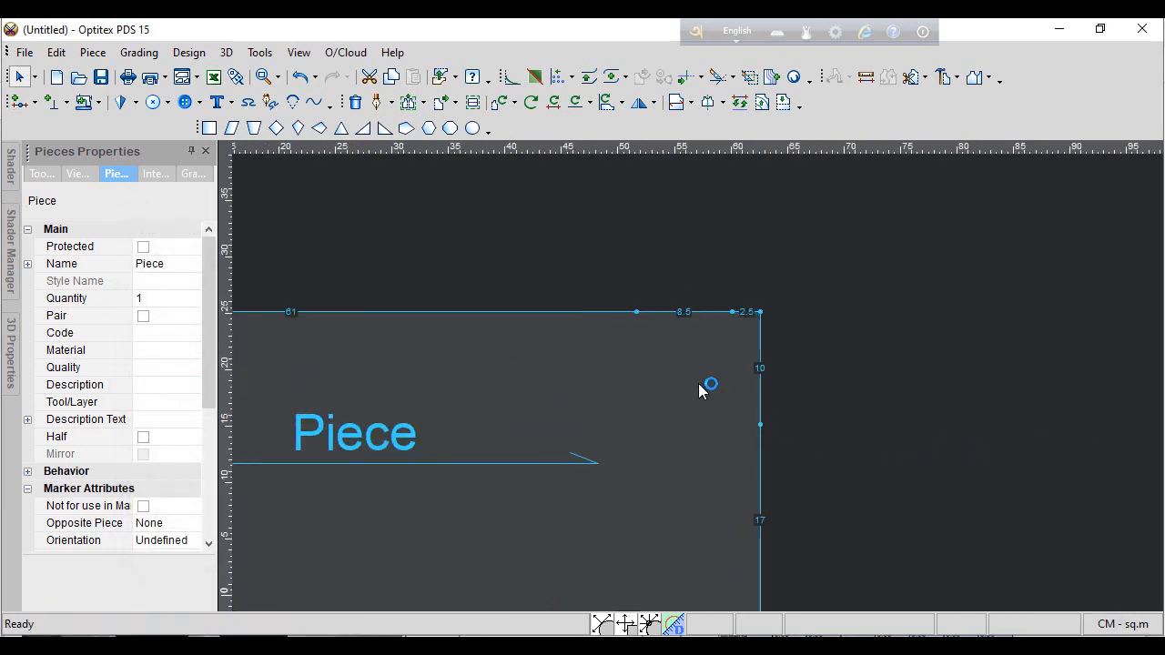
pyautogui.scroll(-2, 700, 389)
pyautogui.scroll(1, 702, 389)
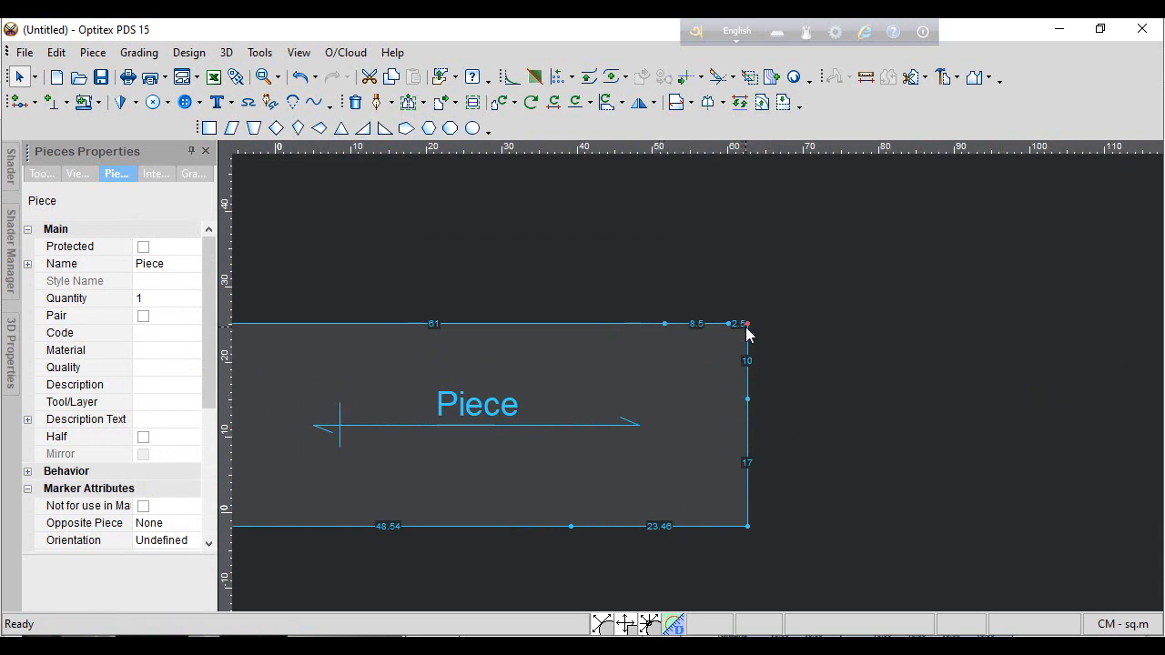
pyautogui.press('Delete')
# - Add a point midway on the slanted neckline segment, move it inward by about -0.39 and -1.07 cm, and make it a curve point
pyautogui.scroll(2, 692, 379)
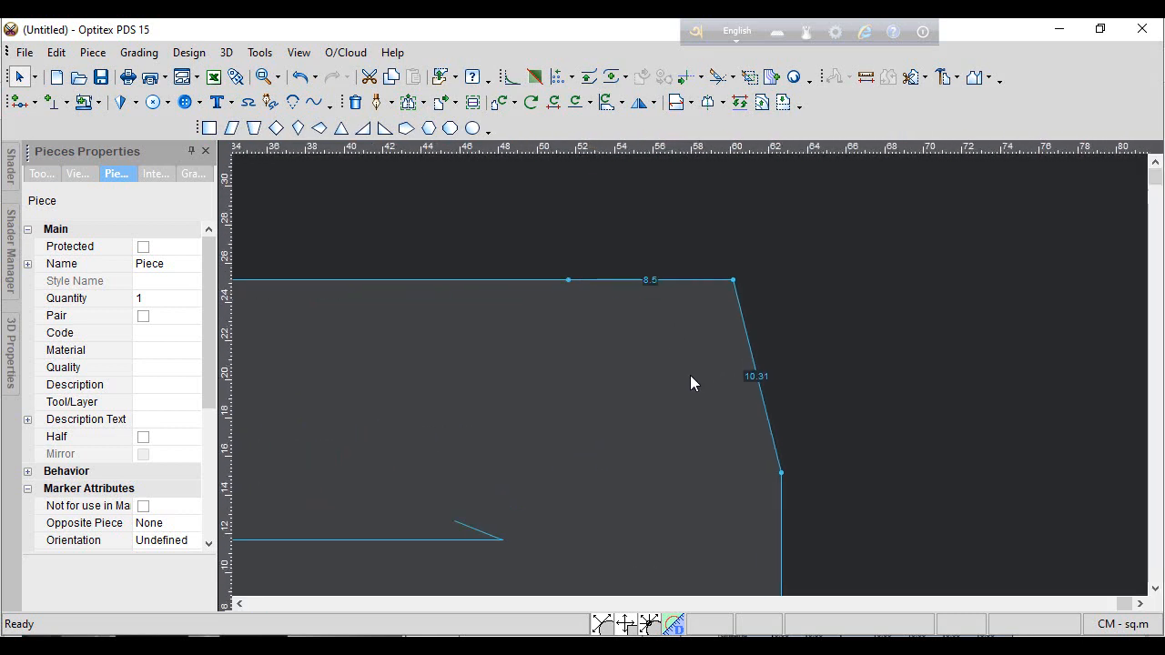
pyautogui.press('m')
pyautogui.scroll(1, 735, 369)
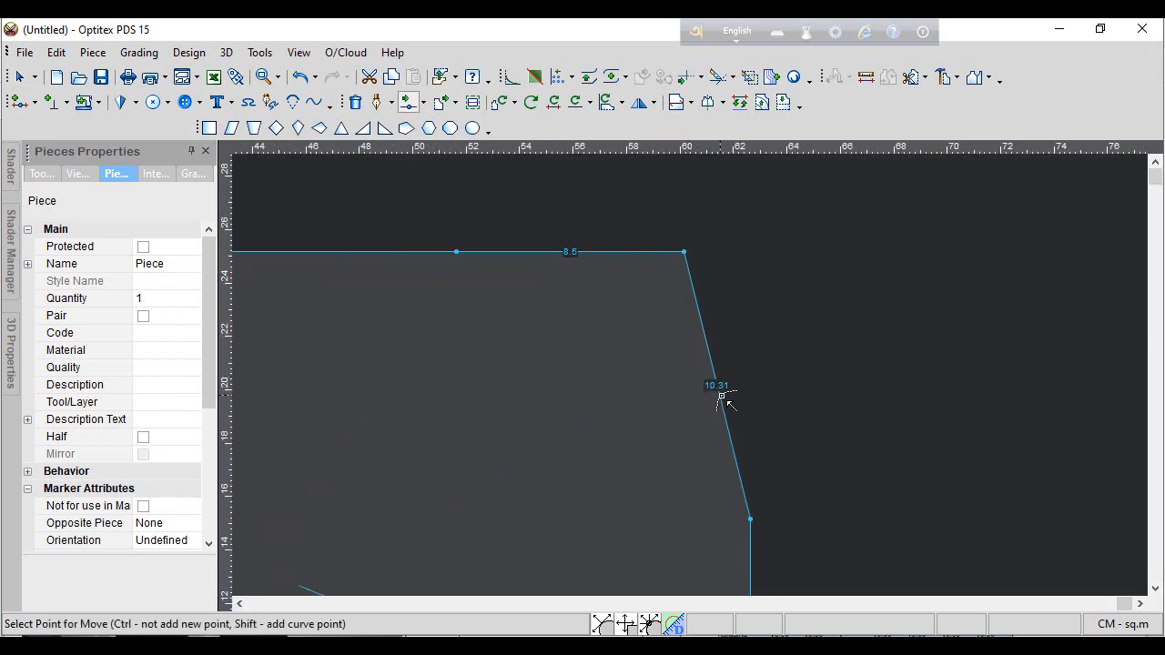
pyautogui.click(722, 400)
pyautogui.click(709, 429)
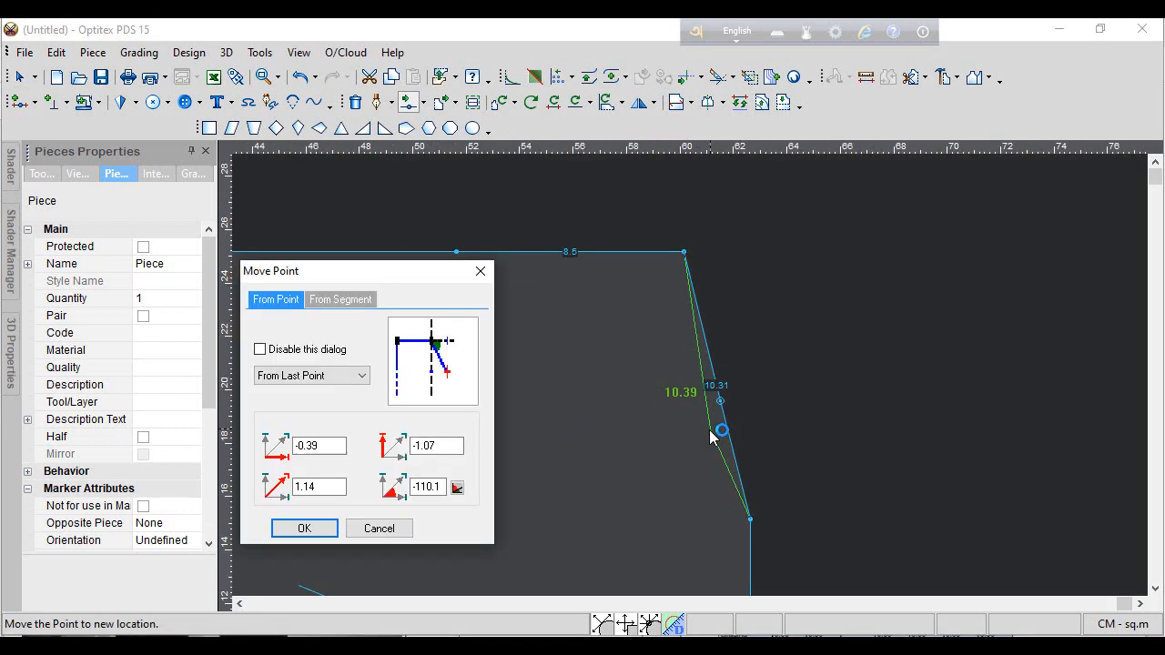
pyautogui.press('Return')
pyautogui.click(151, 264)
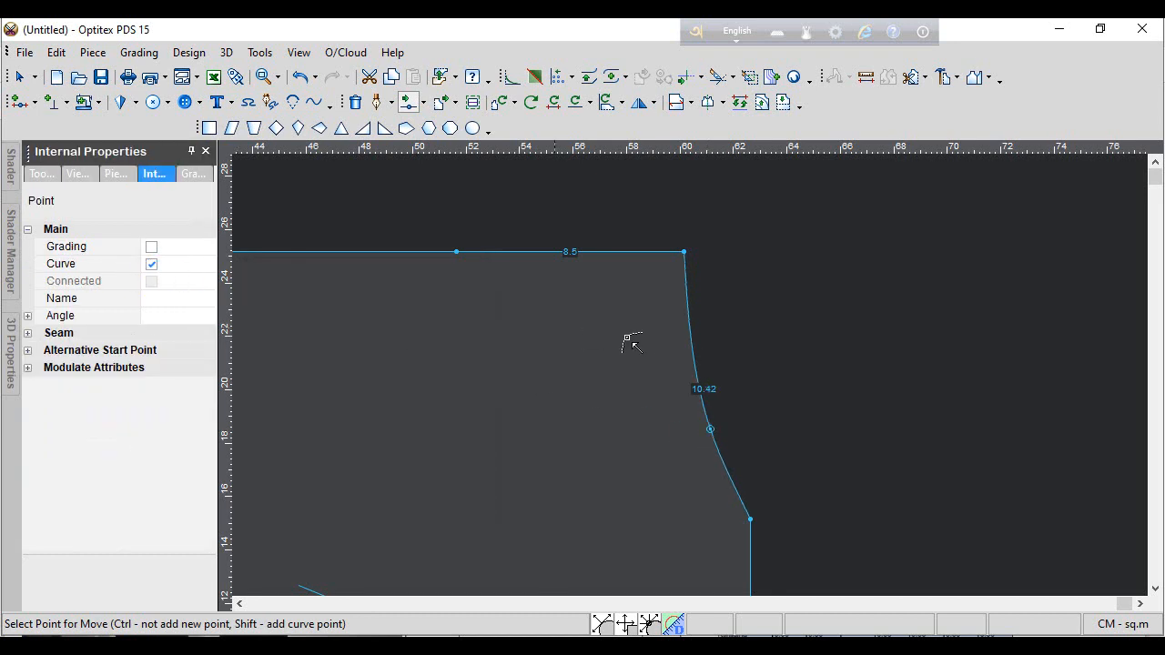
# - Shift the shallow neckline's curve point closer to its lower end in two moves, shaping a curve about 10.5 cm long
pyautogui.scroll(1, 739, 407)
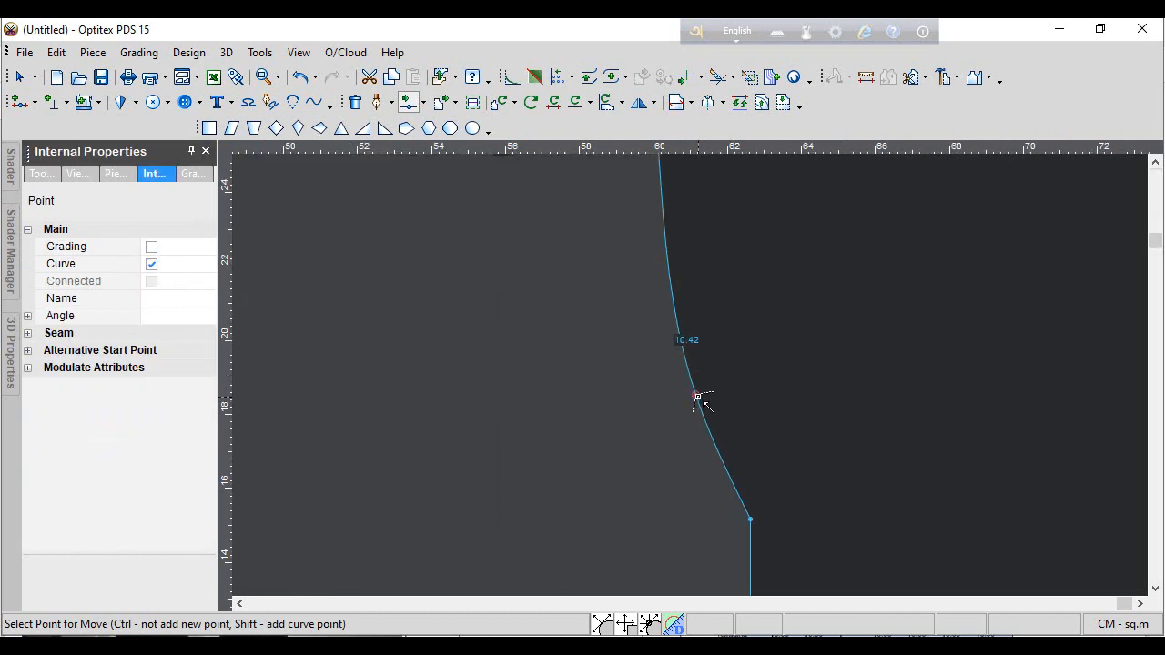
pyautogui.click(697, 397)
pyautogui.click(712, 453)
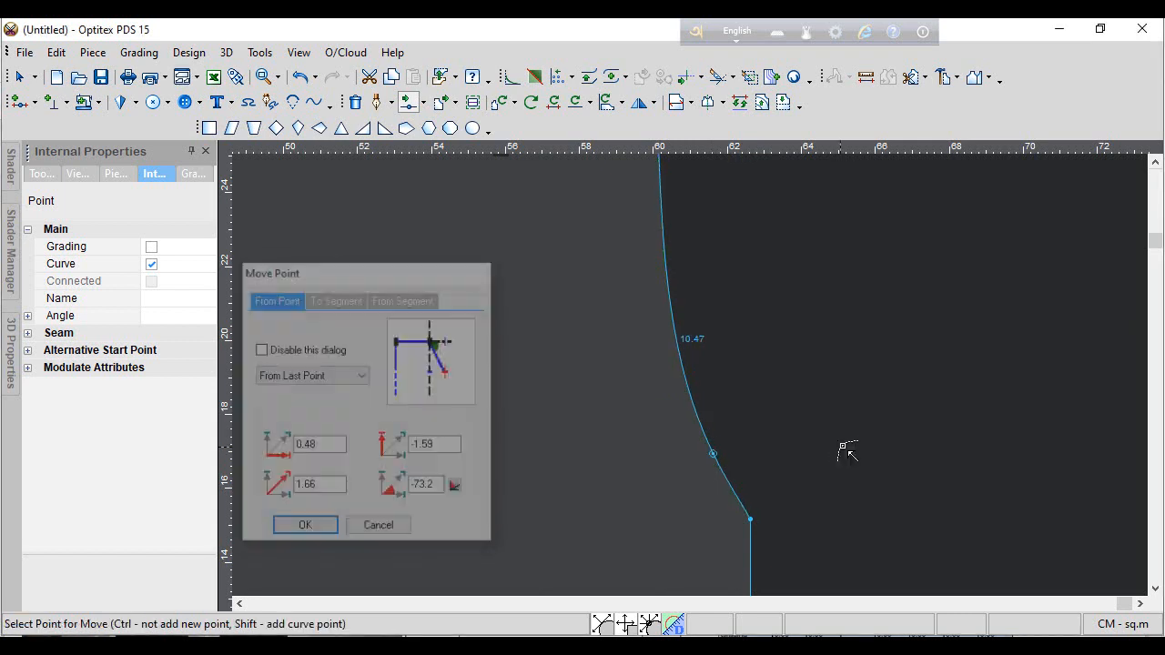
pyautogui.scroll(-2, 847, 452)
pyautogui.scroll(1, 637, 333)
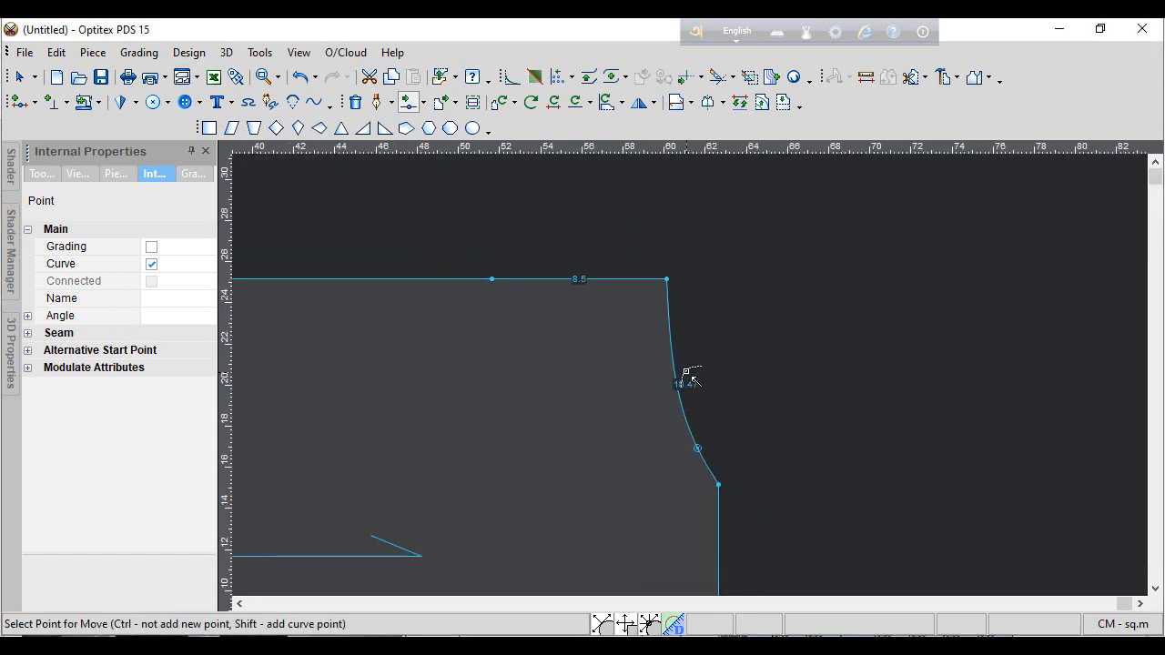
pyautogui.scroll(1, 689, 377)
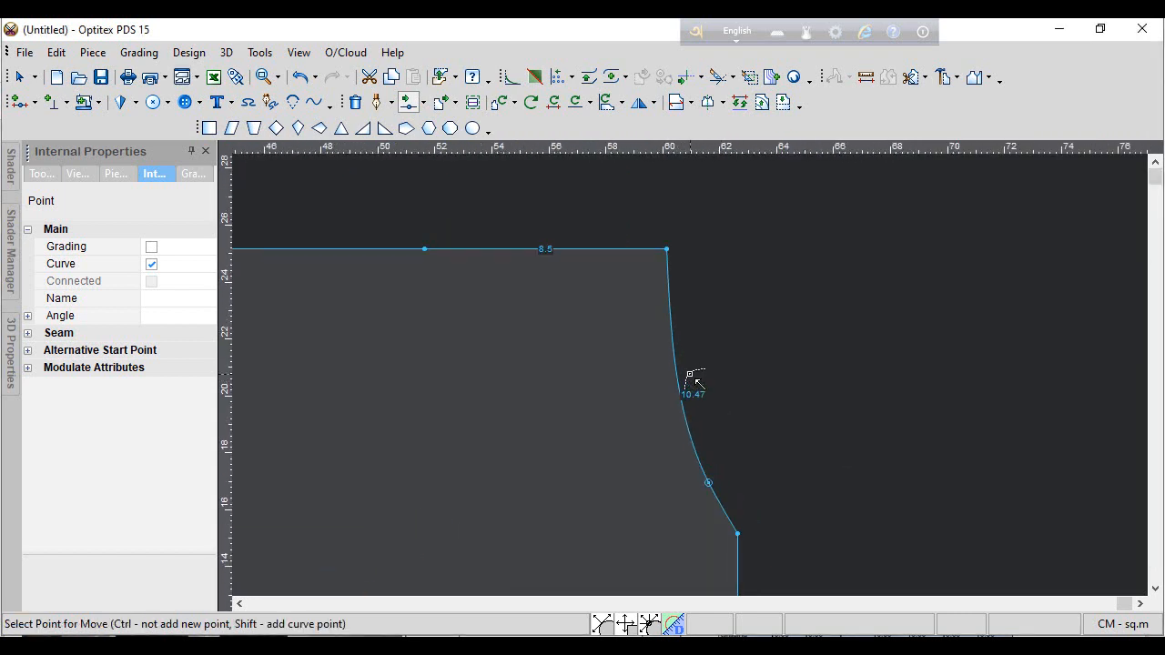
pyautogui.click(709, 486)
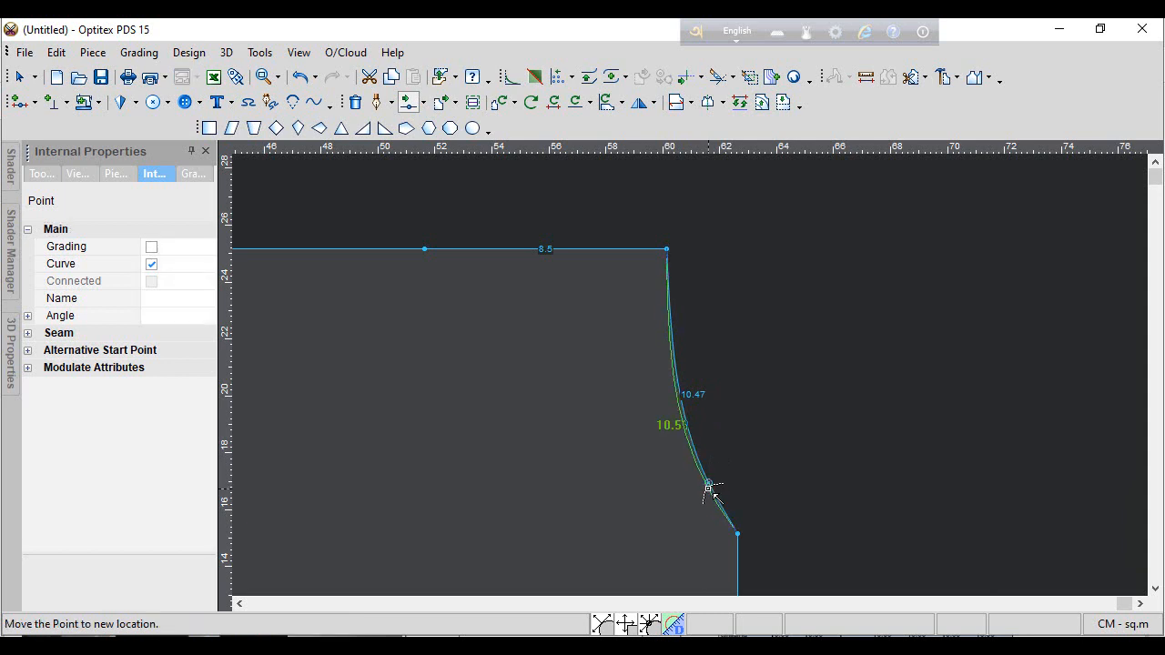
pyautogui.click(714, 496)
pyautogui.press('Return')
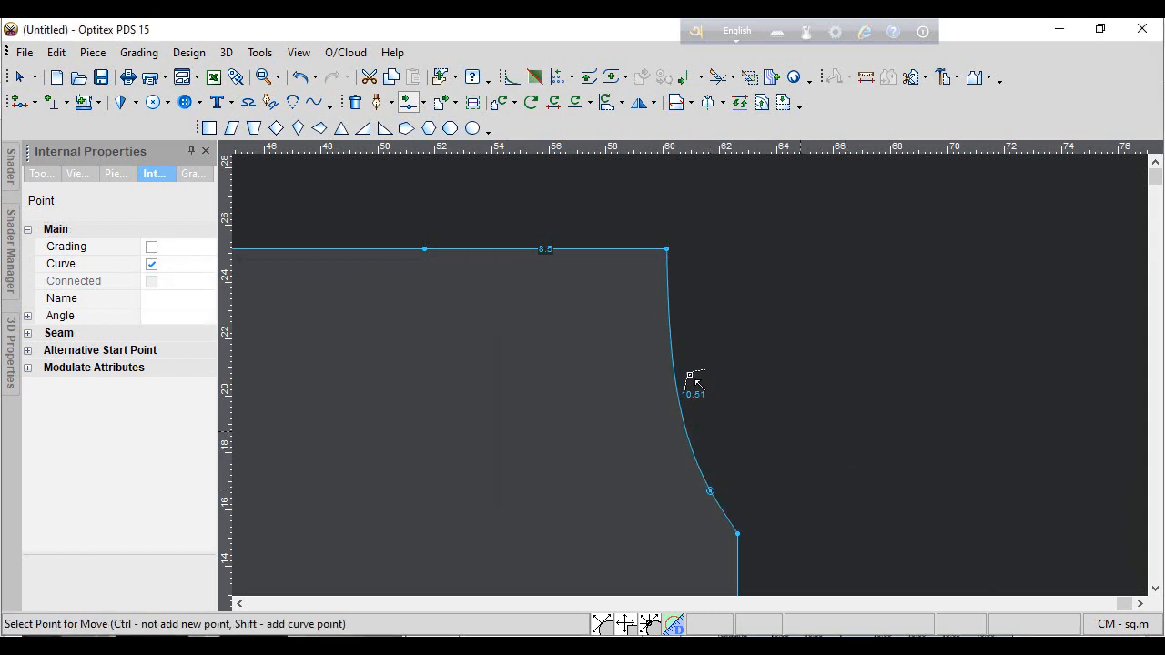
pyautogui.scroll(-2, 692, 382)
pyautogui.rightClick(748, 314)
pyautogui.click(785, 325)
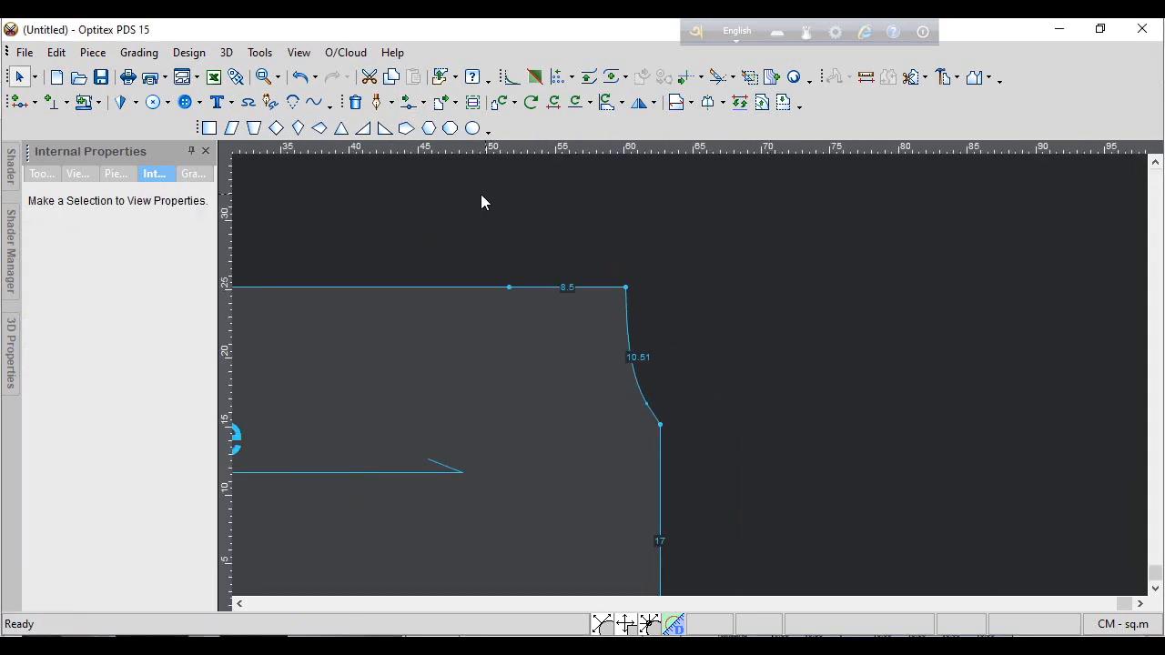
# - Draw a straight internal contour from the upper-edge point at the 8.5 cm segment's inner end to the shallow neckline's lower end
pyautogui.click(376, 102)
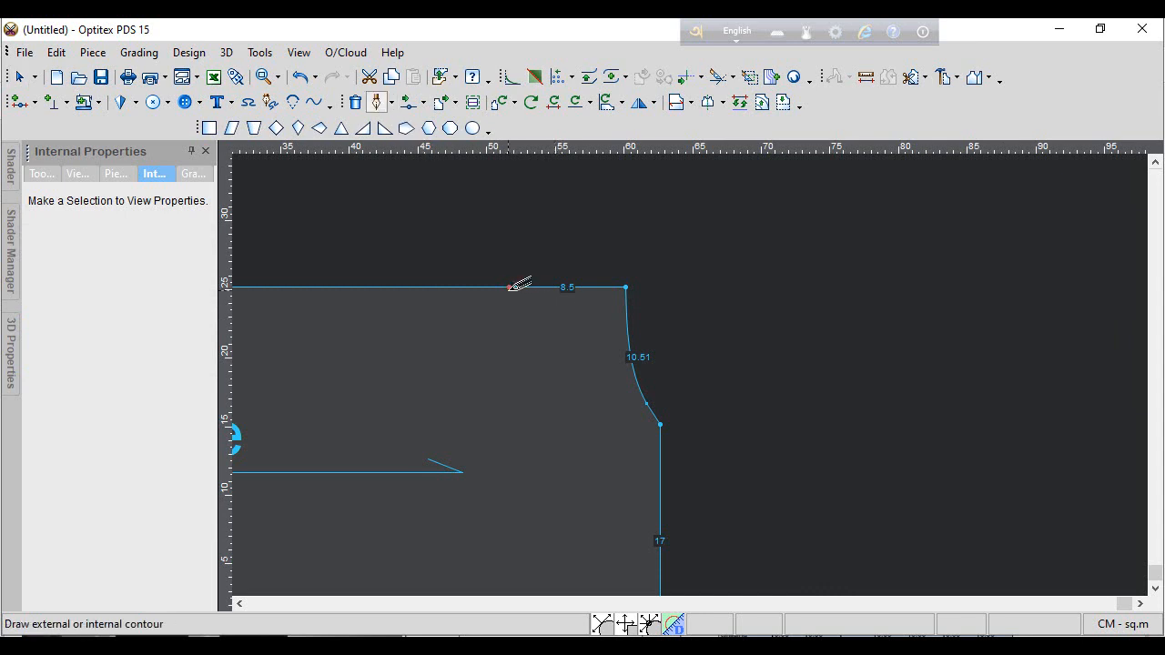
pyautogui.press('Return')
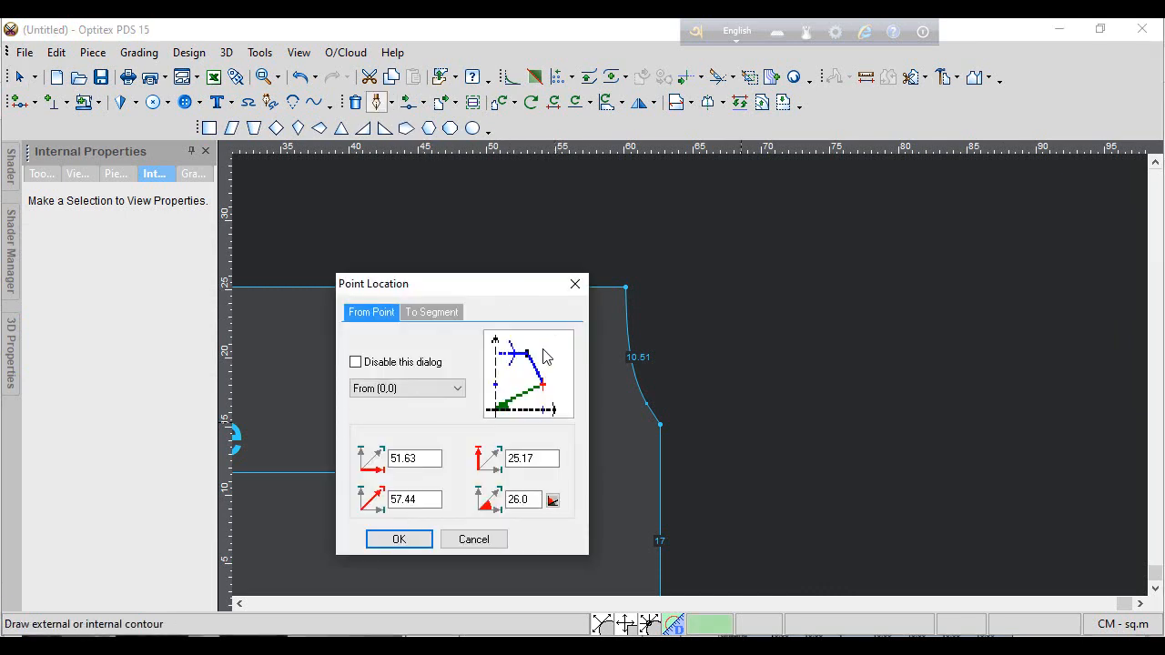
pyautogui.click(400, 540)
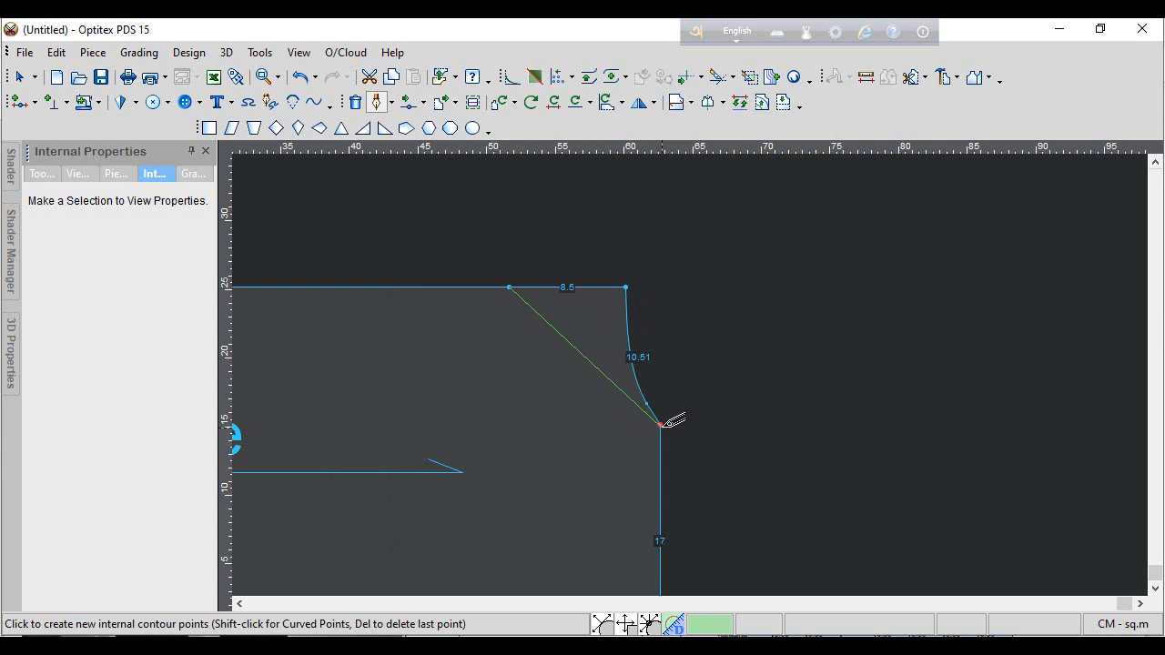
pyautogui.press('Return')
pyautogui.press('Return')
pyautogui.rightClick(1032, 267)
pyautogui.click(1024, 344)
pyautogui.rightClick(922, 286)
pyautogui.click(943, 315)
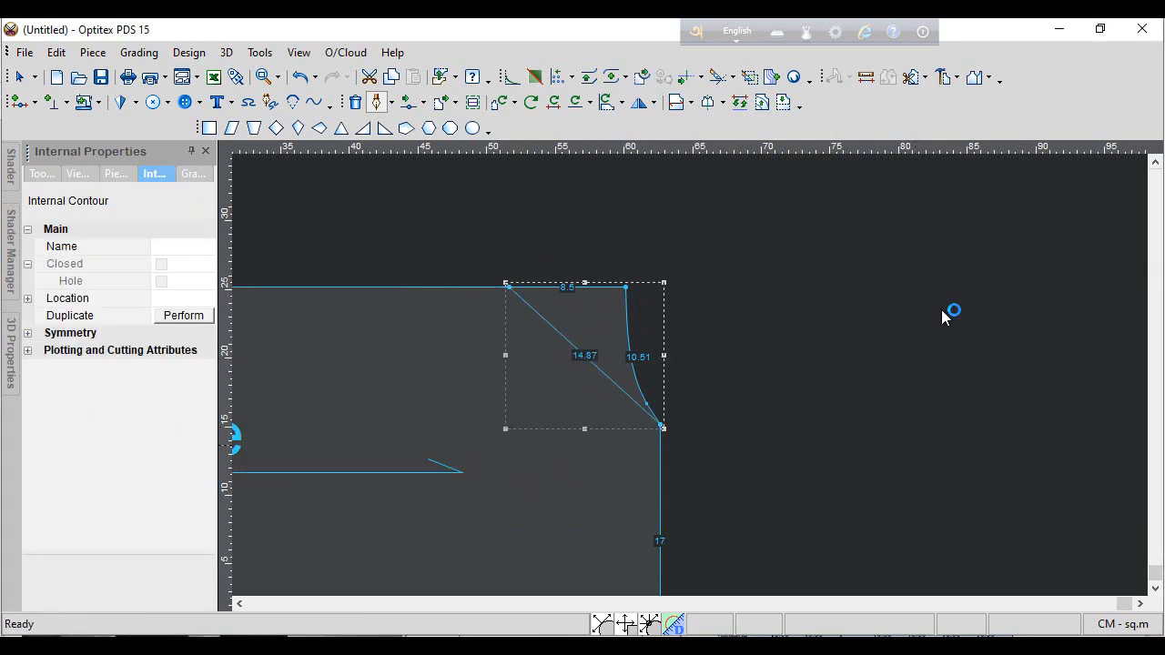
# - Add a point midway on the internal line, move it inward by about -1.54 and -1.83 cm, and make it a curve point
pyautogui.scroll(3, 689, 373)
pyautogui.press('m')
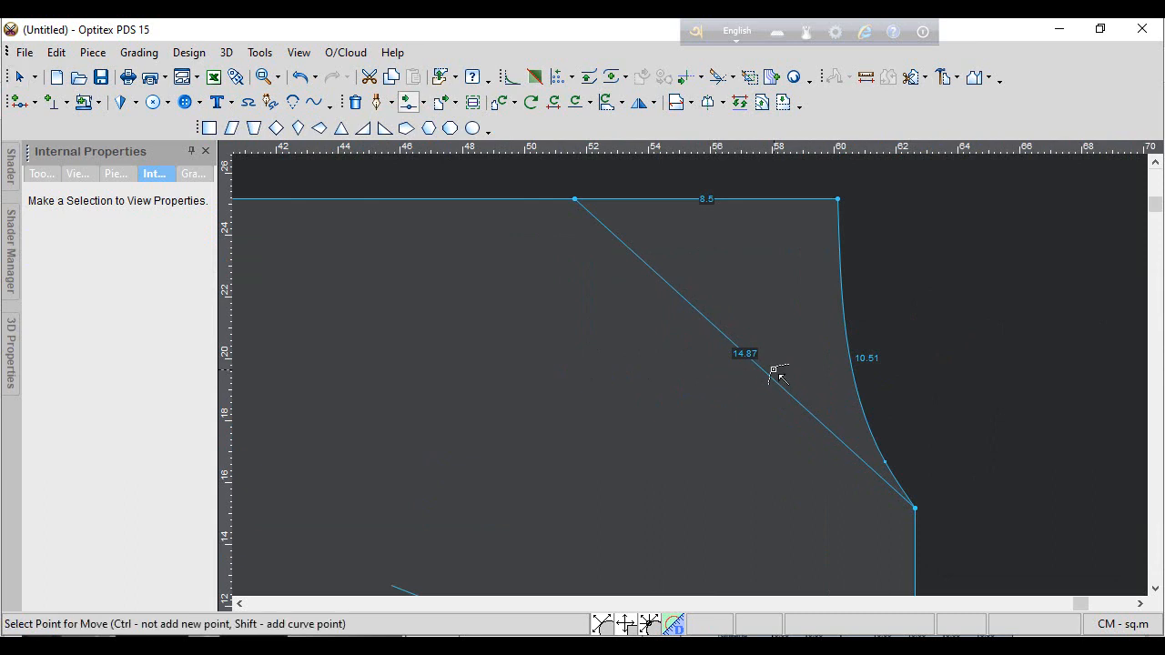
pyautogui.moveTo(767, 374); pyautogui.dragTo(717, 428)
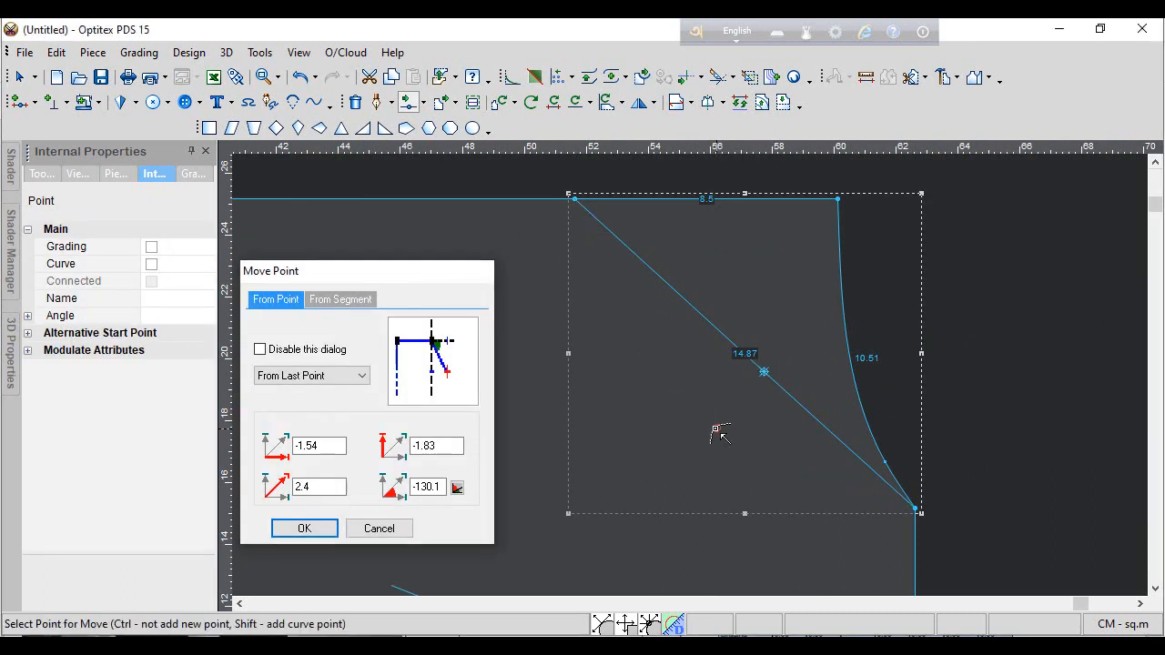
pyautogui.press('Return')
pyautogui.click(151, 265)
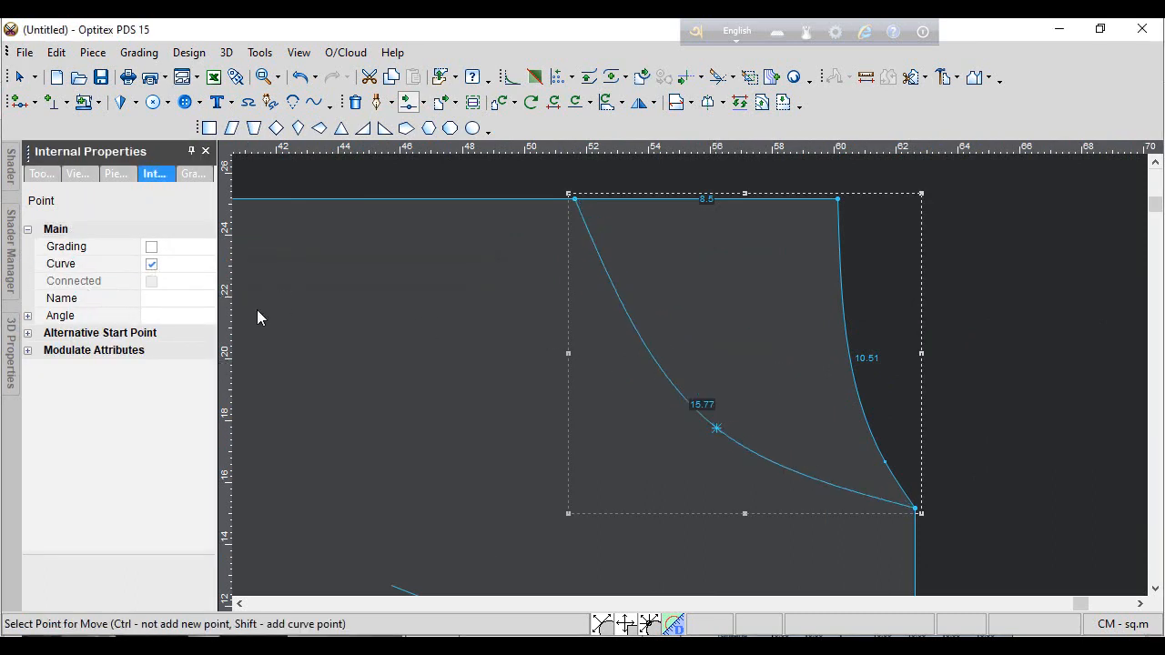
# - Pull the internal curve's point further inward and add a second curve point near its upper end, shaping a neckline about 16.6 cm long
pyautogui.moveTo(719, 433); pyautogui.dragTo(655, 407)
pyautogui.press('Return')
pyautogui.moveTo(624, 330); pyautogui.dragTo(593, 312)
pyautogui.press('Return')
pyautogui.scroll(-5, 695, 378)
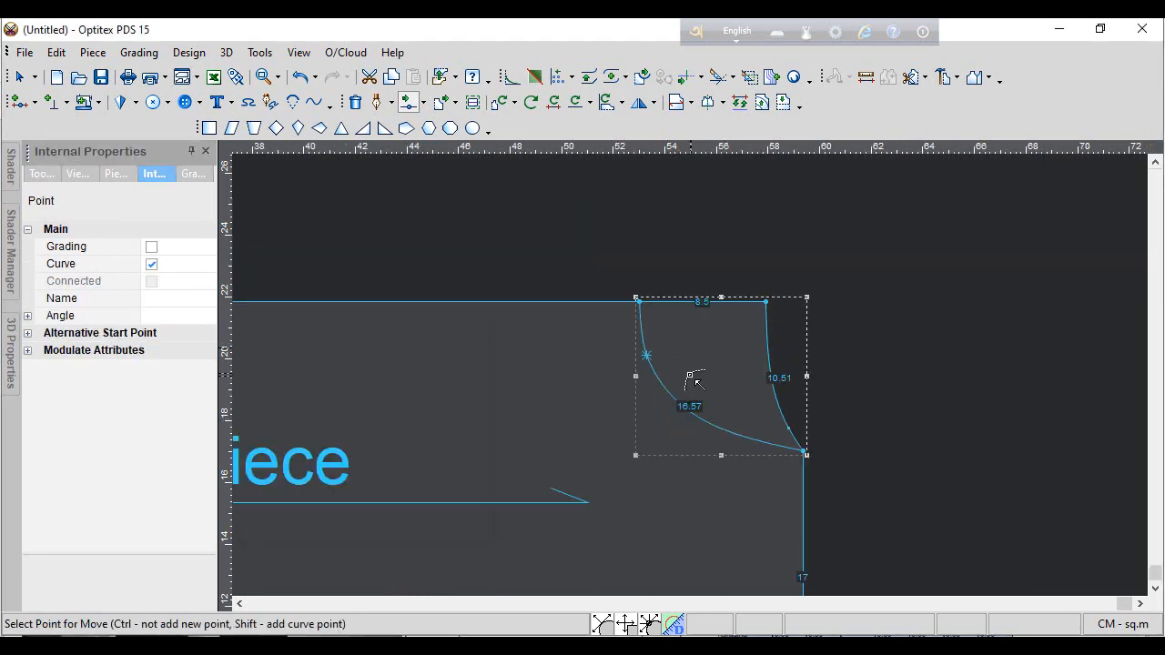
pyautogui.rightClick(832, 338)
pyautogui.click(880, 349)
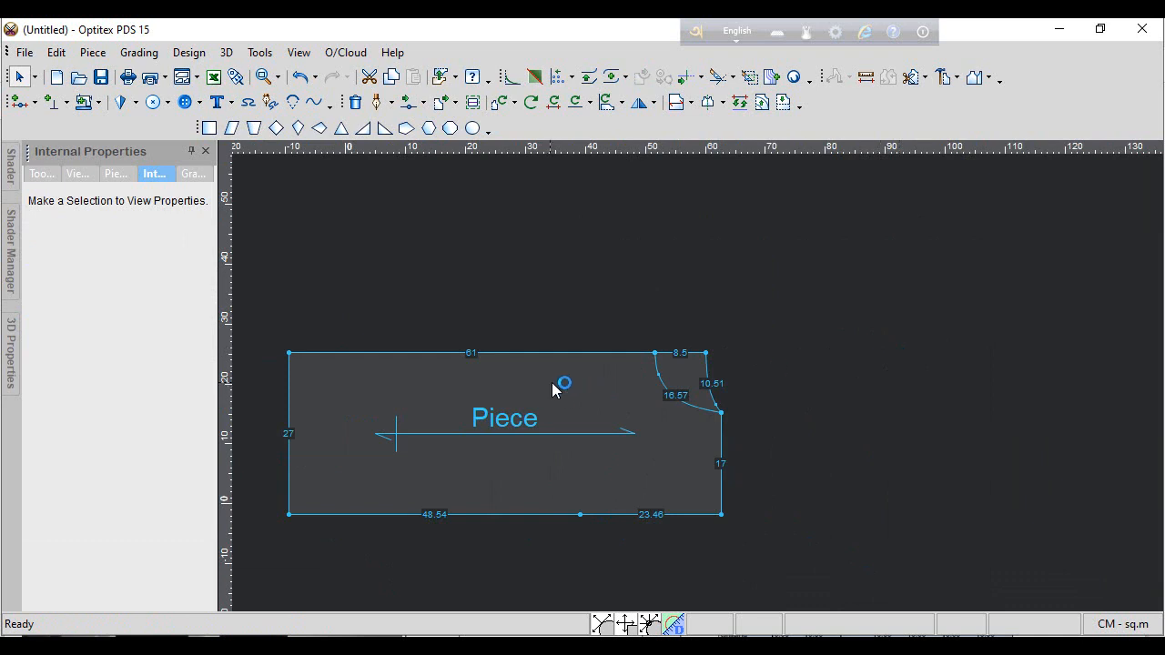
# - Reposition the piece slightly and set its upper edge as the half line, from the upper-left corner to the shallow neckline's top point
pyautogui.moveTo(559, 385); pyautogui.dragTo(593, 369)
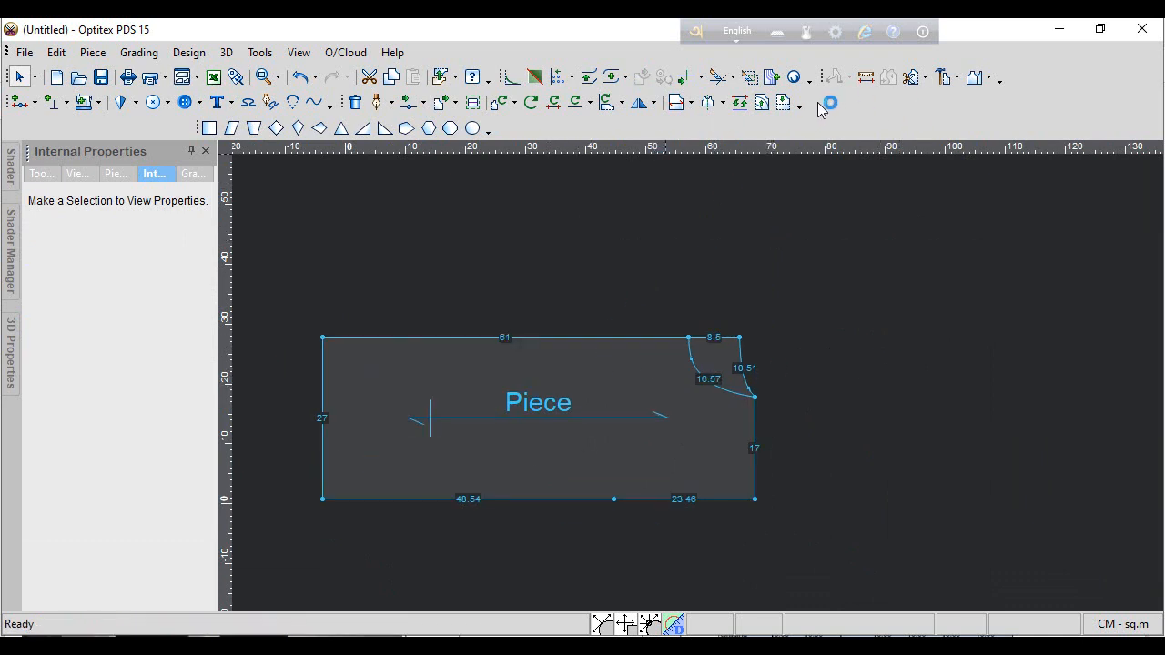
pyautogui.click(708, 102)
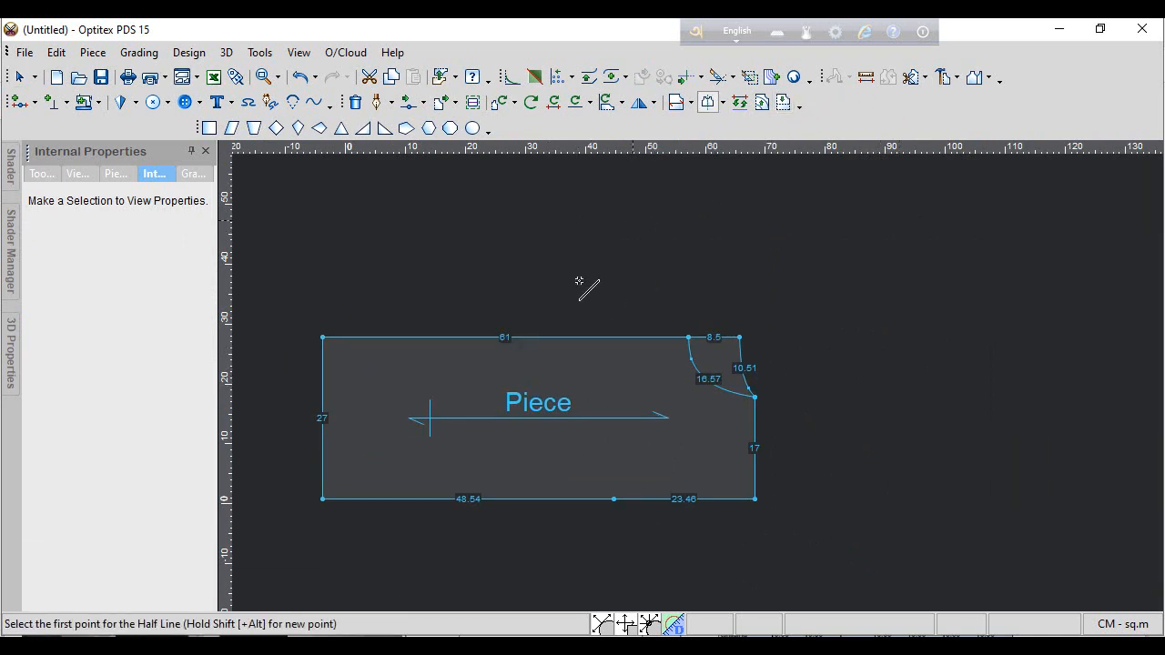
pyautogui.click(322, 338)
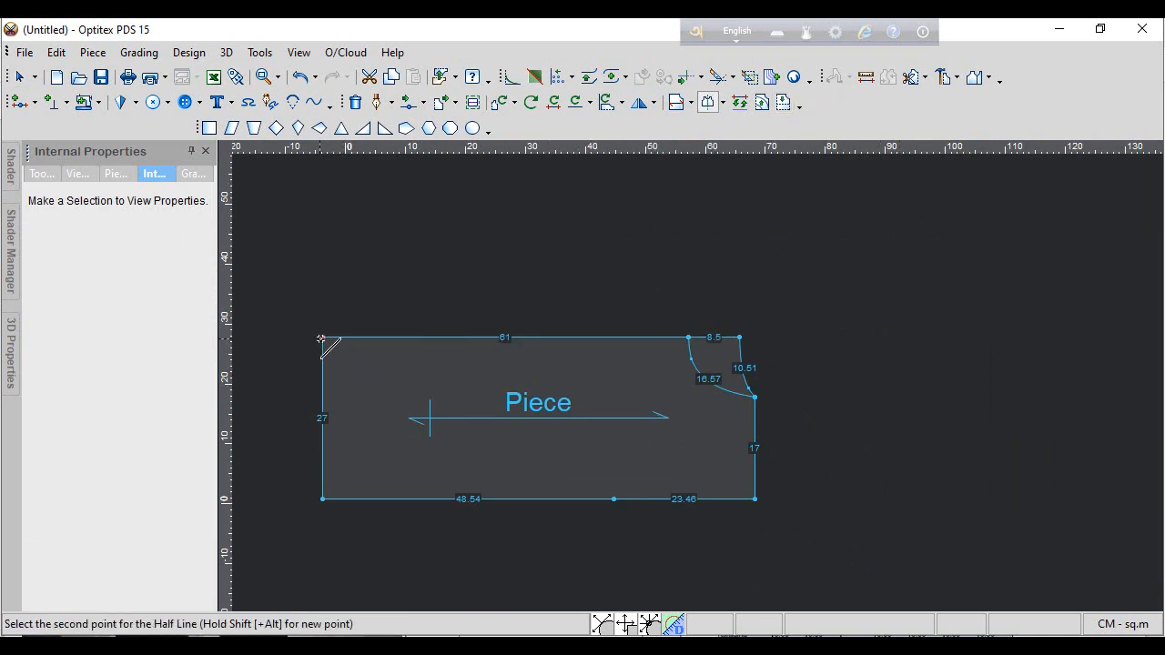
pyautogui.click(738, 338)
pyautogui.rightClick(803, 296)
pyautogui.click(846, 308)
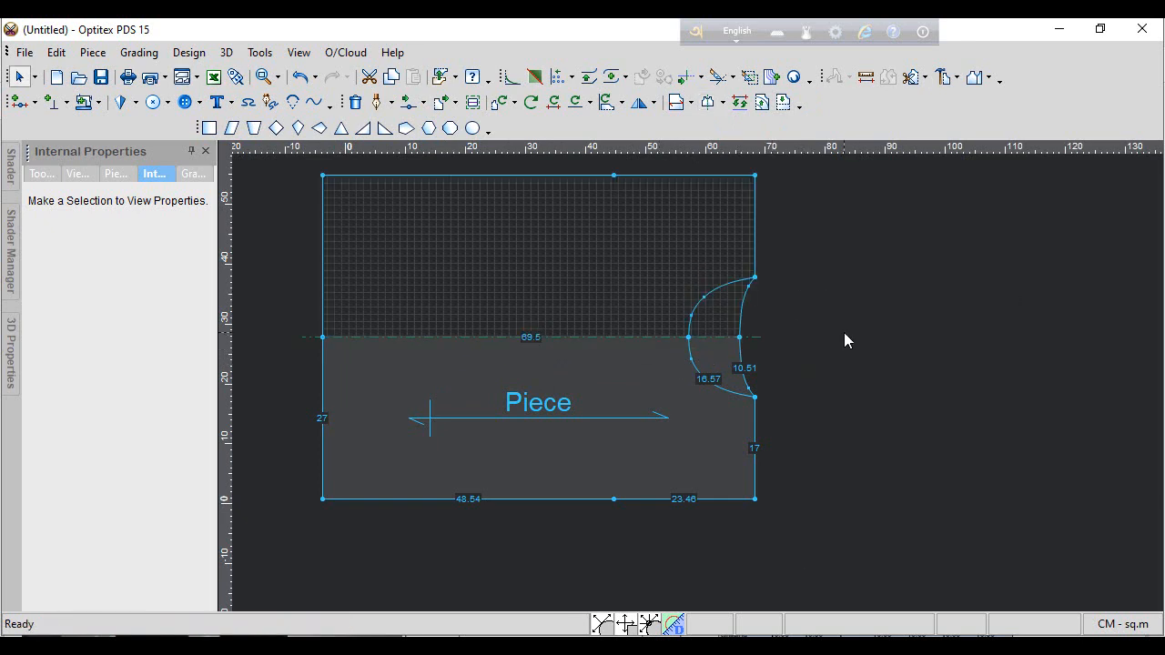
# - Move both curve points of the deep internal neckline to round it out to a length of about 16.9 cm
pyautogui.scroll(3, 738, 352)
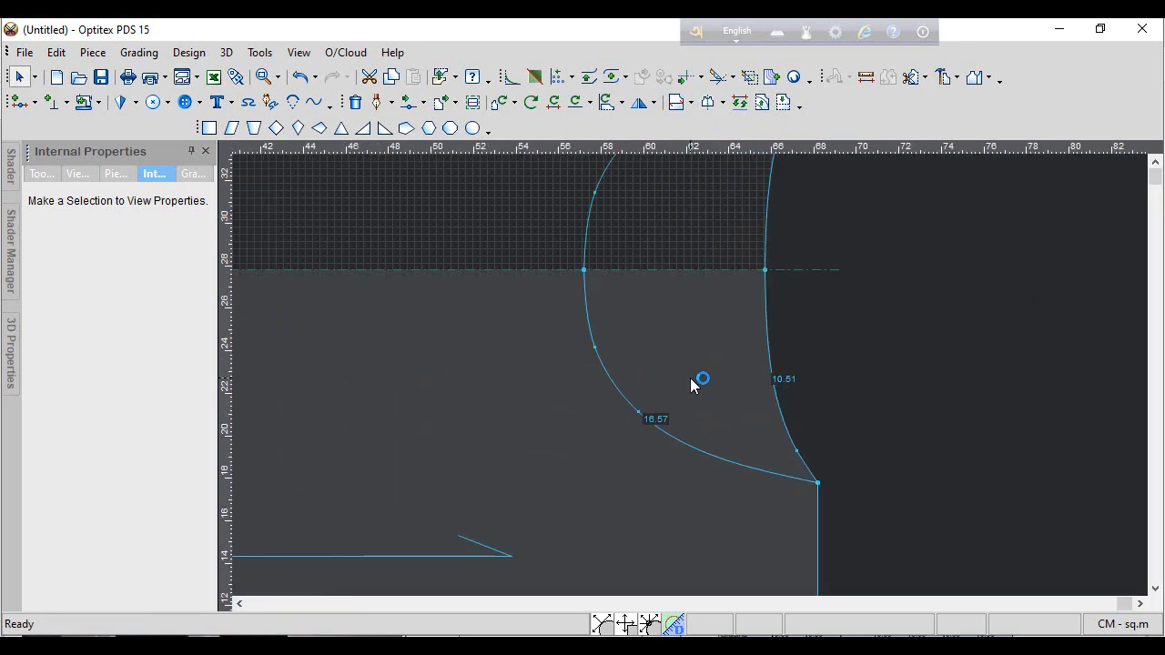
pyautogui.press('m')
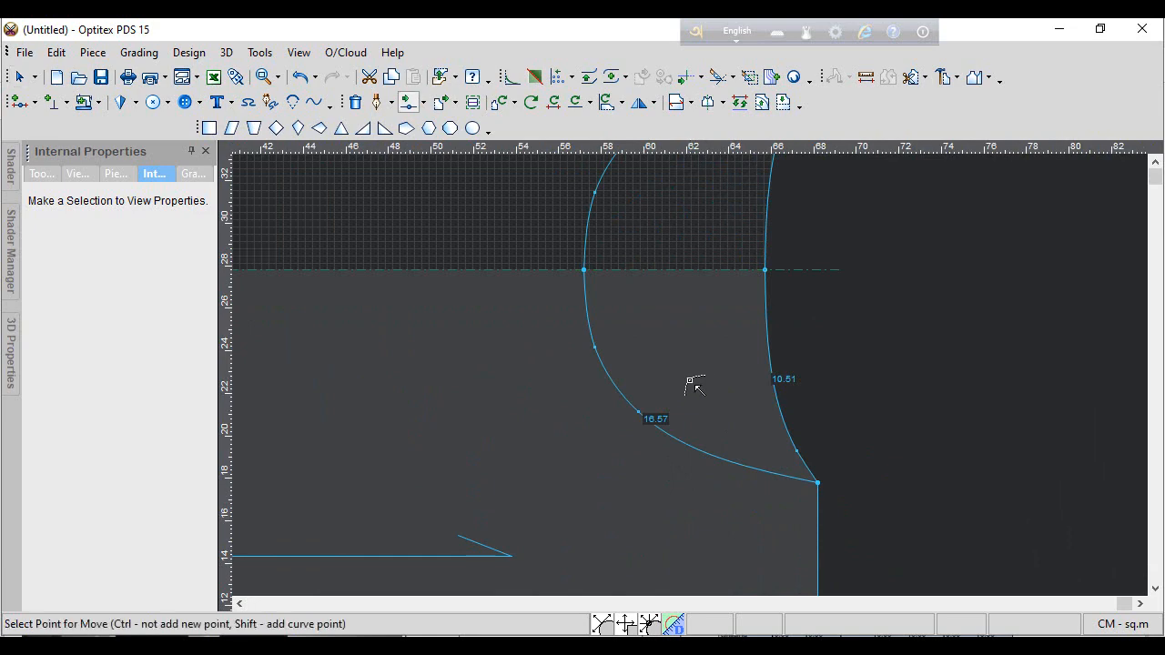
pyautogui.click(640, 414)
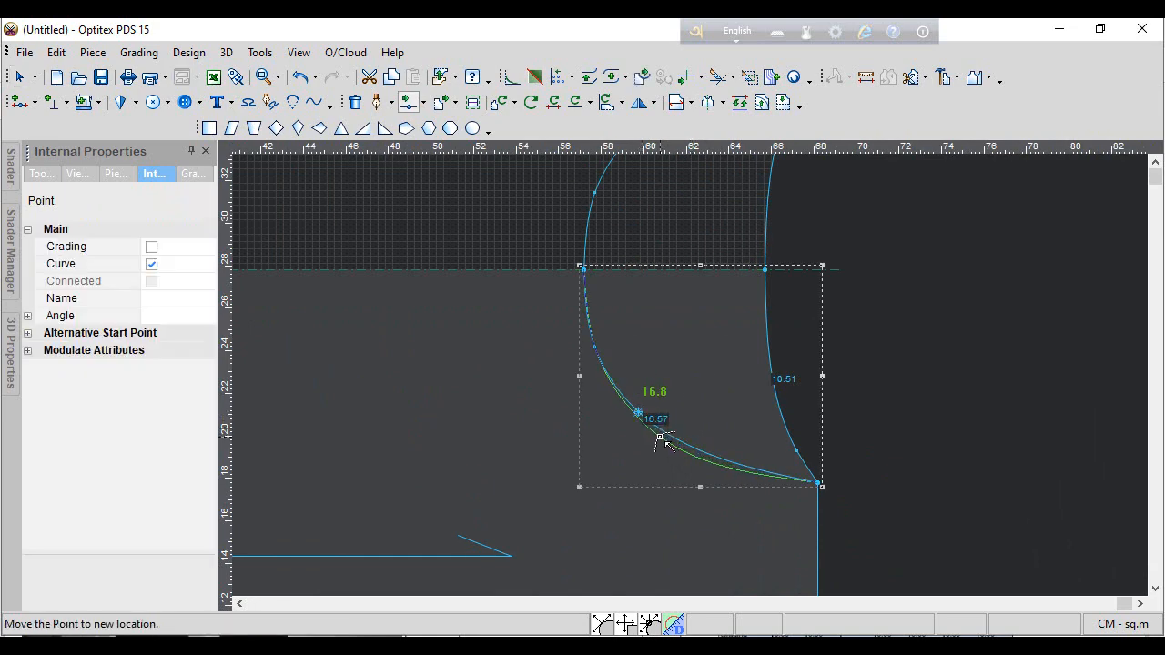
pyautogui.click(660, 438)
pyautogui.press('Return')
pyautogui.scroll(1, 636, 385)
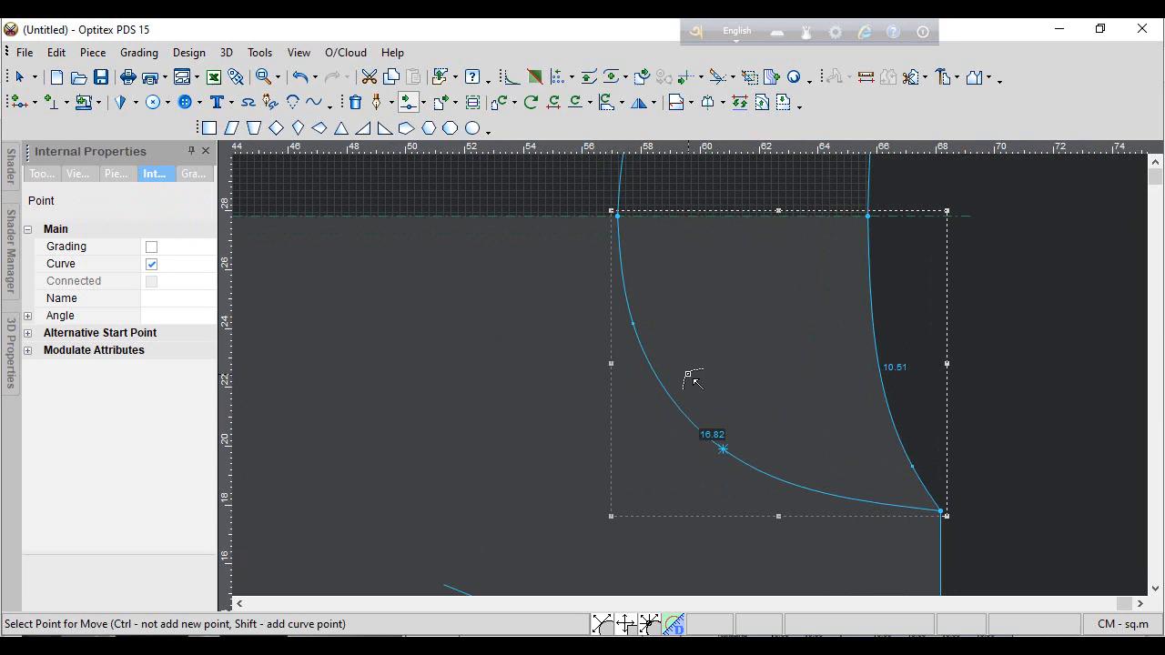
pyautogui.click(634, 330)
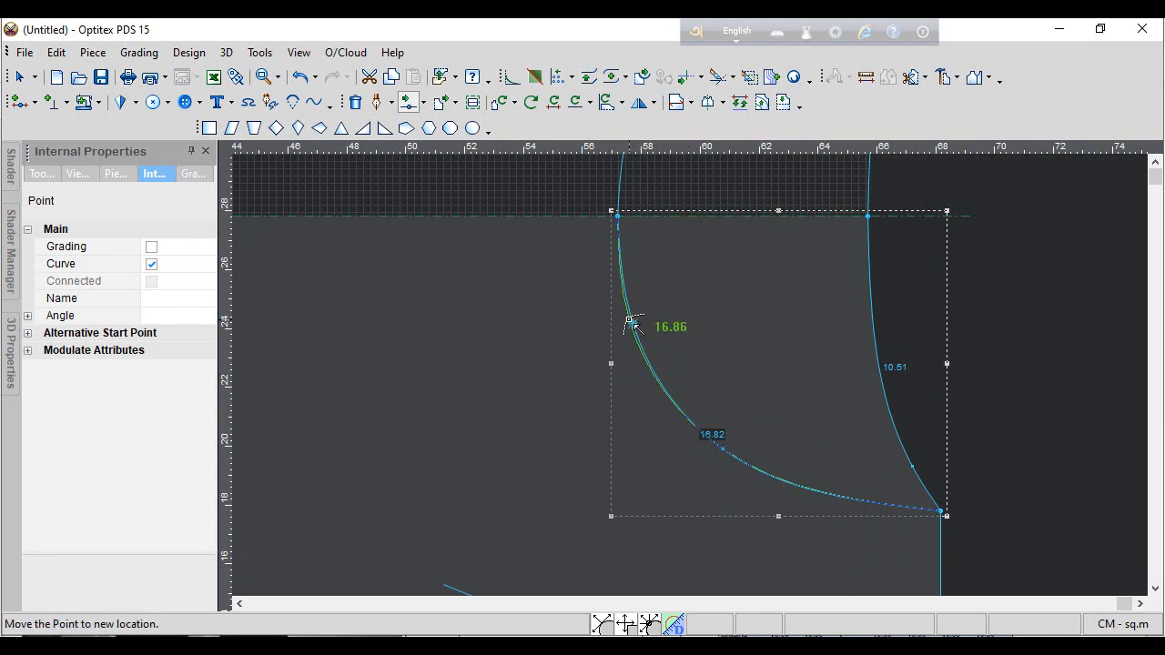
pyautogui.click(636, 337)
pyautogui.press('Return')
pyautogui.scroll(-2, 689, 372)
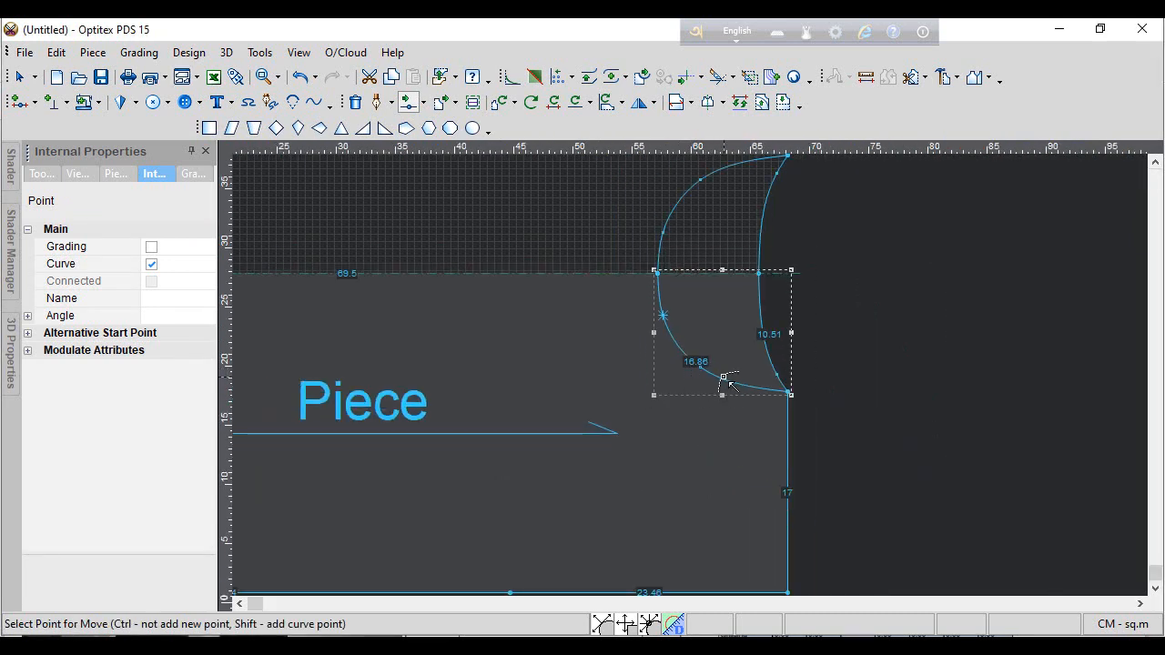
pyautogui.scroll(-2, 728, 382)
pyautogui.rightClick(835, 332)
pyautogui.click(866, 338)
pyautogui.scroll(3, 778, 375)
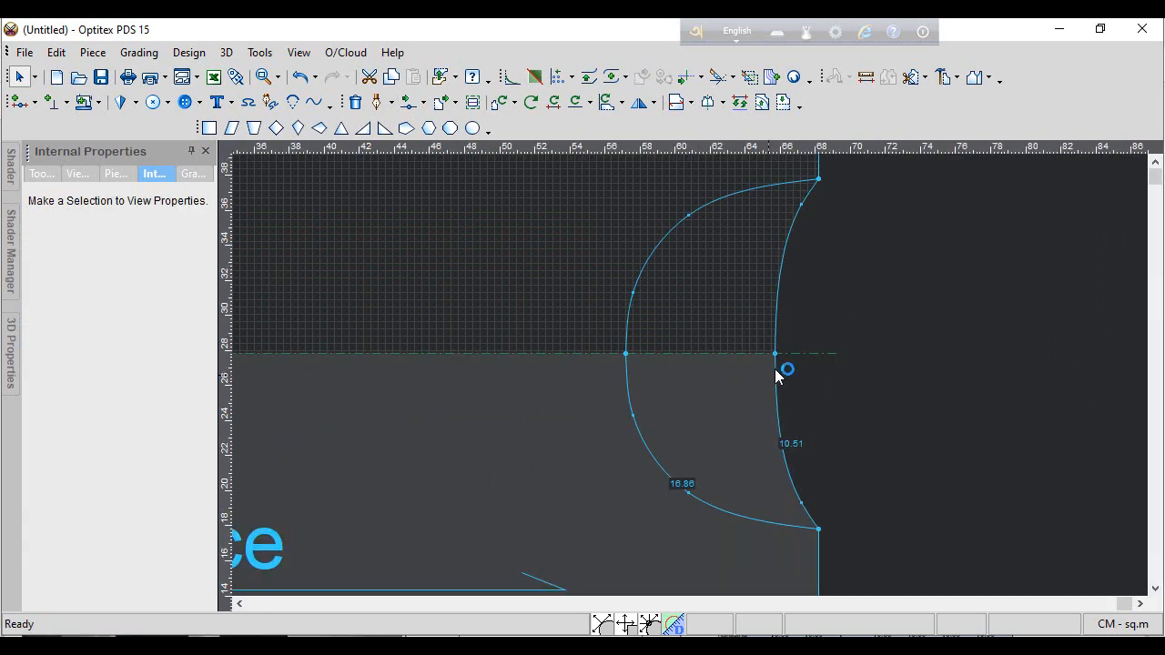
pyautogui.scroll(2, 776, 375)
pyautogui.scroll(-5, 697, 377)
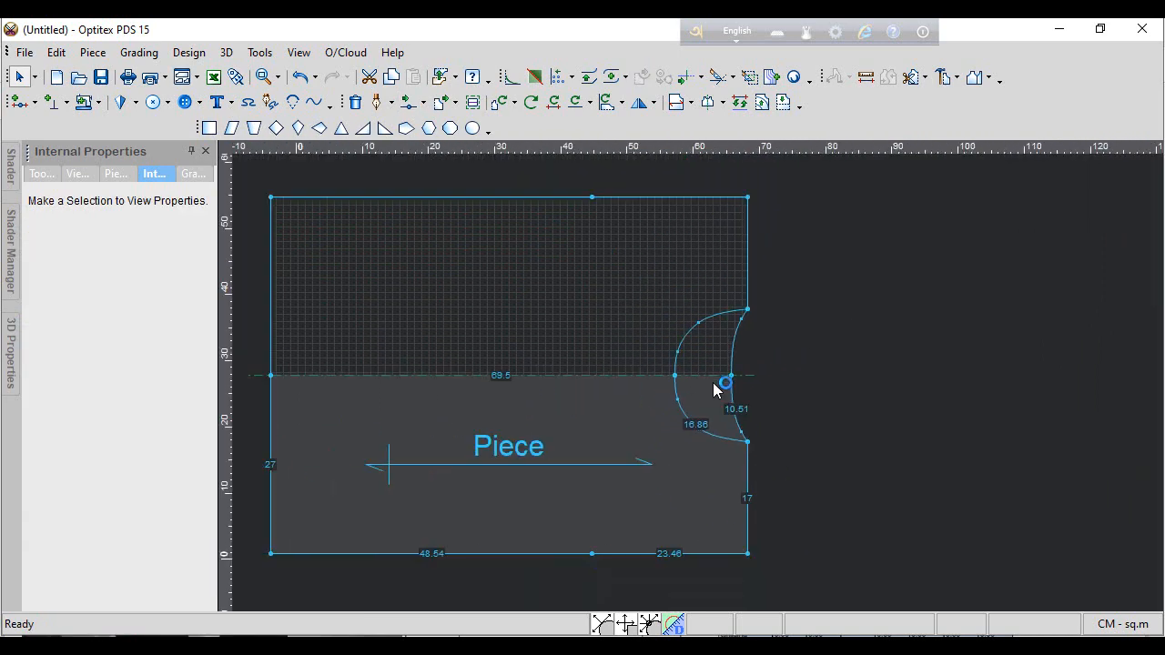
pyautogui.rightClick(755, 360)
pyautogui.click(808, 367)
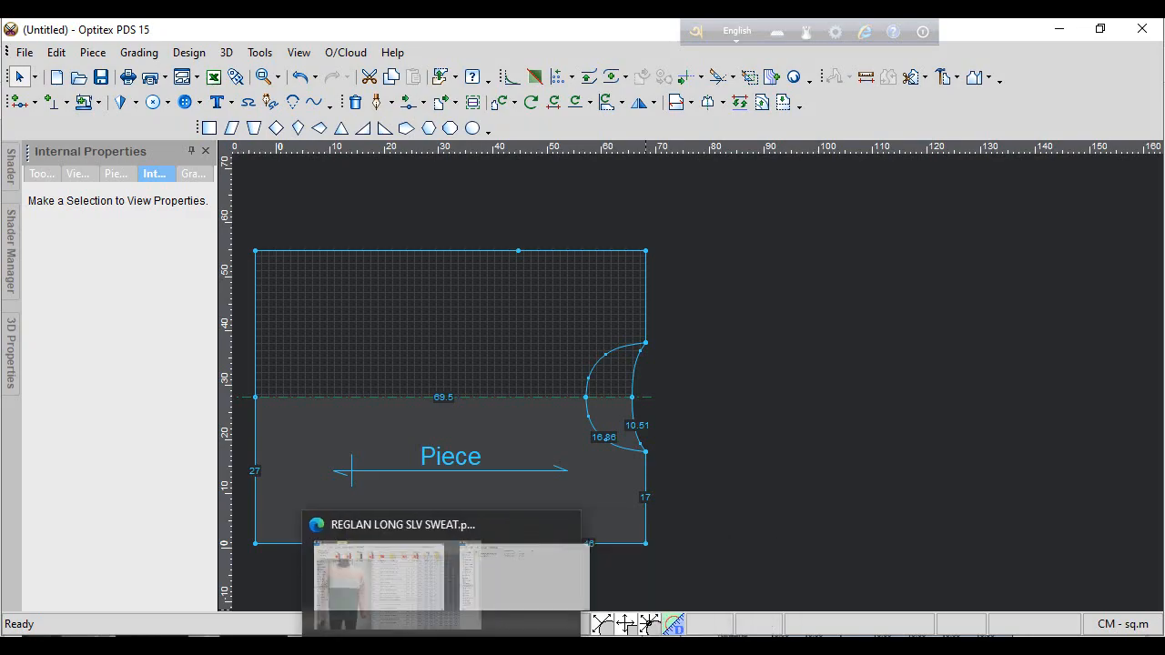
# - Open the HENLY TEE spec sheet from the spec folder, check its shoulder width and slope, close it and return to Optitex PDS
pyautogui.click(374, 648)
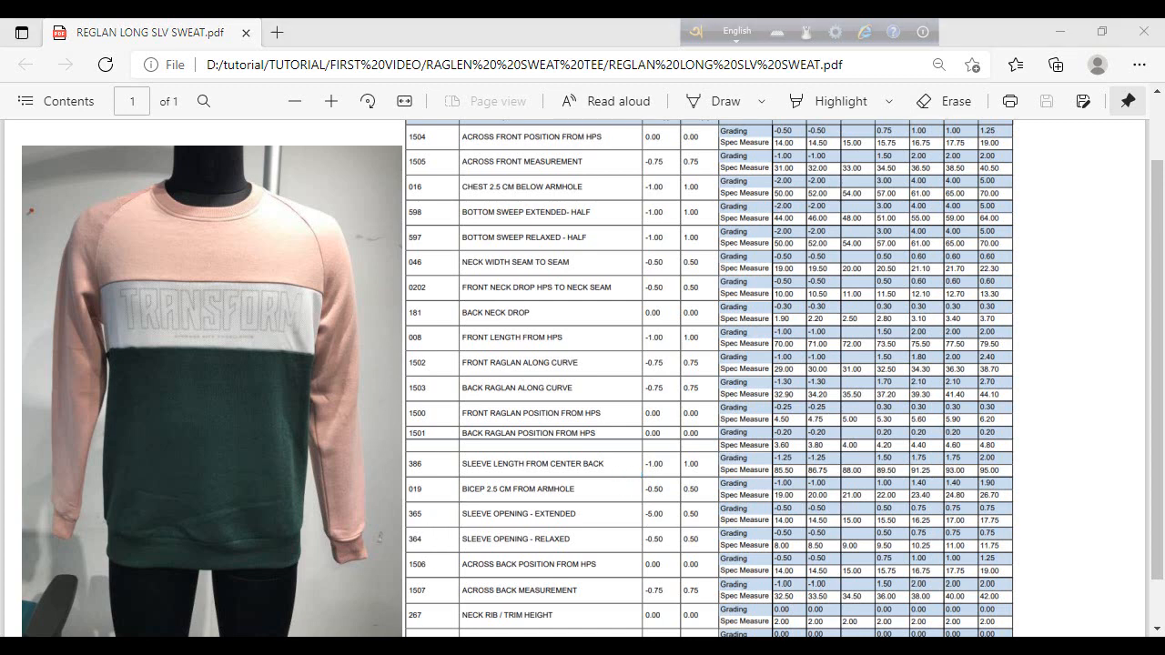
pyautogui.moveTo(374, 648)
pyautogui.click(367, 595)
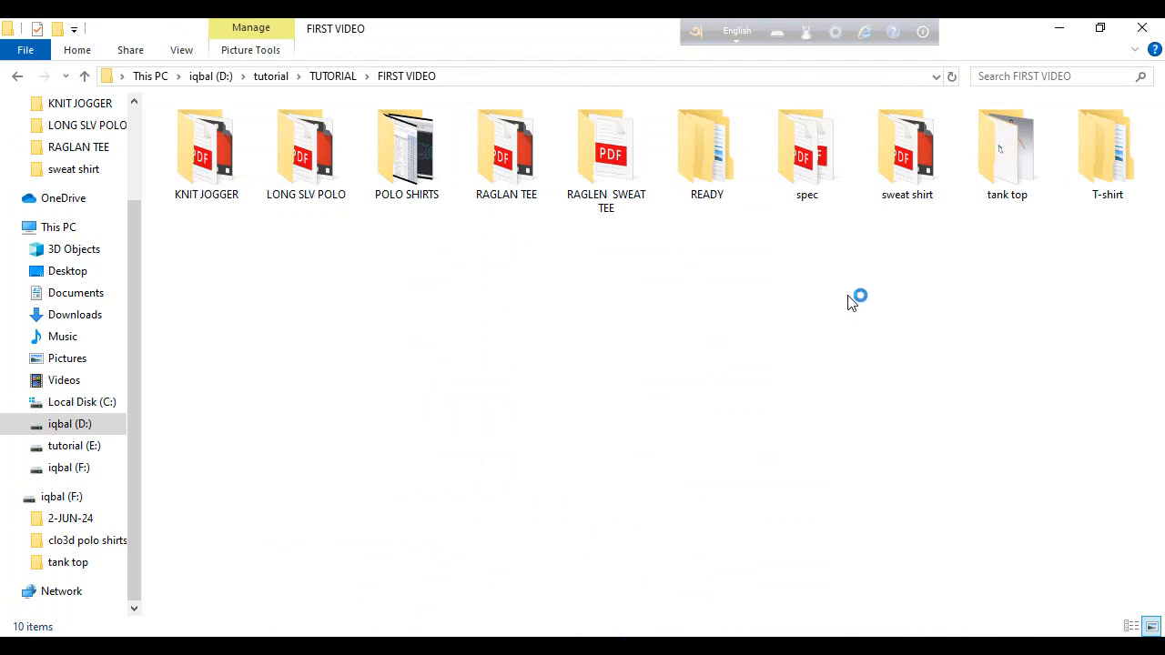
pyautogui.click(1109, 177)
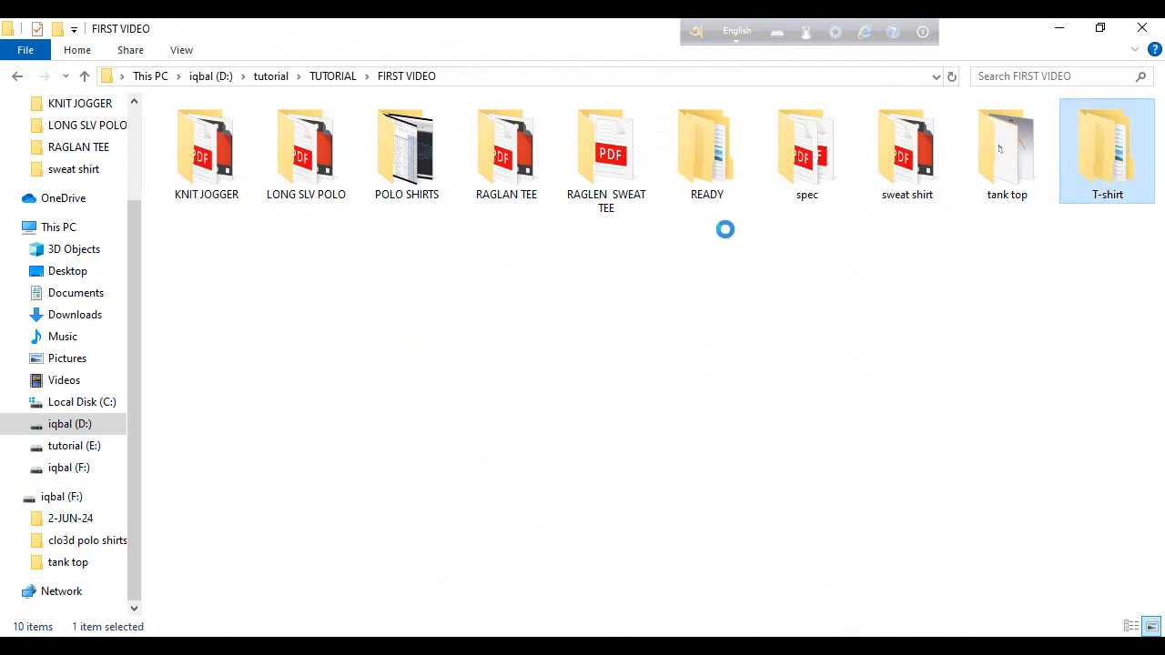
pyautogui.click(84, 76)
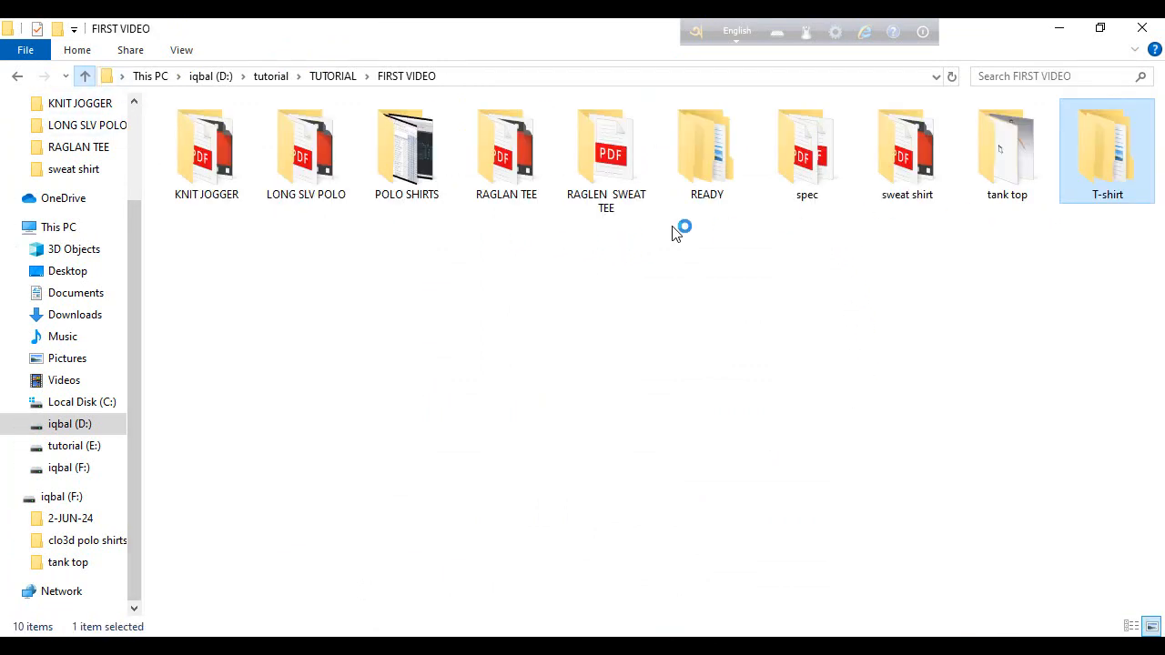
pyautogui.click(813, 177)
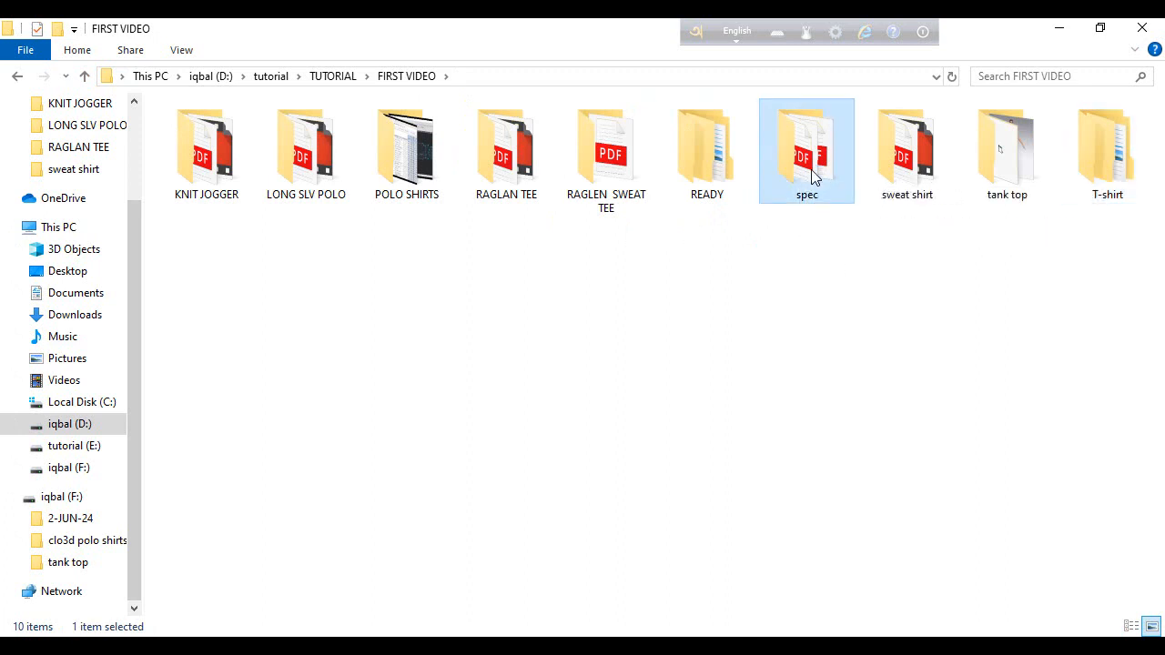
pyautogui.doubleClick(813, 177)
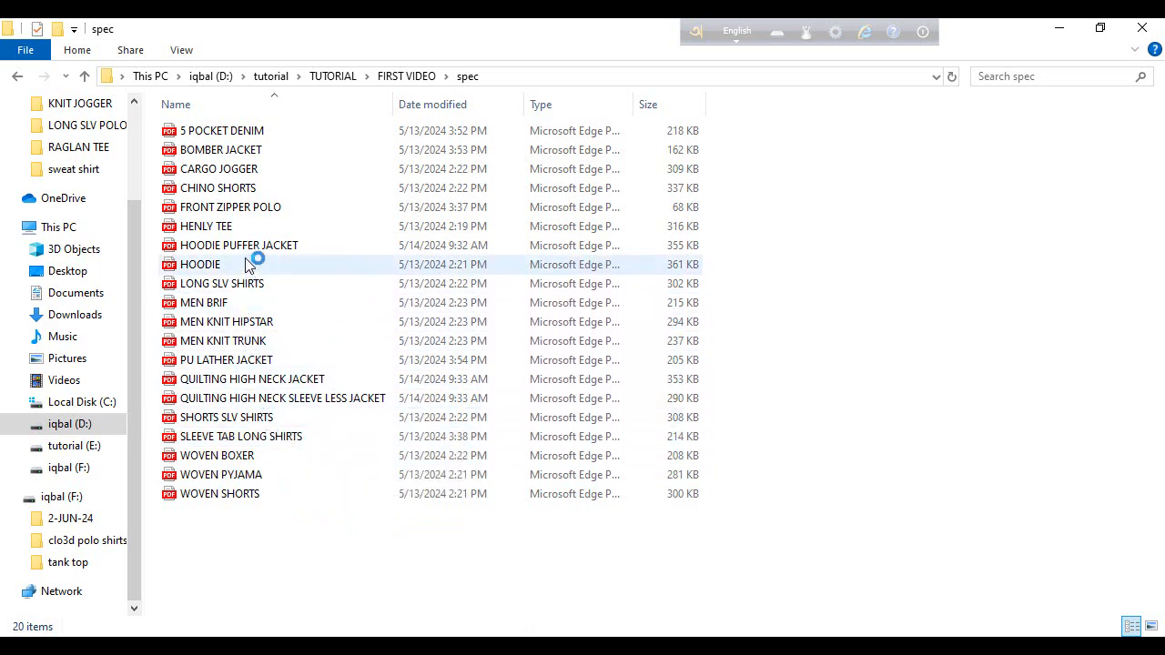
pyautogui.doubleClick(226, 232)
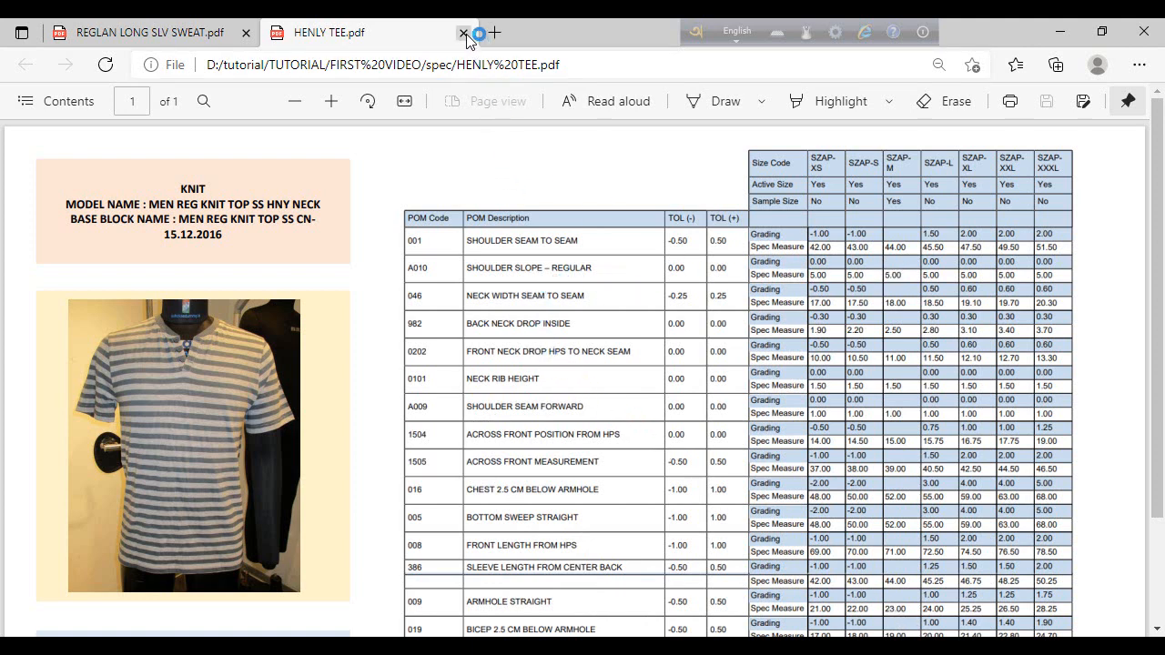
pyautogui.hotkey('ctrl', 'w')
pyautogui.hotkey('alt', 'Tab')
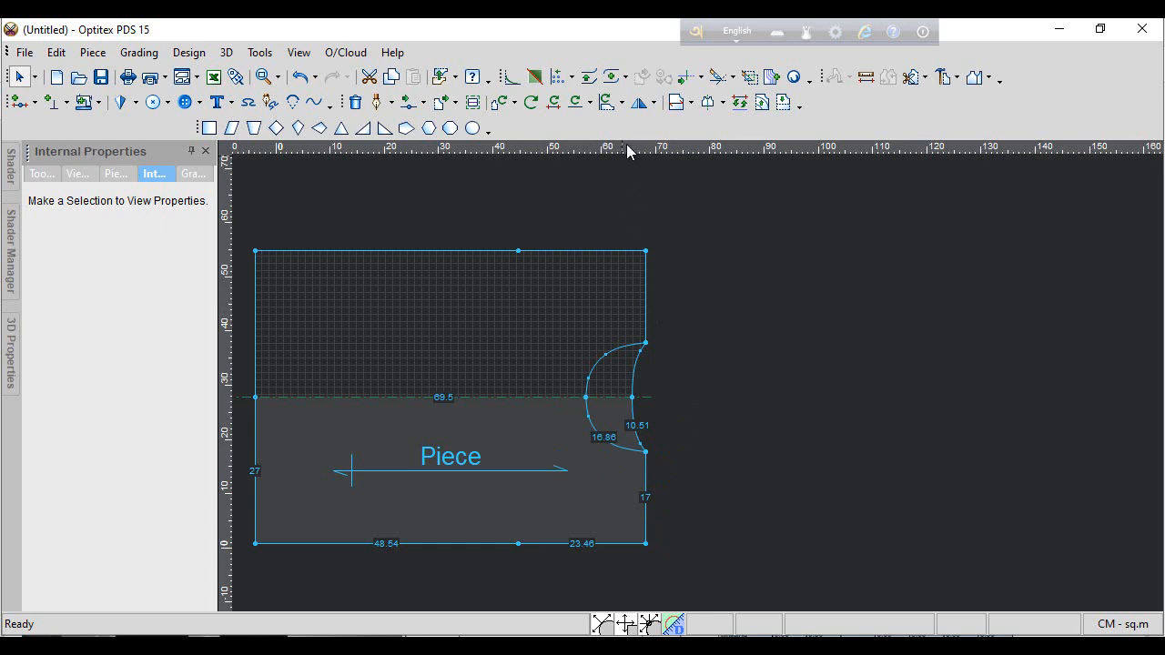
# - Place a horizontal guide line at a distance of -22.5 cm from the piece's half line
pyautogui.click(633, 400)
pyautogui.doubleClick(634, 401)
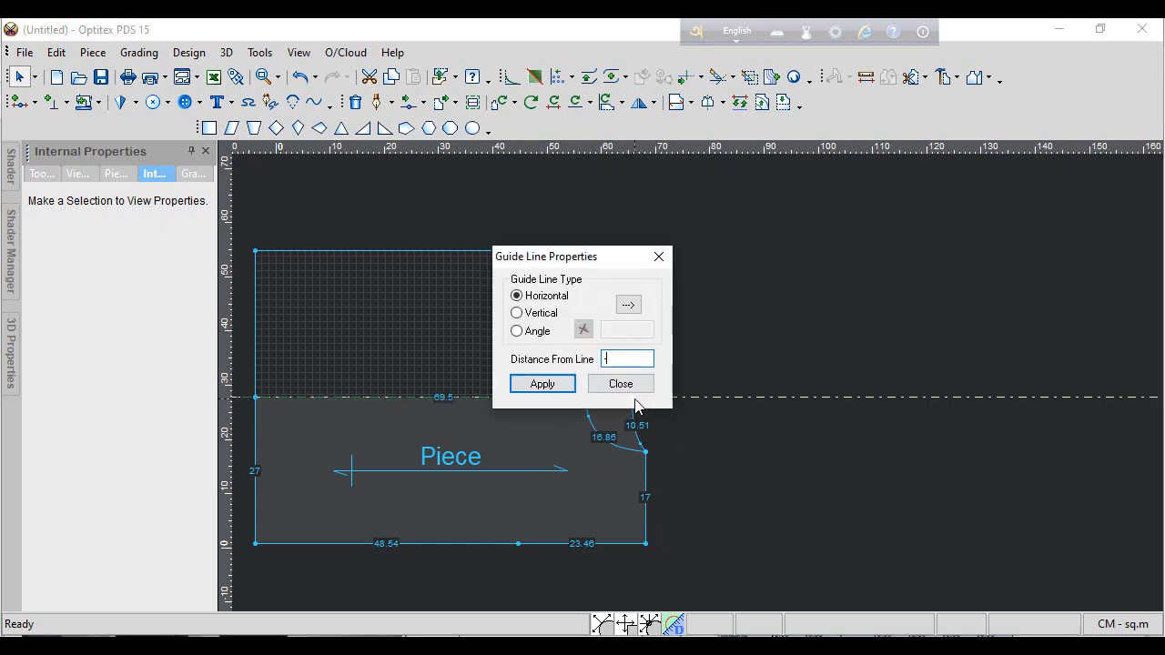
pyautogui.press('Return')
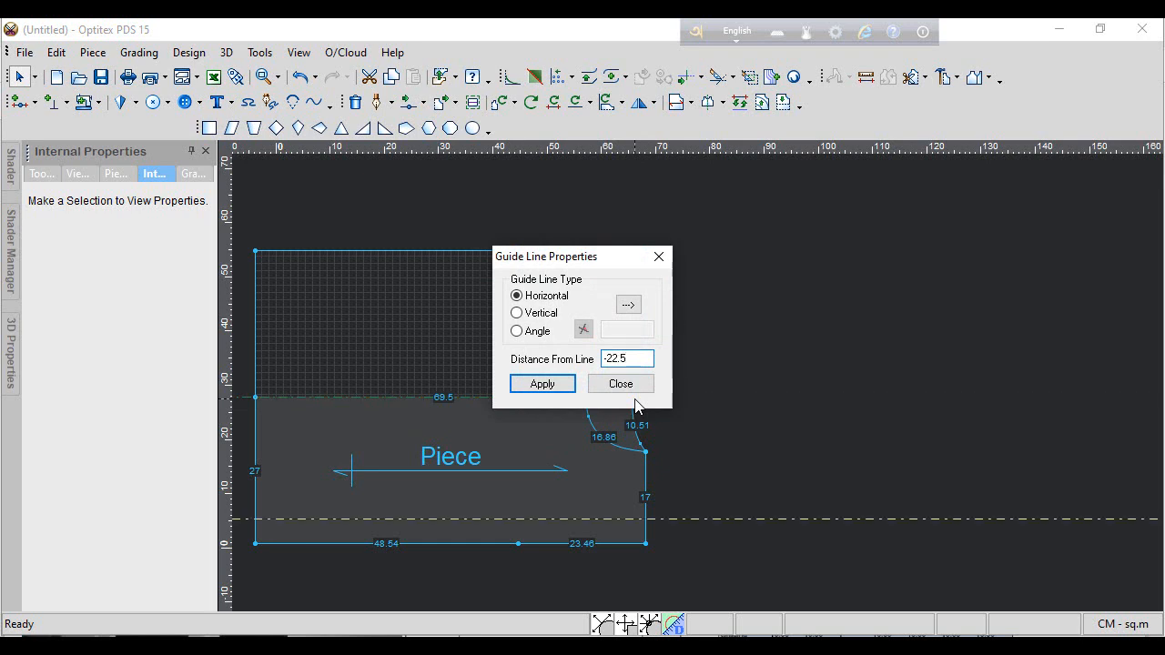
pyautogui.click(640, 383)
# - Add a grading point where the guide line crosses the shoulder edge, 12.5 cm from the neck point, and delete the outer corner point
pyautogui.scroll(2, 637, 526)
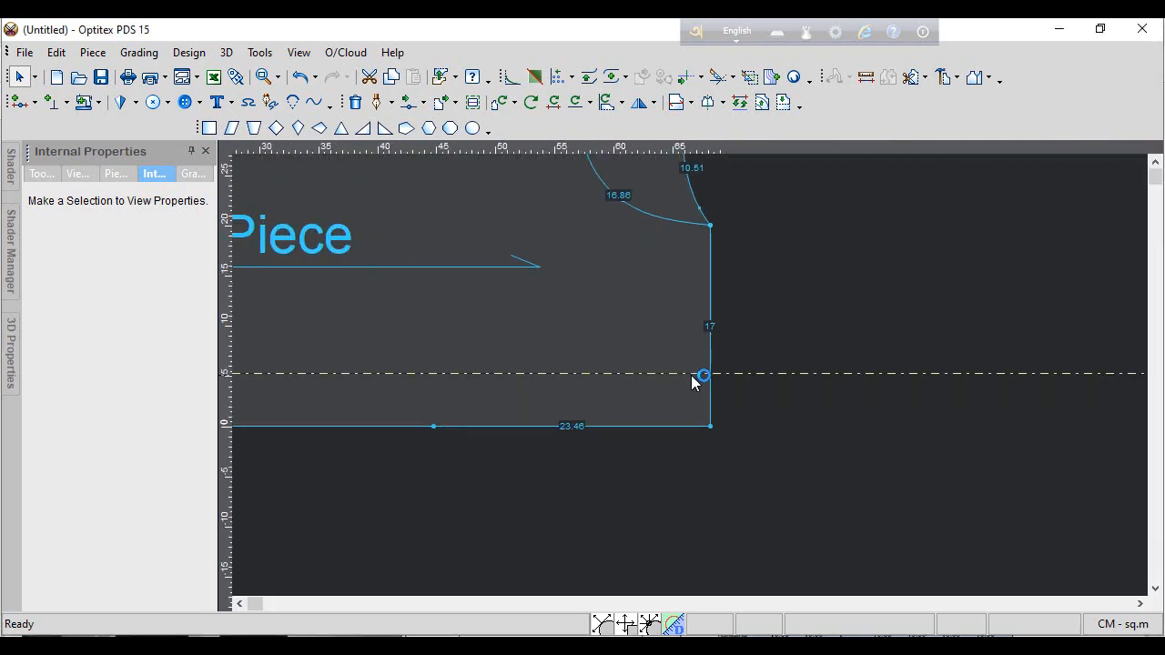
pyautogui.click(19, 103)
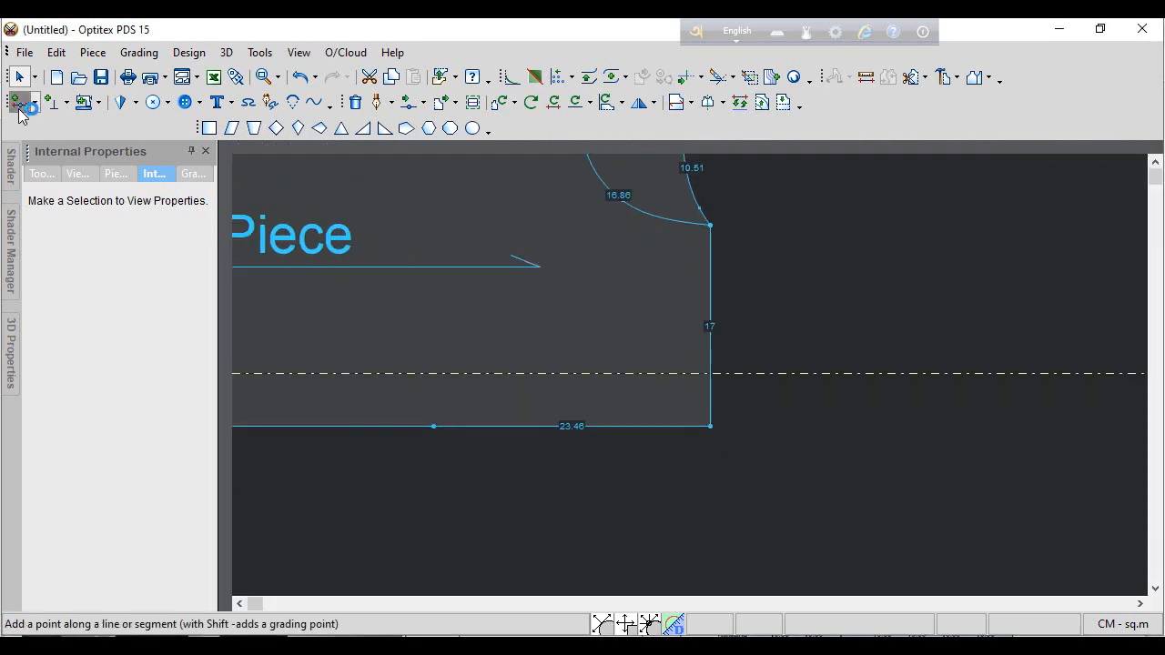
pyautogui.click(709, 373)
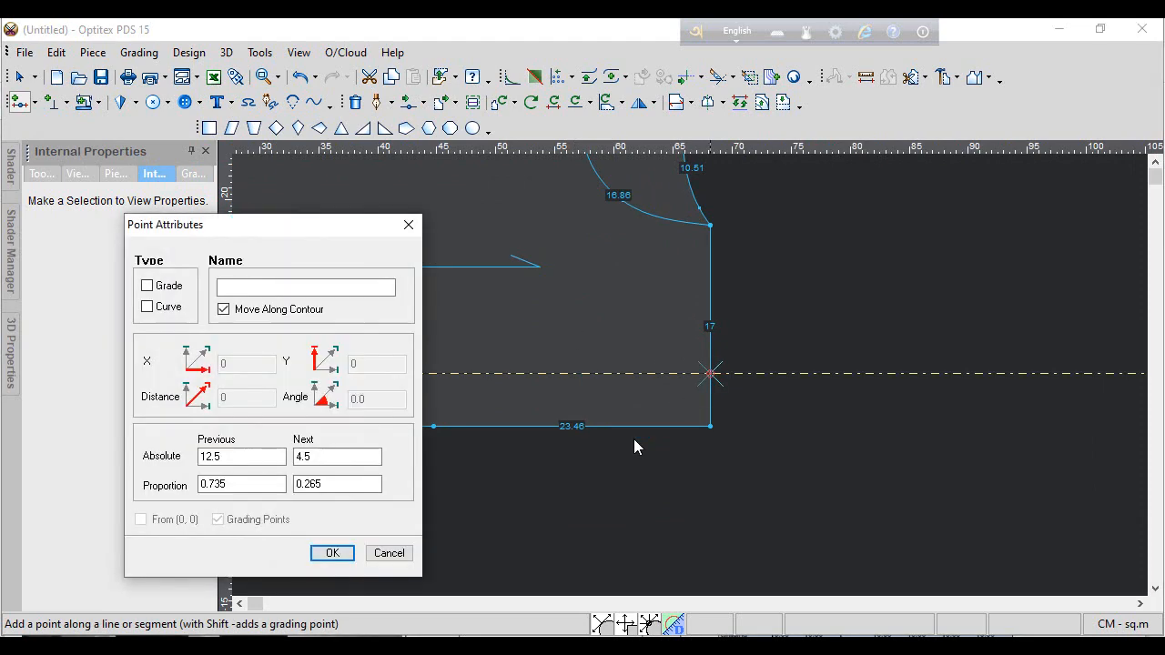
pyautogui.press('Return')
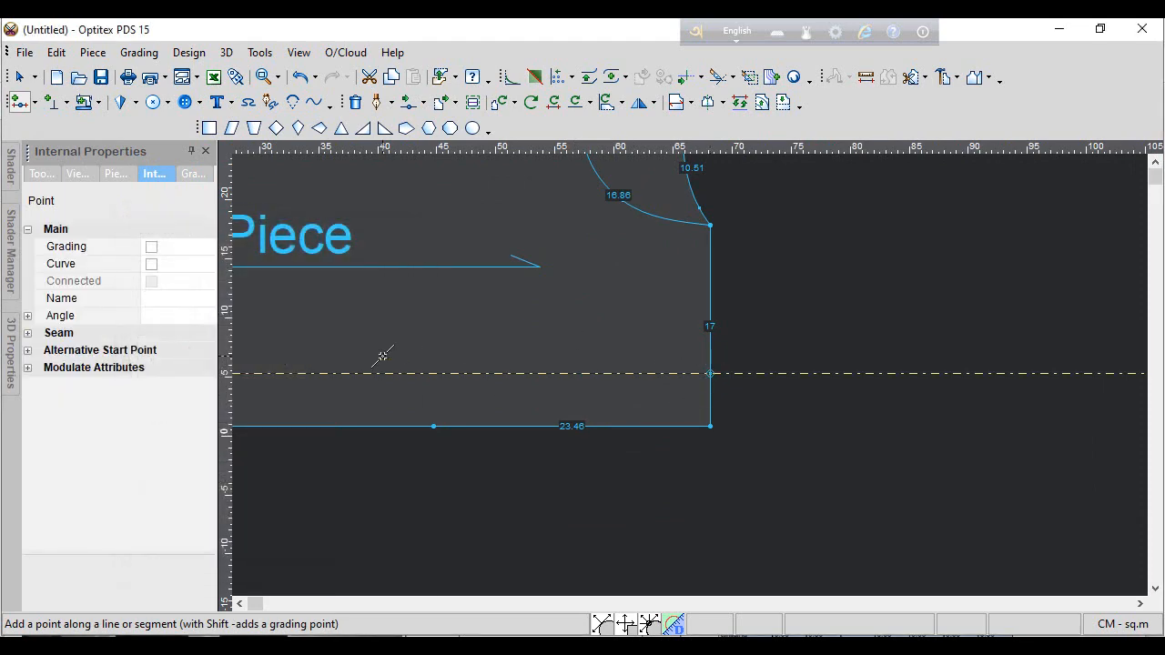
pyautogui.click(151, 246)
pyautogui.scroll(-3, 765, 355)
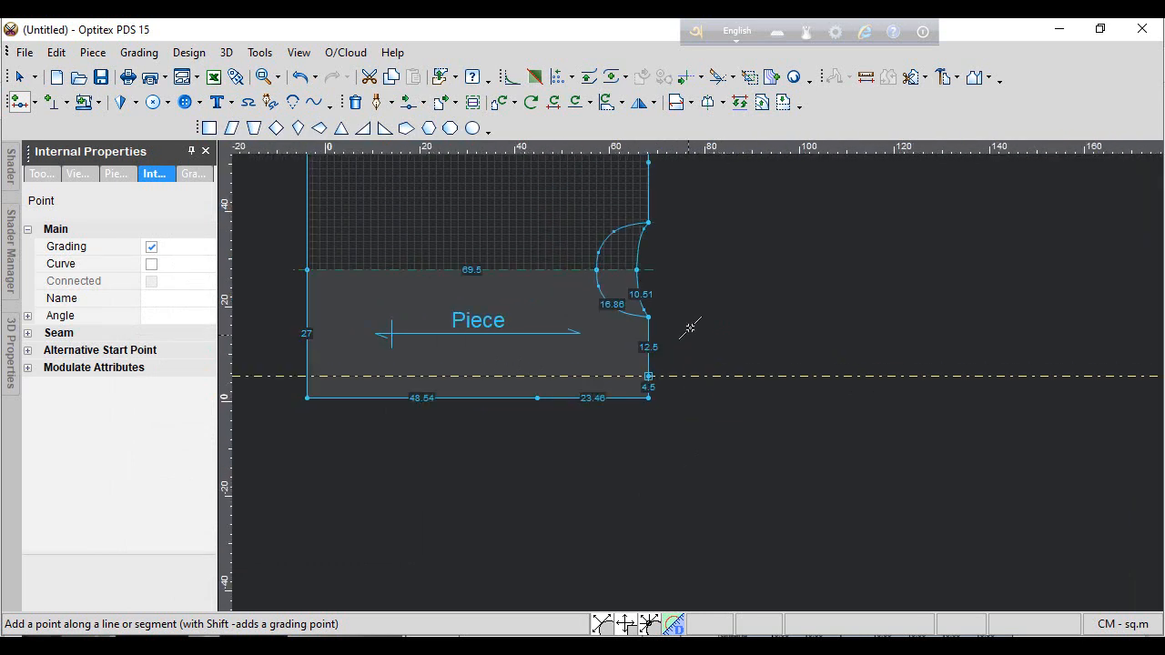
pyautogui.rightClick(707, 306)
pyautogui.click(750, 317)
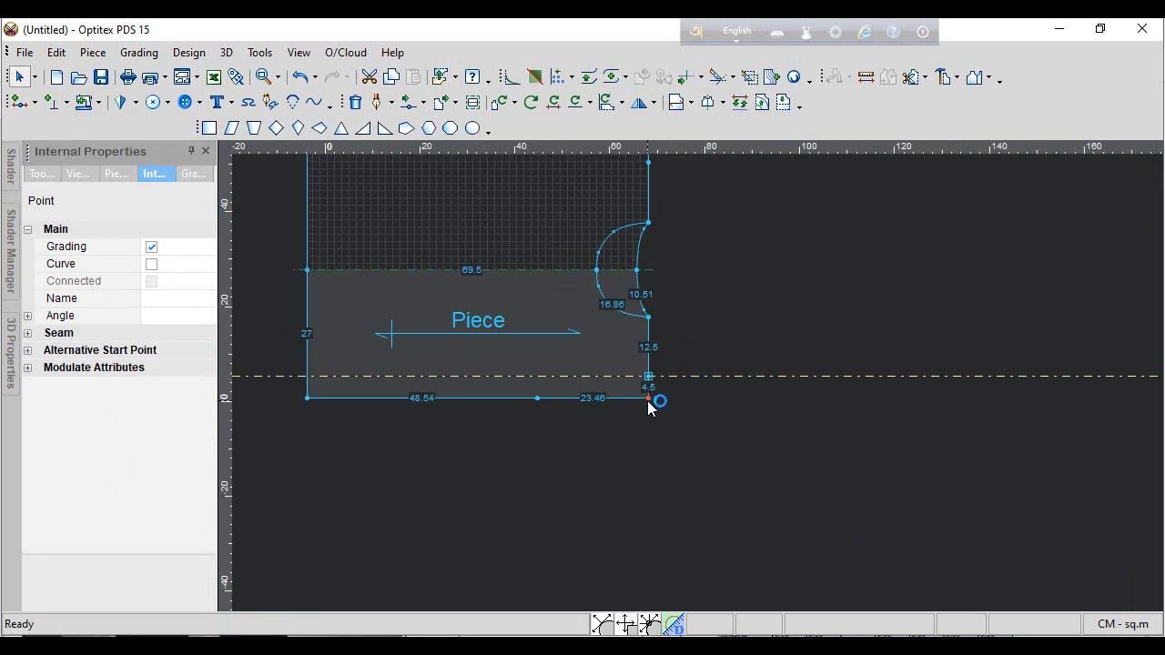
pyautogui.press('Delete')
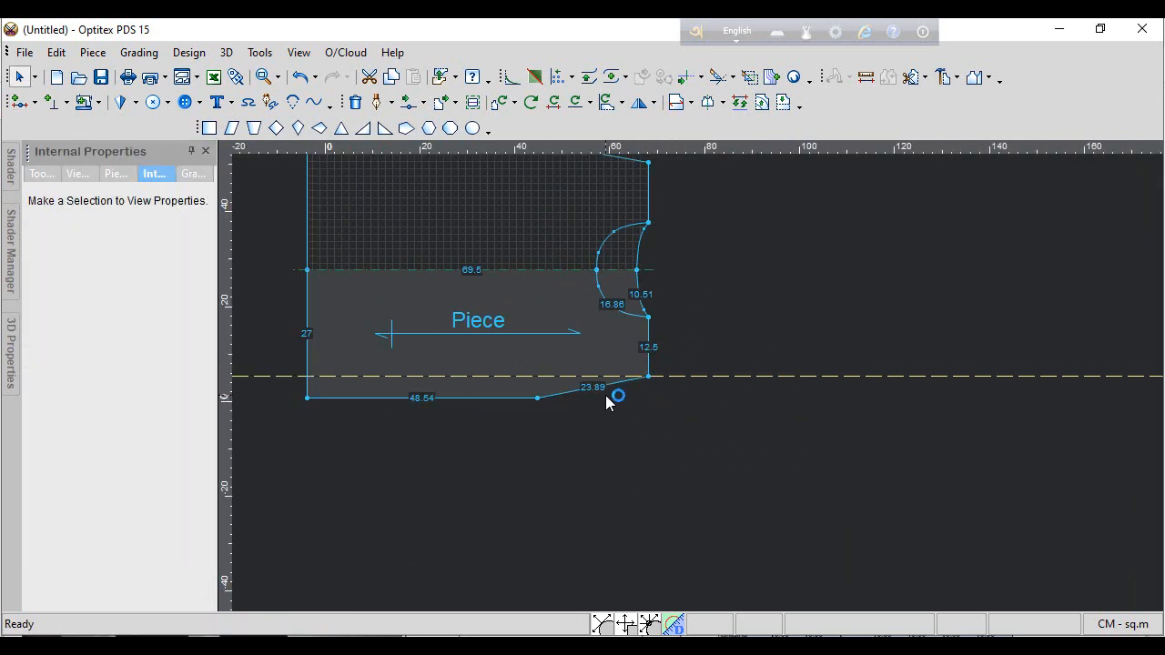
# - Shift the underarm point about 0.1 cm toward the hem, giving the slanted armhole line a length of about 23.99 cm
pyautogui.scroll(3, 608, 398)
pyautogui.press('m')
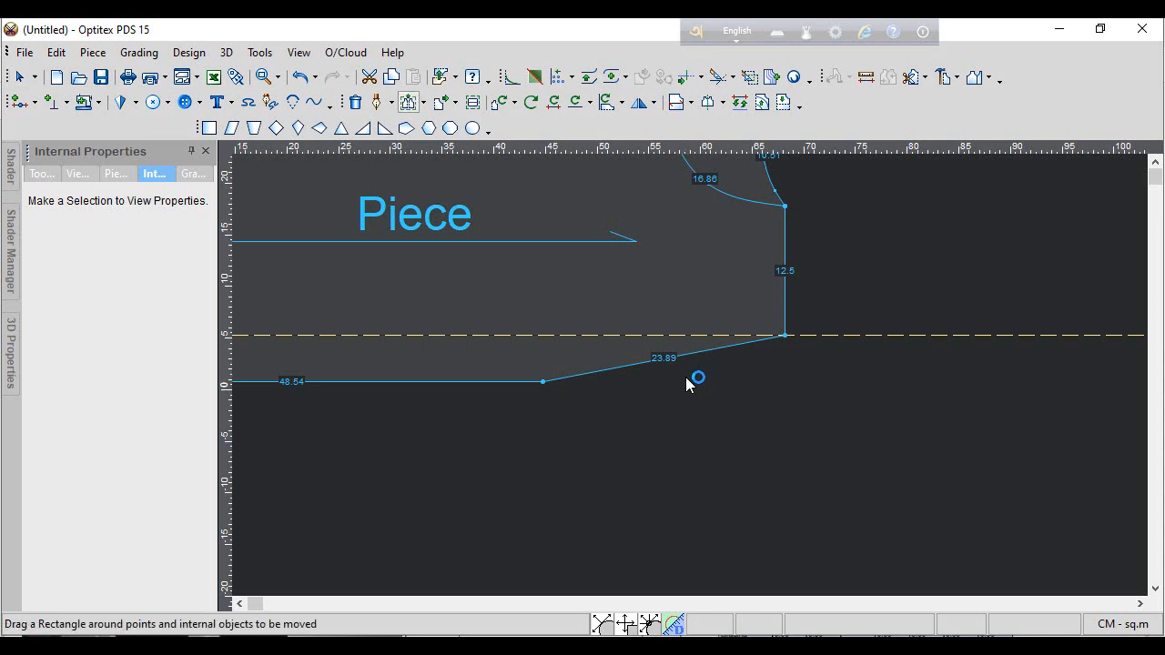
pyautogui.moveTo(519, 356); pyautogui.dragTo(594, 422)
pyautogui.click(543, 382)
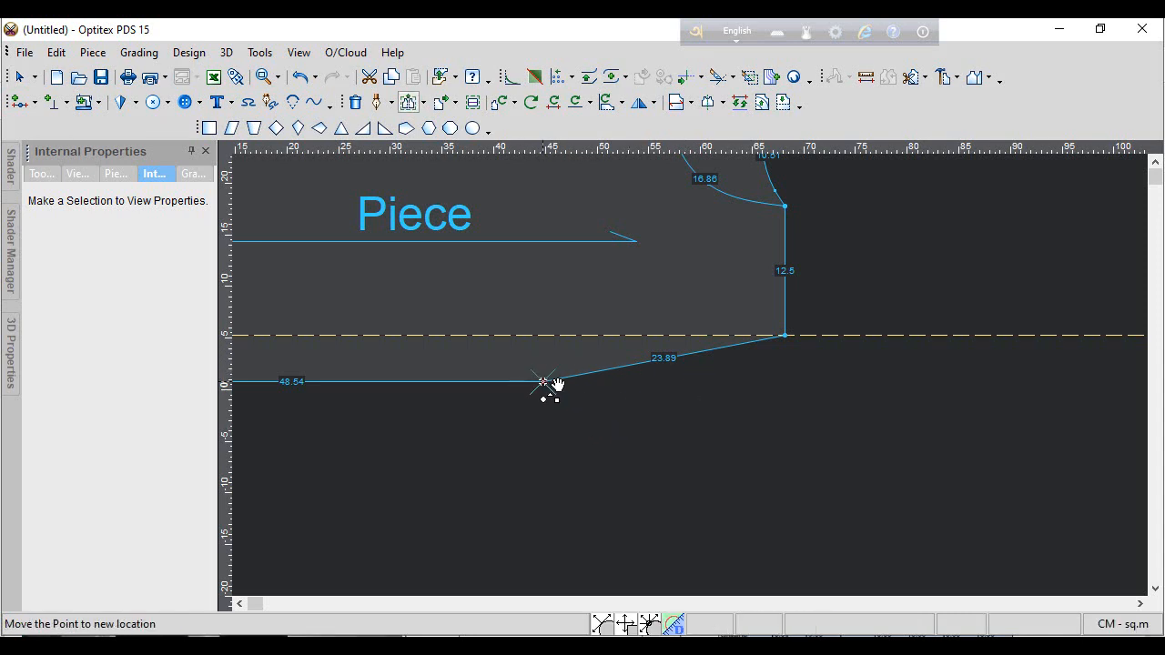
pyautogui.click(541, 382)
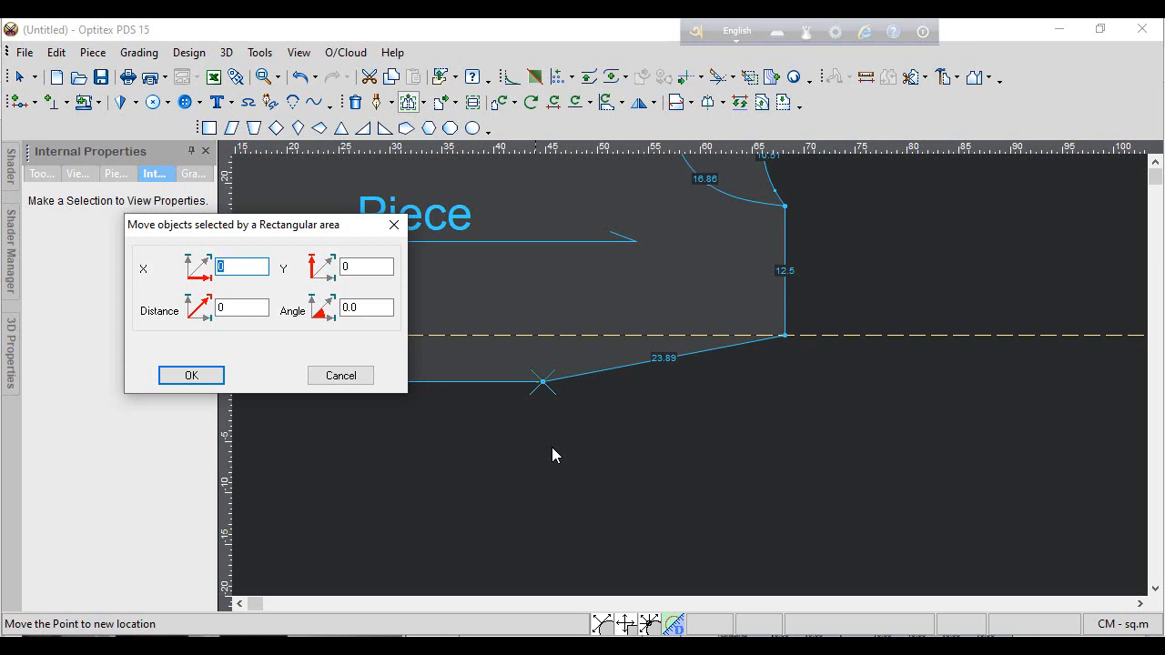
pyautogui.press('Return')
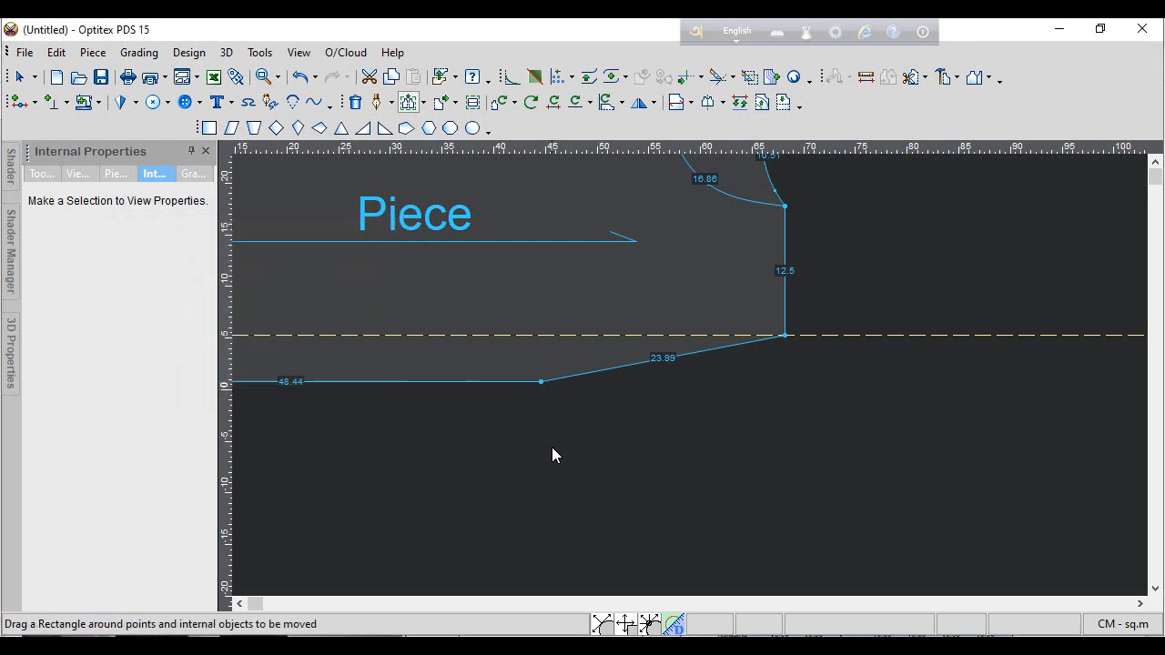
# - Move the underarm and shoulder points together 5 cm toward the hem to slope the shoulder, and remove the guide line
pyautogui.moveTo(424, 289); pyautogui.dragTo(856, 423)
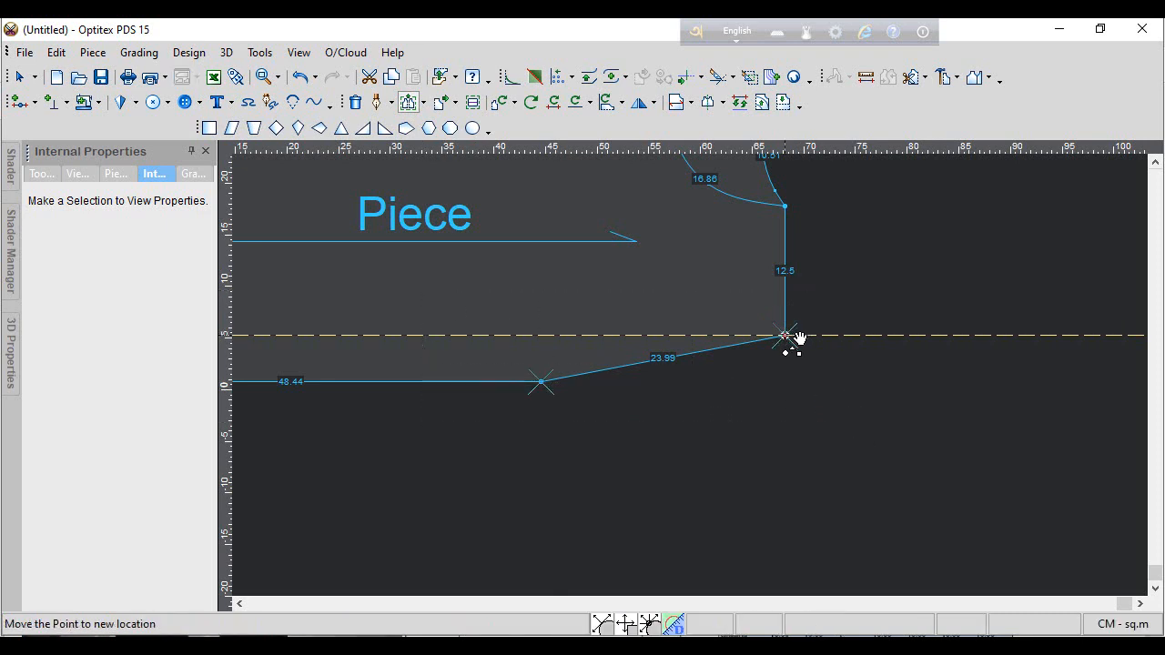
pyautogui.click(788, 338)
pyautogui.press('Return')
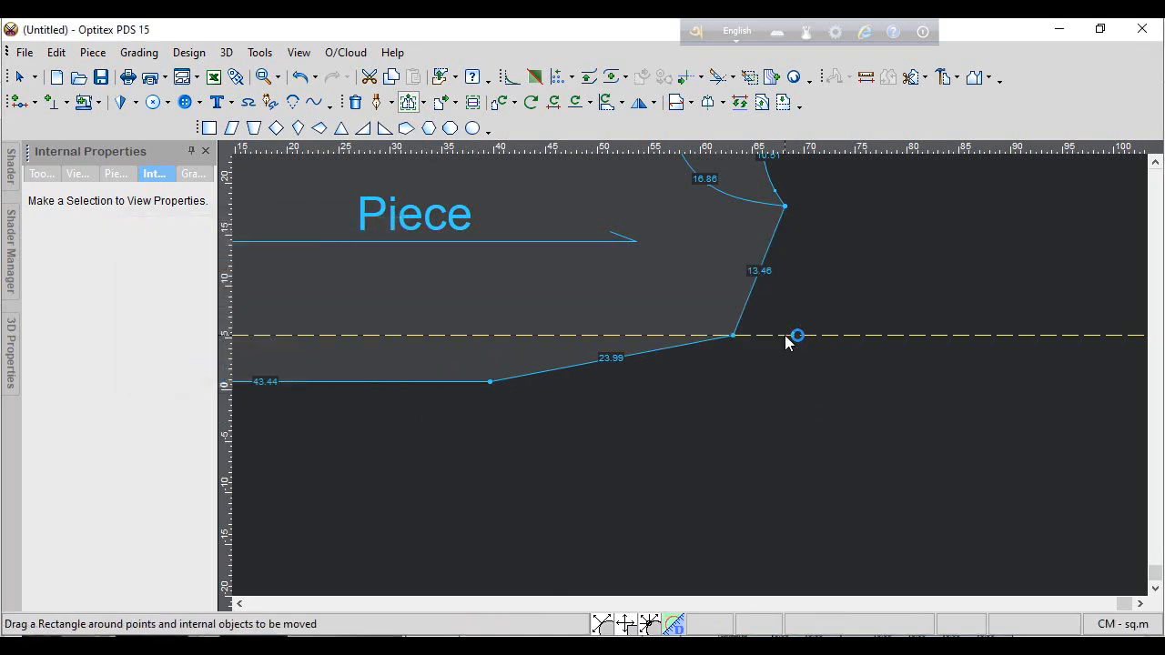
pyautogui.press('Home')
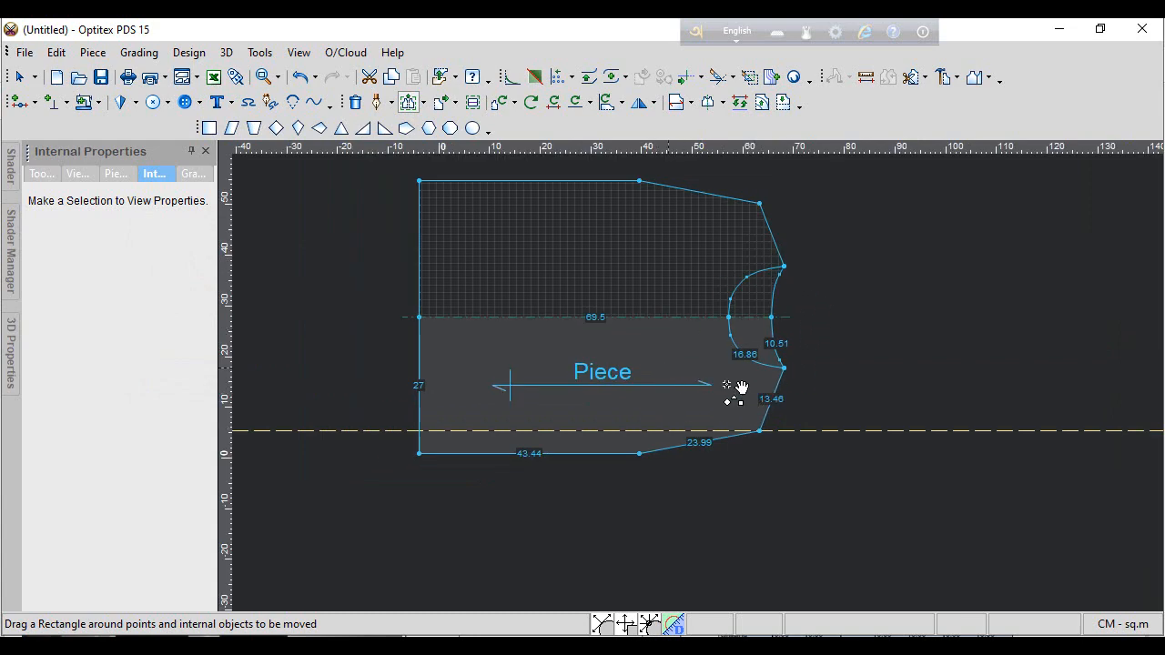
pyautogui.rightClick(881, 337)
pyautogui.click(919, 344)
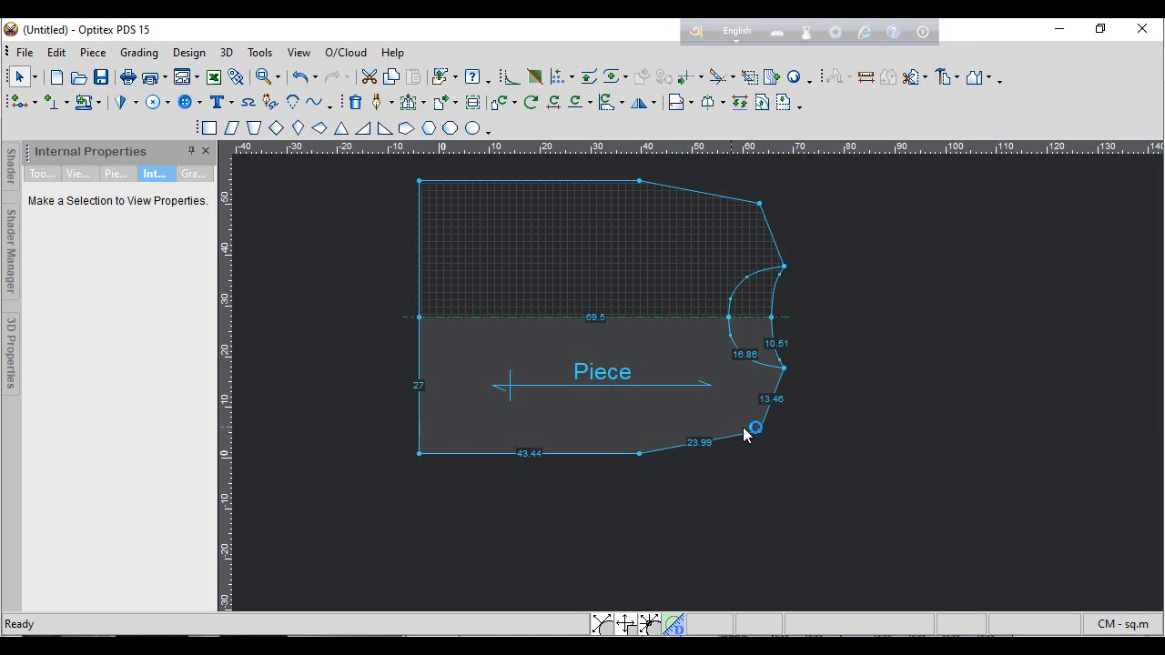
# - Reposition the body piece in the working area
pyautogui.rightClick(871, 354)
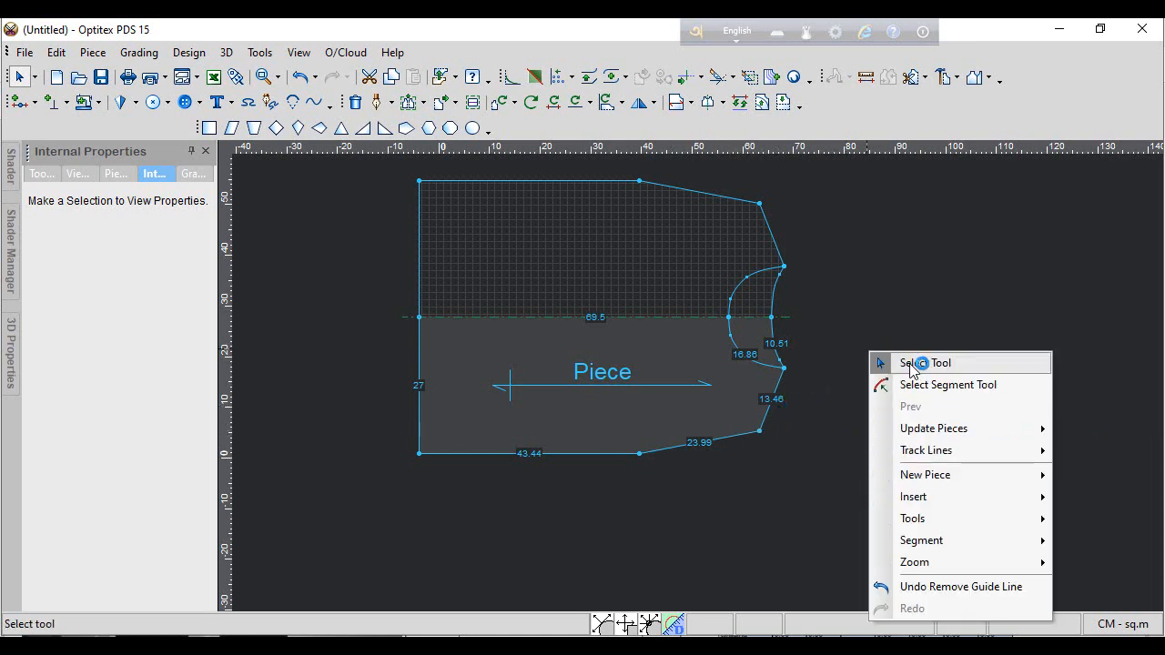
pyautogui.click(913, 364)
pyautogui.moveTo(697, 380)
pyautogui.mouseDown()
pyautogui.moveTo(706, 401)
pyautogui.moveTo(682, 410)
pyautogui.moveTo(697, 399)
pyautogui.mouseUp()
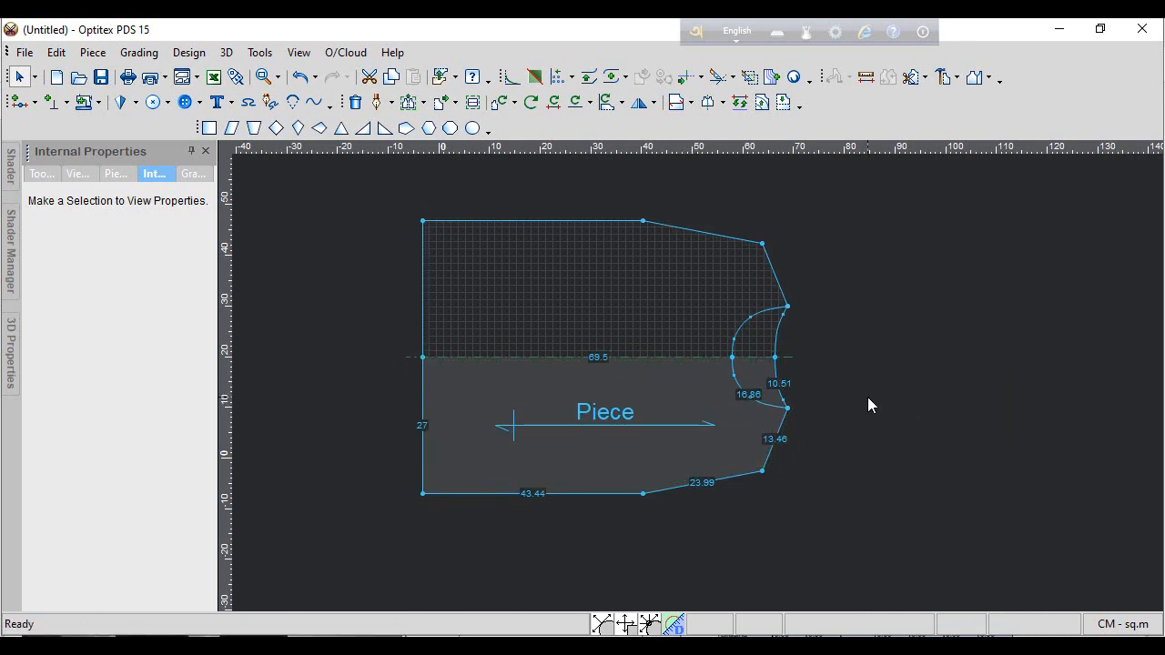
pyautogui.scroll(3, 689, 383)
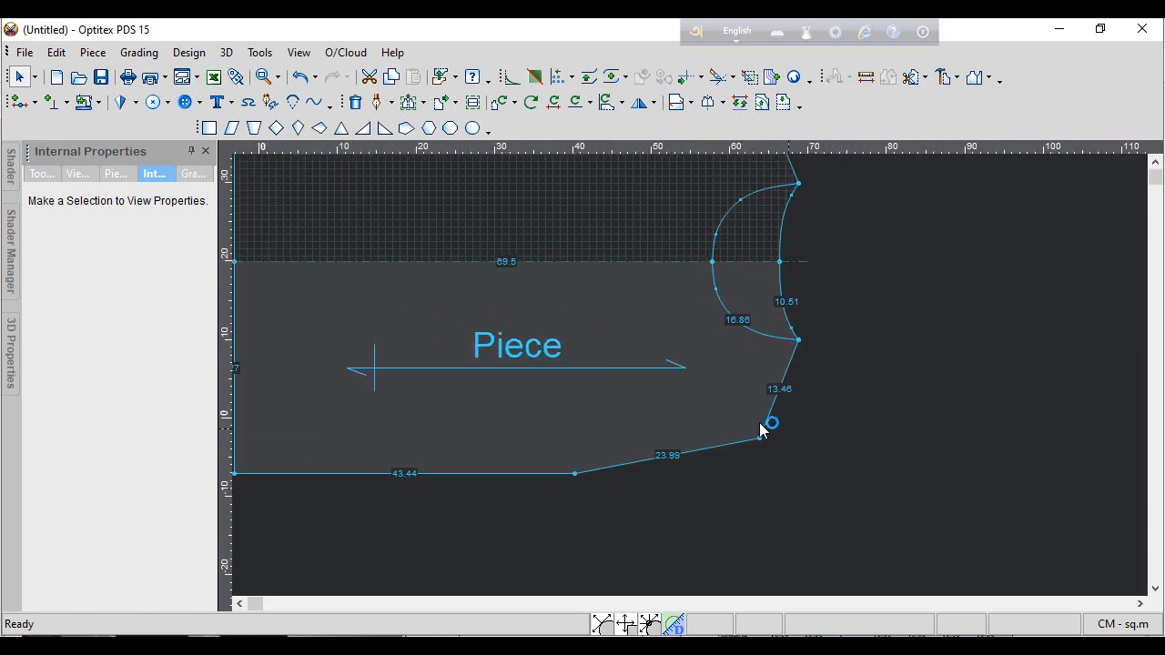
pyautogui.moveTo(574, 434); pyautogui.dragTo(641, 448)
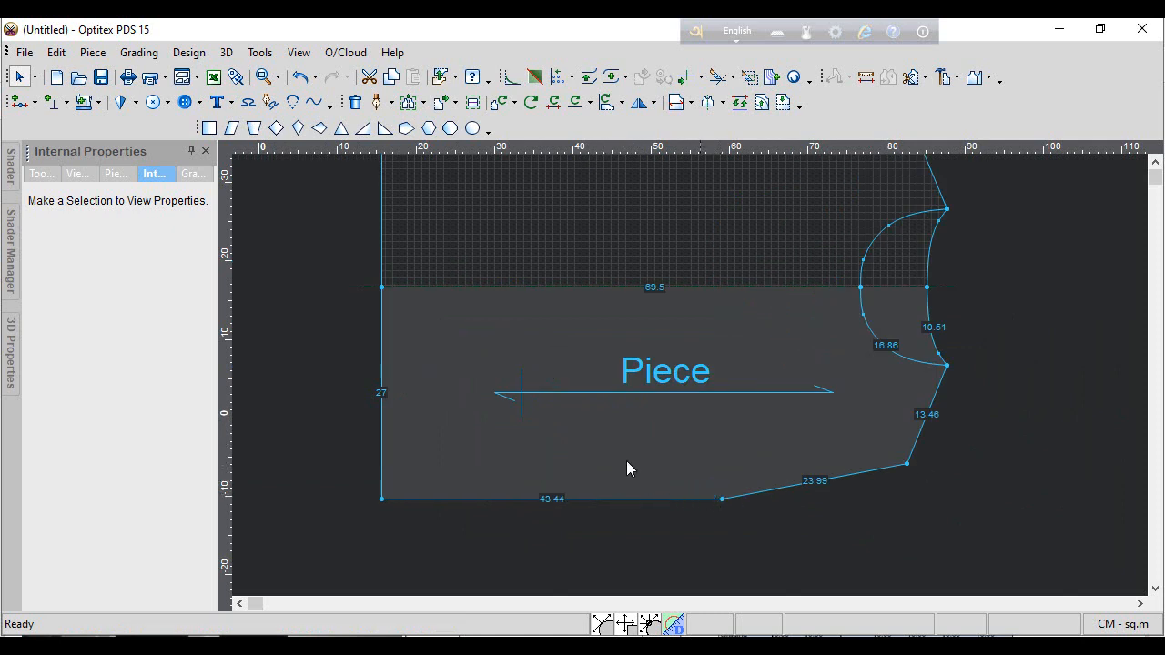
pyautogui.scroll(-2, 911, 395)
pyautogui.moveTo(652, 360); pyautogui.dragTo(666, 367)
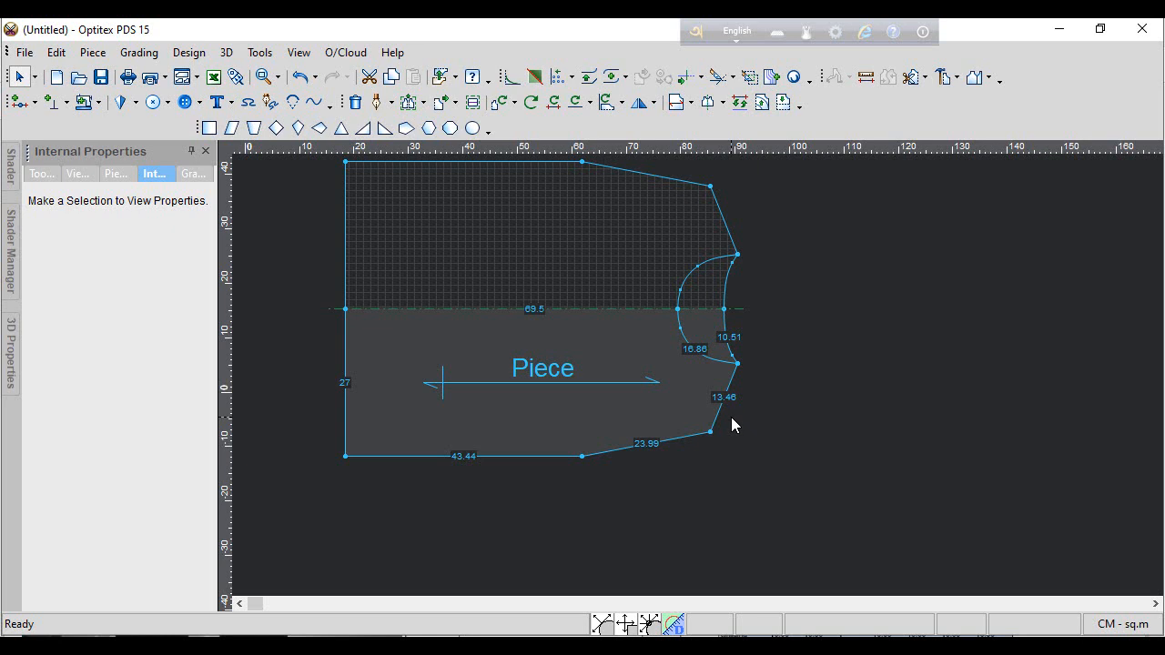
# - Switch to the REGLAN LONG SLV SWEAT spec sheet and look up the front raglan position from HPS
pyautogui.scroll(2, 690, 376)
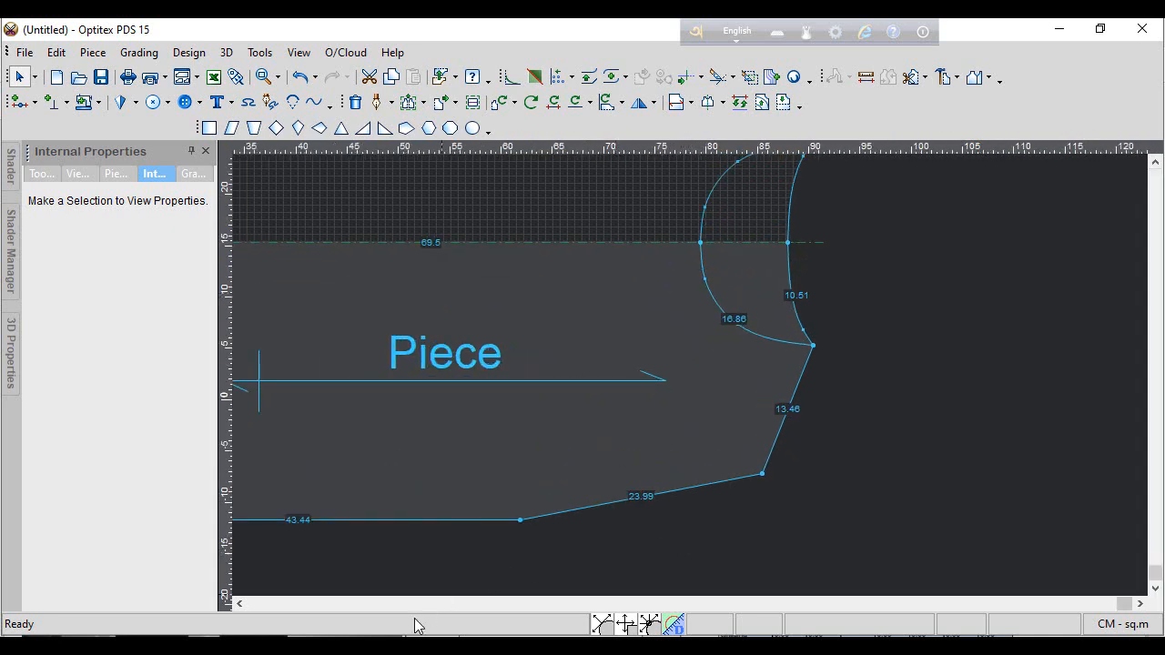
pyautogui.click(314, 646)
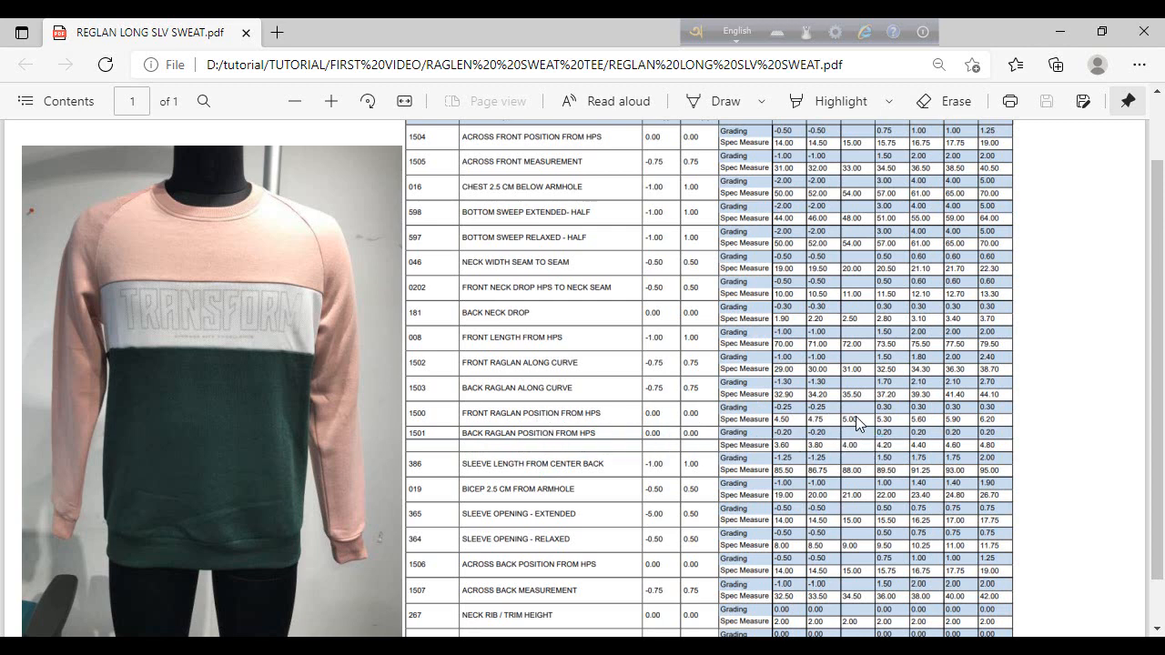
# - Back in Optitex PDS 15, draw a straight internal back raglan line from the underarm point to the back neckline, 4 cm from HPS
pyautogui.click(740, 648)
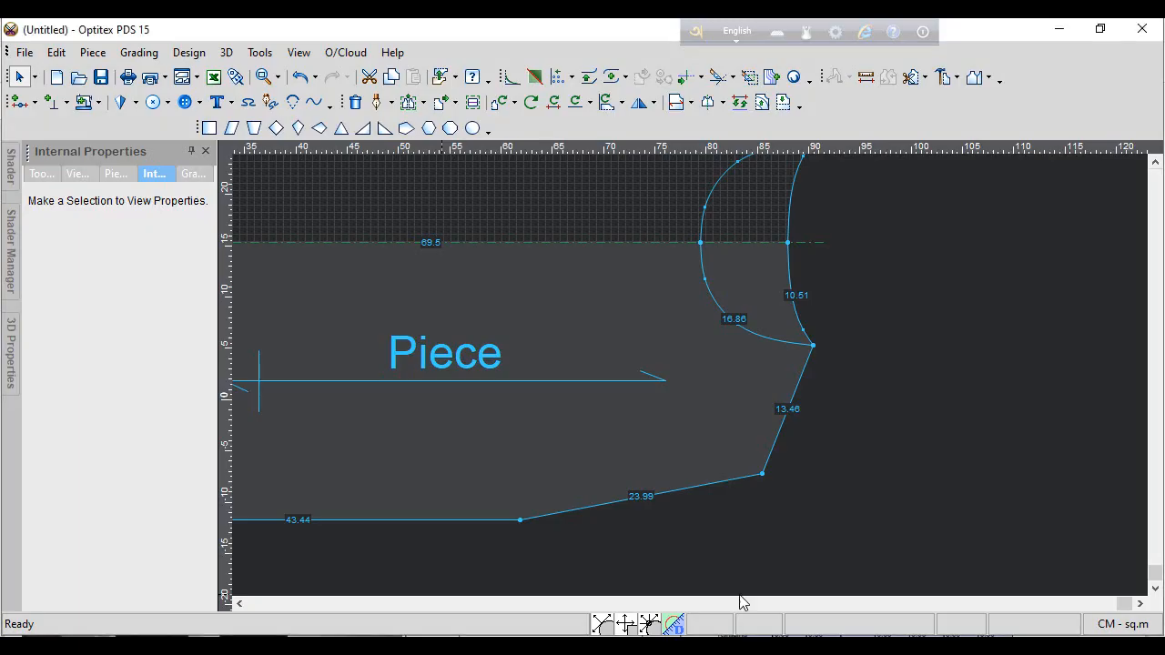
pyautogui.click(376, 102)
pyautogui.click(522, 526)
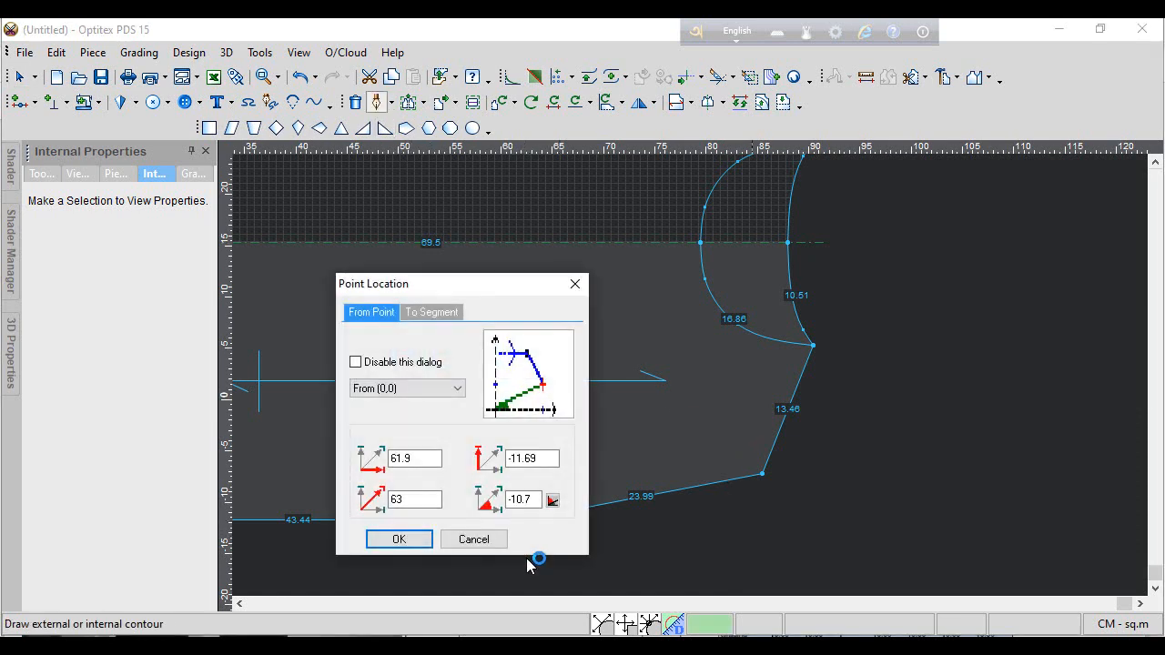
pyautogui.click(411, 539)
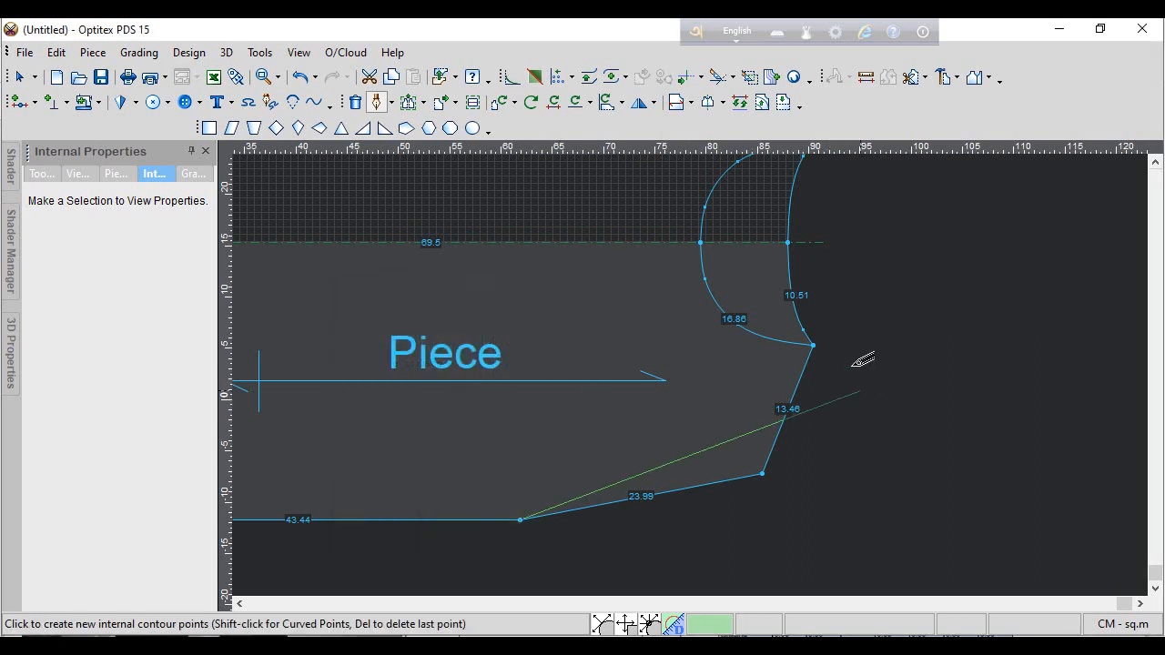
pyautogui.click(793, 298)
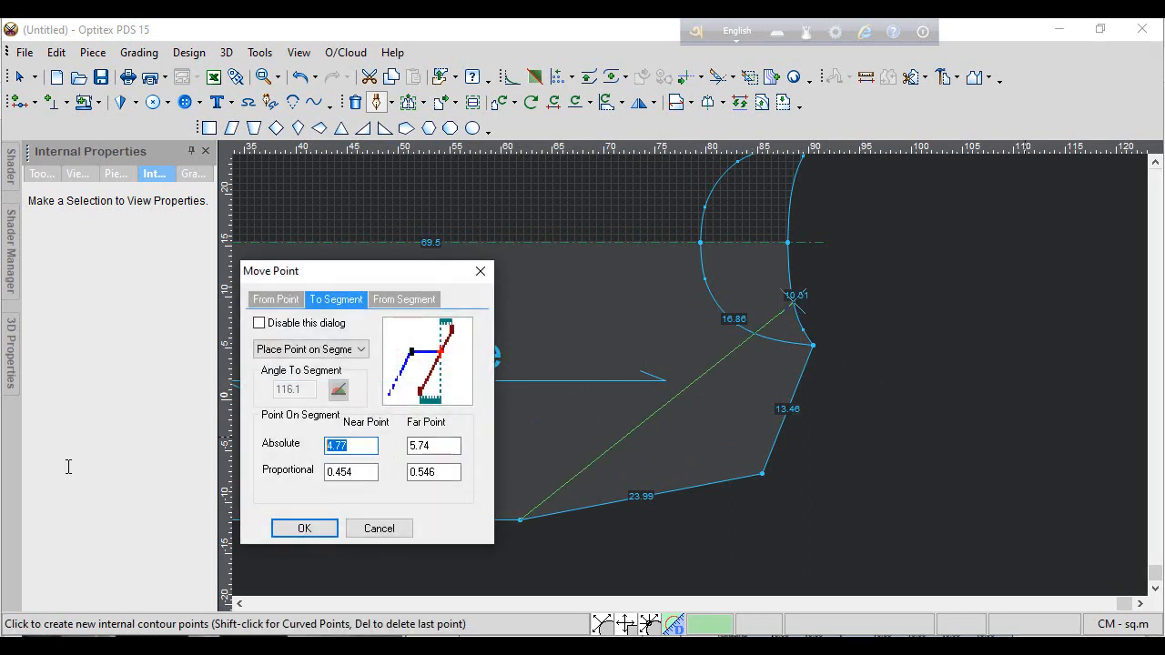
pyautogui.write('4')
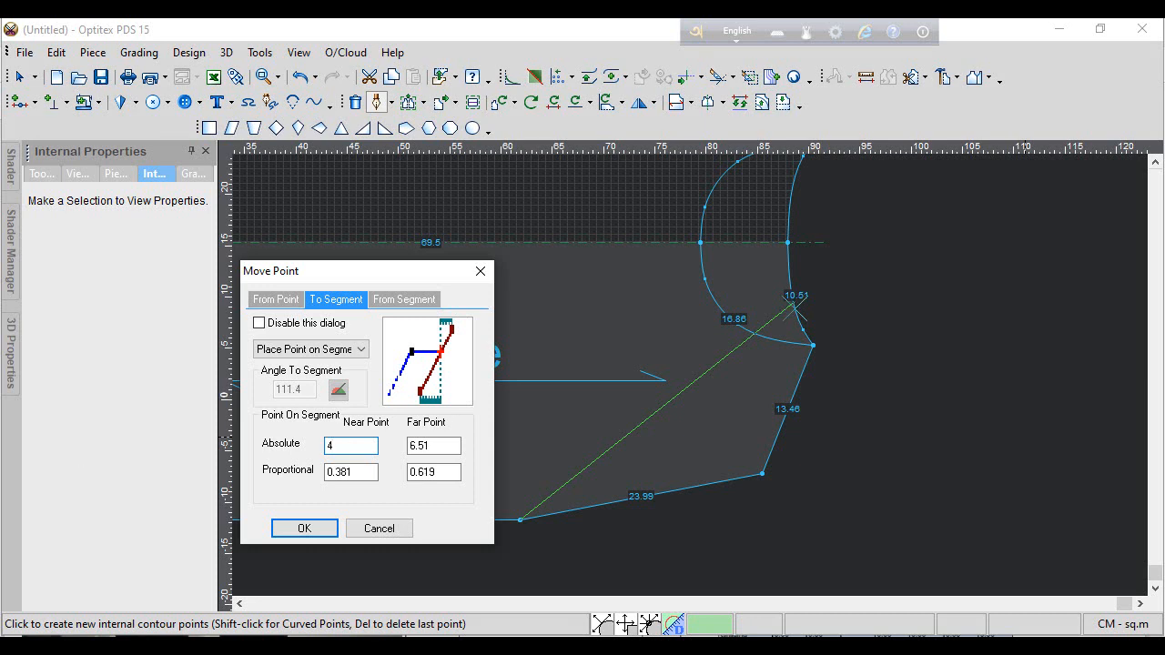
pyautogui.click(303, 530)
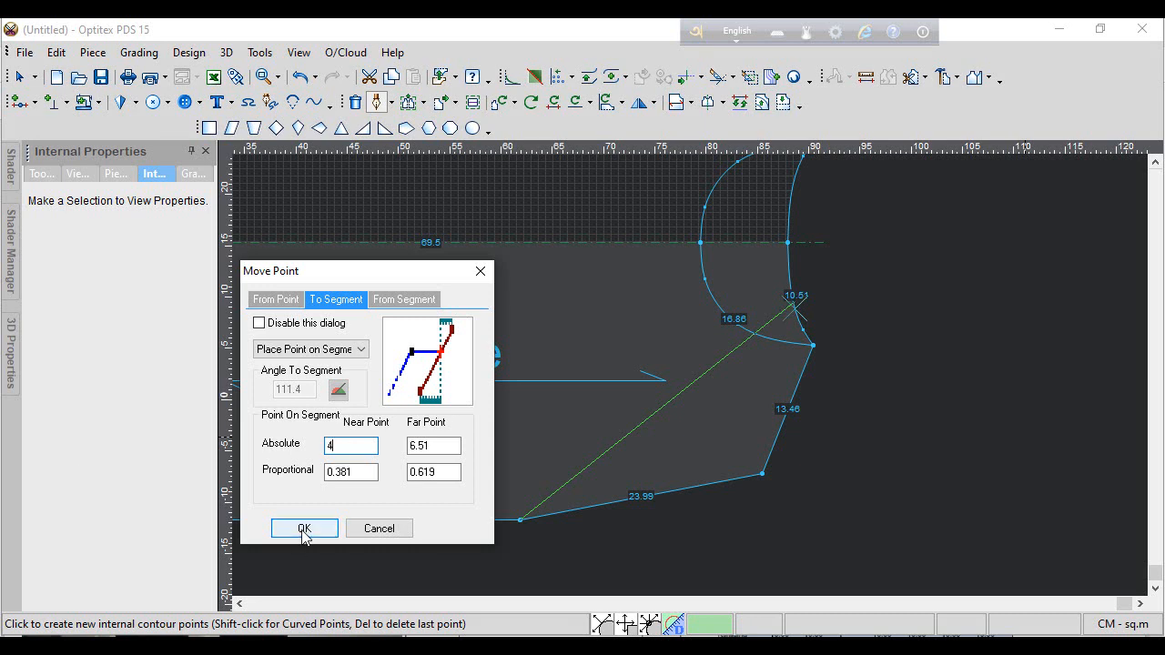
pyautogui.click(628, 373)
pyautogui.rightClick(858, 300)
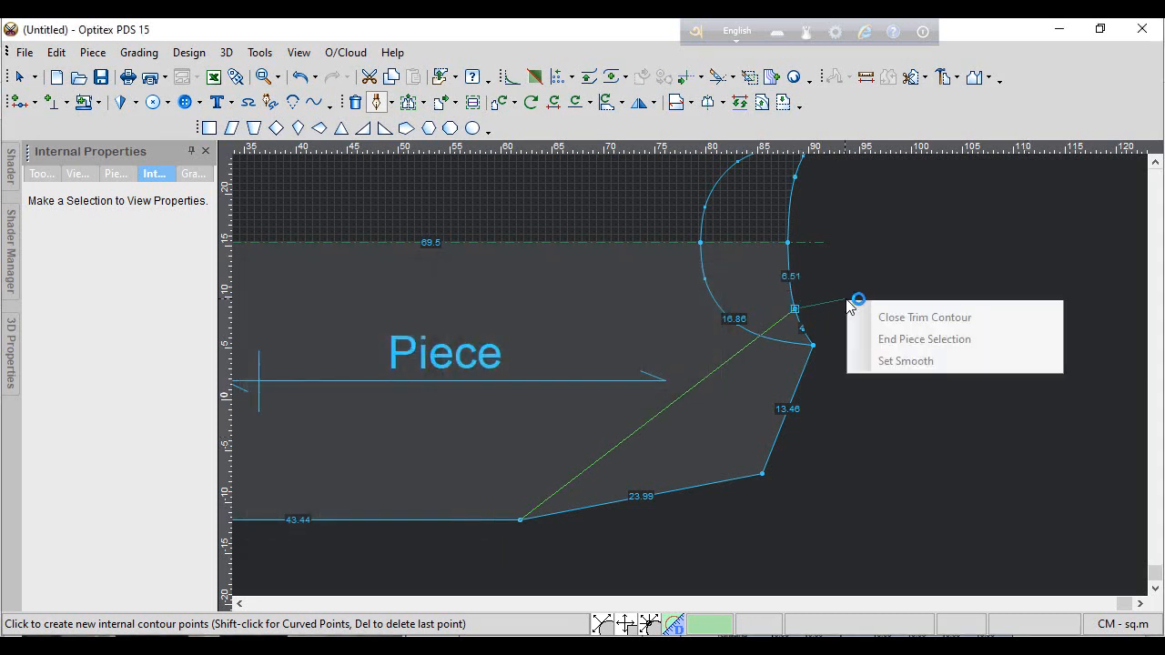
pyautogui.click(896, 375)
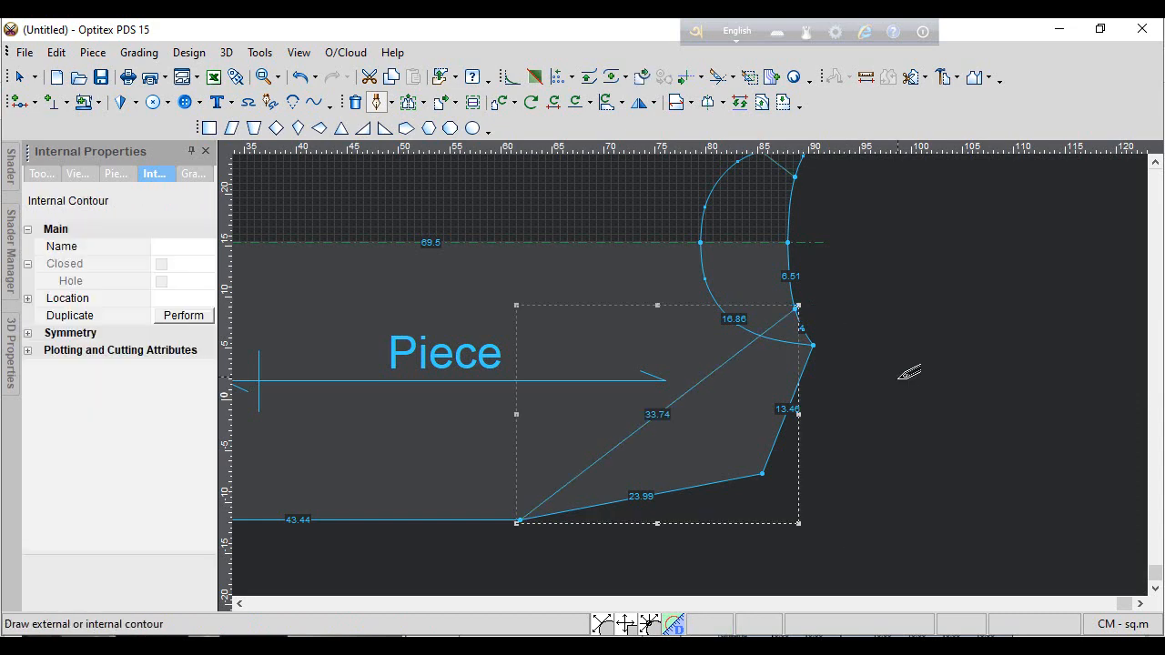
# - Draw a straight internal front raglan line from the underarm point to the front neckline, 5 cm from HPS
pyautogui.click(523, 520)
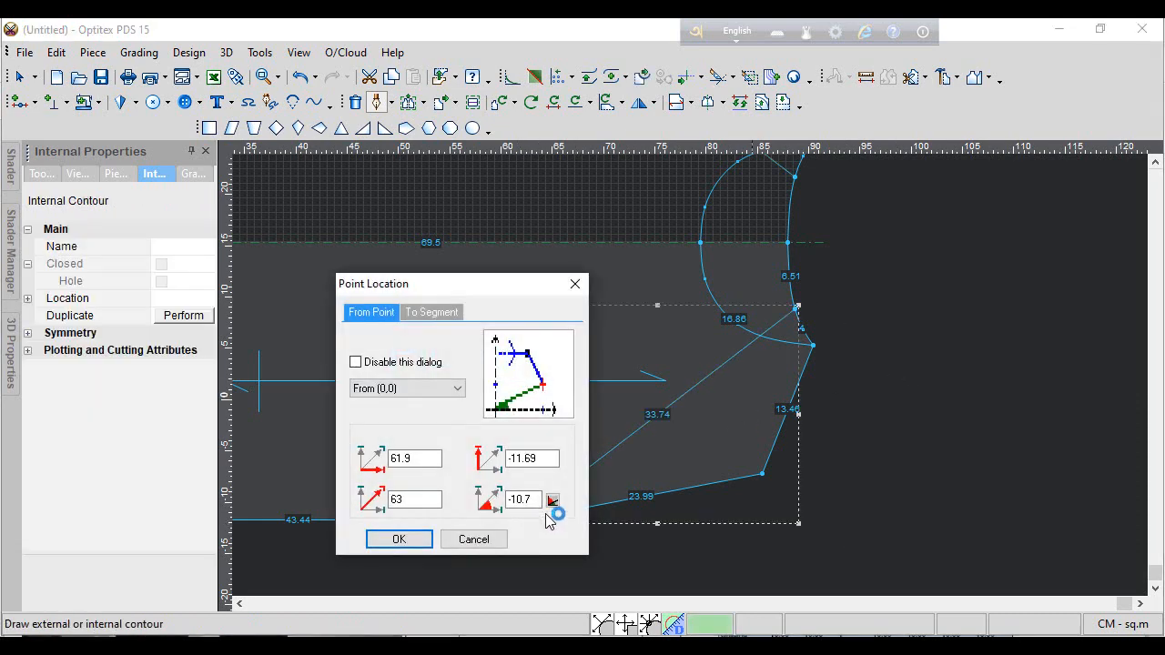
pyautogui.click(398, 539)
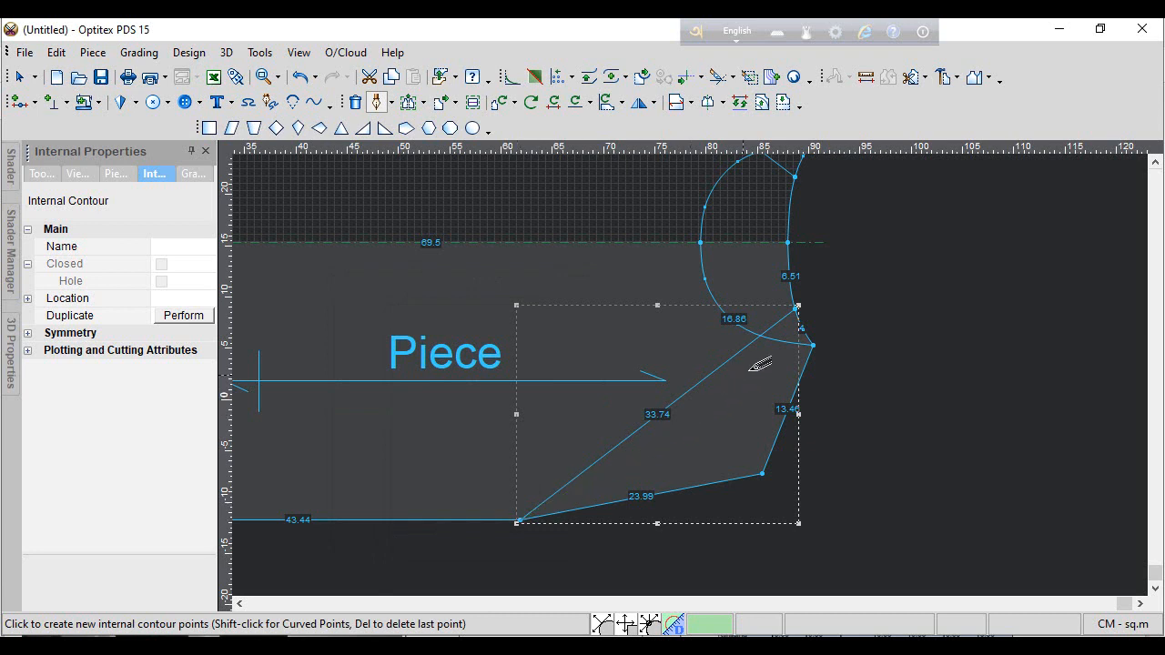
pyautogui.click(757, 335)
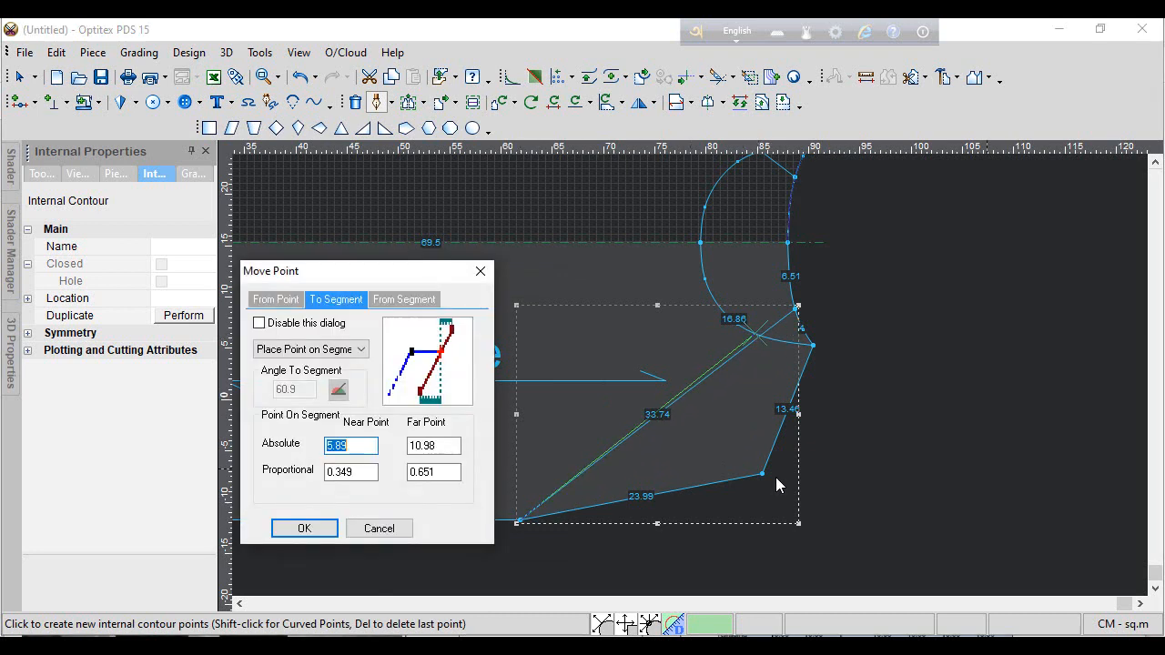
pyautogui.write('5')
pyautogui.click(306, 530)
pyautogui.press('Return')
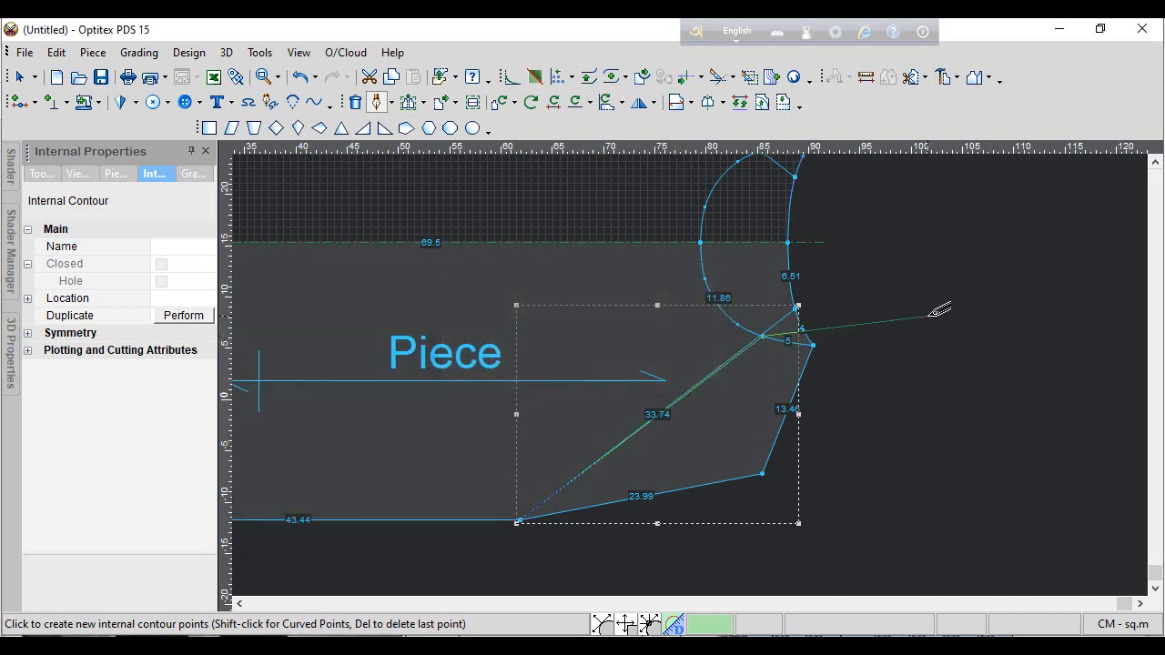
pyautogui.rightClick(930, 311)
pyautogui.click(954, 327)
pyautogui.rightClick(945, 311)
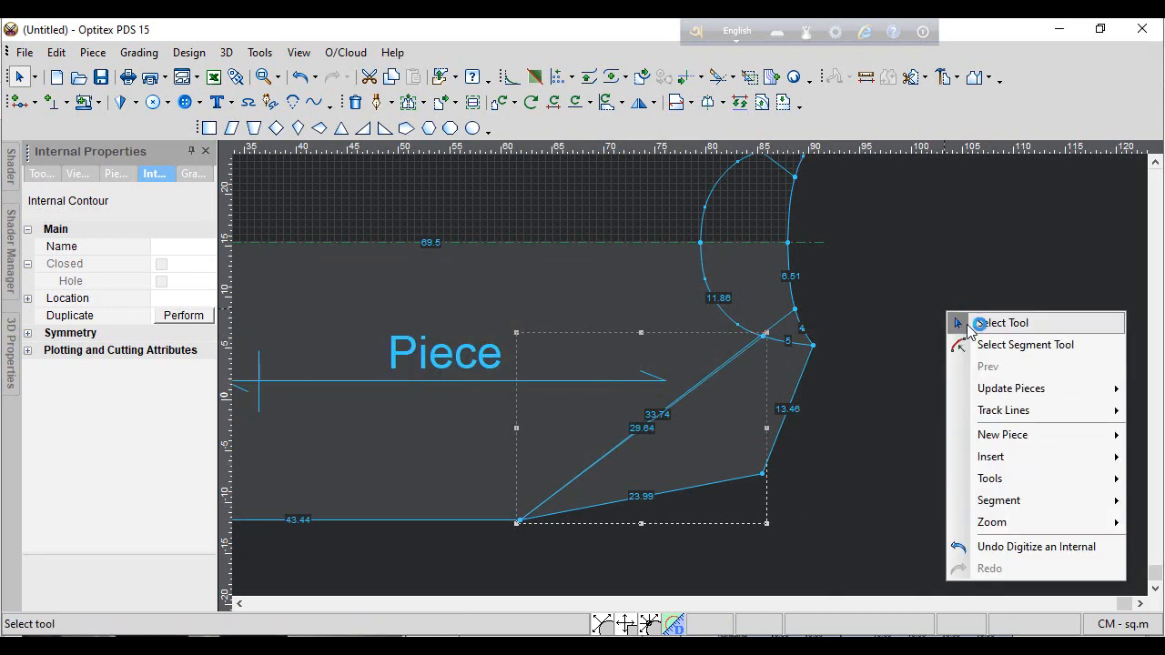
pyautogui.click(969, 324)
# - Move the front raglan point about 0.43 cm along the front neckline away from HPS, making the segment to HPS about 5.44 cm
pyautogui.scroll(8, 698, 366)
pyautogui.scroll(-3, 700, 368)
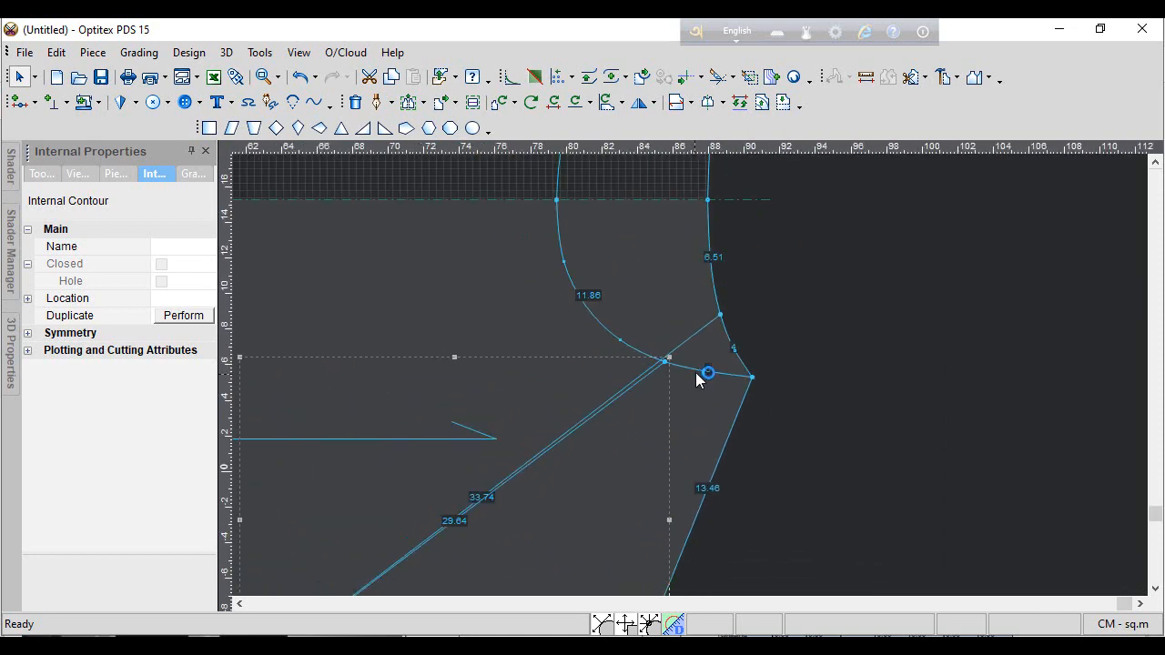
pyautogui.scroll(1, 691, 377)
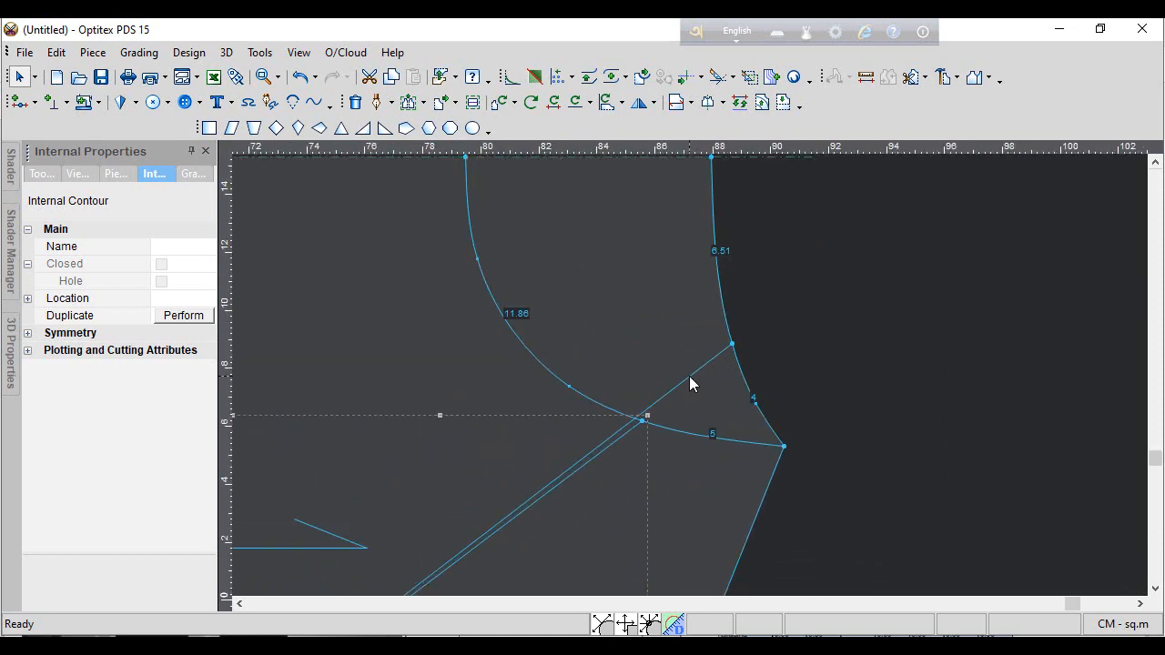
pyautogui.scroll(1, 692, 382)
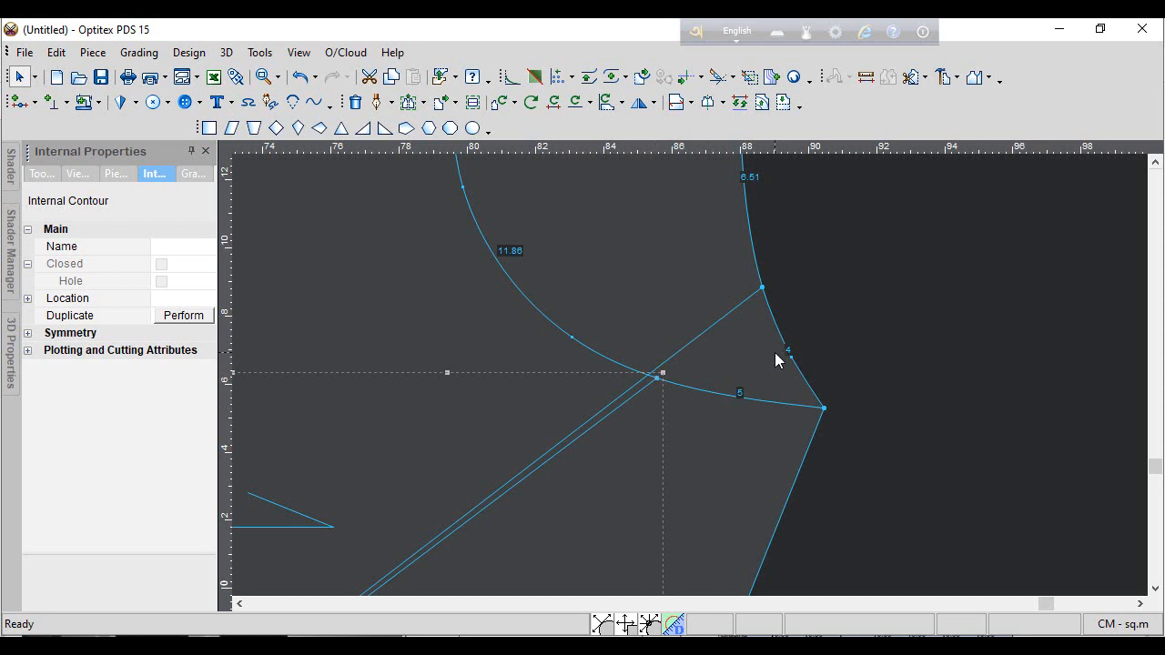
pyautogui.press('m')
pyautogui.scroll(4, 681, 371)
pyautogui.click(678, 368)
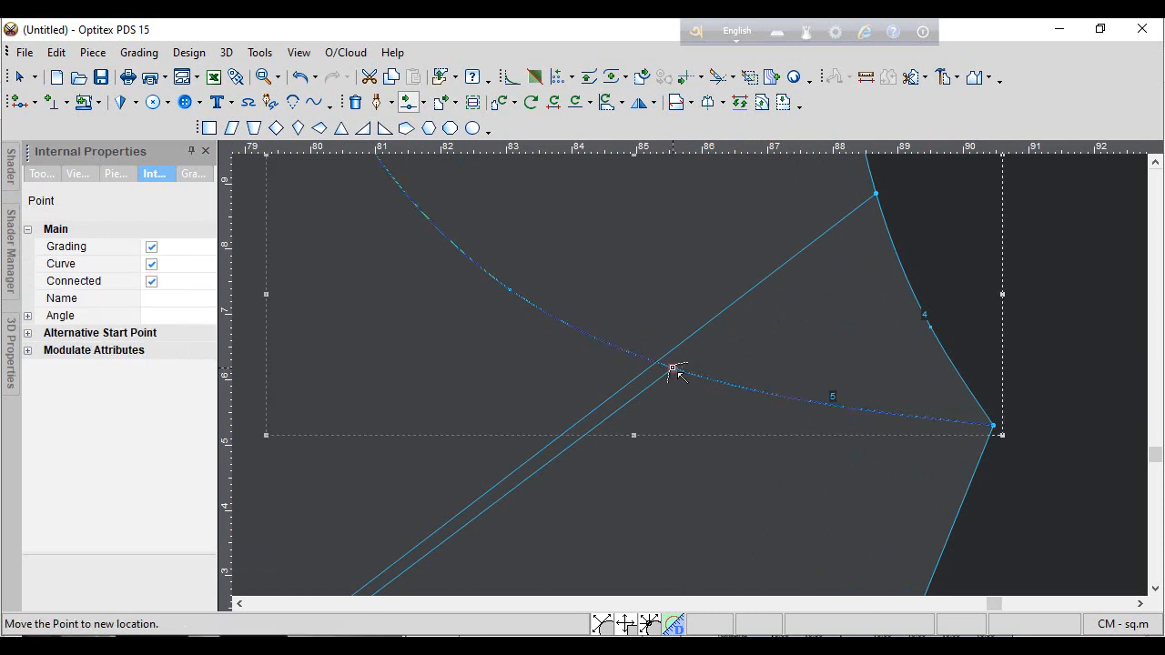
pyautogui.click(646, 360)
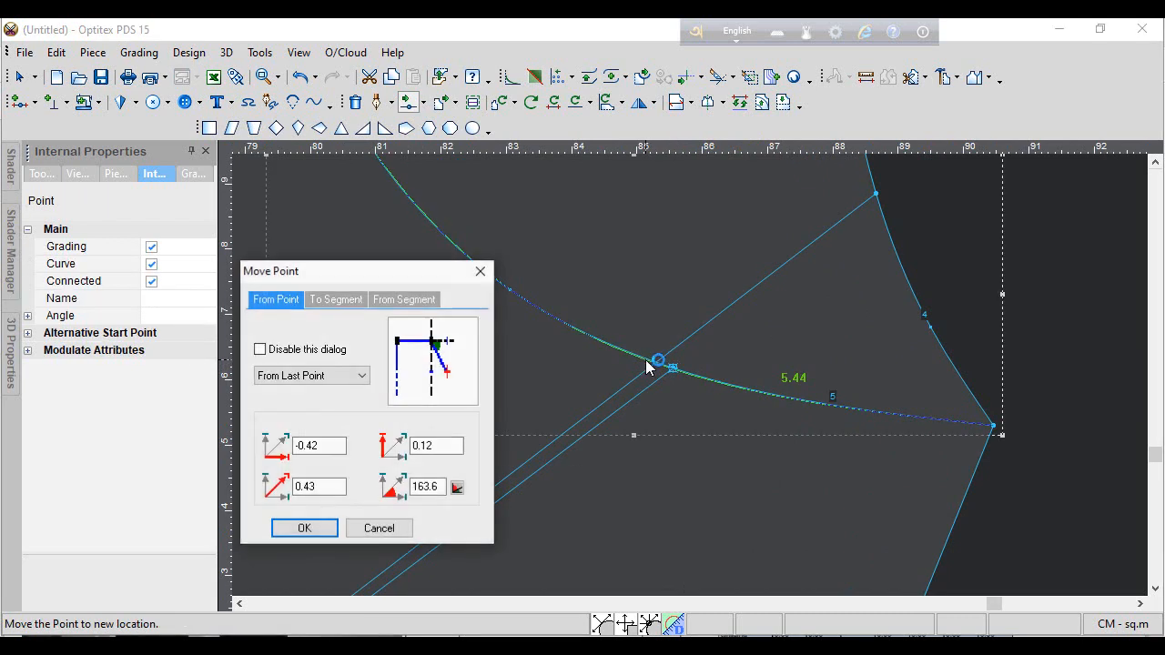
pyautogui.press('Return')
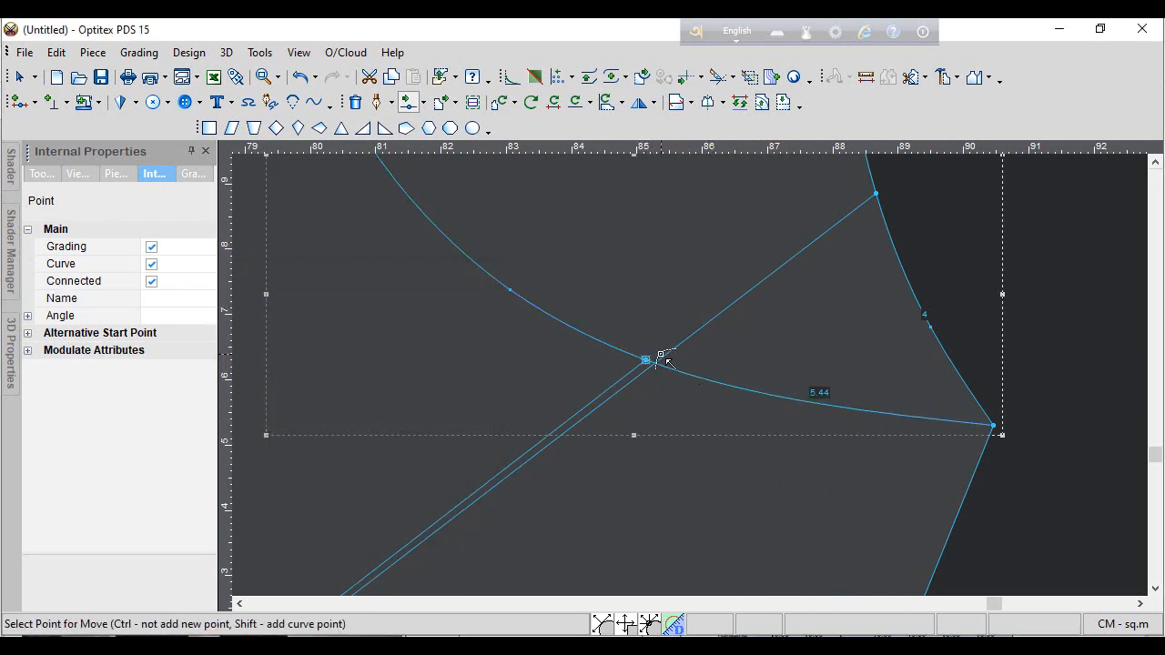
# - Add a point midway on the back raglan line, move it about 7.2 cm toward the hem and 2.8 cm toward the side, and make it curved
pyautogui.scroll(-3, 691, 379)
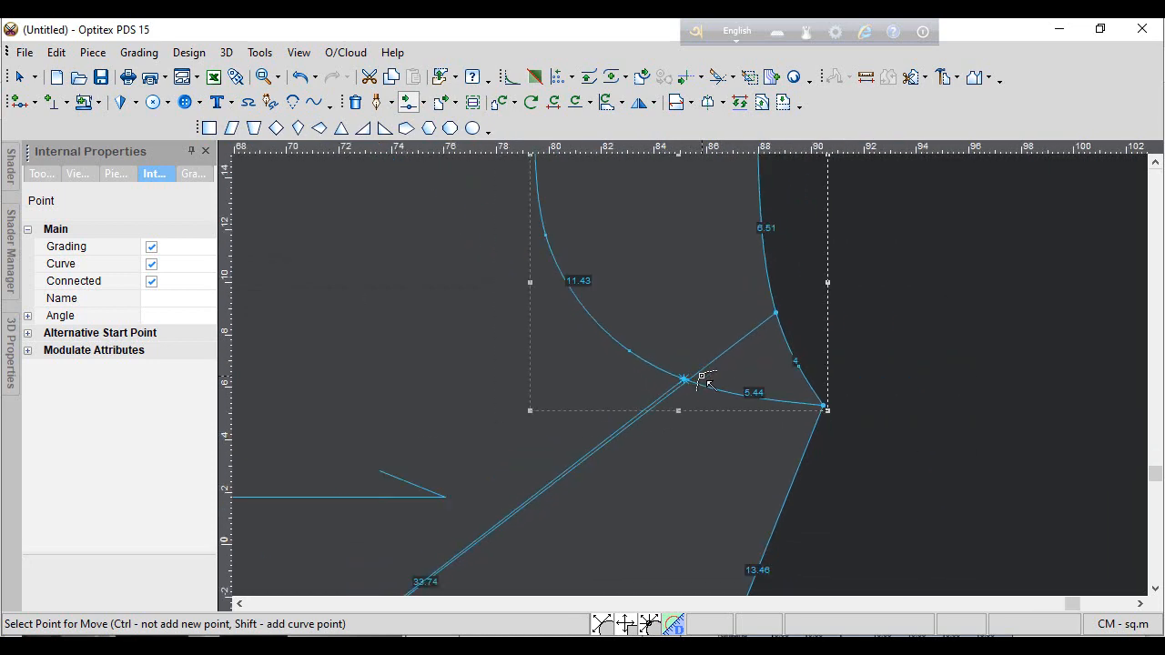
pyautogui.scroll(2, 701, 371)
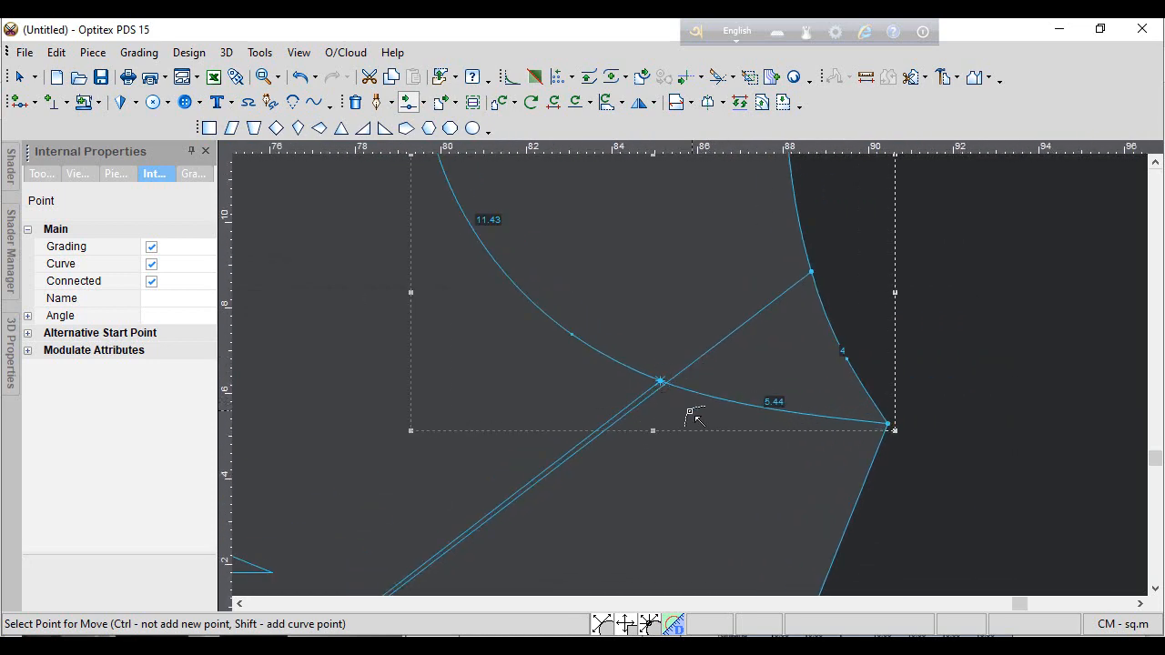
pyautogui.scroll(-2, 696, 382)
pyautogui.scroll(-2, 696, 382)
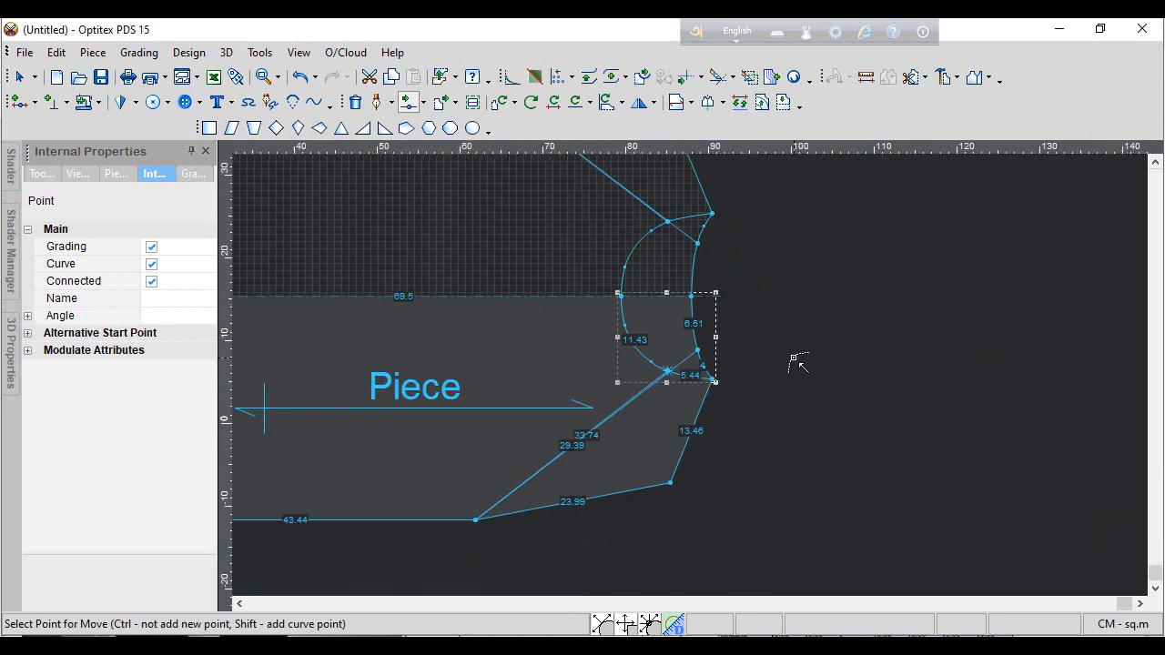
pyautogui.scroll(2, 647, 434)
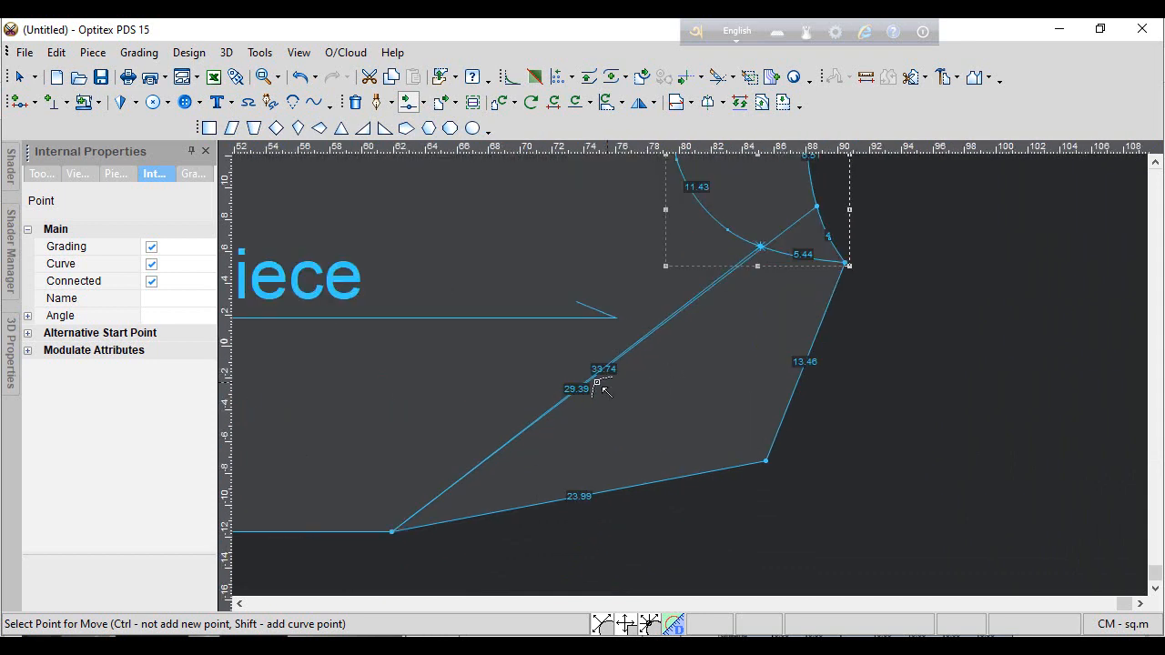
pyautogui.click(561, 403)
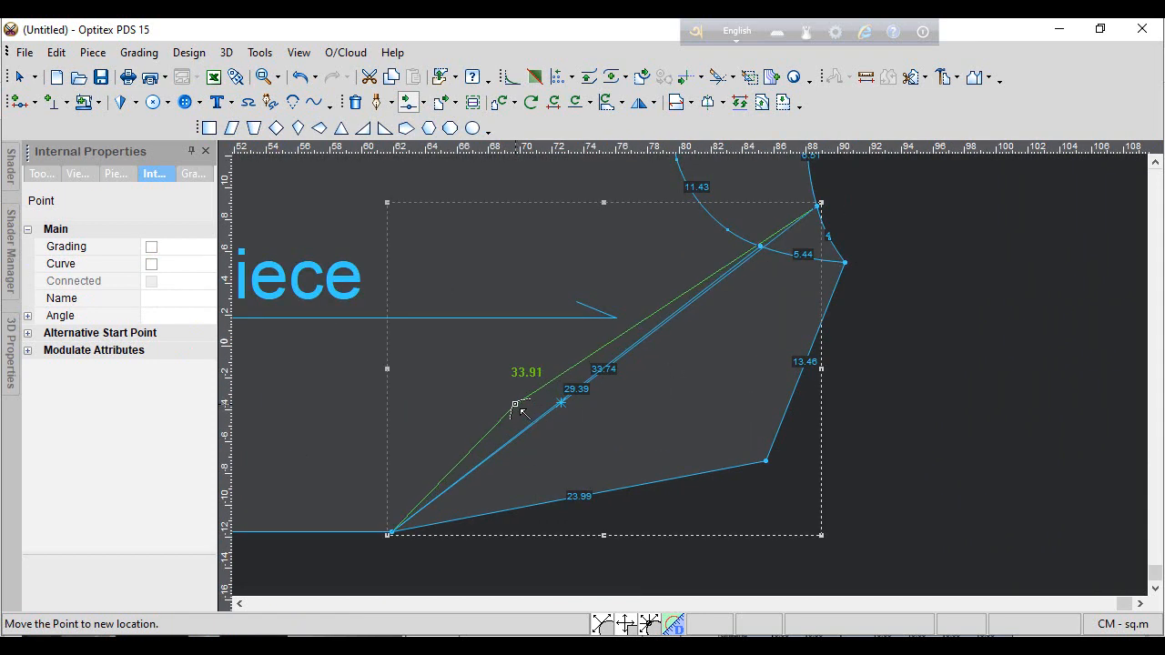
pyautogui.click(446, 447)
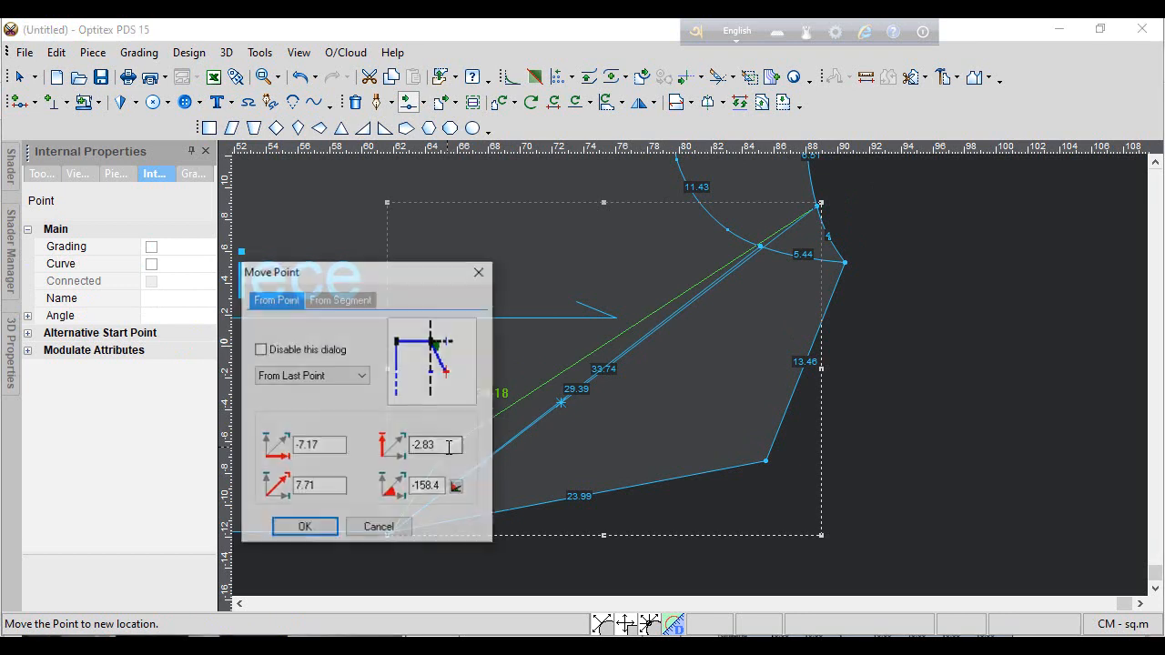
pyautogui.press('Return')
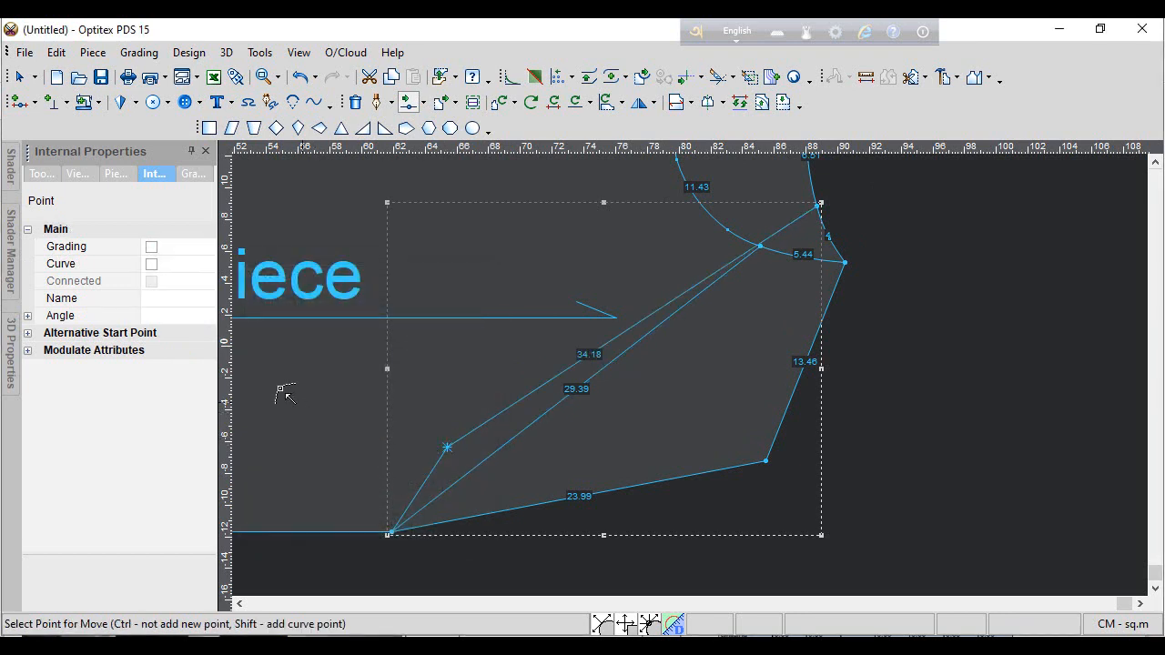
pyautogui.click(151, 264)
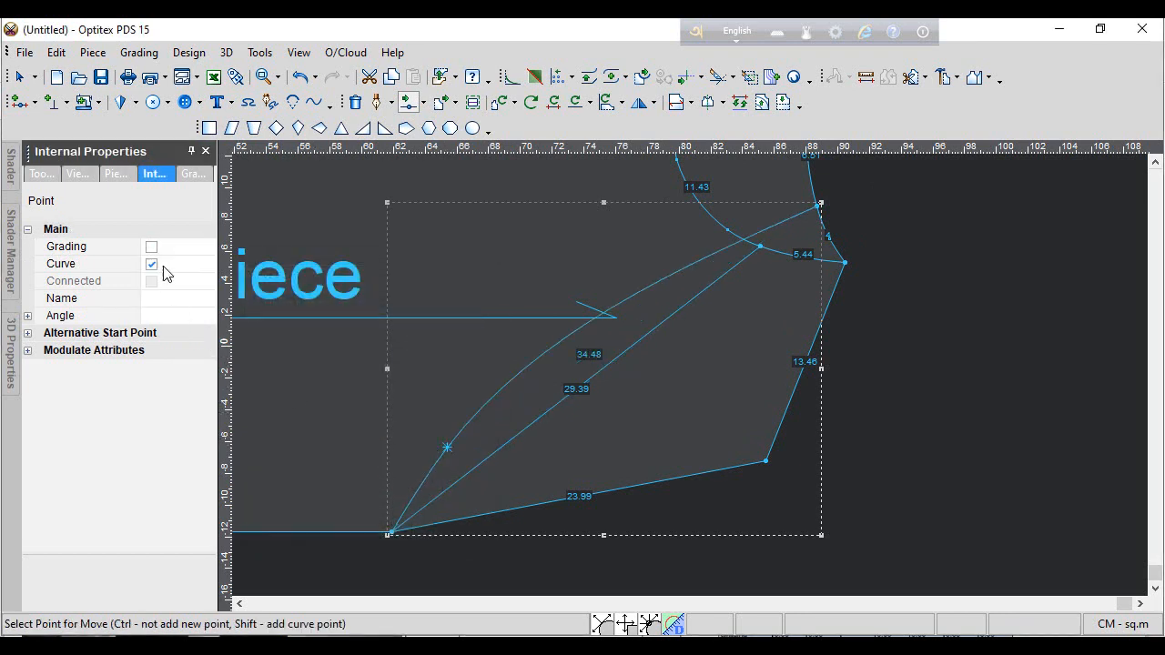
# - Shape the back raglan line into an S-curve about 34.44 cm long, bowing its neckline half toward the shoulder and moving its lower point nearer the underarm
pyautogui.click(633, 294)
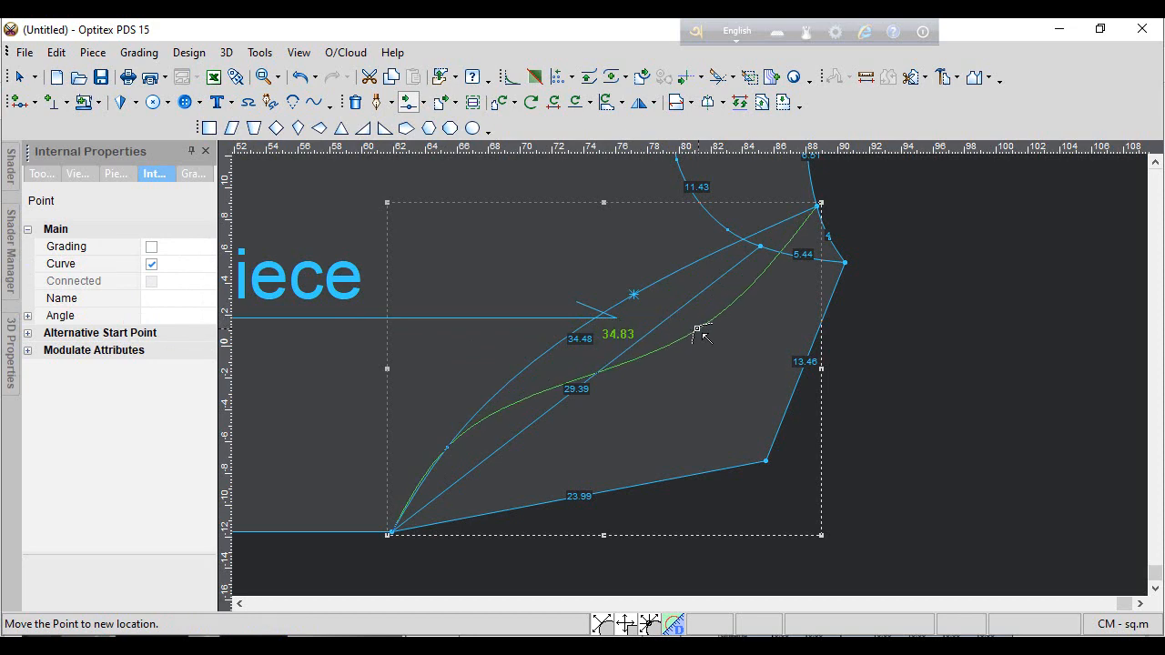
pyautogui.click(603, 373)
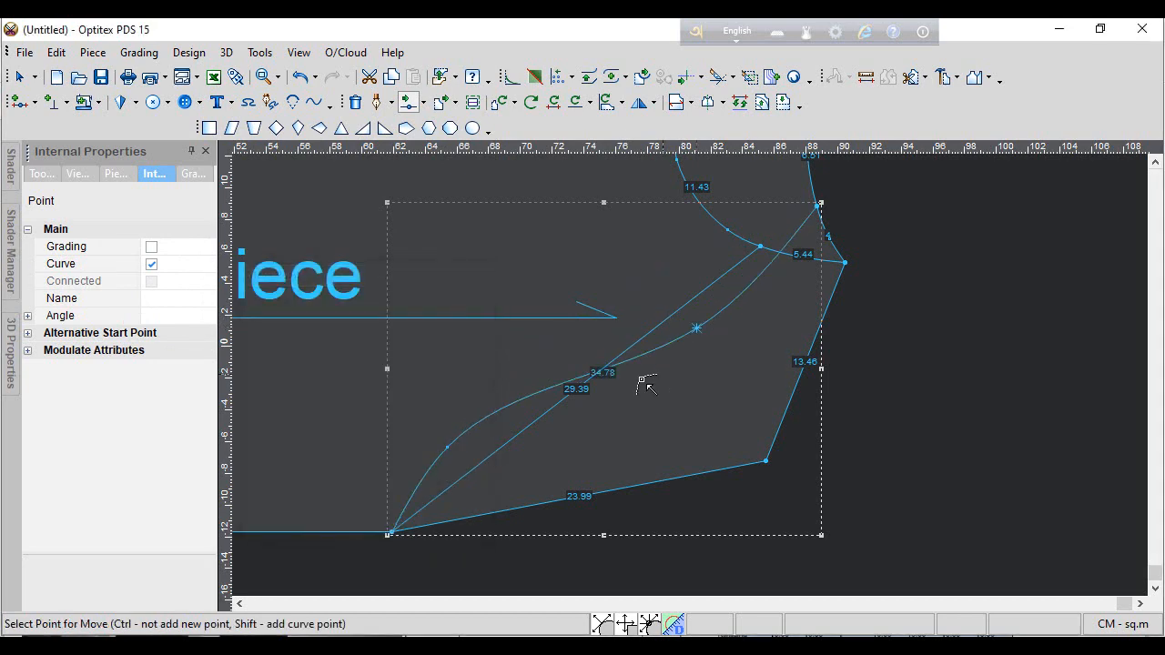
pyautogui.click(446, 449)
pyautogui.click(415, 494)
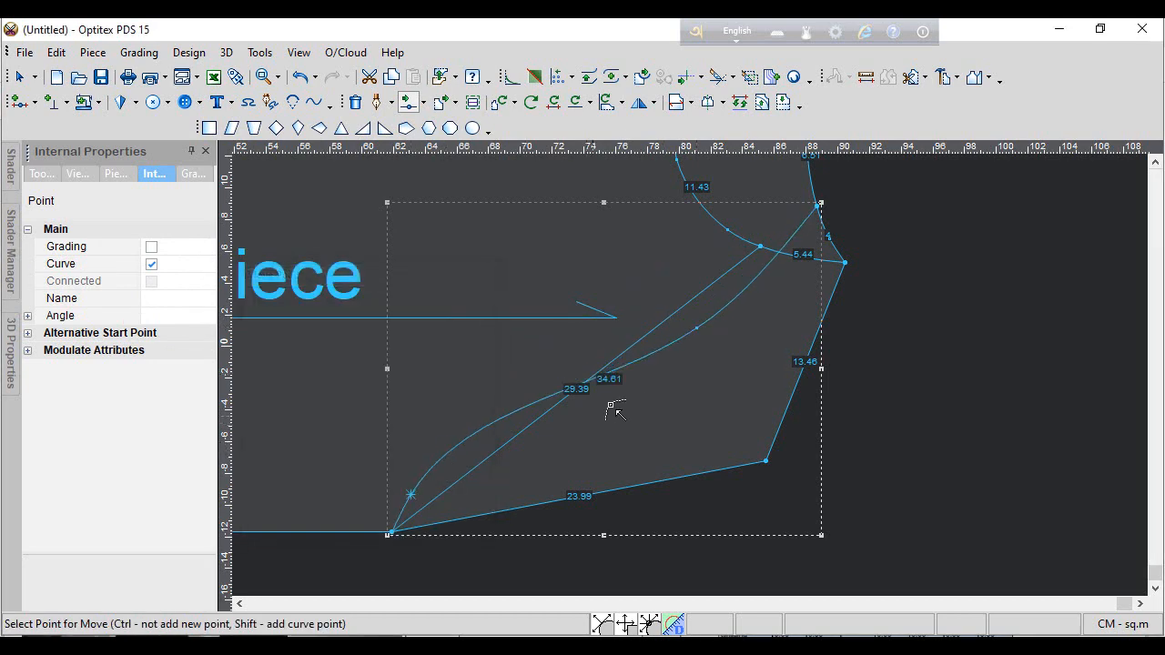
pyautogui.click(696, 329)
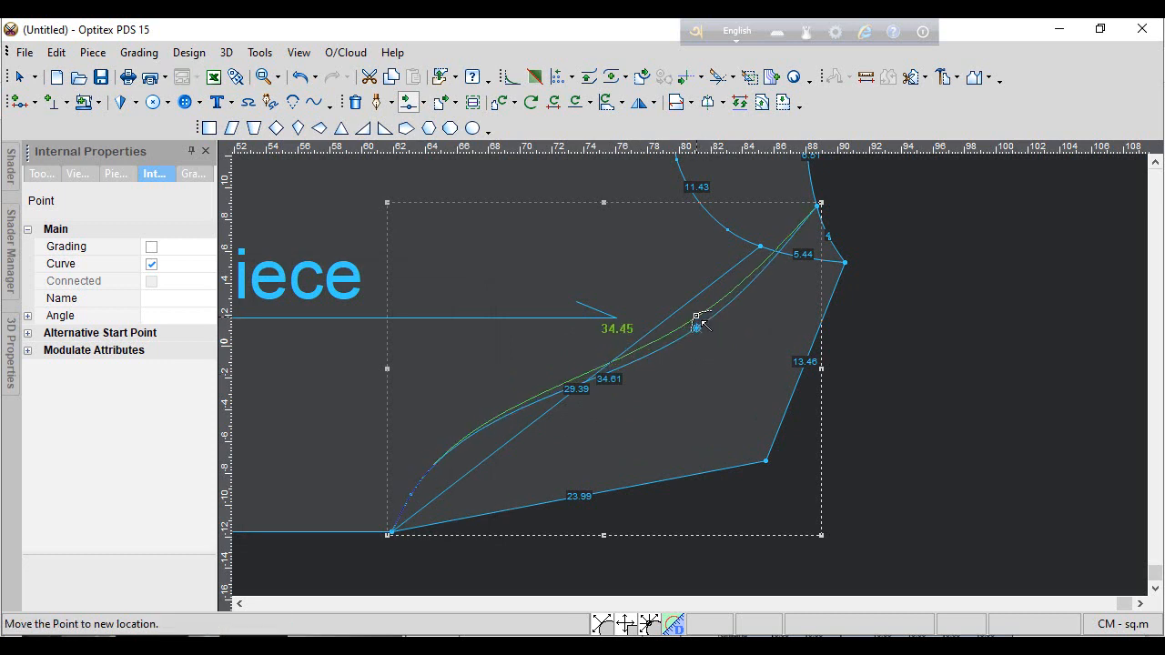
pyautogui.click(697, 316)
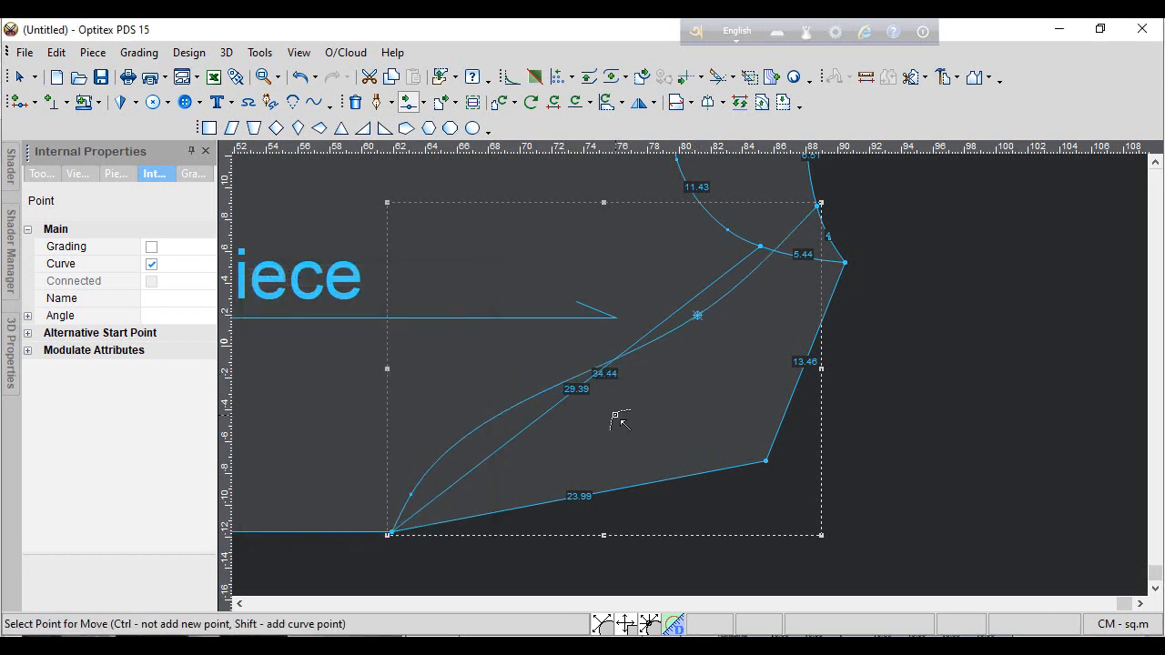
# - Add a point on the front raglan line, place it near the underarm on the back raglan curve, and make it a curve point
pyautogui.click(494, 450)
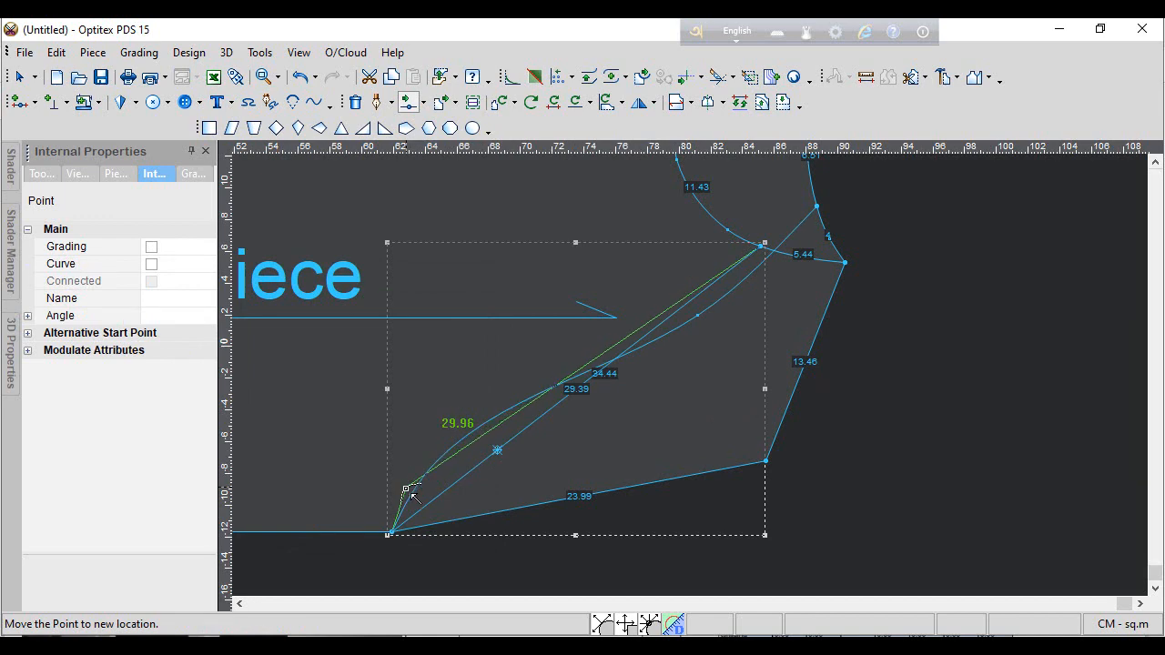
pyautogui.click(413, 492)
pyautogui.press('Return')
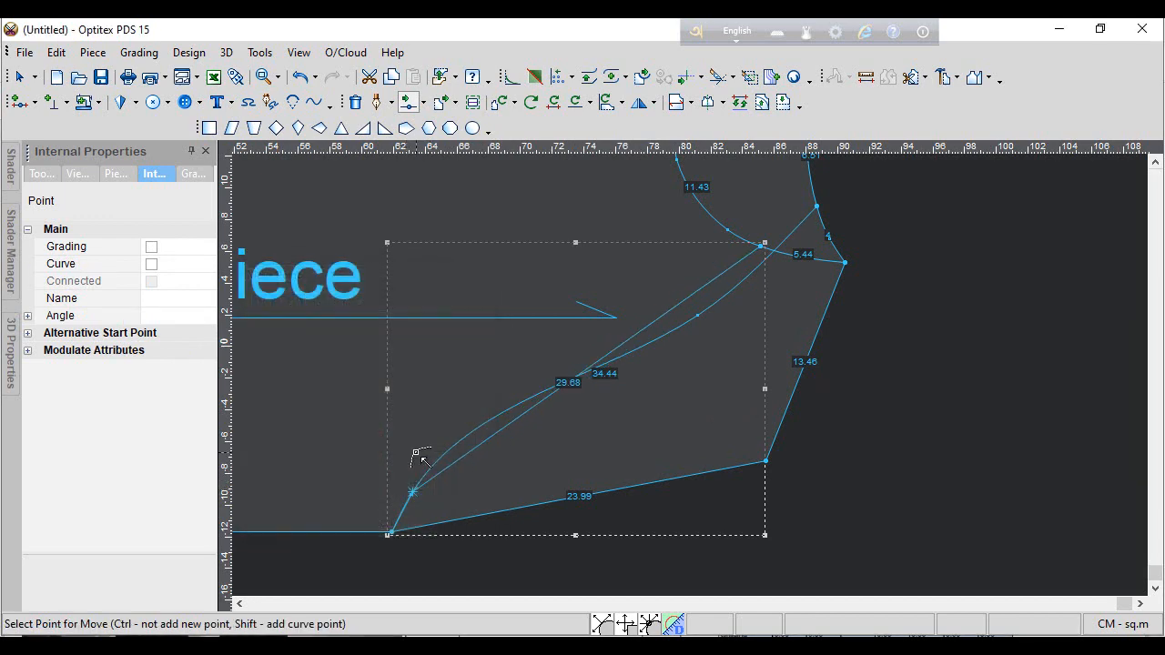
pyautogui.click(151, 264)
pyautogui.scroll(1, 590, 348)
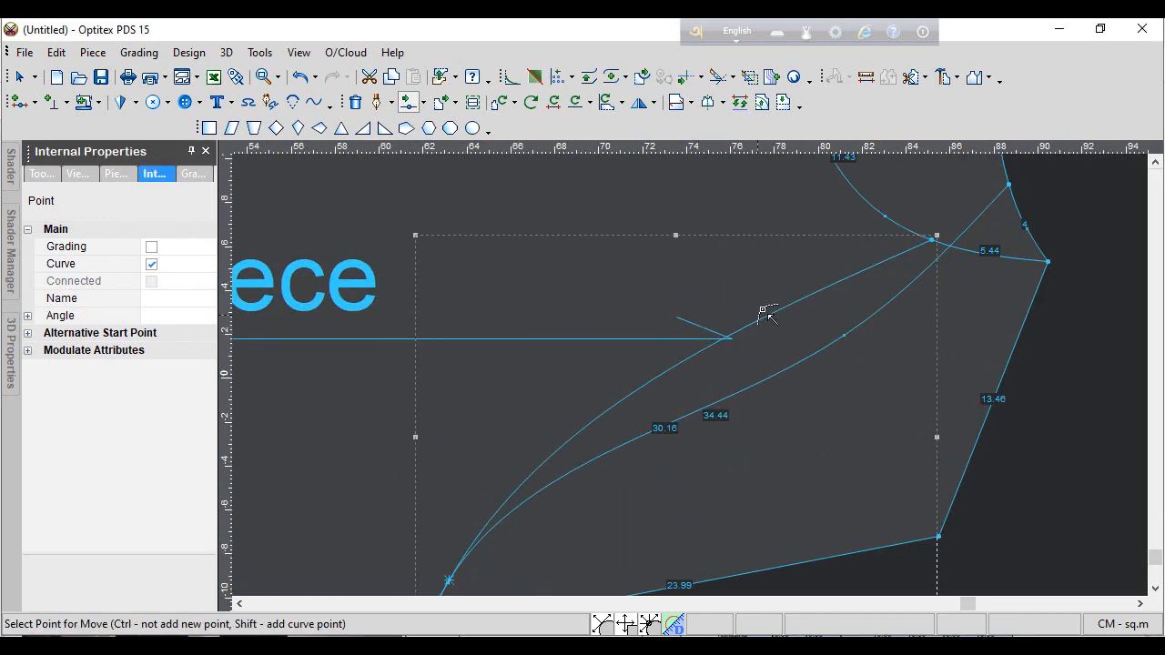
# - Add a curve point on the neckline half of the front raglan line and bow it toward the shoulder, making the line about 29.93 cm long
pyautogui.click(773, 312)
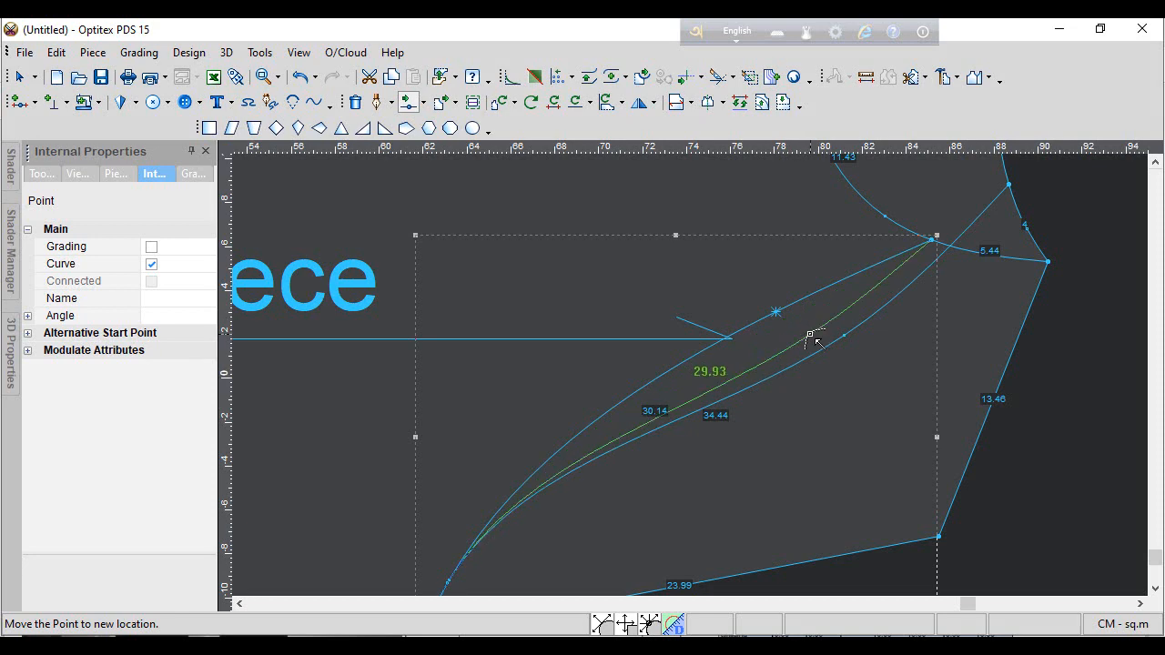
pyautogui.click(813, 362)
pyautogui.press('Return')
pyautogui.scroll(-3, 688, 377)
pyautogui.rightClick(911, 335)
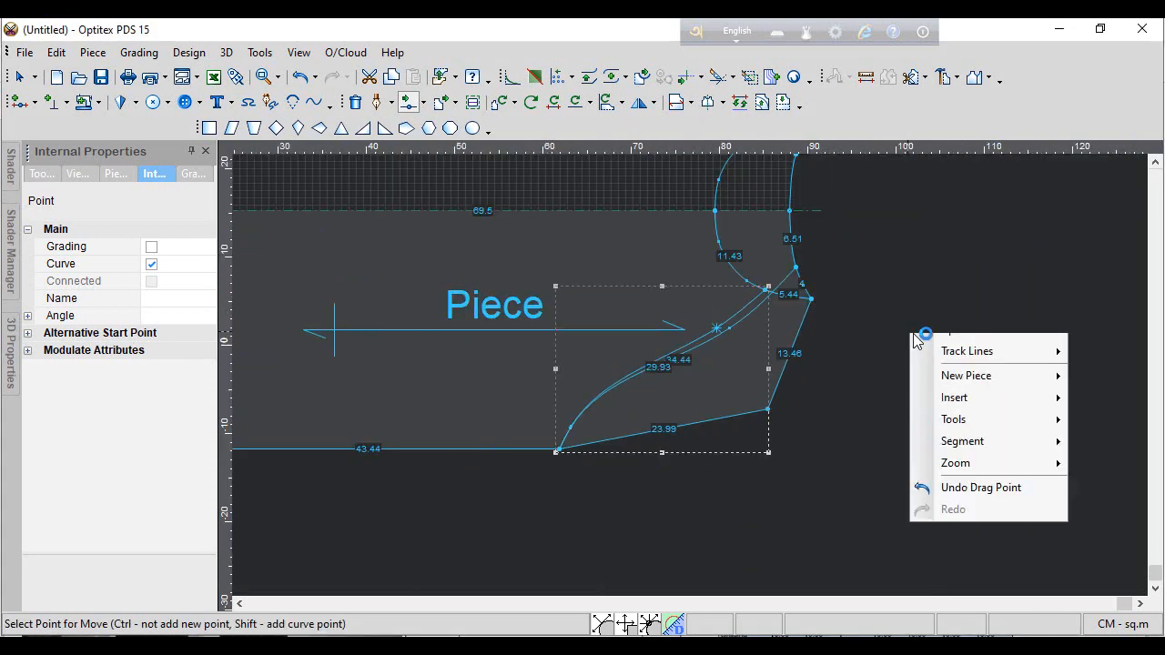
pyautogui.click(930, 345)
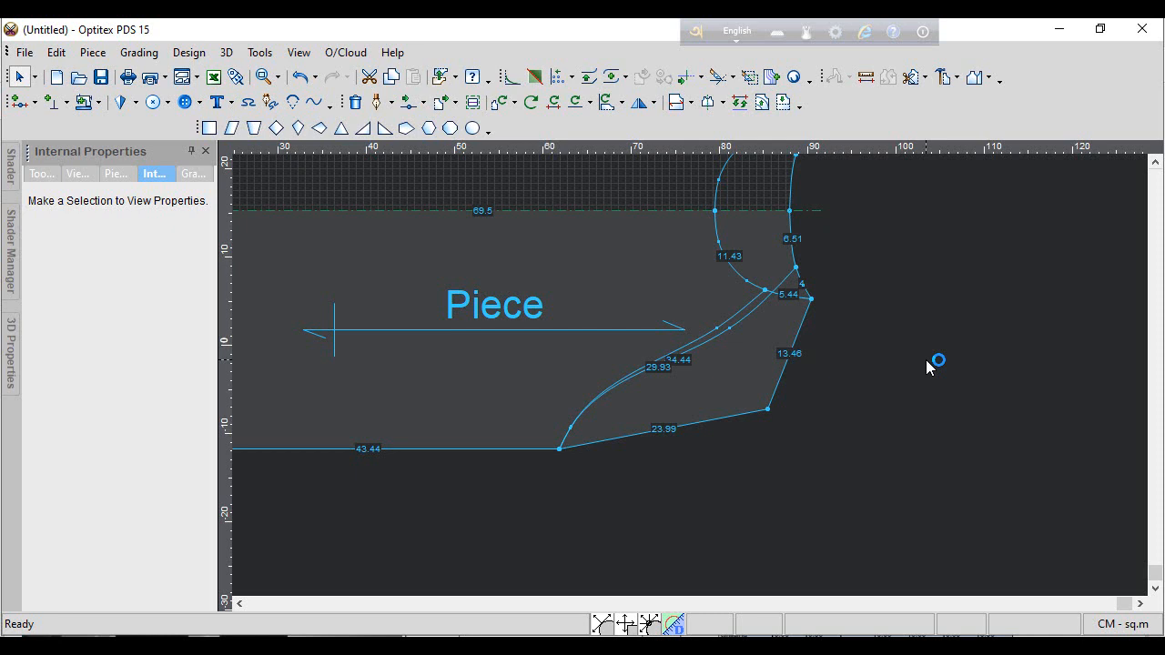
# - Create a guide line through HPS and the shoulder point, extending past both ends of the shoulder line
pyautogui.click(811, 298)
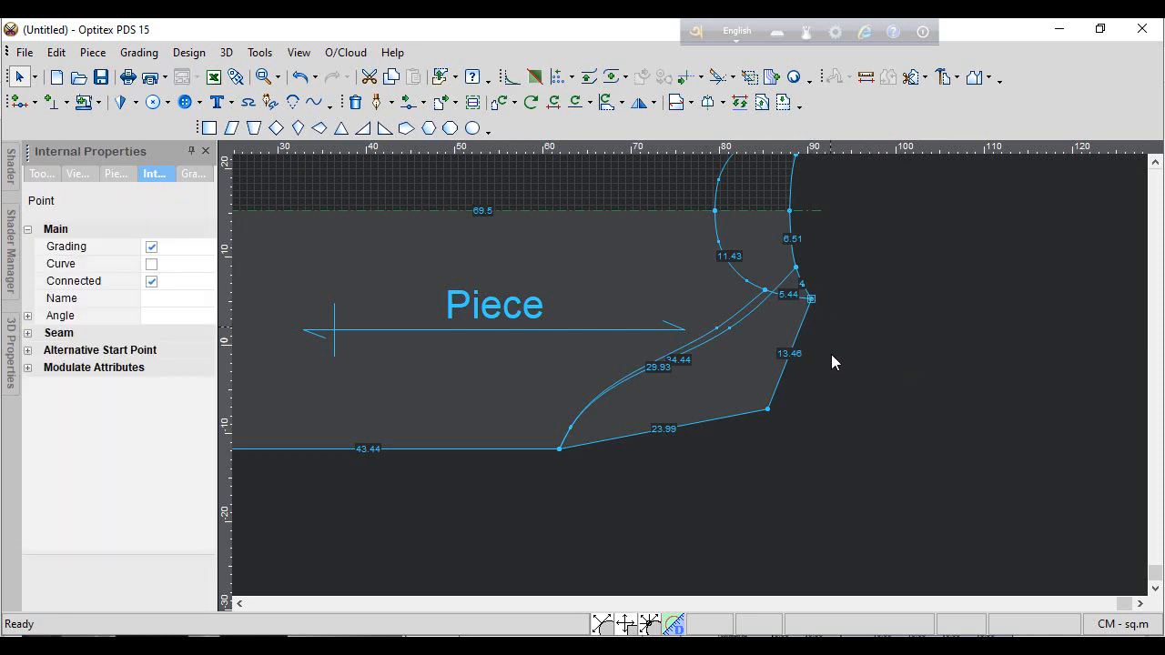
pyautogui.keyDown('shift'); pyautogui.click(769, 411); pyautogui.keyUp('shift')
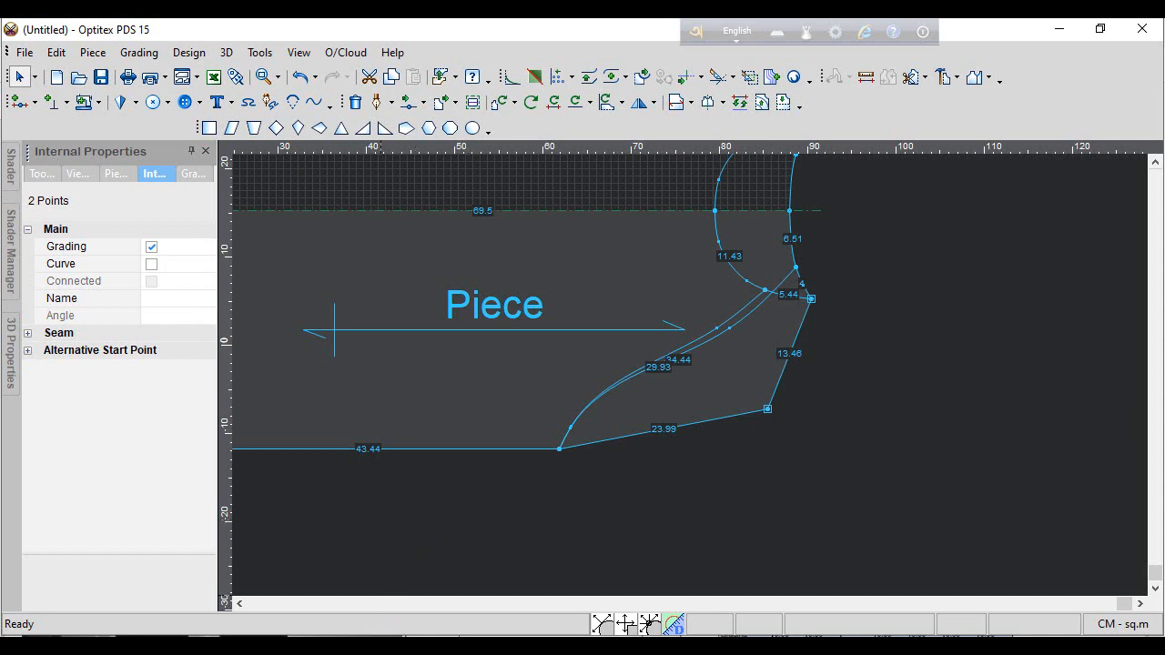
pyautogui.click(383, 645)
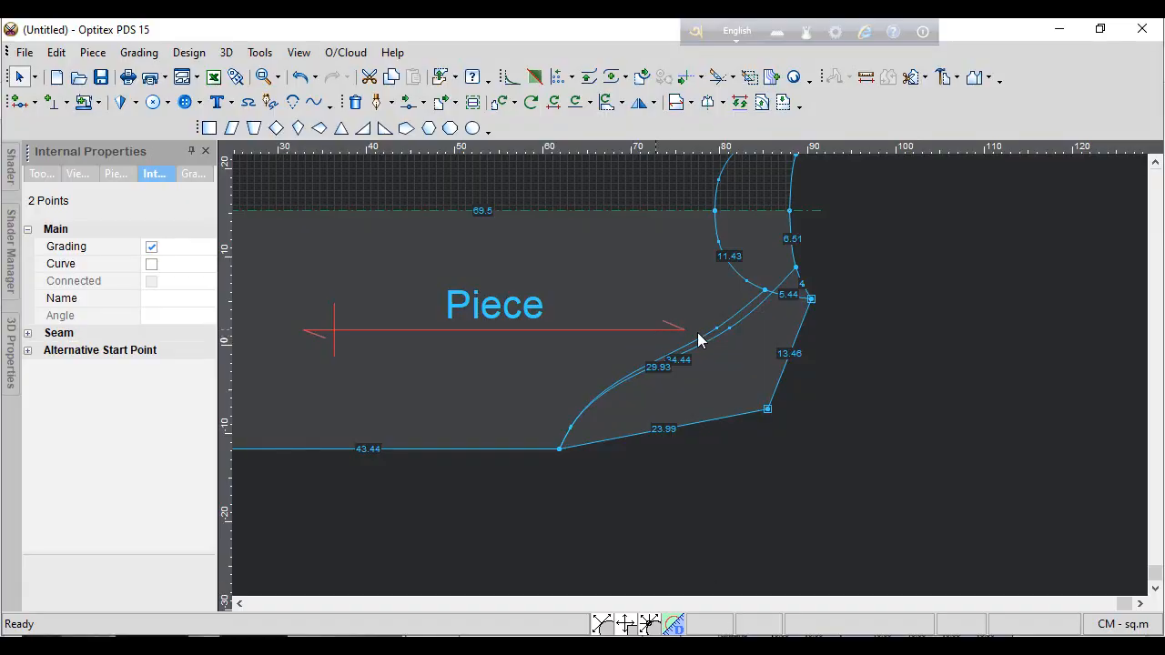
pyautogui.click(728, 352)
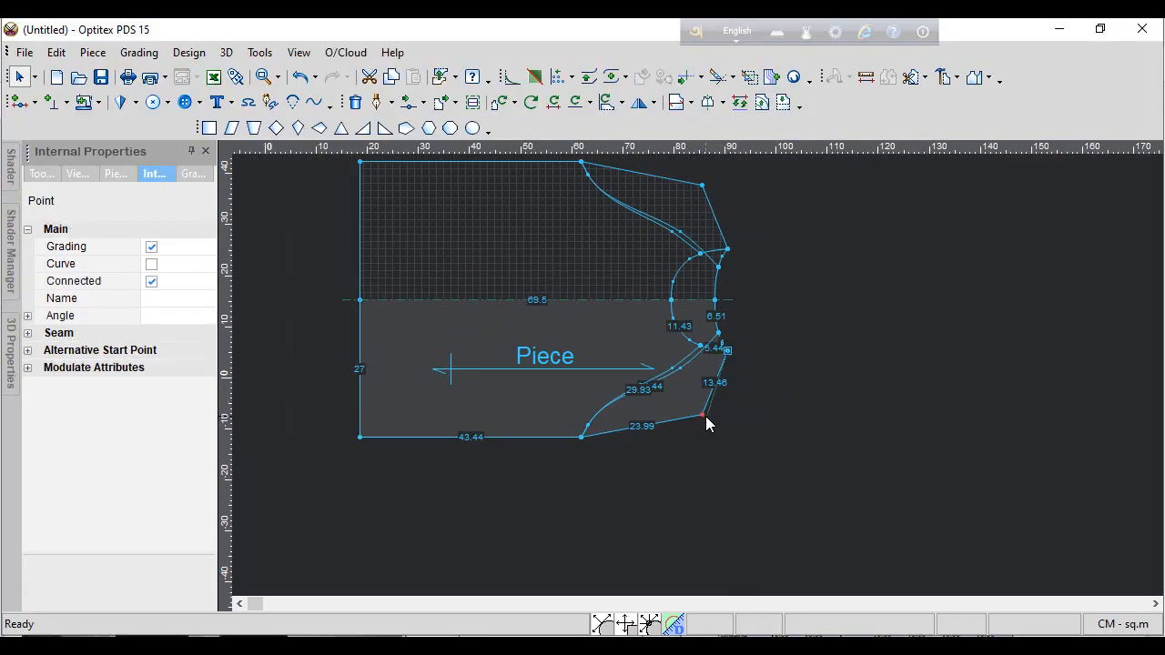
pyautogui.keyDown('shift'); pyautogui.click(702, 416); pyautogui.keyUp('shift')
pyautogui.click(94, 57)
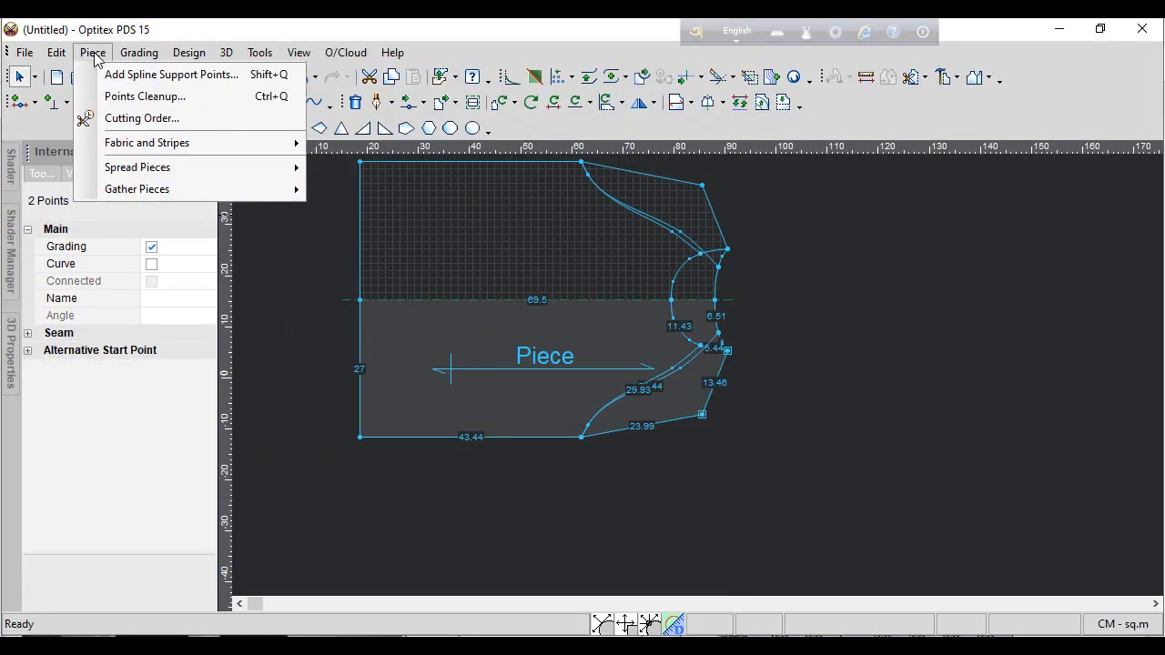
pyautogui.click(149, 174)
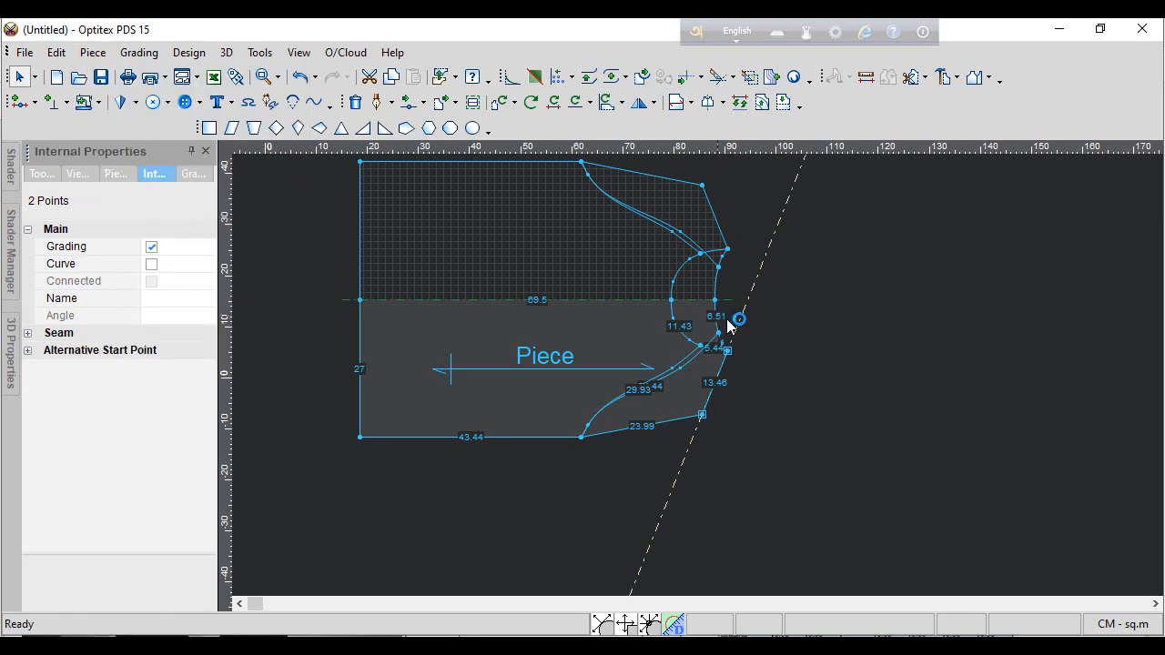
pyautogui.rightClick(823, 342)
pyautogui.click(855, 363)
pyautogui.scroll(-4, 692, 406)
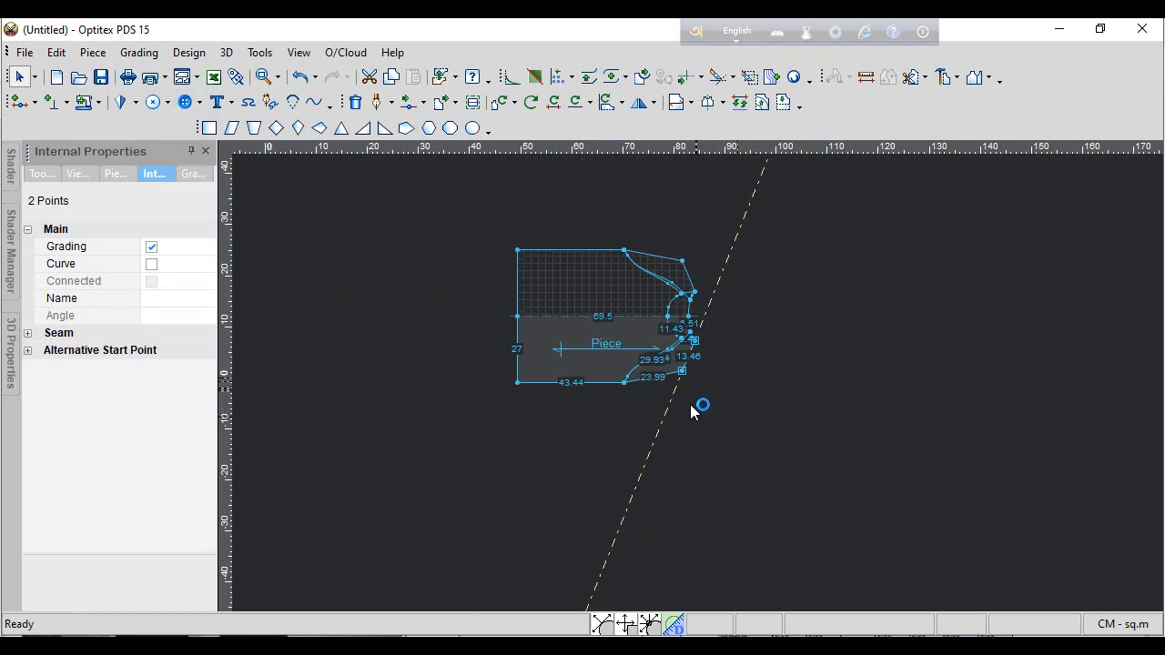
pyautogui.scroll(2, 692, 406)
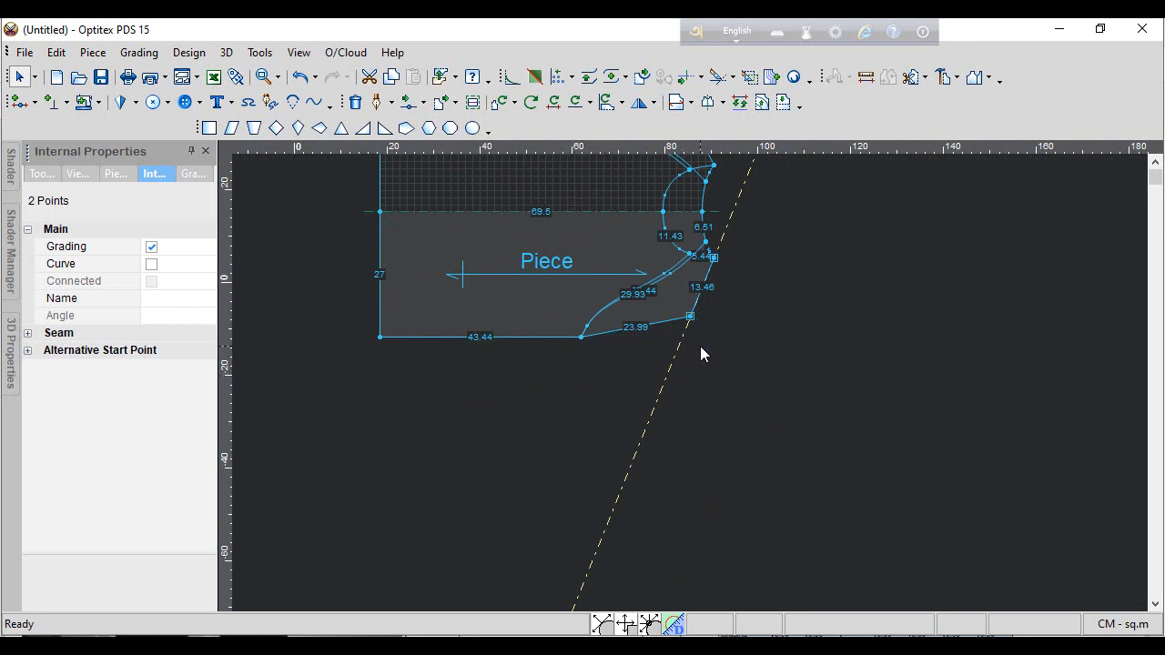
# - Move the shoulder point outward along the guide line to the sleeve end, making the line from HPS about 78.02 cm long
pyautogui.press('m')
pyautogui.click(692, 317)
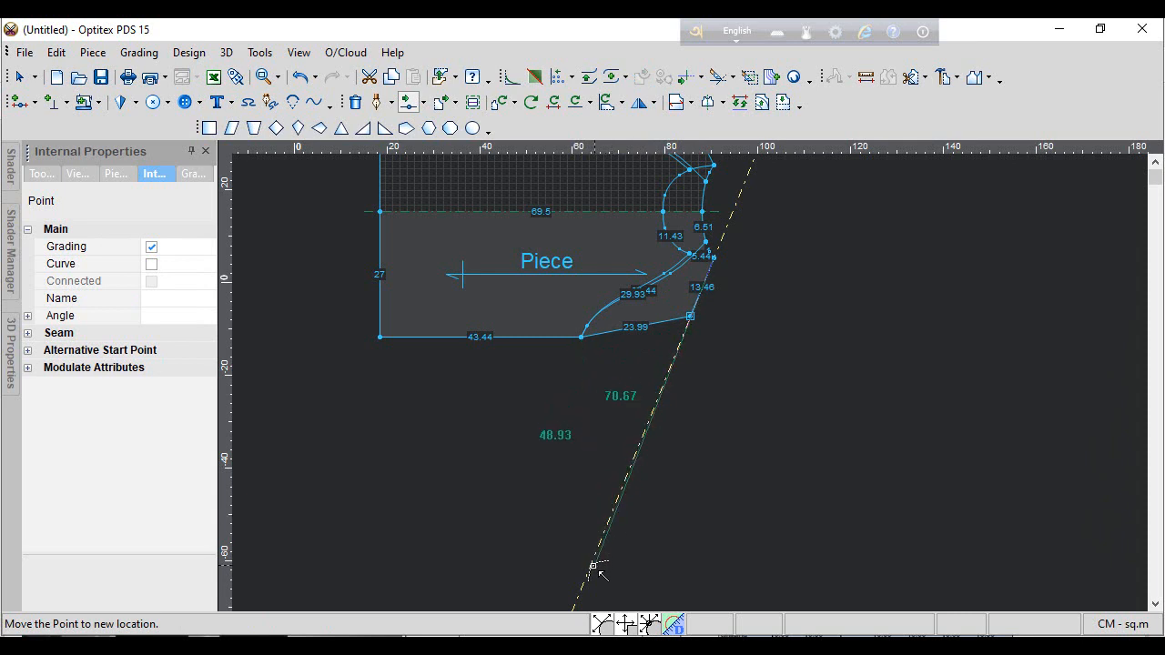
pyautogui.scroll(-4, 606, 503)
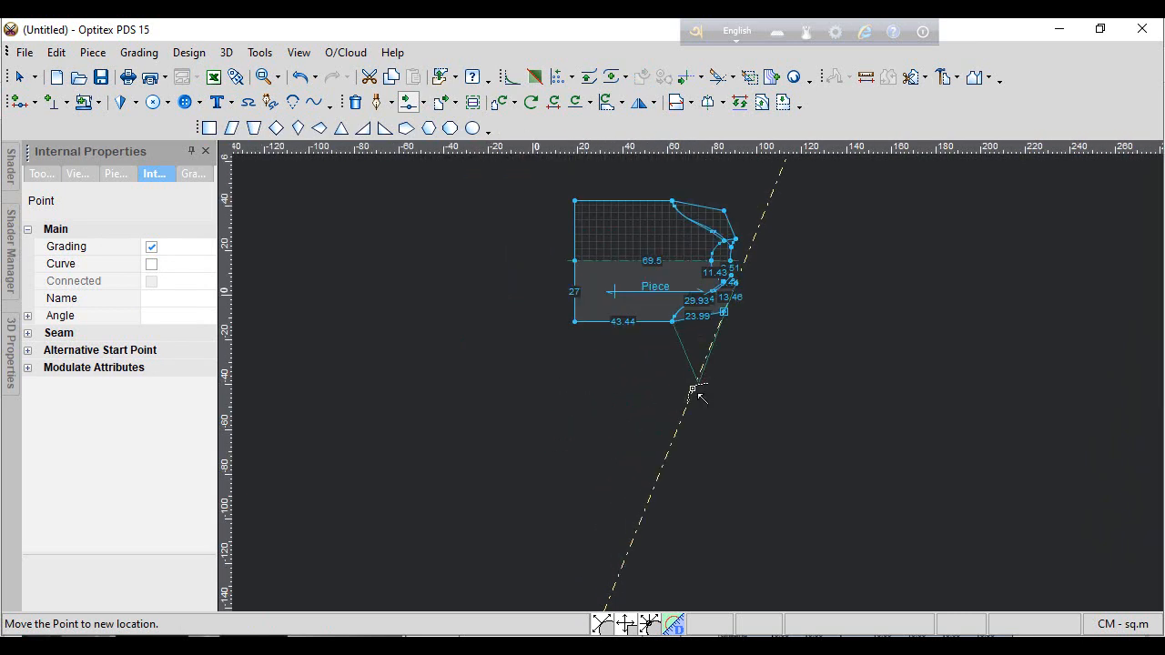
pyautogui.scroll(2, 694, 389)
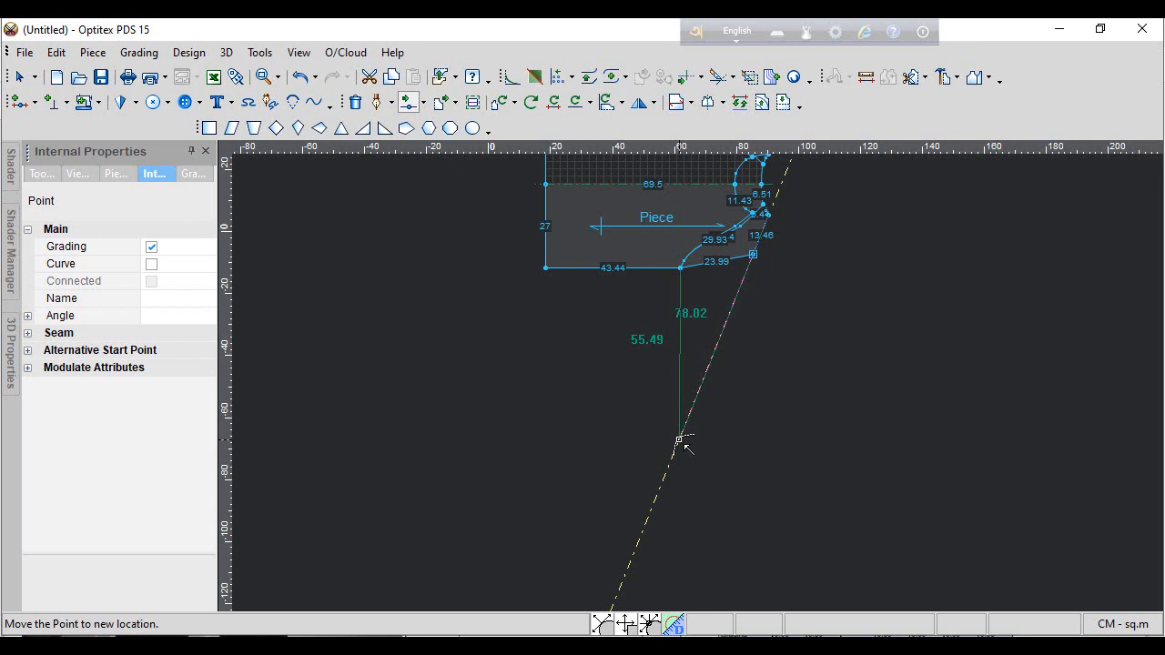
pyautogui.click(681, 442)
pyautogui.press('Return')
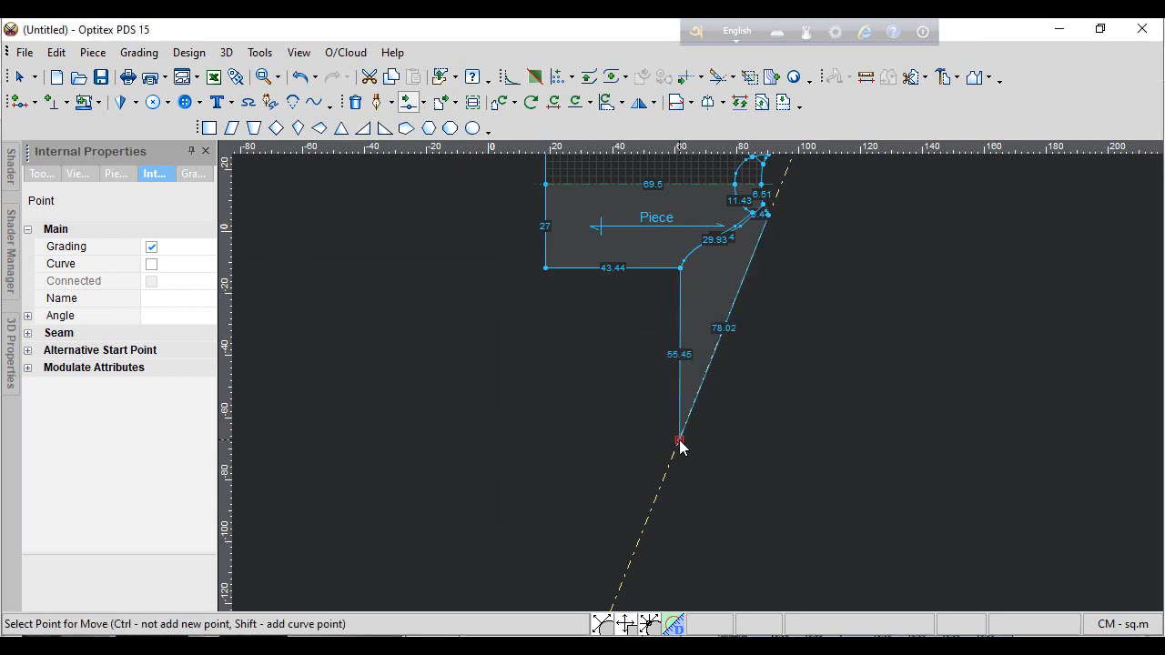
# - Add a grading point on the underarm line and move it out to form a sleeve opening about 15.26 cm wide and an underarm about 50.73 cm long
pyautogui.click(680, 358)
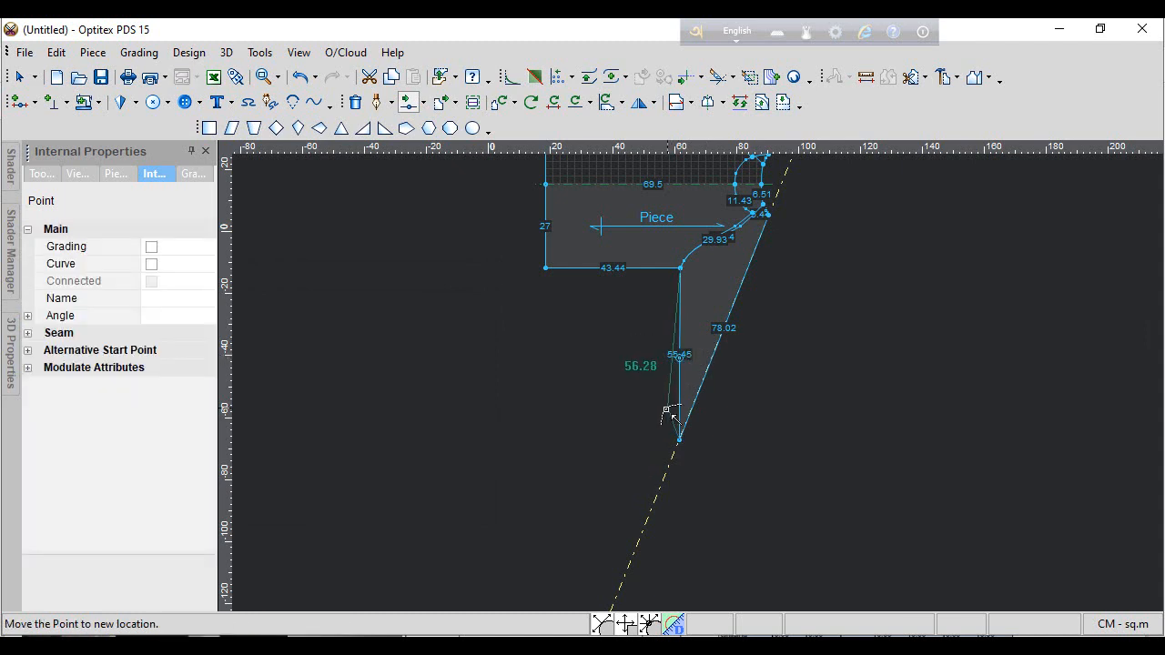
pyautogui.click(636, 420)
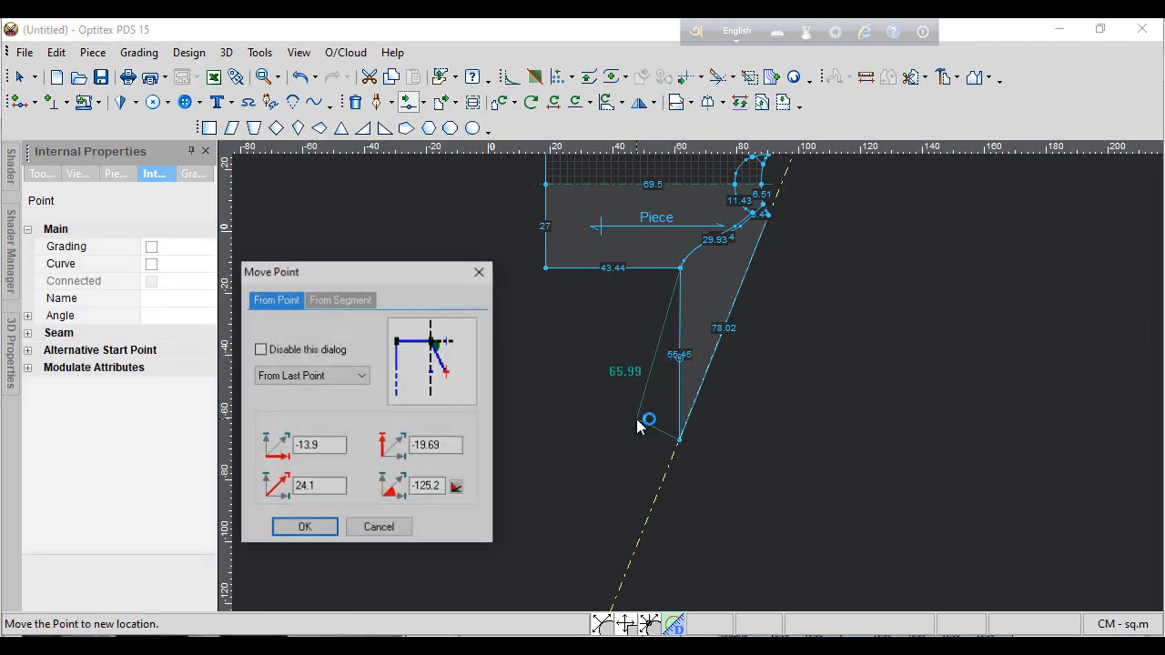
pyautogui.press('Return')
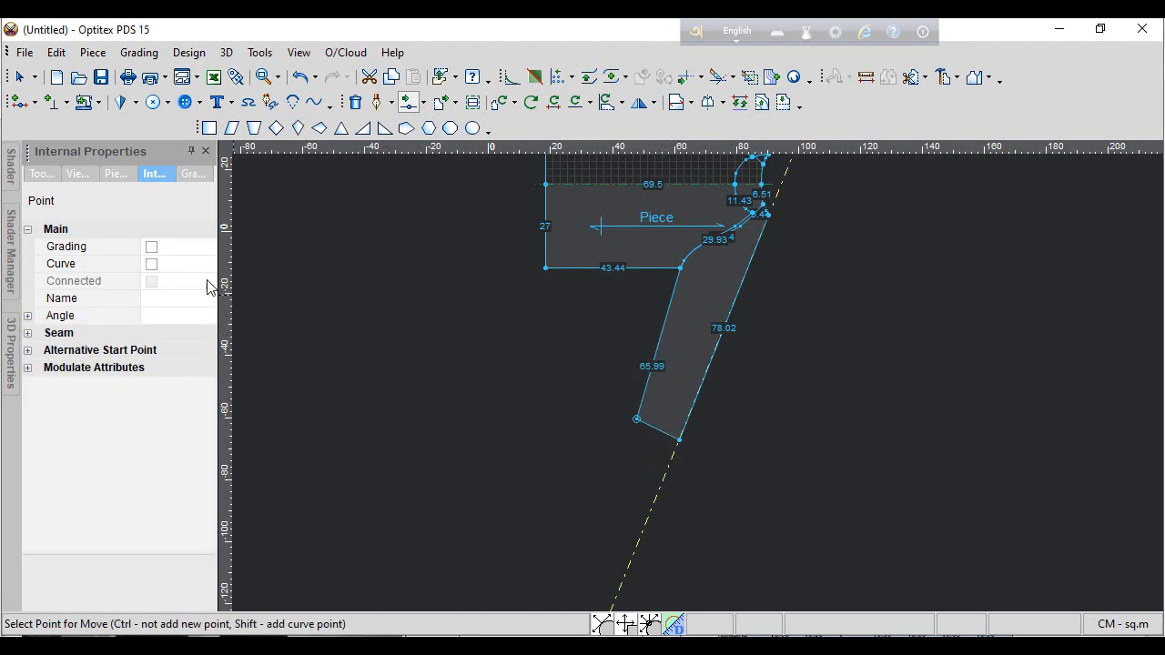
pyautogui.click(151, 246)
# - Remove the guide line running along the shoulder and sleeve
pyautogui.rightClick(930, 375)
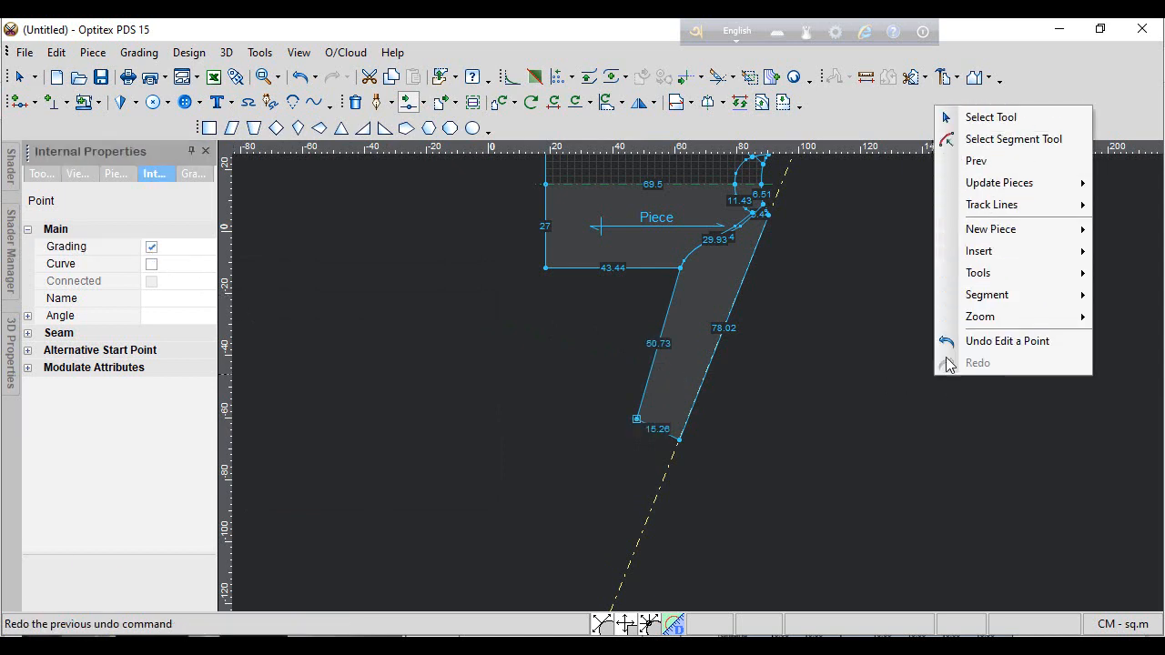
pyautogui.click(976, 160)
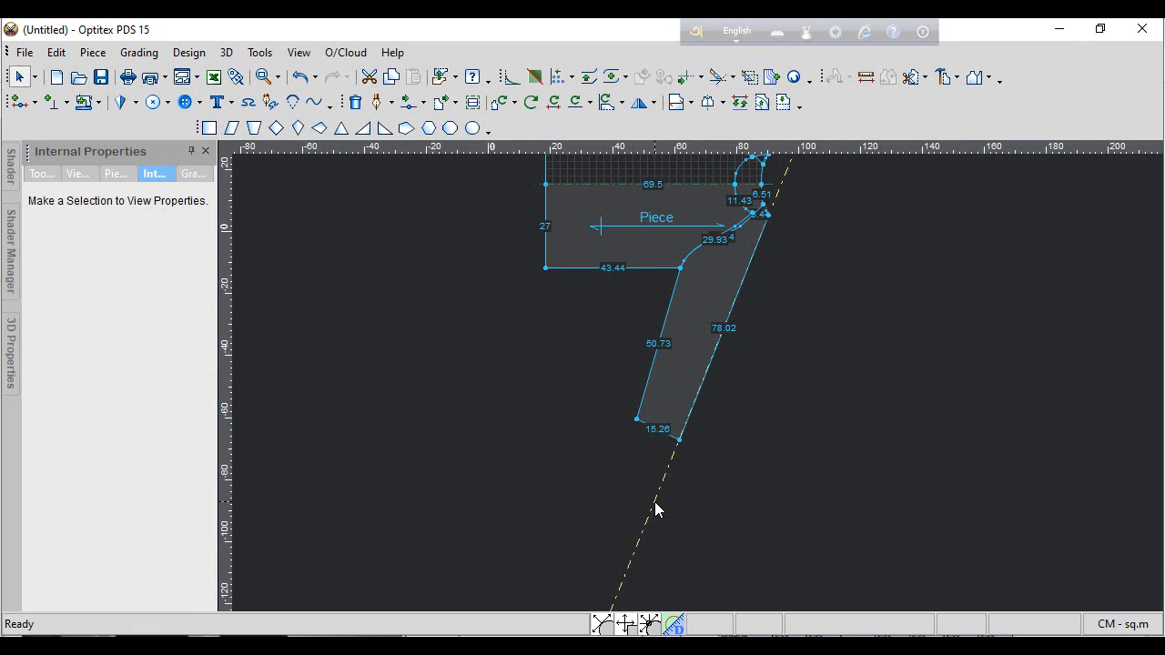
pyautogui.scroll(4, 701, 380)
pyautogui.rightClick(813, 339)
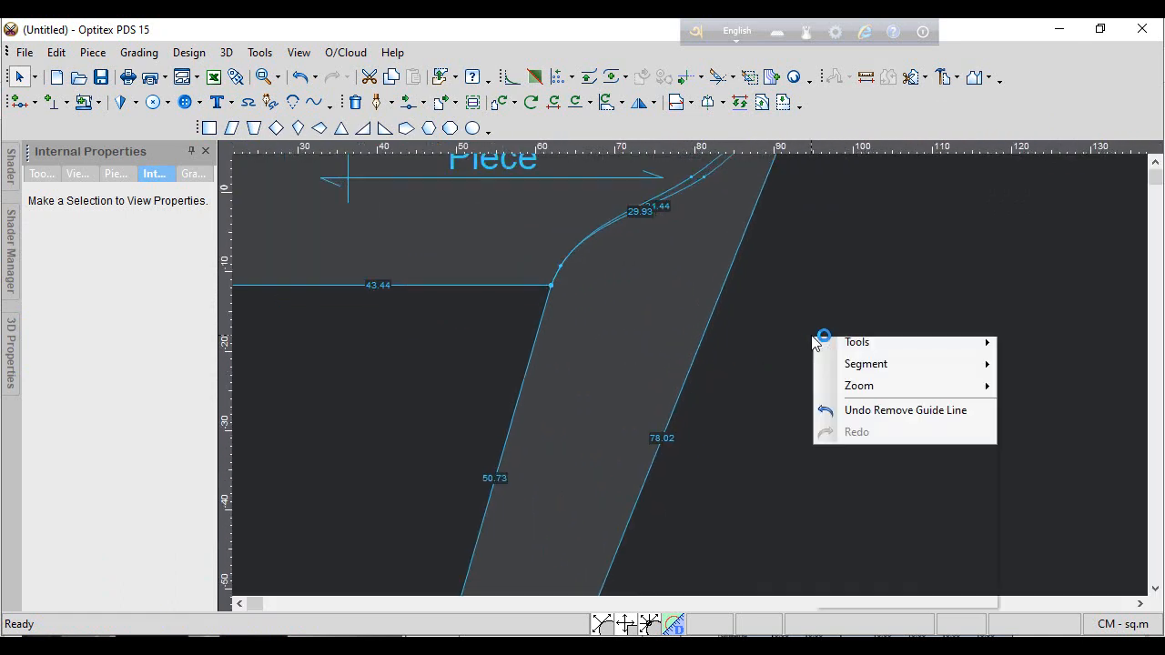
pyautogui.click(860, 351)
pyautogui.scroll(-3, 687, 368)
pyautogui.scroll(2, 686, 381)
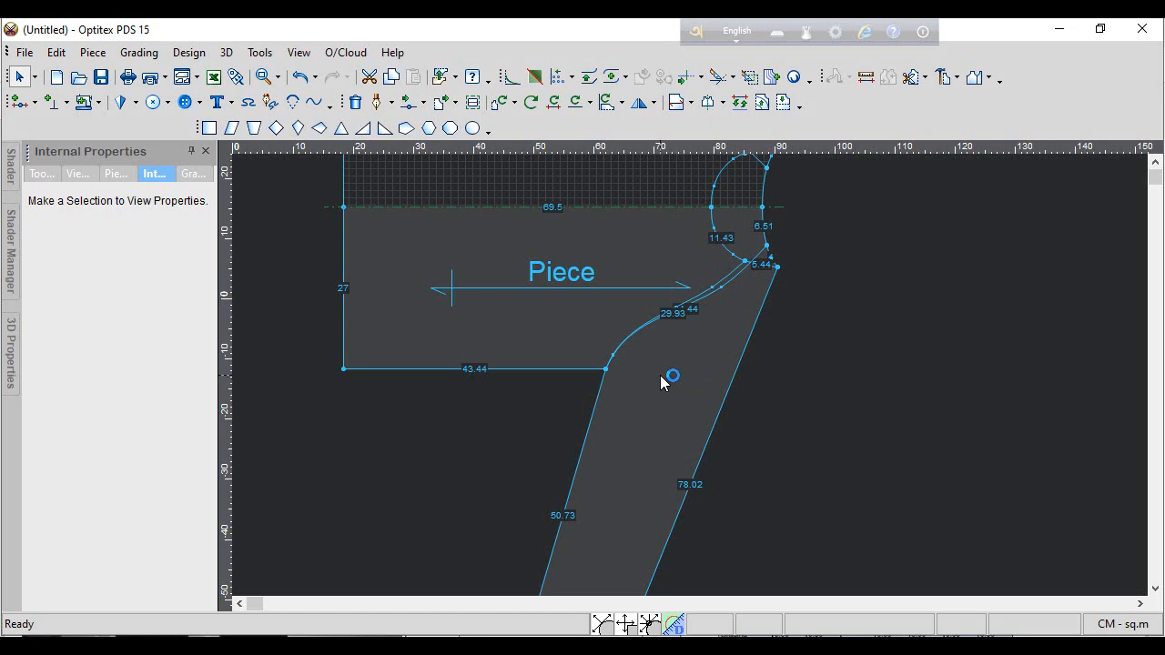
# - Save the pattern as REGLAN SEWAT TEE in the RAGLEN SWEAT TEE folder under FIRST VIDEO
pyautogui.hotkey('ctrl', 's')
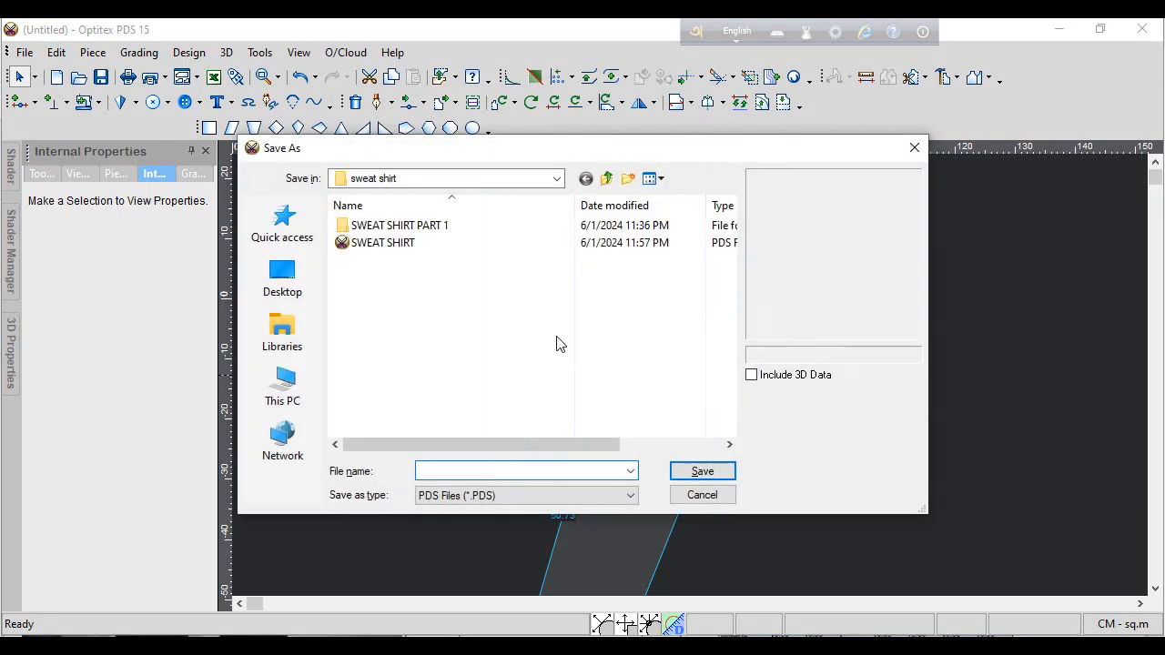
pyautogui.click(606, 178)
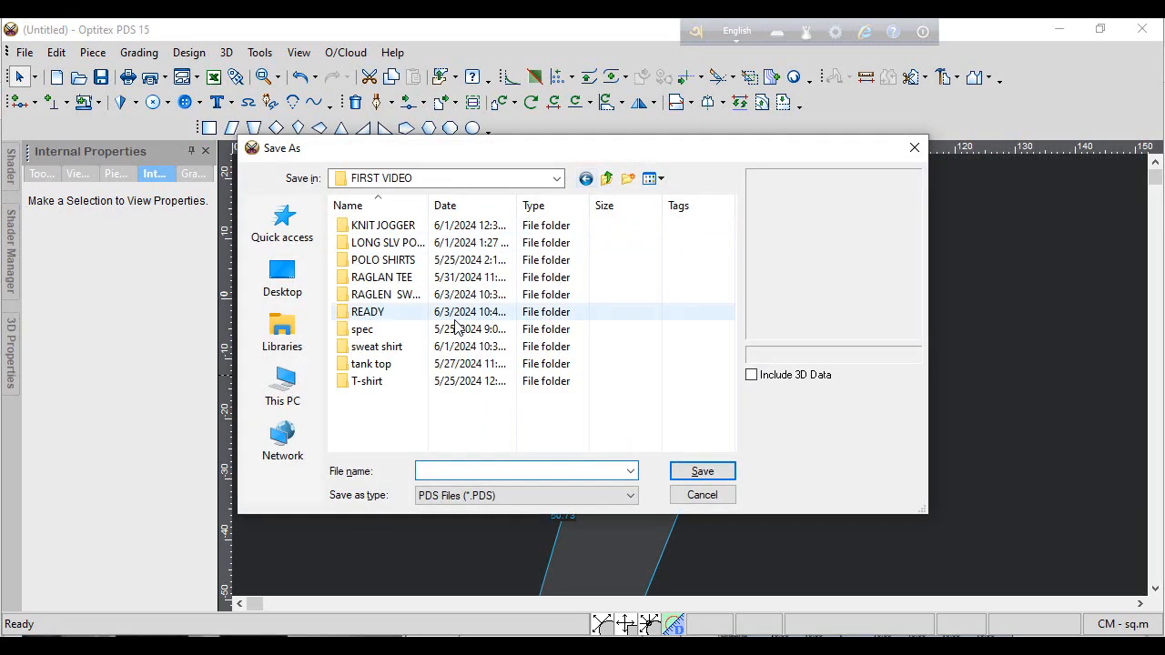
pyautogui.doubleClick(387, 295)
pyautogui.click(506, 468)
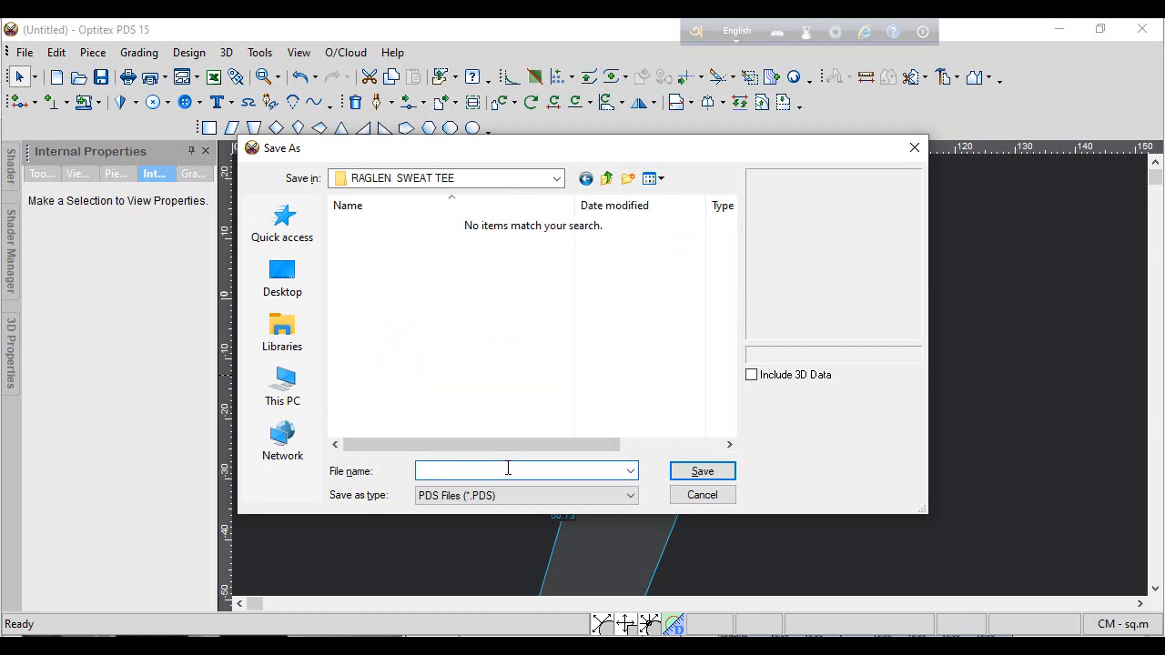
pyautogui.write('REGLA')
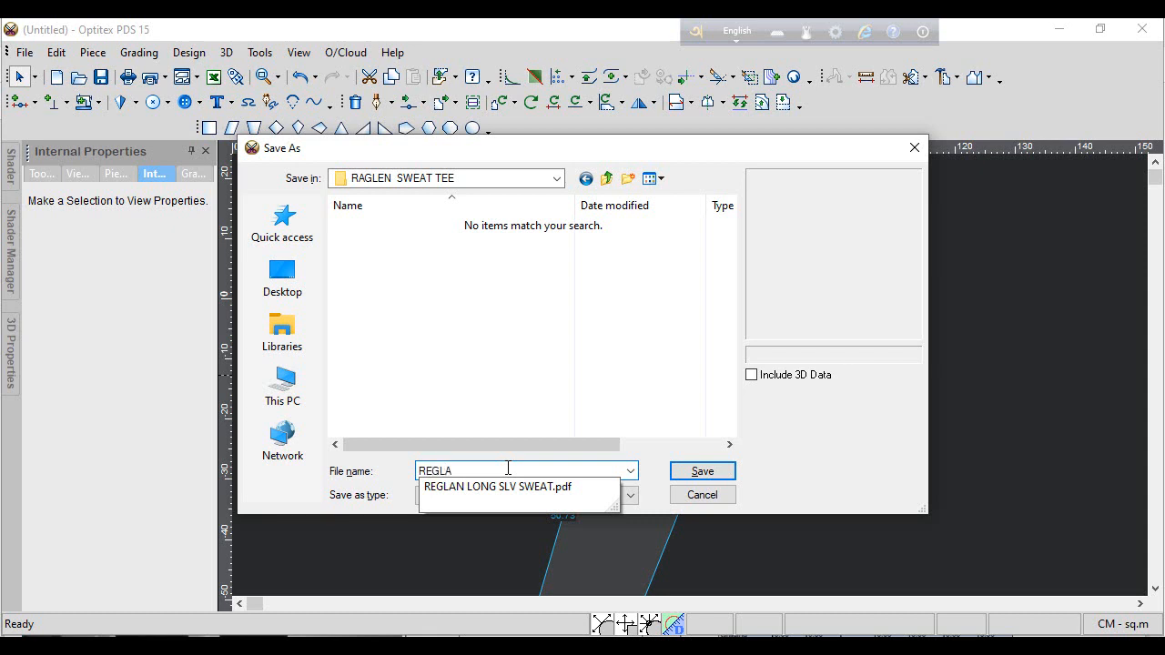
pyautogui.write('N SEWAT TEE')
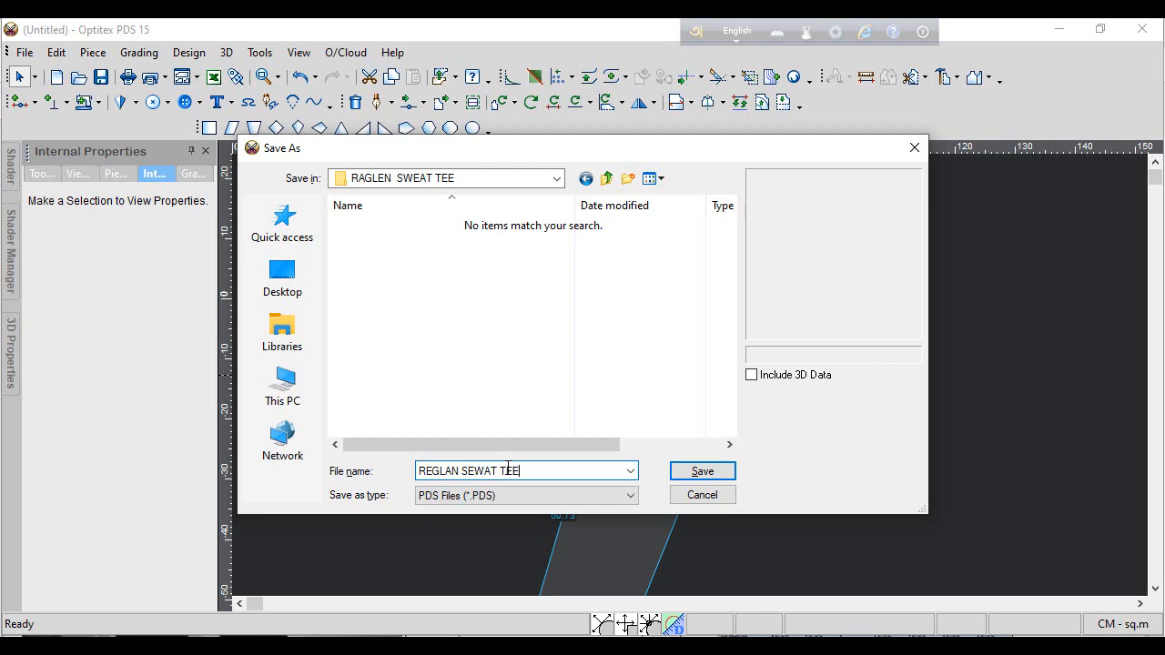
pyautogui.press('Return')
# - Build the back sleeve piece from the sleeve area below the back raglan curve and the small area between the front and back necklines
pyautogui.scroll(-2, 691, 375)
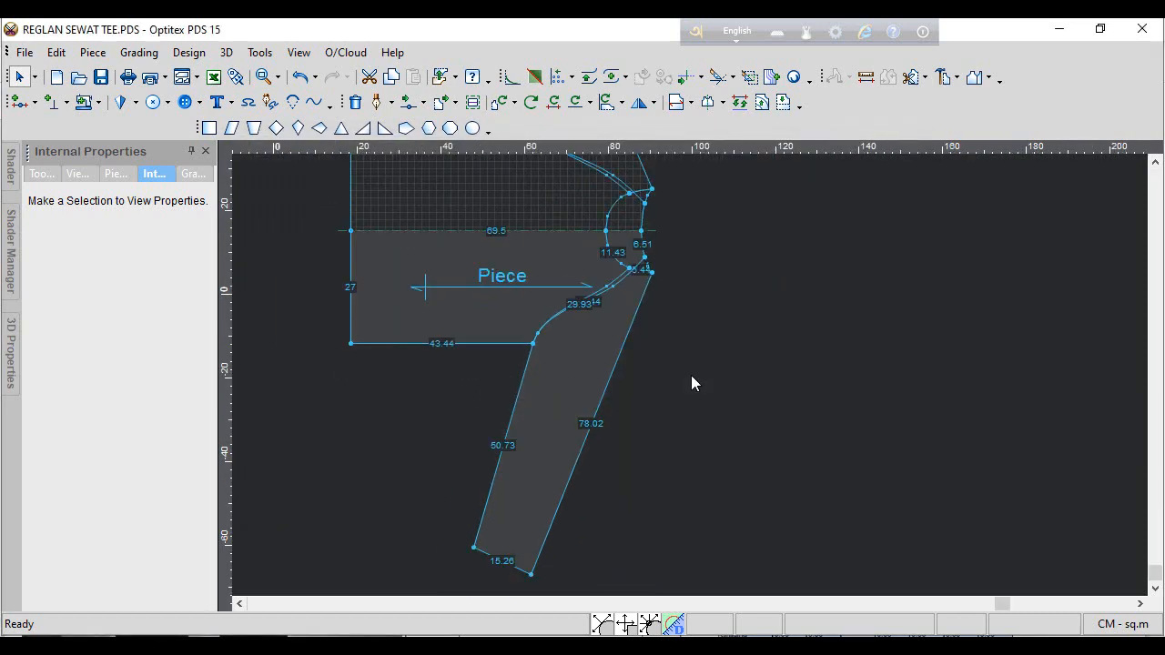
pyautogui.scroll(1, 686, 375)
pyautogui.scroll(1, 695, 381)
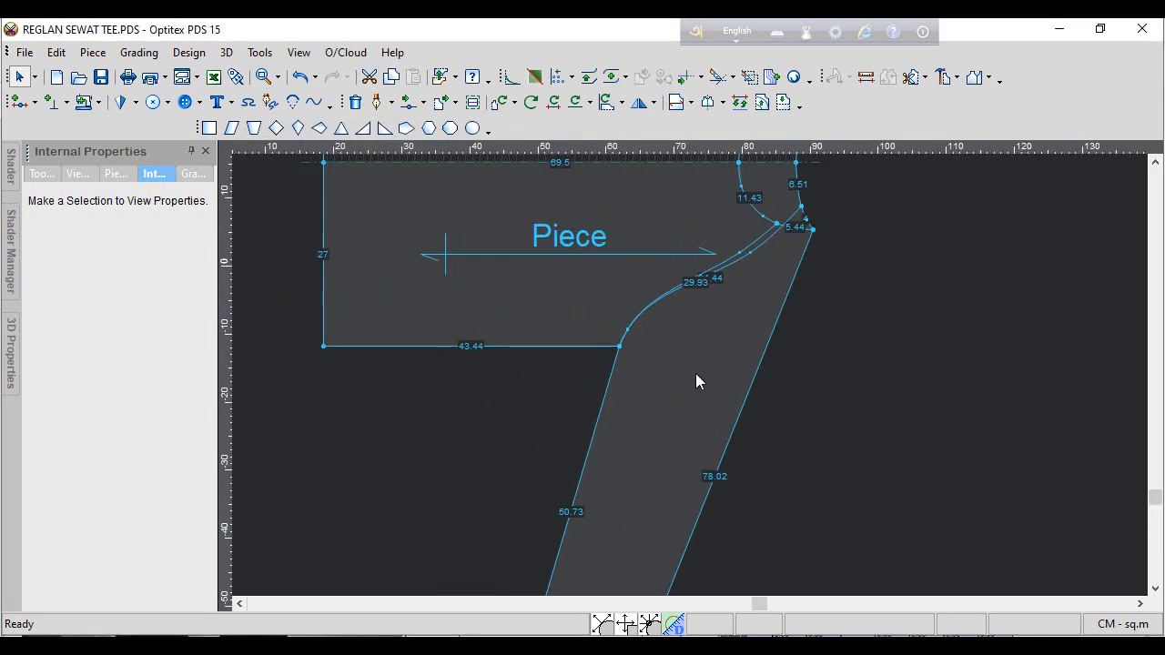
pyautogui.click(945, 80)
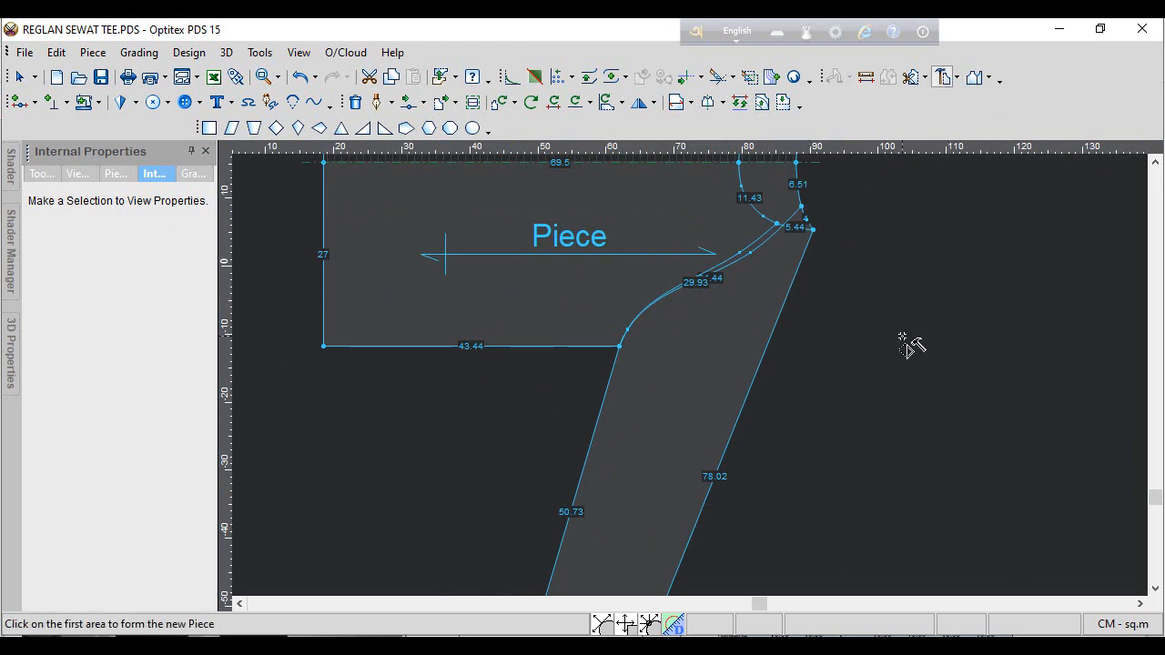
pyautogui.click(718, 380)
pyautogui.scroll(2, 761, 282)
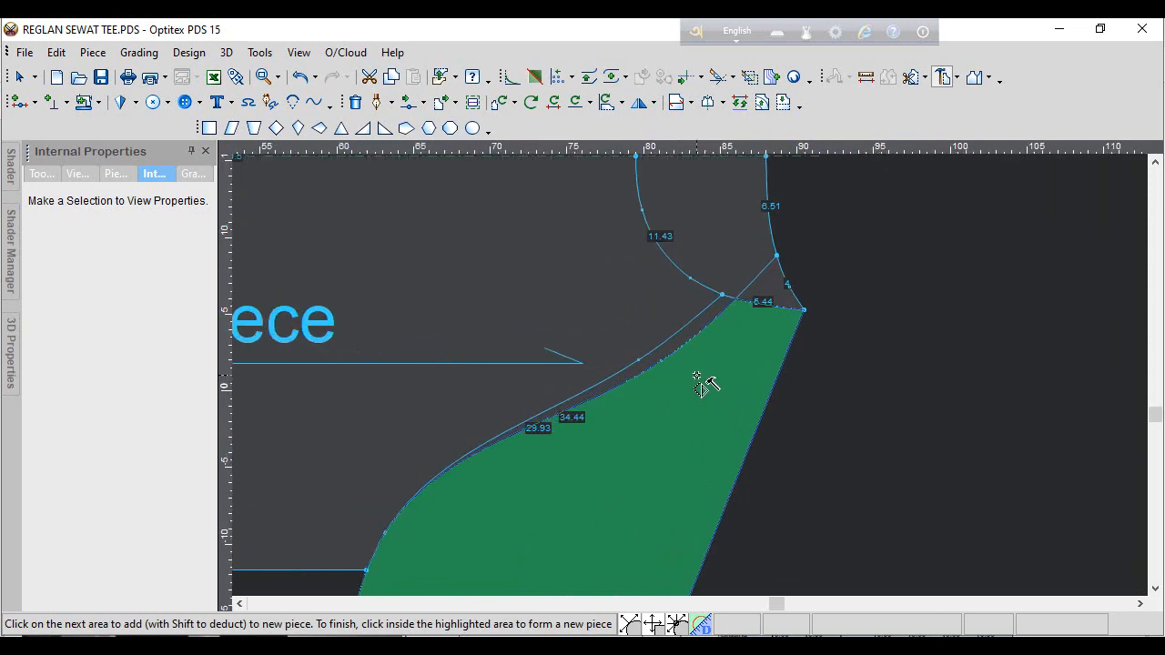
pyautogui.click(767, 294)
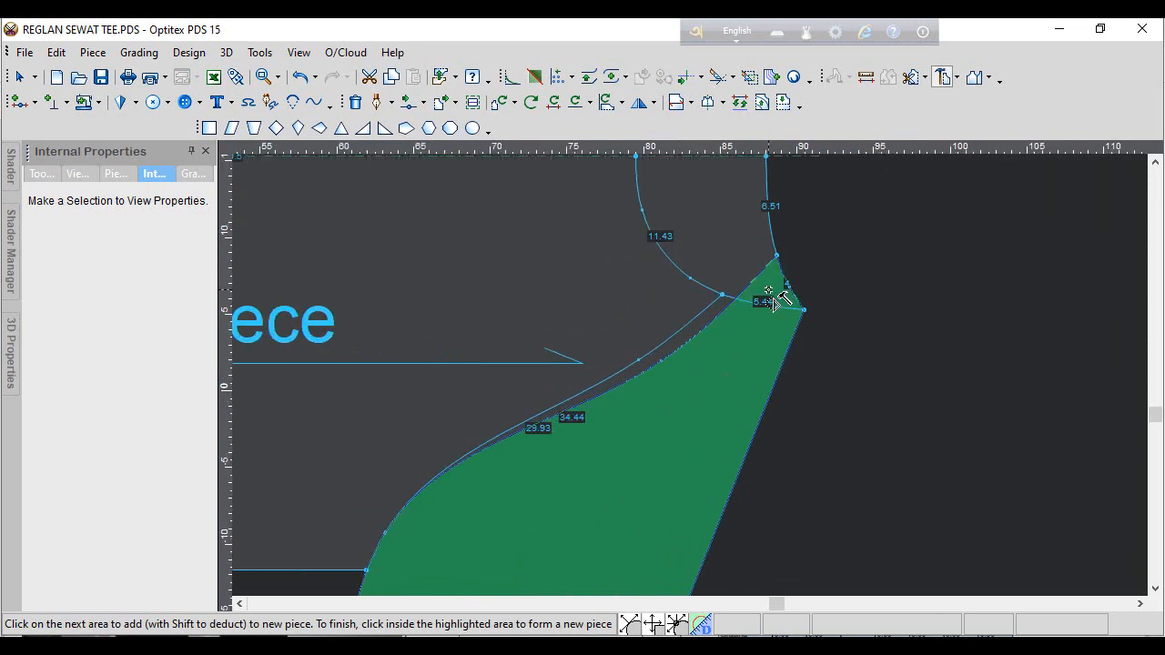
pyautogui.click(745, 419)
pyautogui.scroll(-3, 701, 391)
pyautogui.scroll(3, 665, 399)
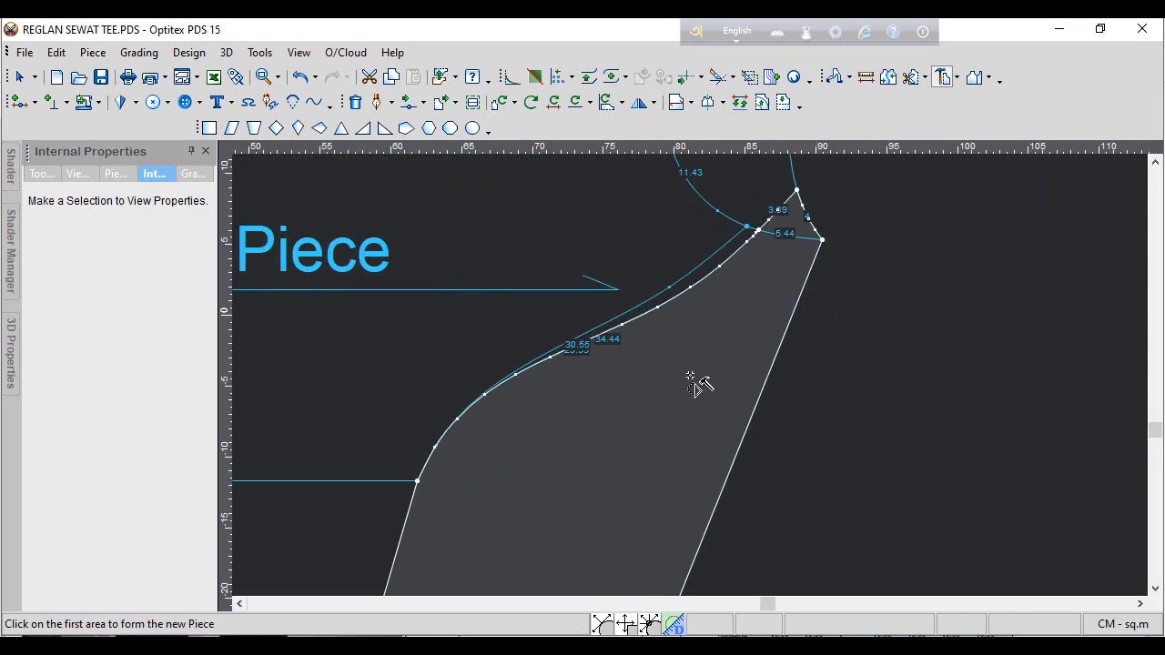
# - Move the new back sleeve piece clear of the body and delete all intermediate points along its raglan edge
pyautogui.rightClick(891, 318)
pyautogui.click(921, 329)
pyautogui.moveTo(796, 372); pyautogui.dragTo(957, 368)
pyautogui.moveTo(759, 447)
pyautogui.mouseDown()
pyautogui.moveTo(1099, 223)
pyautogui.moveTo(1118, 194)
pyautogui.mouseUp()
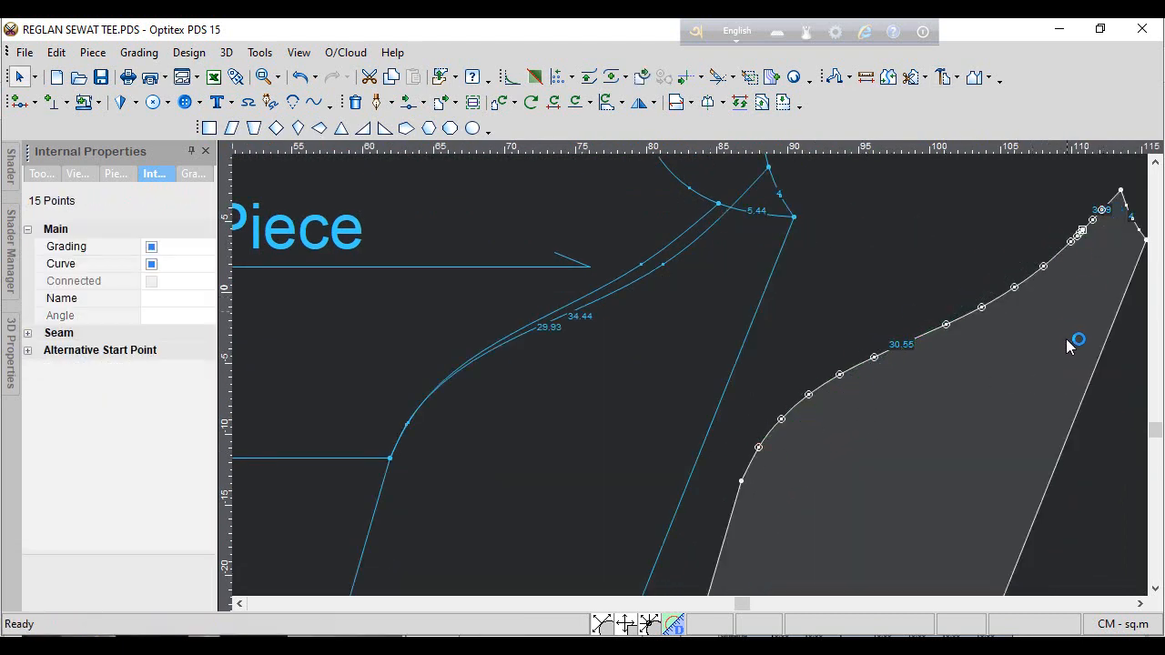
pyautogui.press('Delete')
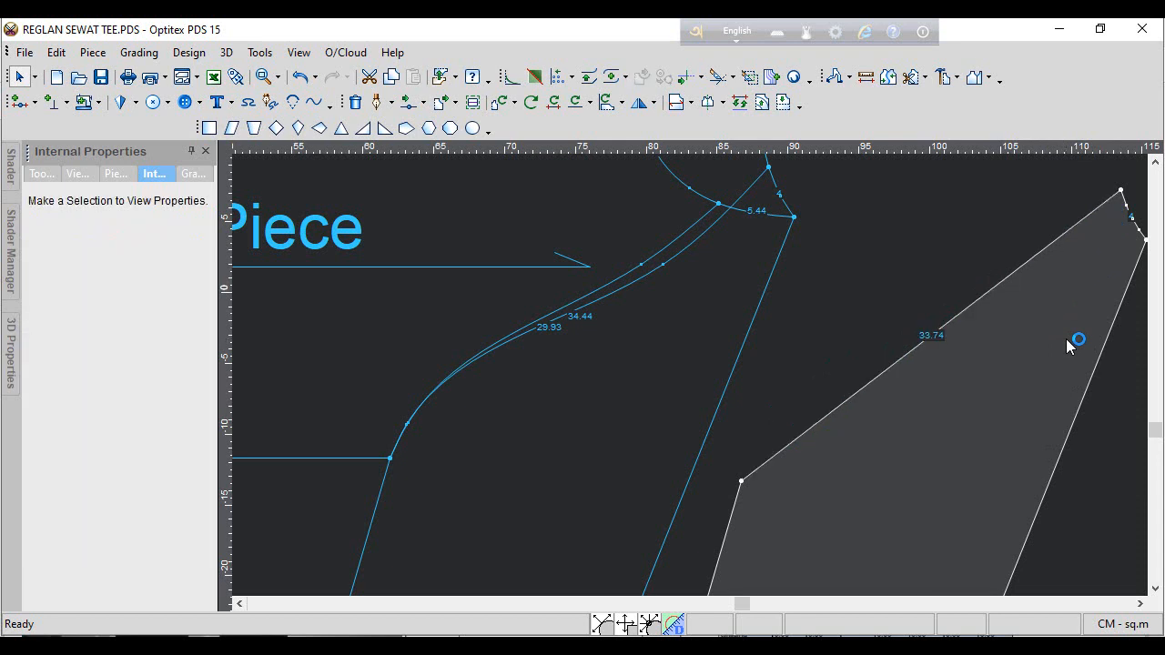
# - Build the front sleeve piece from the sleeve area plus the sliver between the raglan curves, and place it beyond the back sleeve
pyautogui.click(943, 76)
pyautogui.click(606, 455)
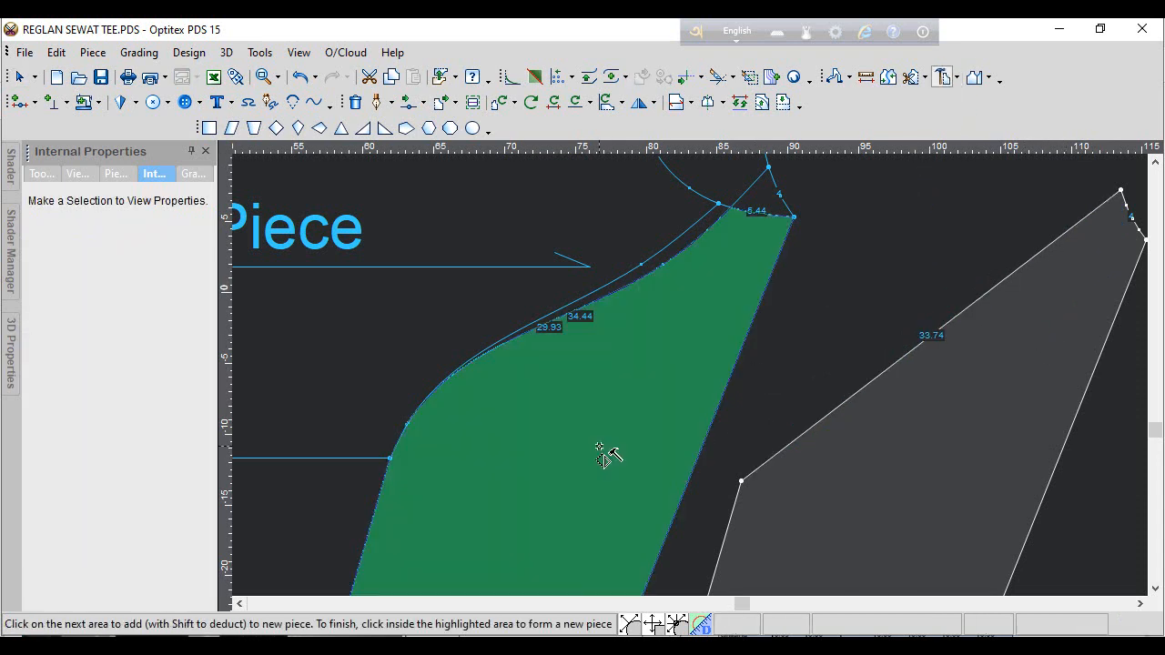
pyautogui.click(663, 262)
pyautogui.click(669, 336)
pyautogui.scroll(-3, 673, 341)
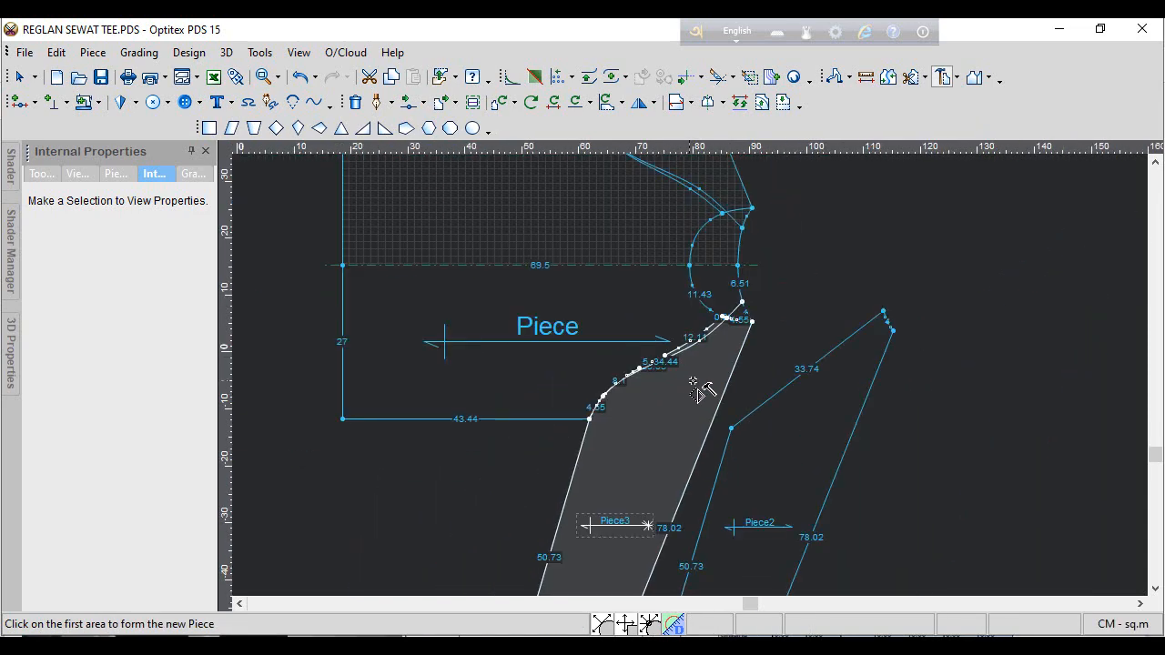
pyautogui.rightClick(884, 240)
pyautogui.click(902, 246)
pyautogui.moveTo(676, 422); pyautogui.dragTo(993, 416)
pyautogui.scroll(3, 690, 376)
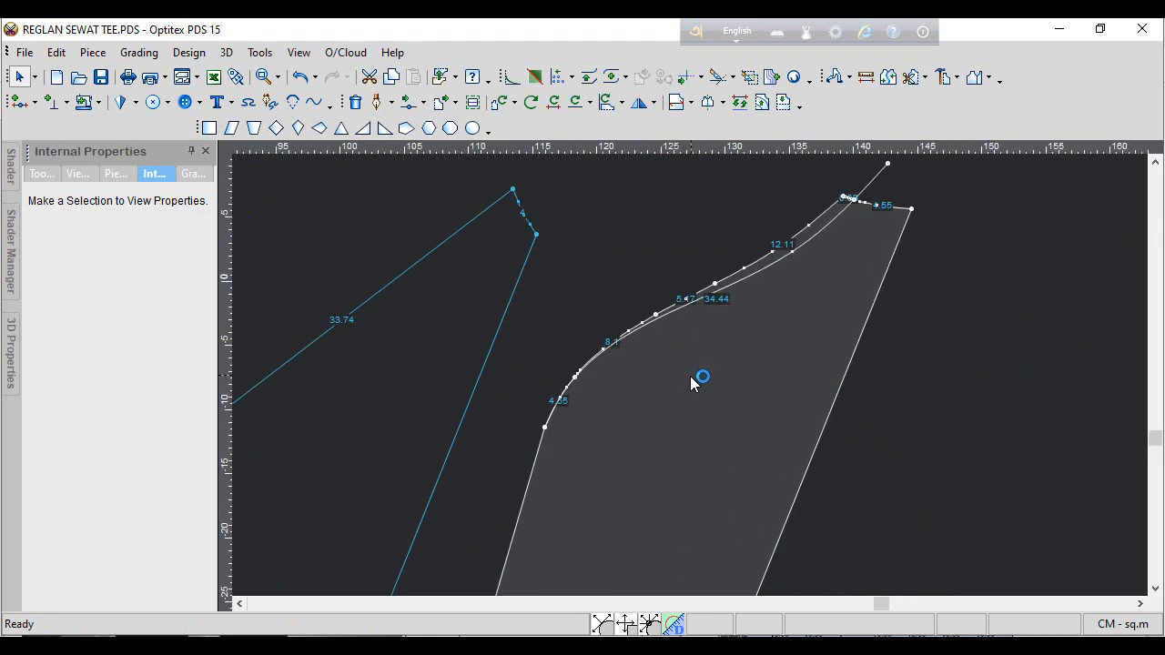
# - Delete the leftover internal curve from the front sleeve piece and all intermediate points along its raglan edge
pyautogui.click(777, 264)
pyautogui.press('Delete')
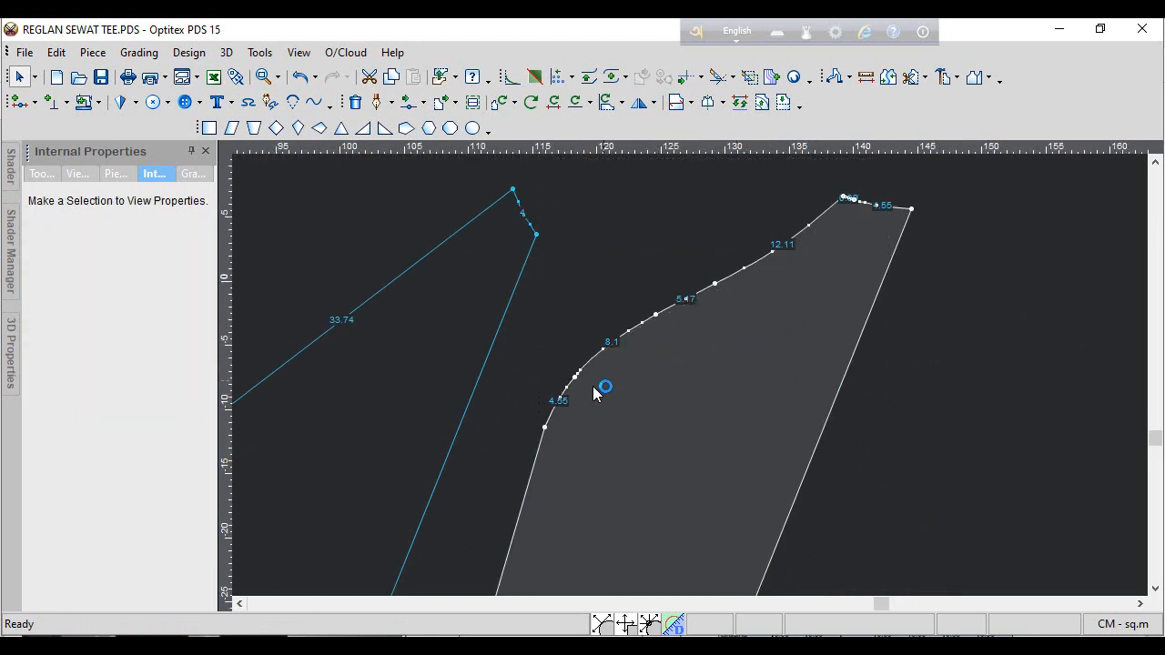
pyautogui.click(559, 397)
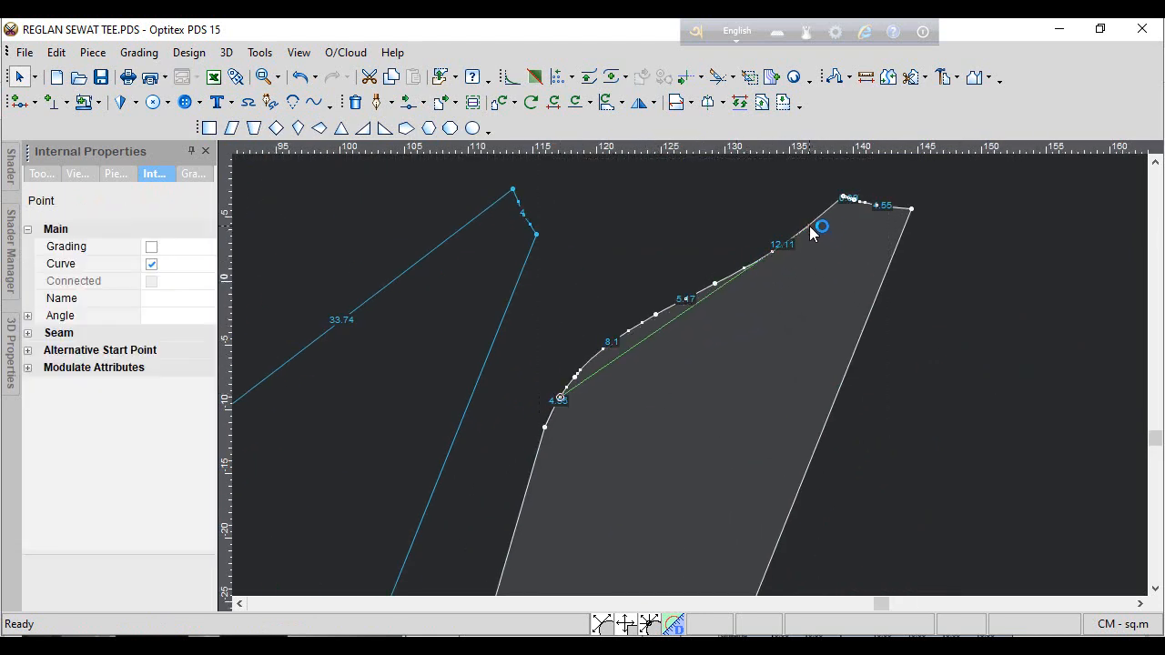
pyautogui.press('Delete')
# - Add a point on the front sleeve's raglan edge near the underarm, moved inward about 1.49 cm, and make it a curve point
pyautogui.press('m')
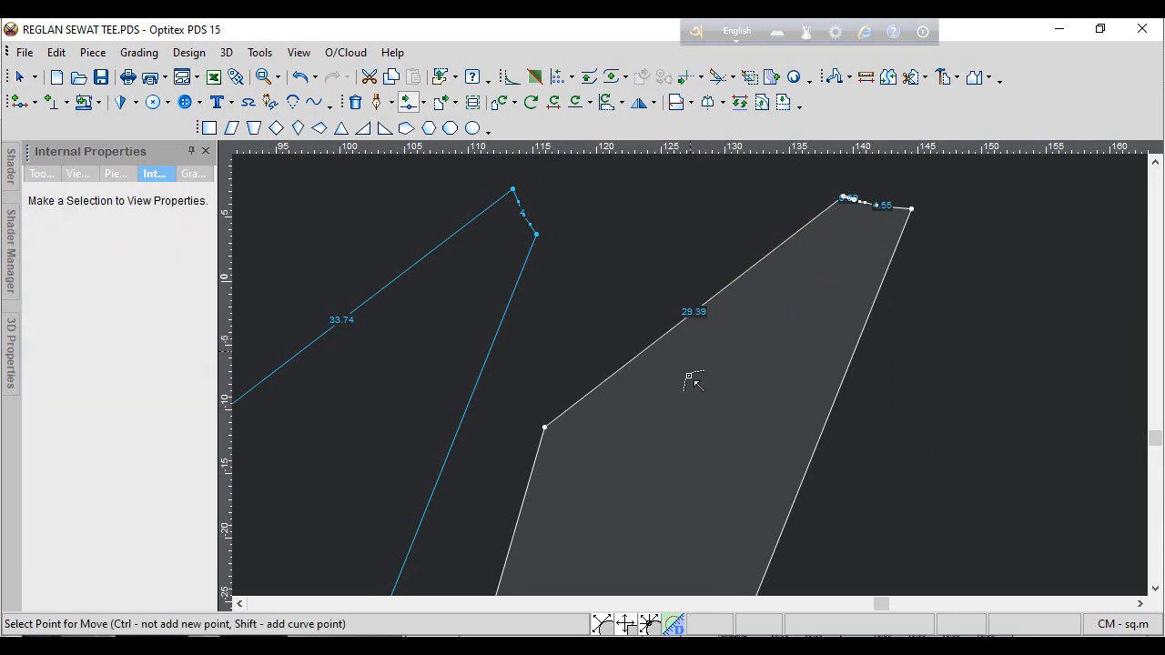
pyautogui.scroll(2, 690, 375)
pyautogui.click(594, 384)
pyautogui.click(588, 414)
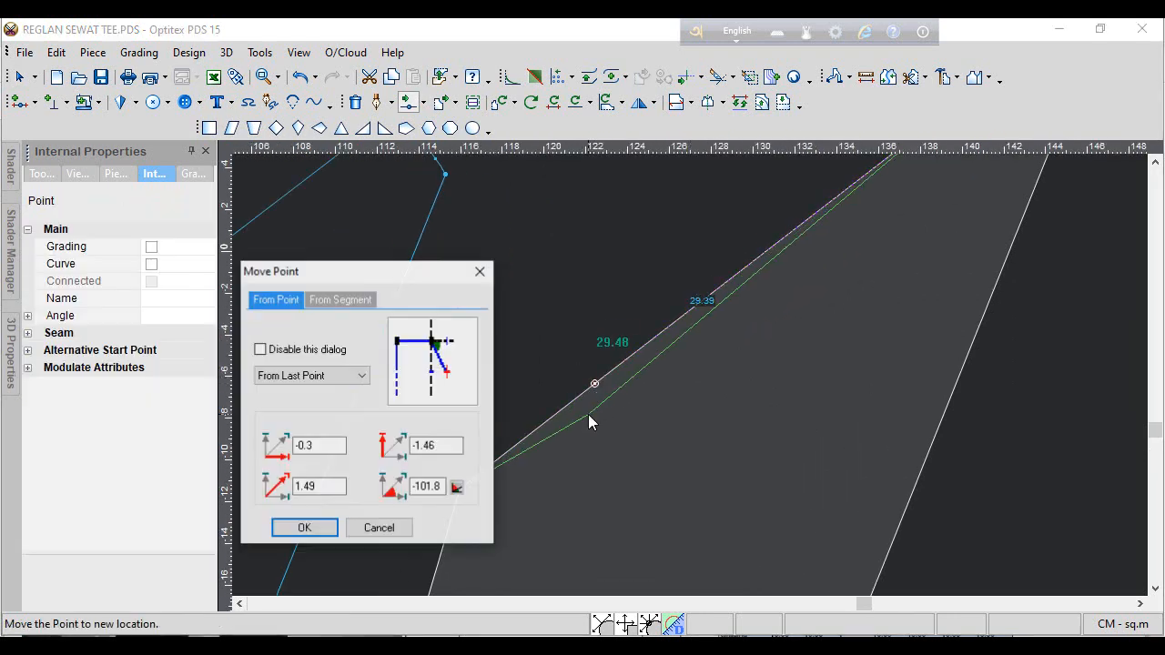
pyautogui.press('Return')
pyautogui.click(151, 263)
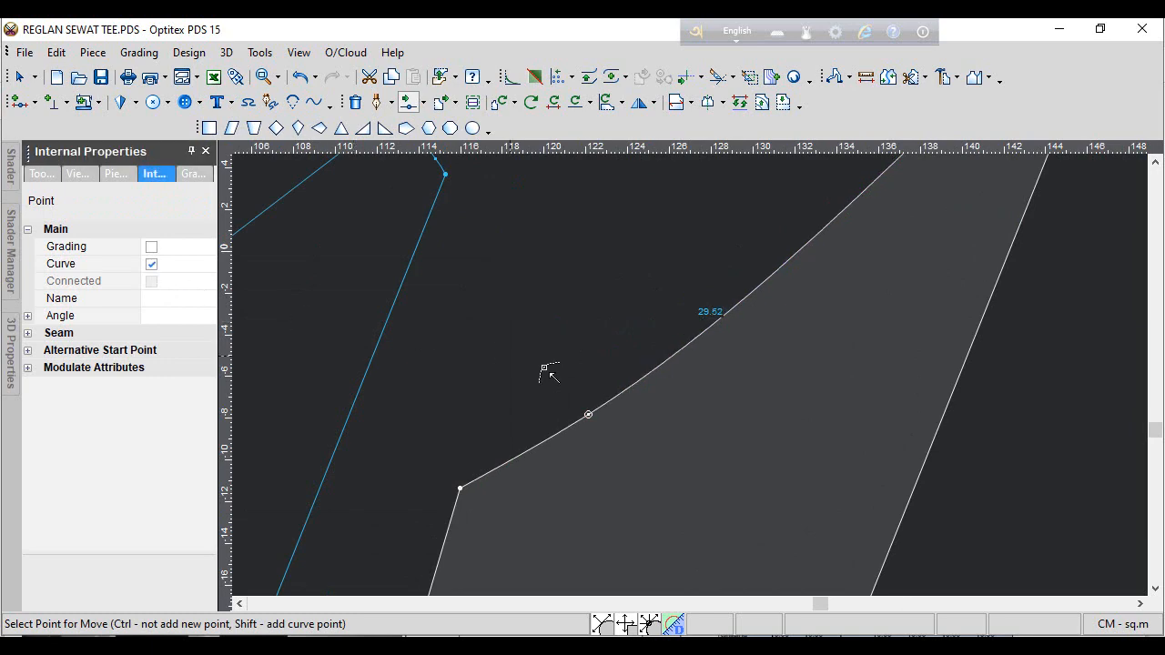
# - Add an inward-shifted point on the back sleeve's raglan edge near the underarm and make it a curve point
pyautogui.scroll(-2, 678, 389)
pyautogui.click(426, 397)
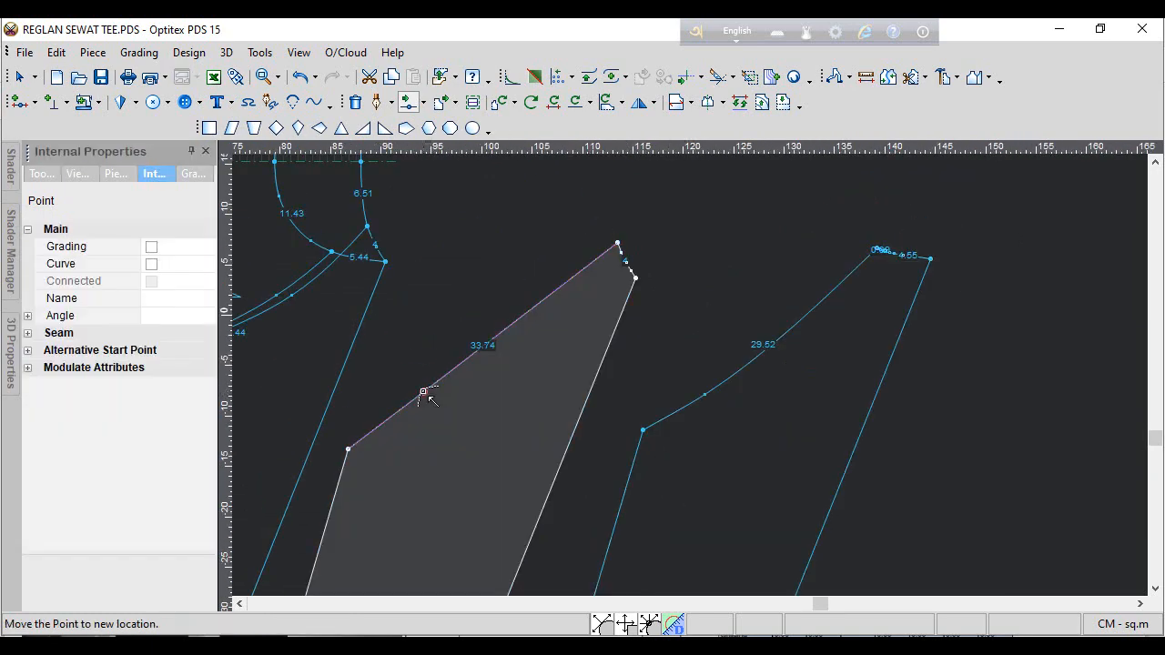
pyautogui.click(423, 406)
pyautogui.press('Return')
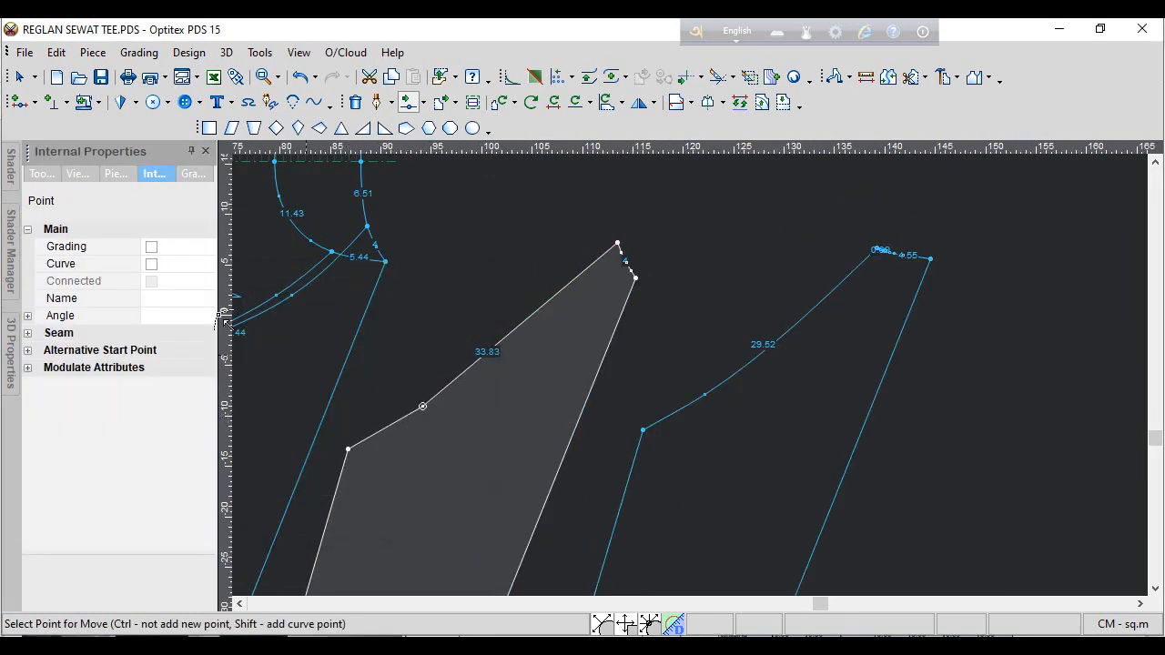
pyautogui.click(152, 264)
pyautogui.scroll(-2, 700, 390)
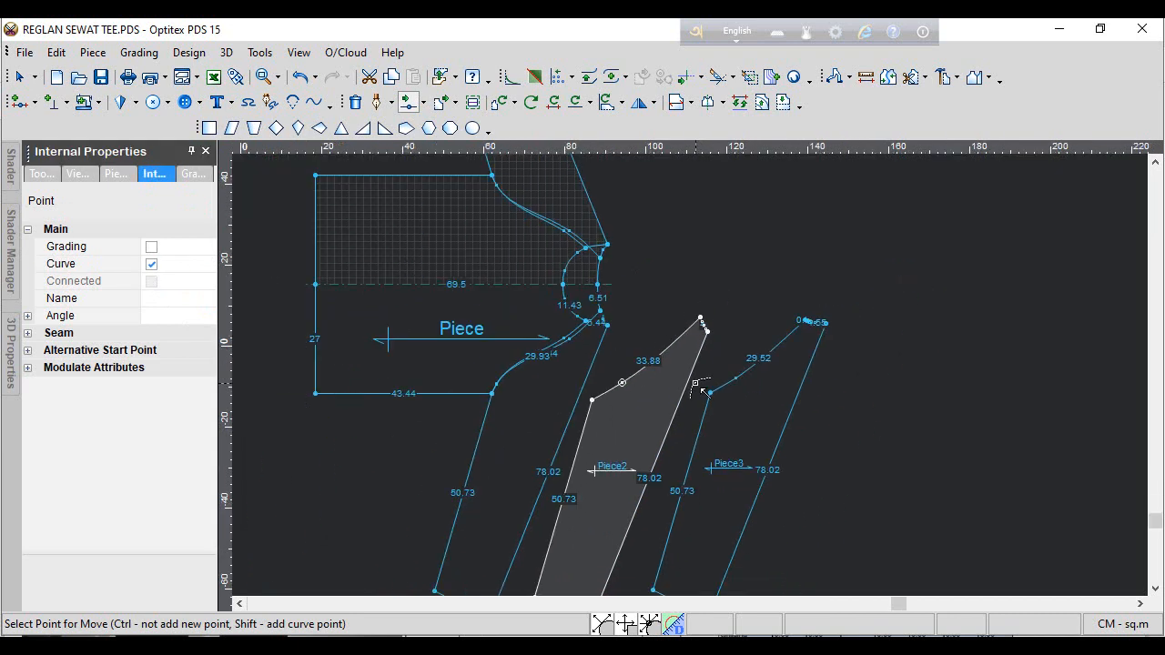
# - Flip the front sleeve piece horizontally and move it clear of the back sleeve so their long centre edges face each other
pyautogui.rightClick(899, 308)
pyautogui.click(946, 304)
pyautogui.click(760, 402)
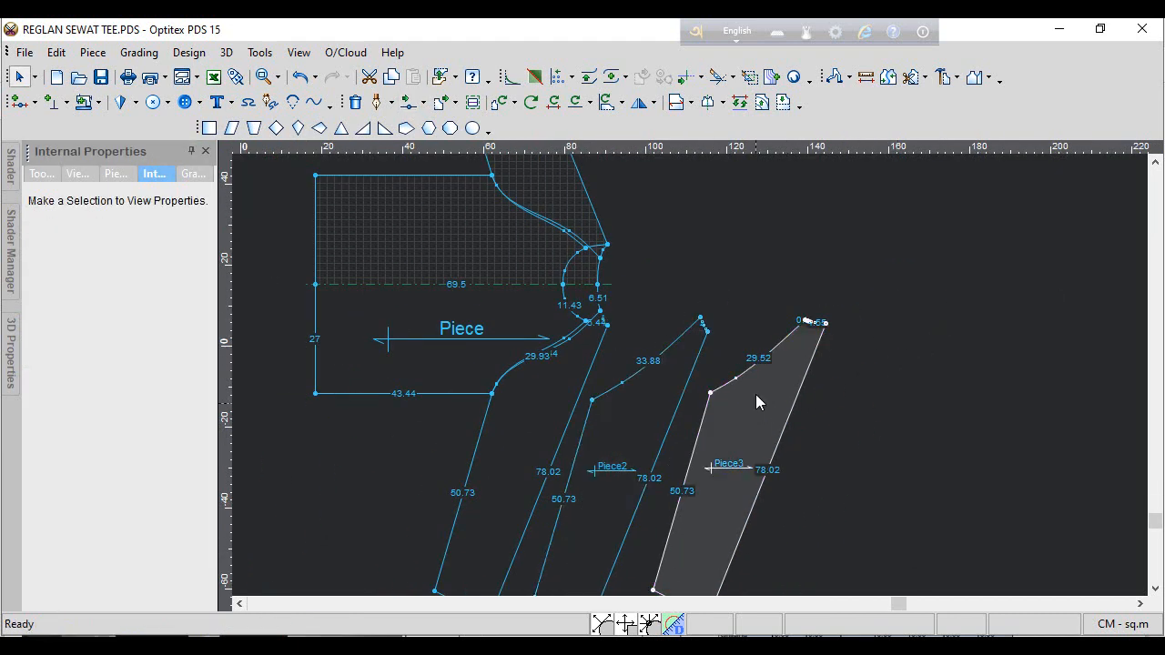
pyautogui.click(640, 102)
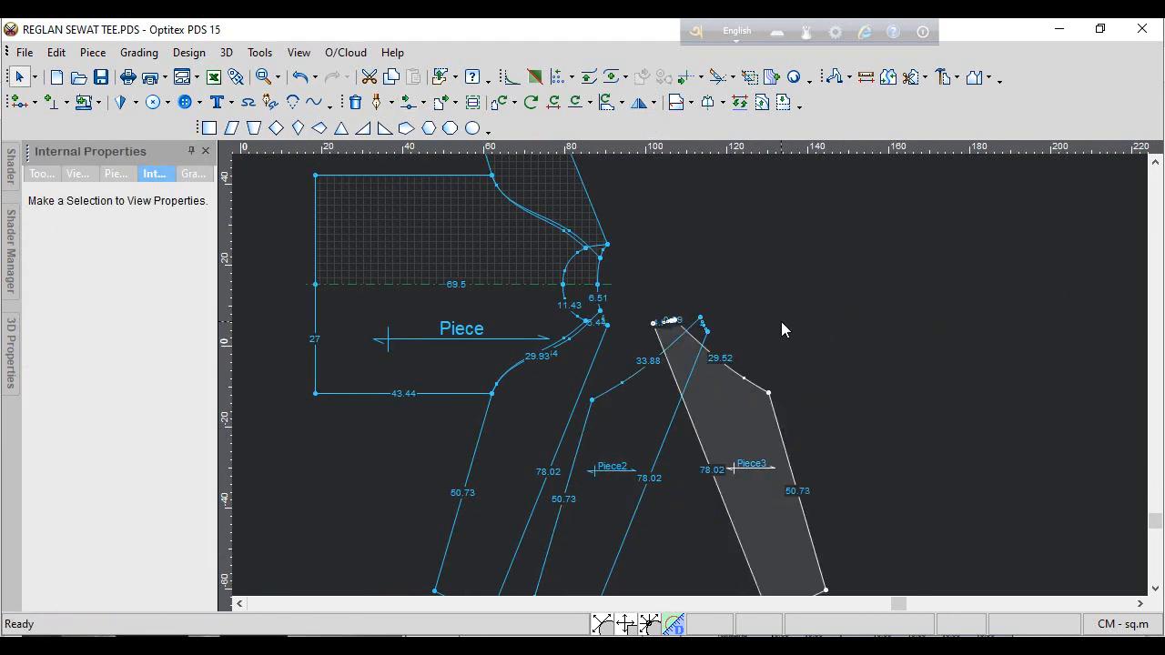
pyautogui.moveTo(747, 406); pyautogui.dragTo(835, 417)
pyautogui.scroll(2, 702, 382)
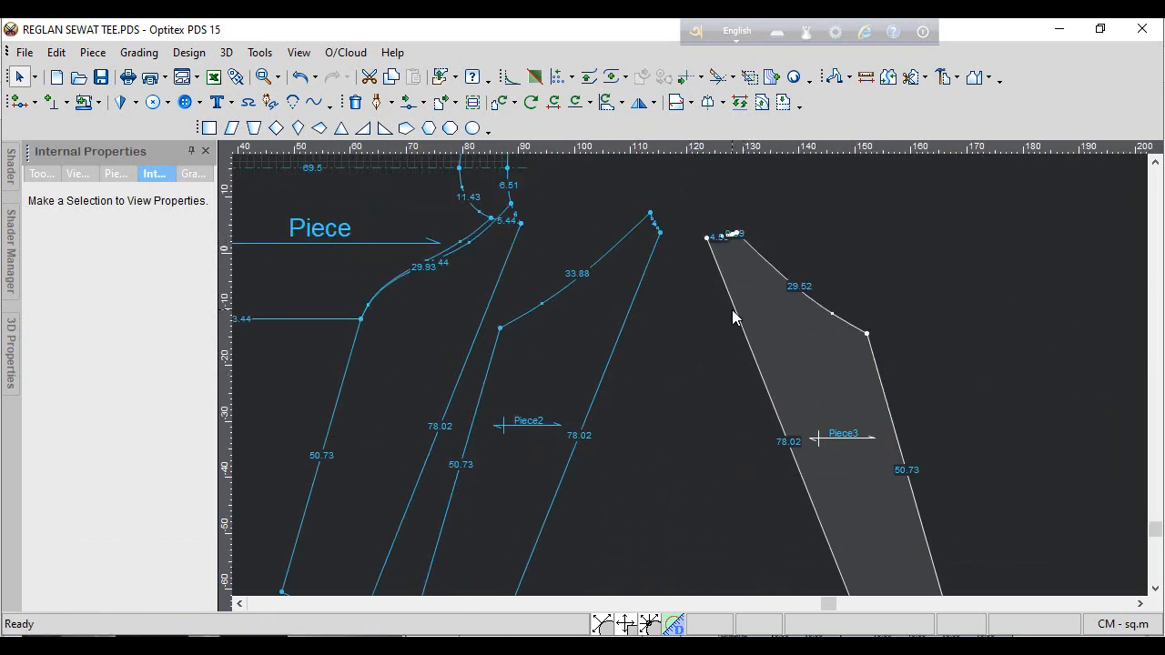
# - Join the back and front sleeve pieces into one sleeve along their long centre edges
pyautogui.click(890, 80)
pyautogui.click(577, 391)
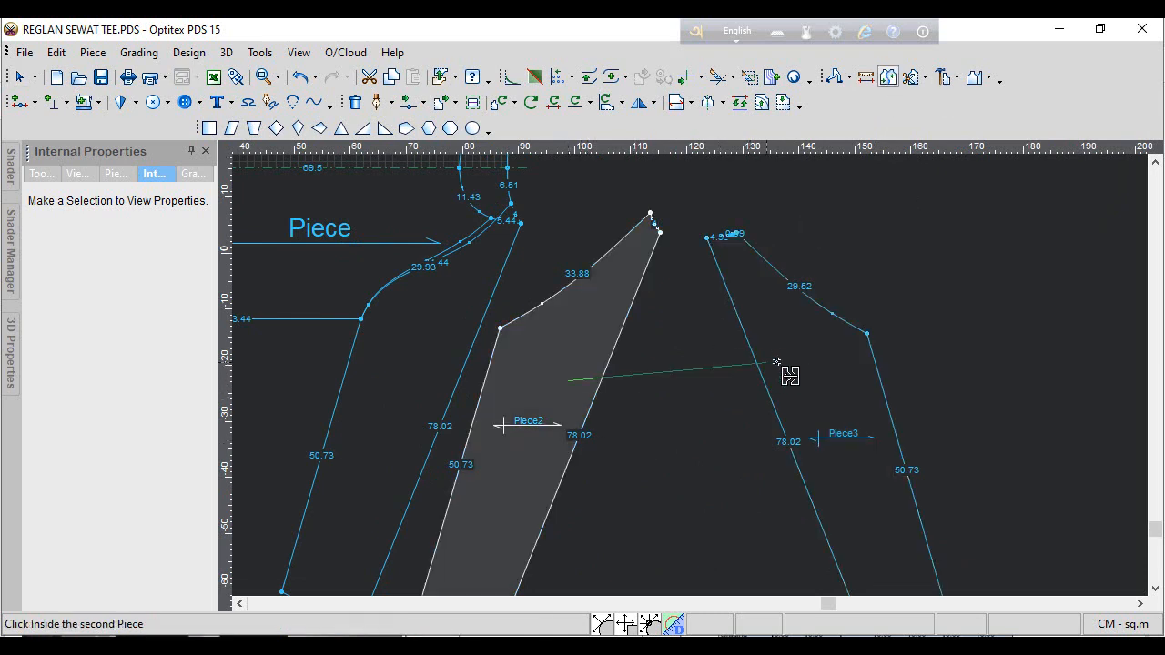
pyautogui.click(781, 391)
pyautogui.click(217, 321)
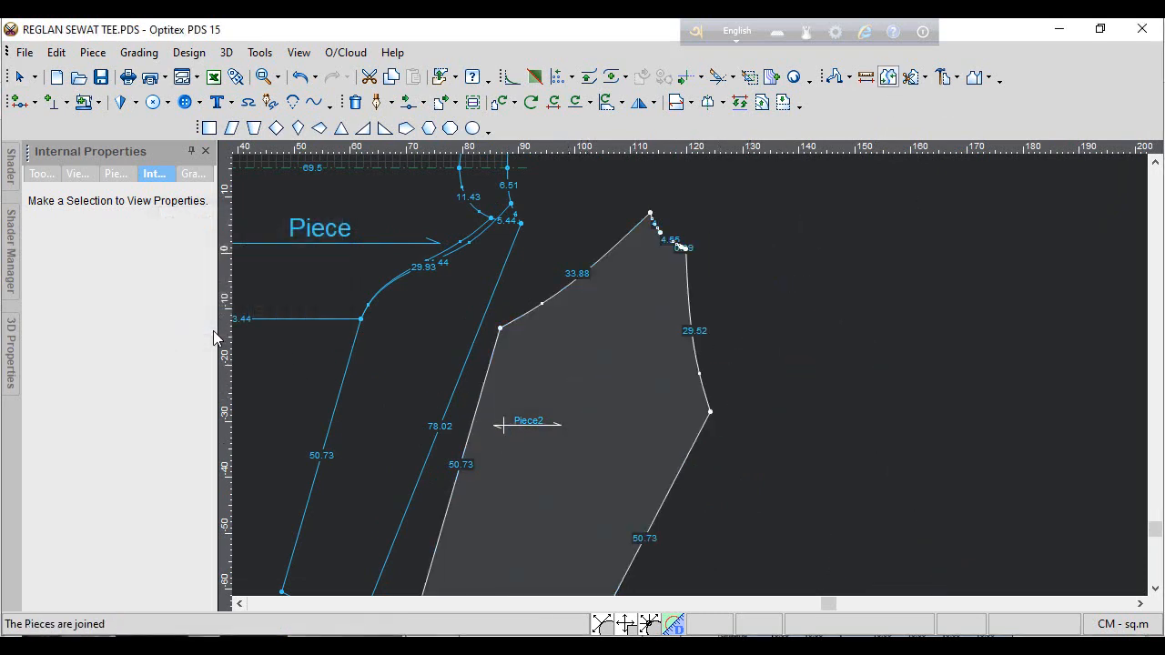
pyautogui.scroll(-2, 697, 385)
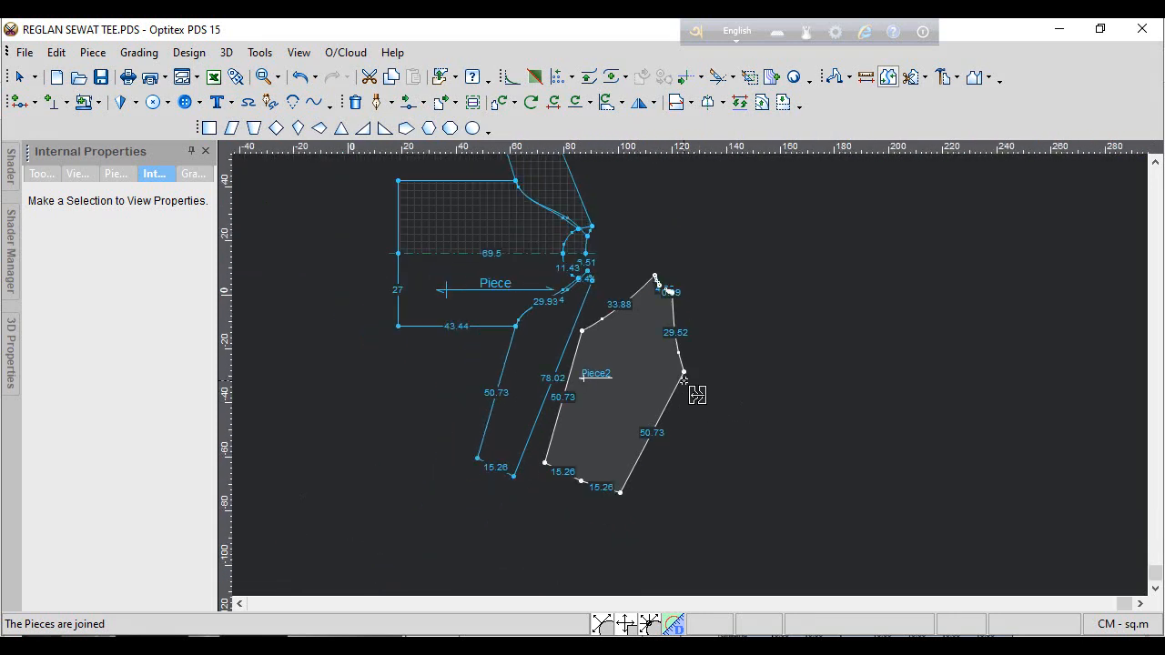
pyautogui.scroll(1, 697, 394)
pyautogui.rightClick(814, 306)
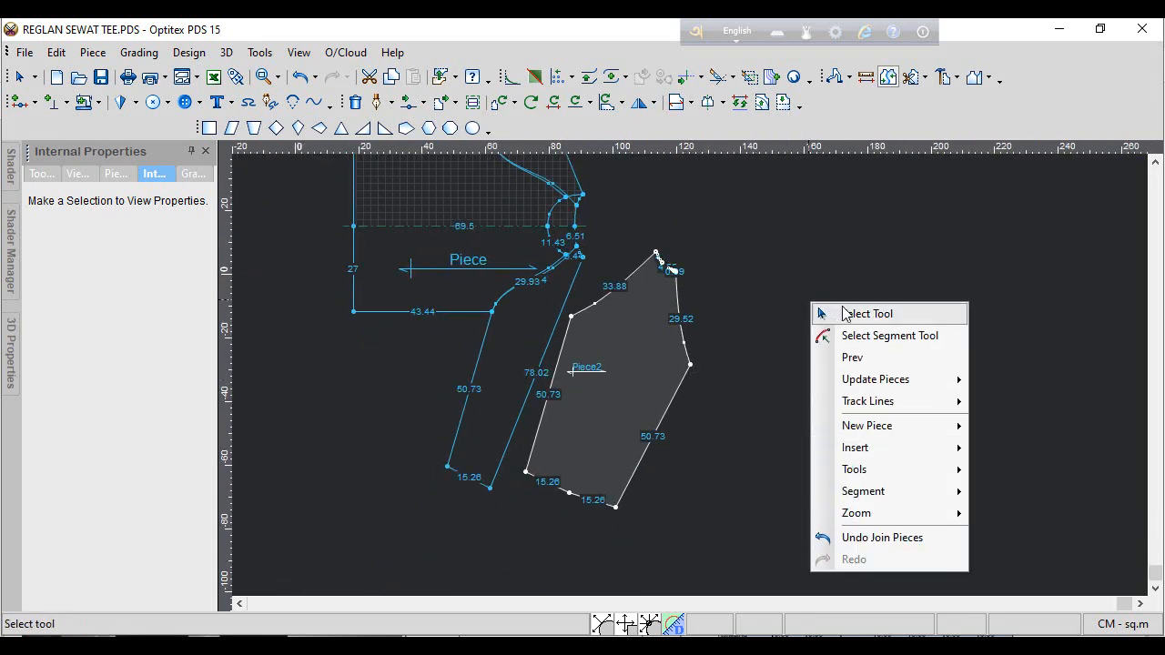
pyautogui.click(845, 312)
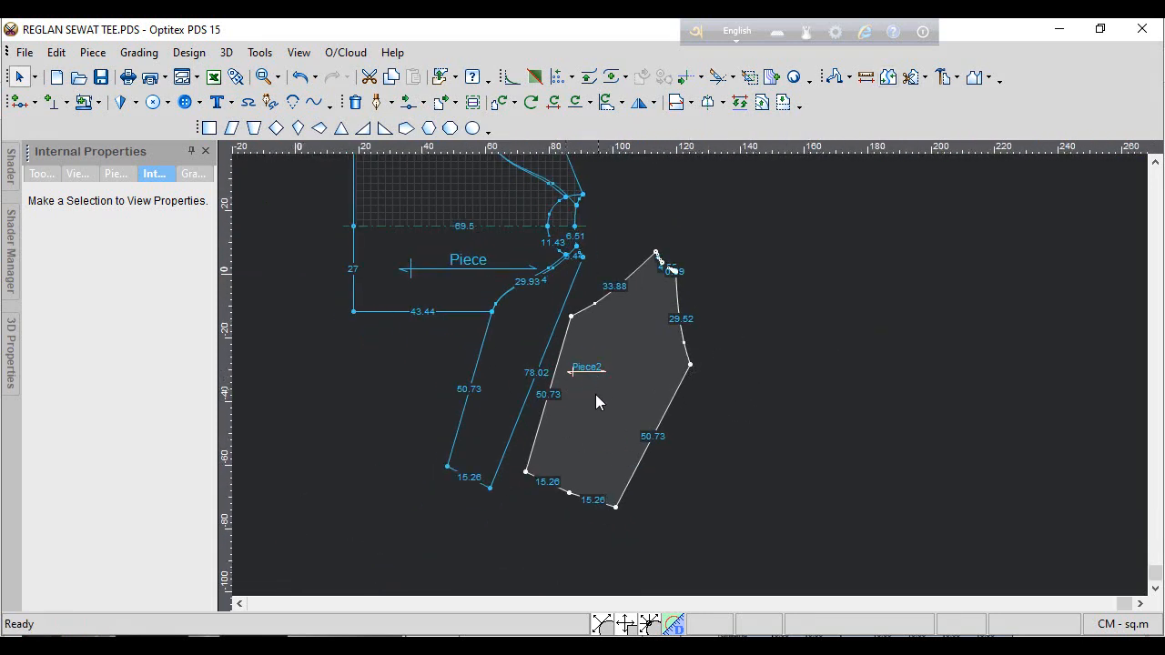
# - Set the joined sleeve's baseline direction from the neckline join point to the cuff midpoint, and create a new centred baseline
pyautogui.scroll(2, 600, 391)
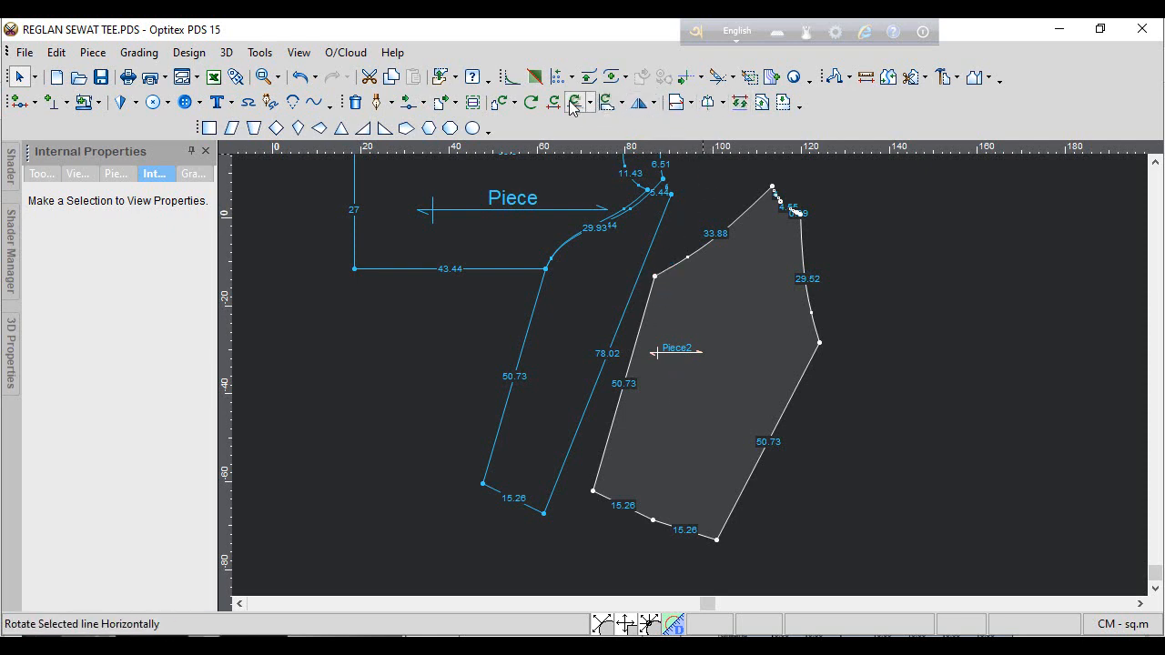
pyautogui.click(693, 103)
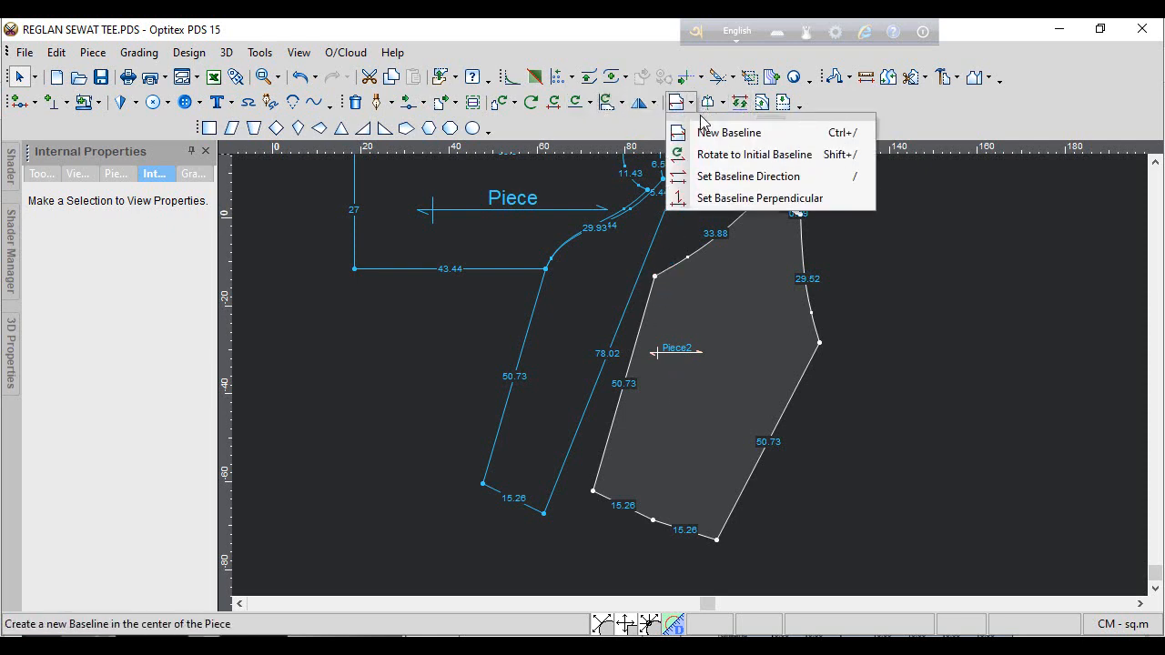
pyautogui.click(770, 177)
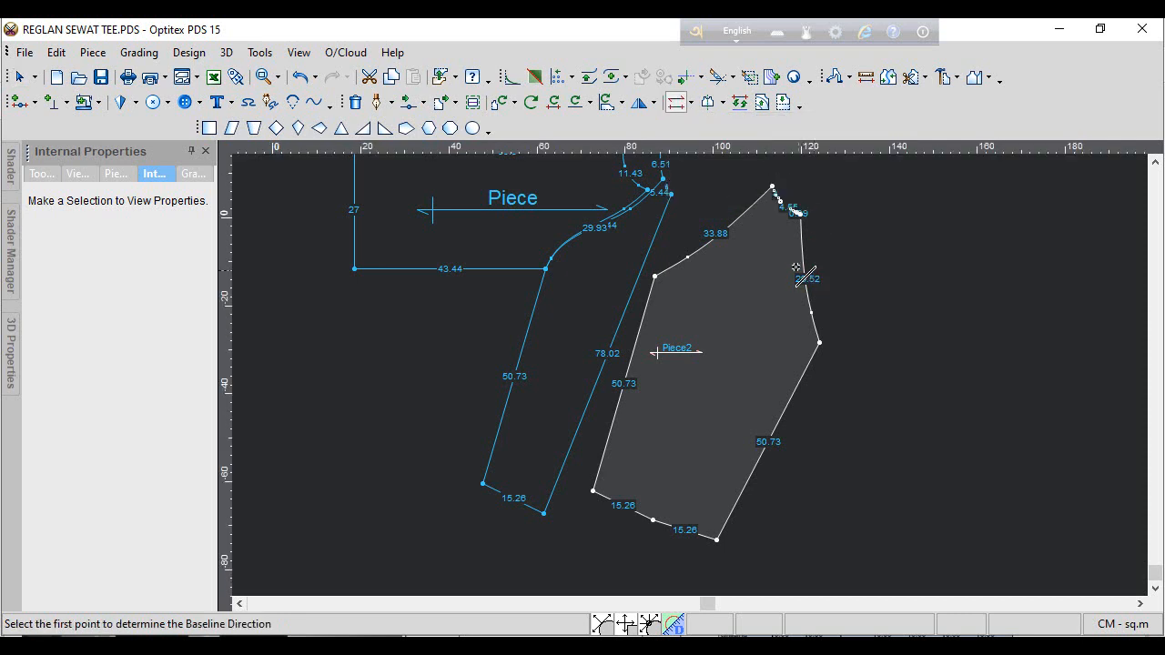
pyautogui.click(780, 203)
pyautogui.click(654, 521)
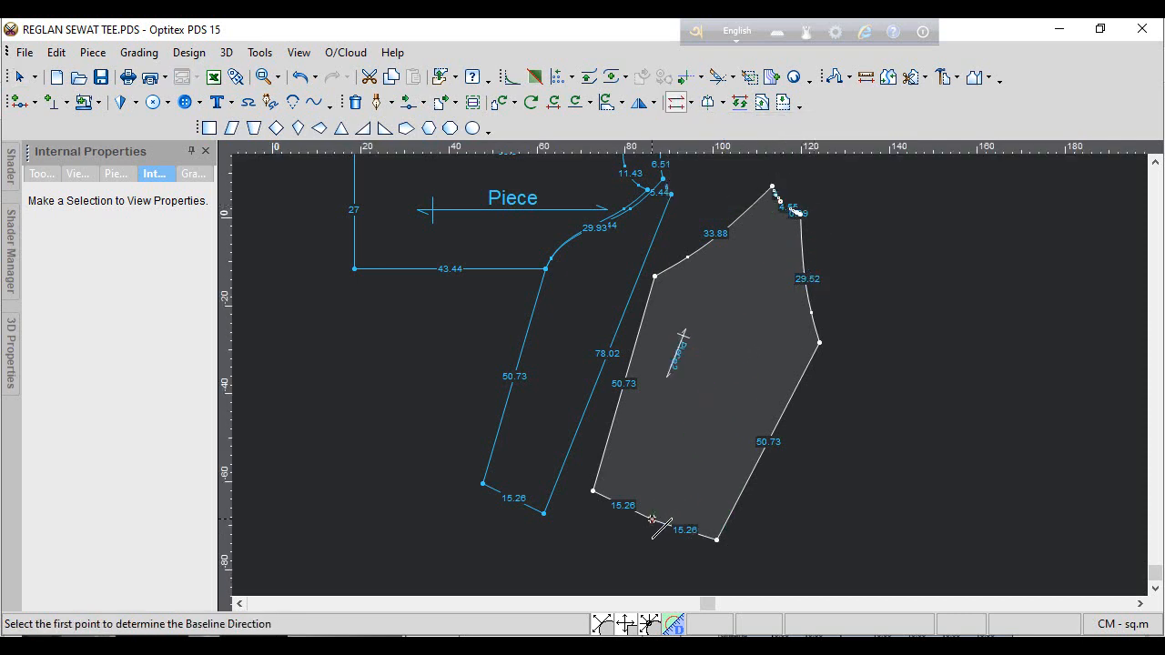
pyautogui.rightClick(925, 368)
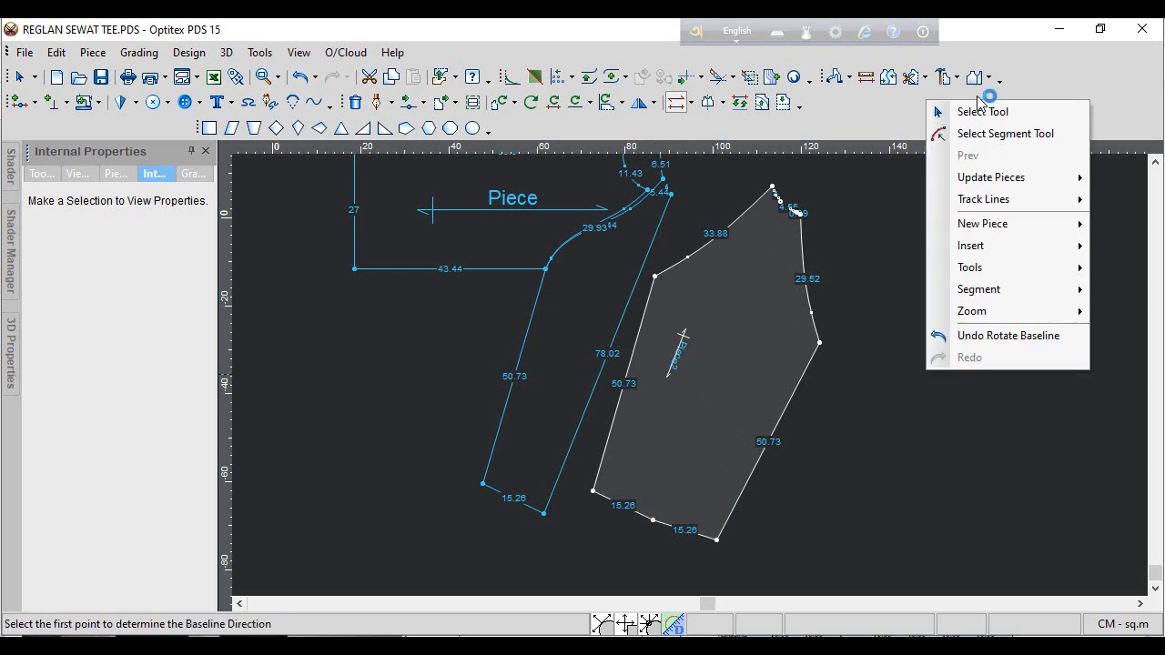
pyautogui.click(985, 111)
pyautogui.click(690, 102)
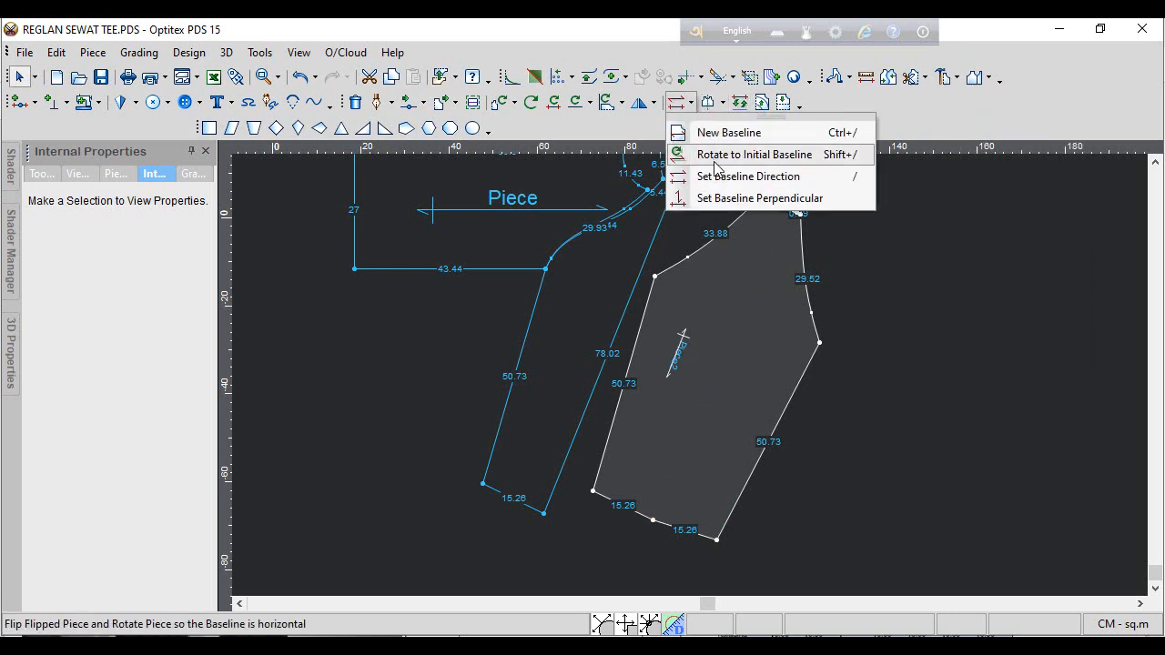
pyautogui.click(728, 133)
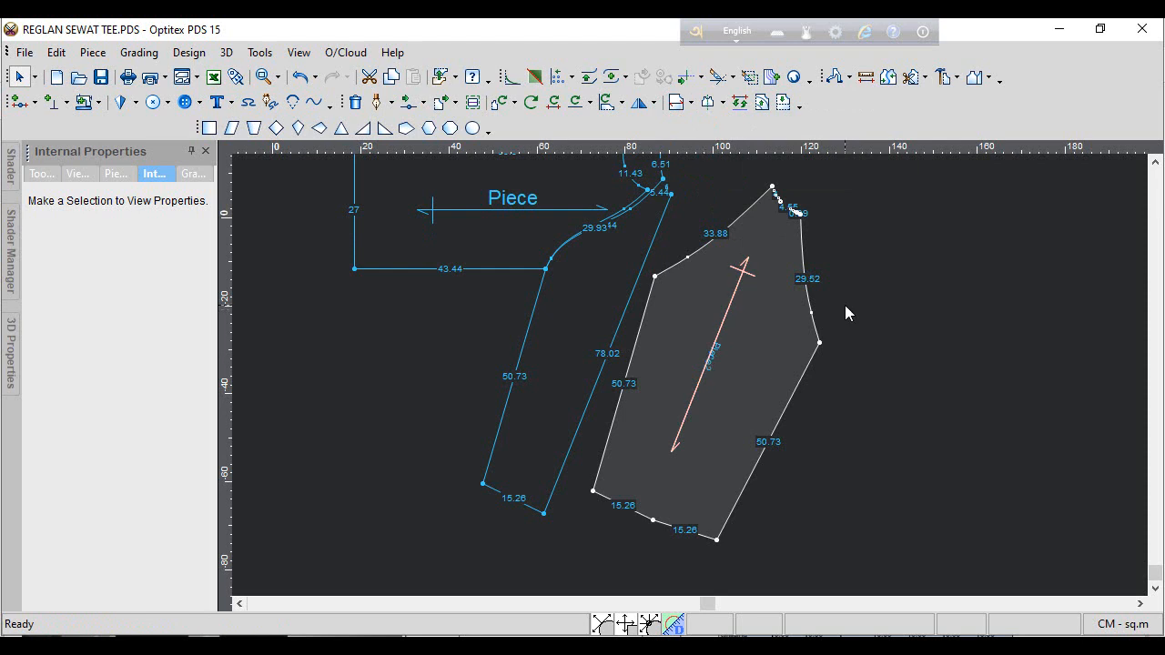
# - Rotate the sleeve to its initial baseline so it lies horizontal, and flip it so the cuff faces the body piece
pyautogui.click(691, 102)
pyautogui.click(731, 171)
pyautogui.moveTo(743, 331); pyautogui.dragTo(838, 324)
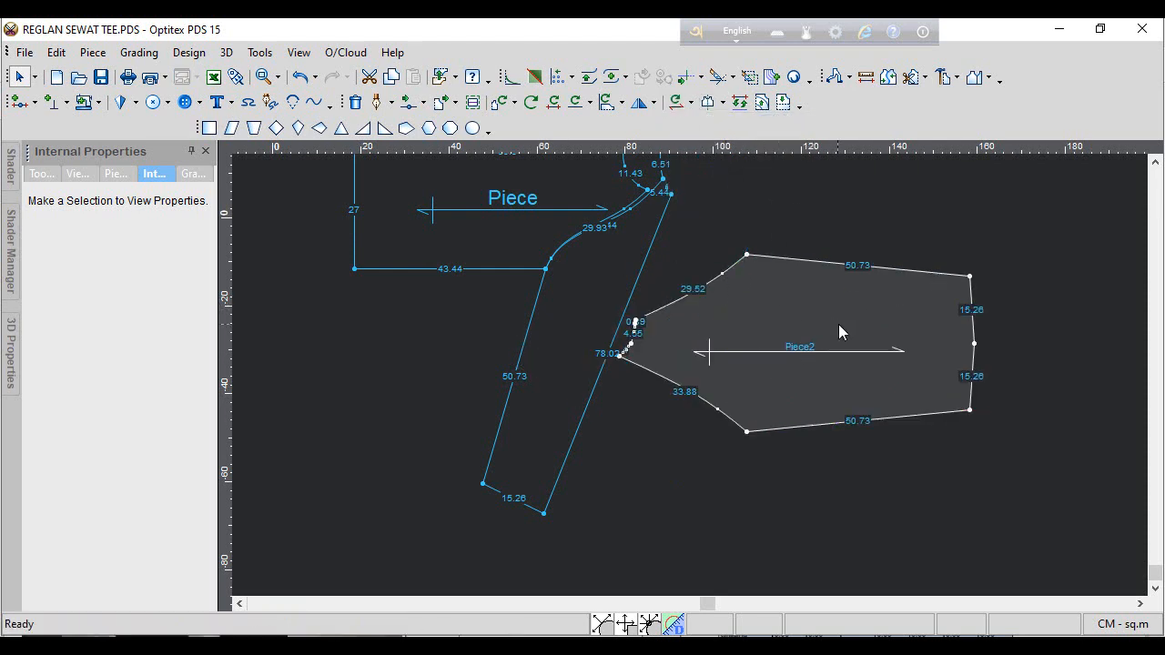
pyautogui.click(640, 102)
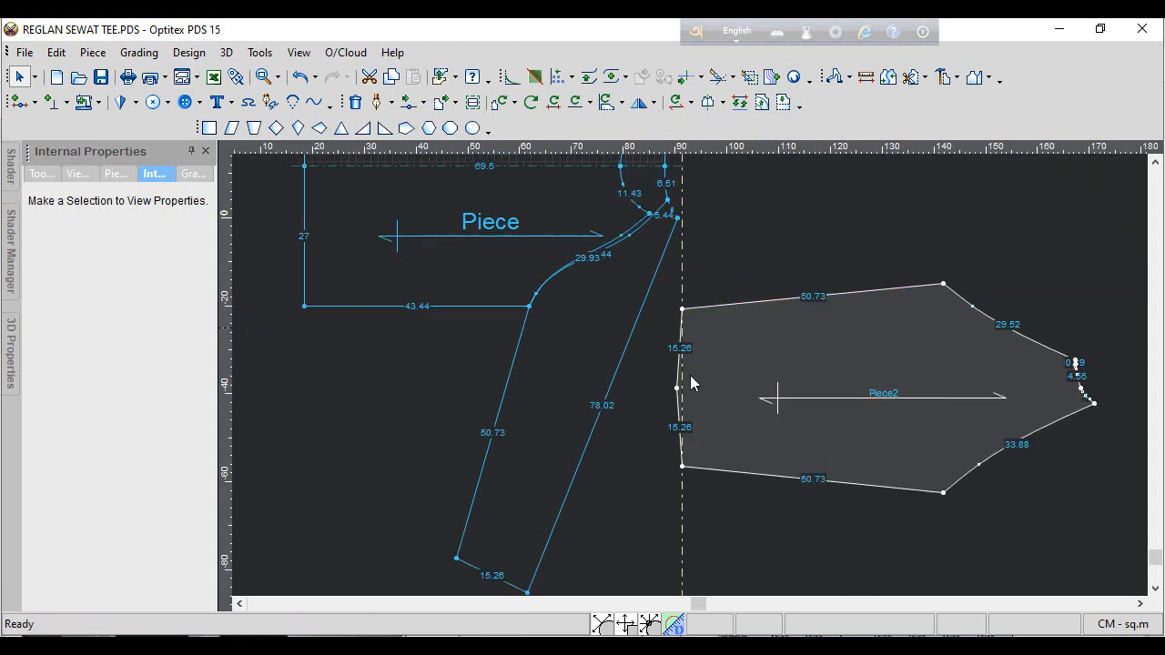
# - Move the vertical guide line from the cuff corners to the cuff's midpoint
pyautogui.scroll(3, 690, 382)
pyautogui.click(665, 388)
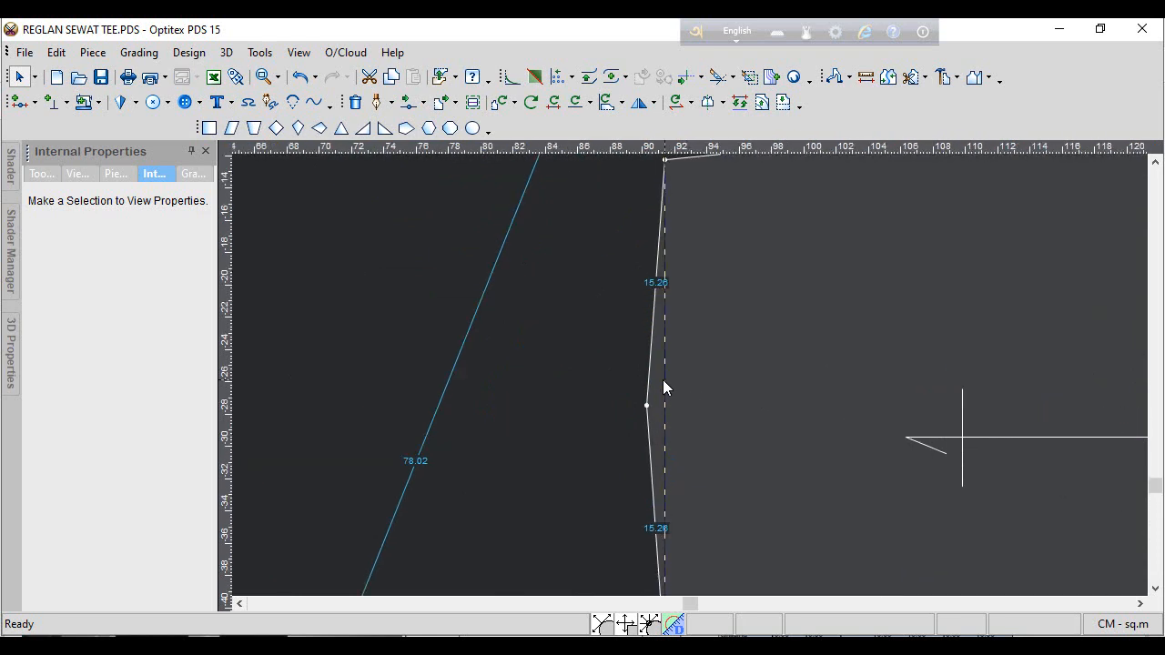
pyautogui.click(644, 402)
# - Move the sleeve's upper cuff corner outward onto the vertical guide line, keeping it in line with the underarm seam
pyautogui.scroll(-1, 655, 264)
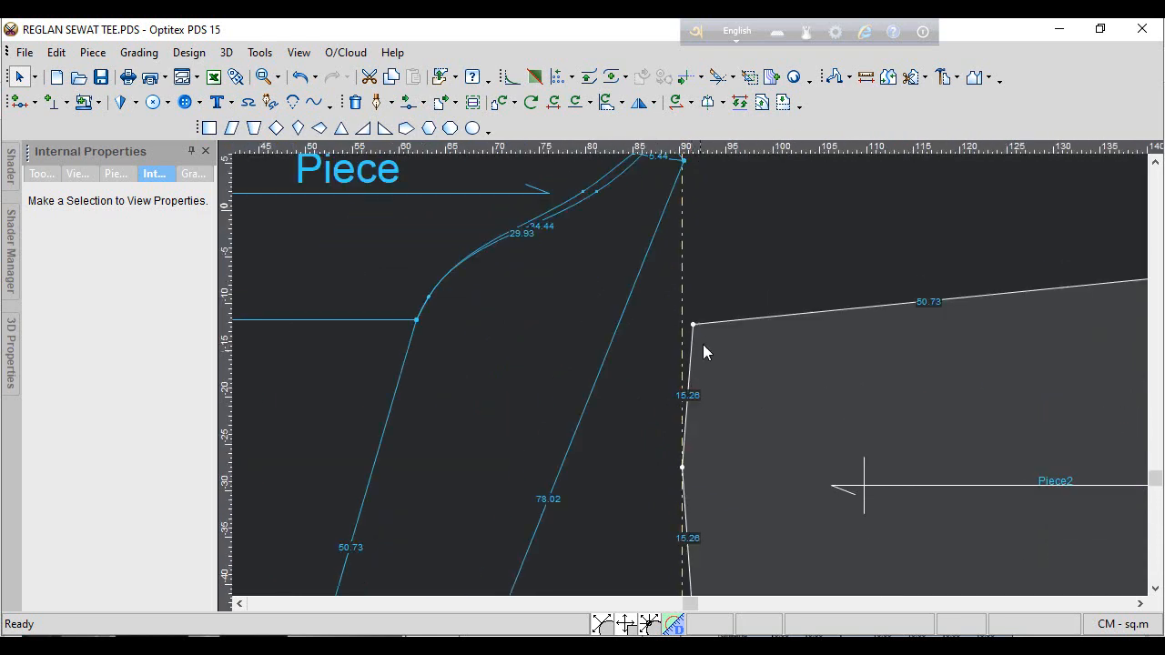
pyautogui.scroll(2, 701, 346)
pyautogui.press('m')
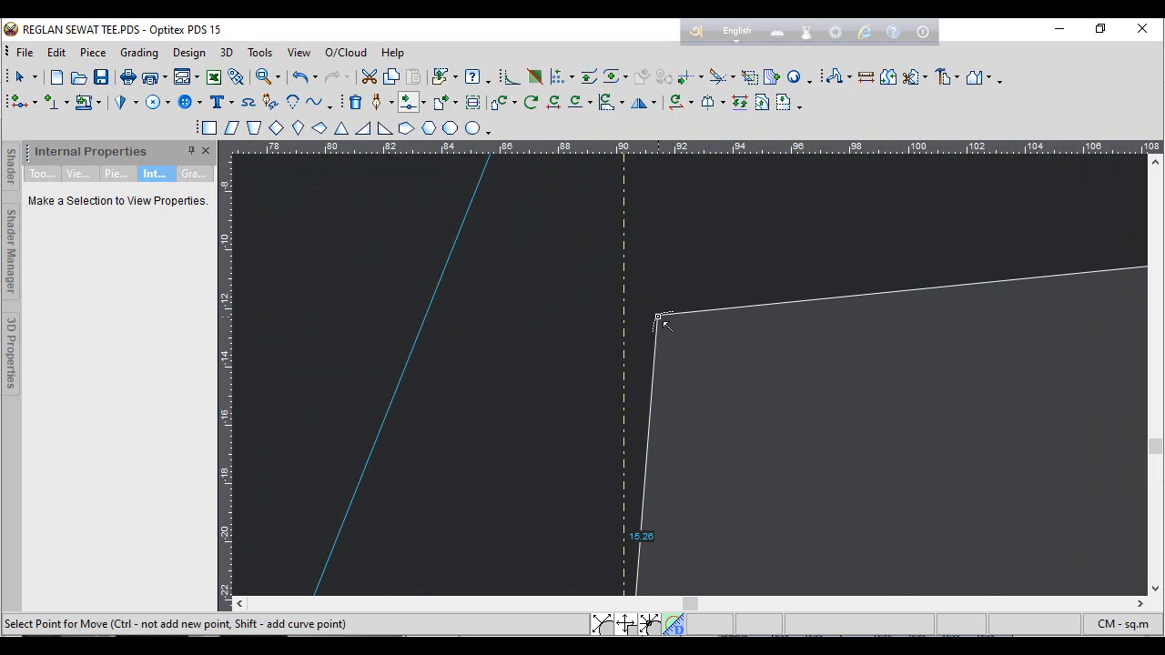
pyautogui.click(657, 315)
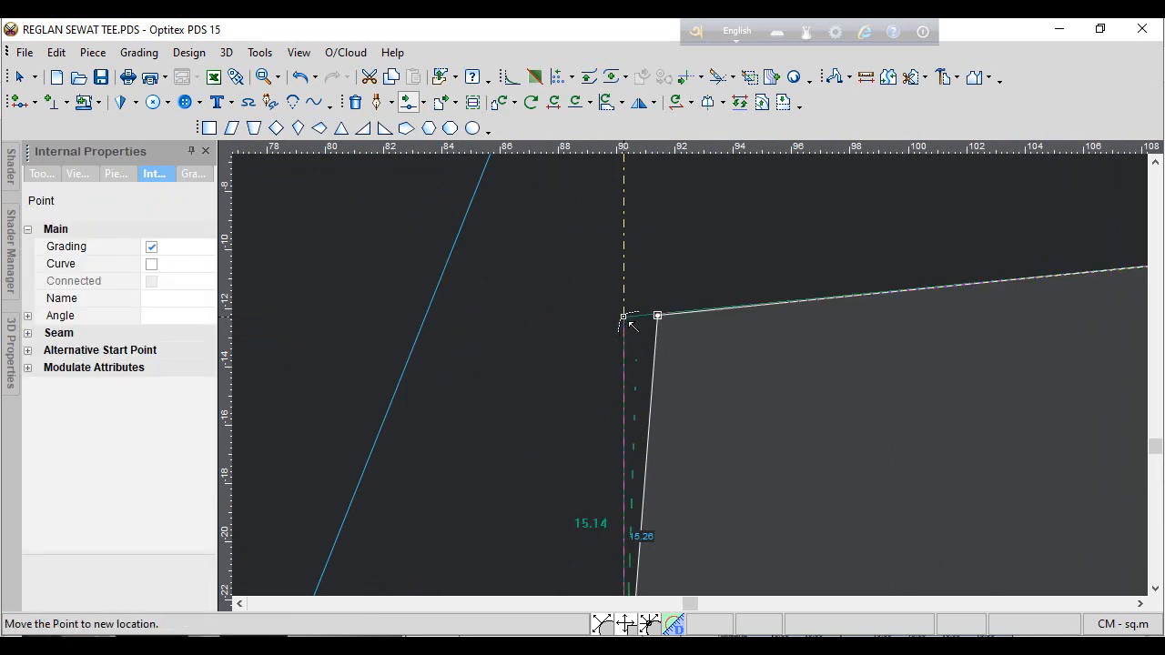
pyautogui.click(624, 325)
pyautogui.press('Return')
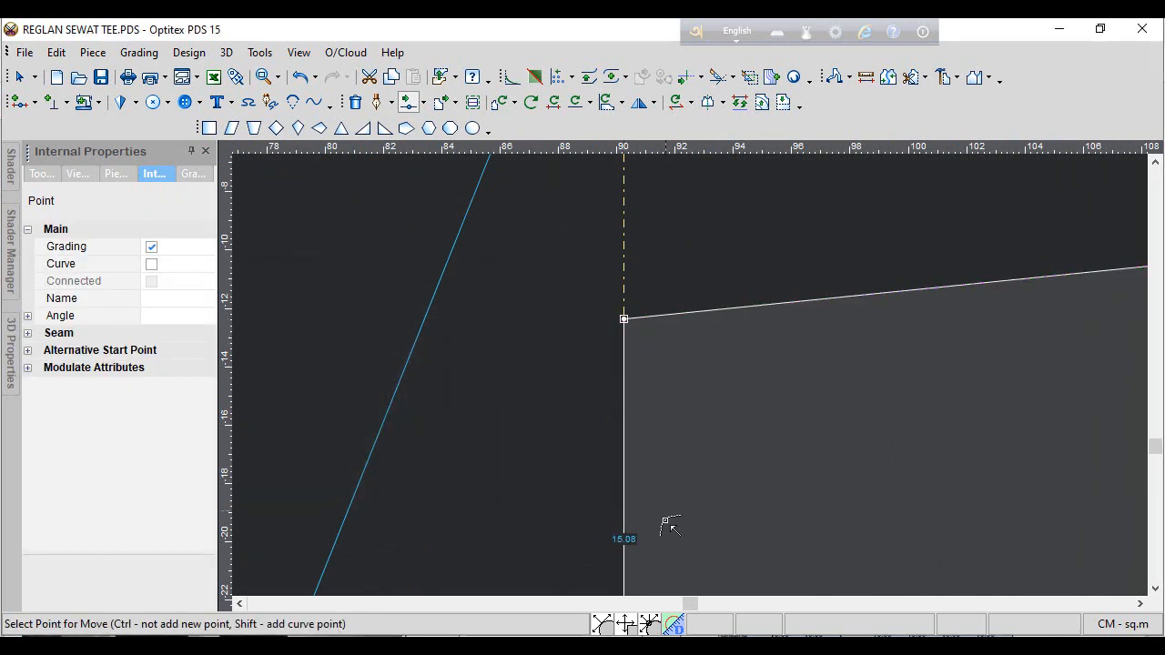
# - Move the sleeve's lower cuff corner outward onto the vertical guide line, and remove the guide line
pyautogui.scroll(-2, 752, 565)
pyautogui.scroll(2, 683, 364)
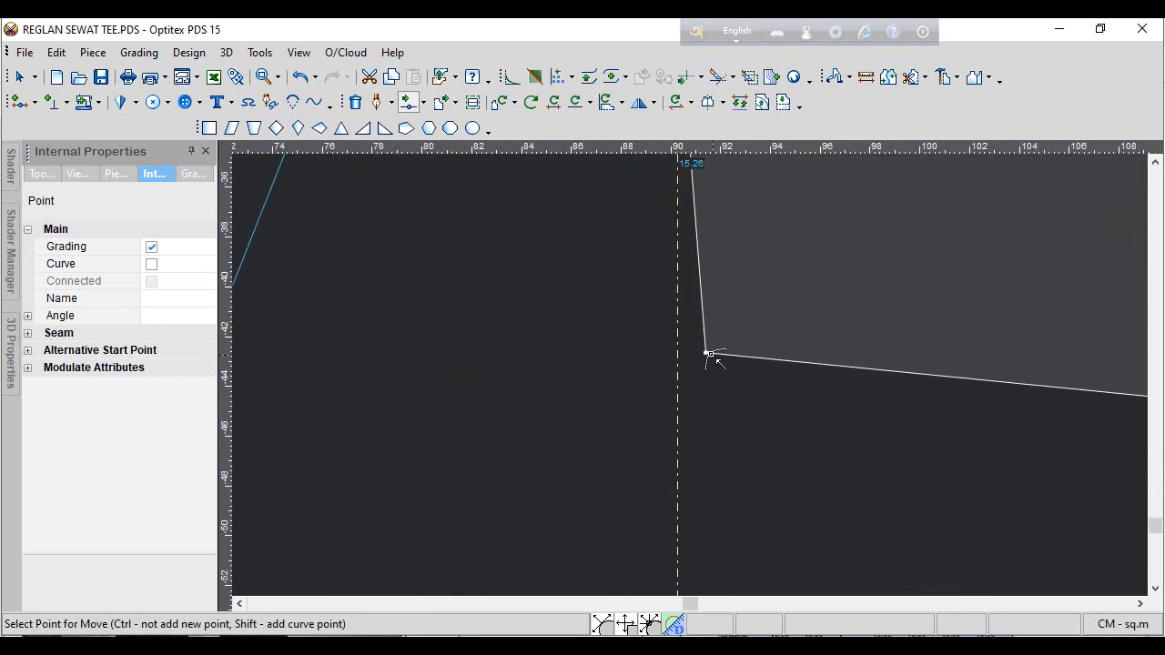
pyautogui.click(708, 355)
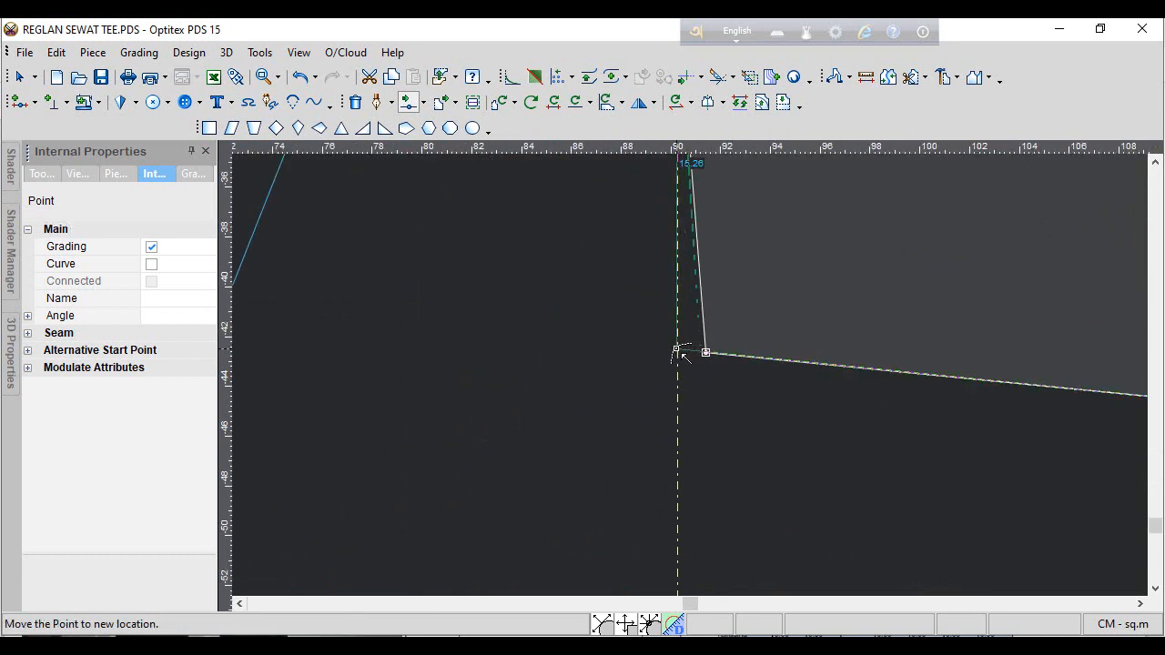
pyautogui.click(679, 351)
pyautogui.press('Return')
pyautogui.scroll(-4, 685, 410)
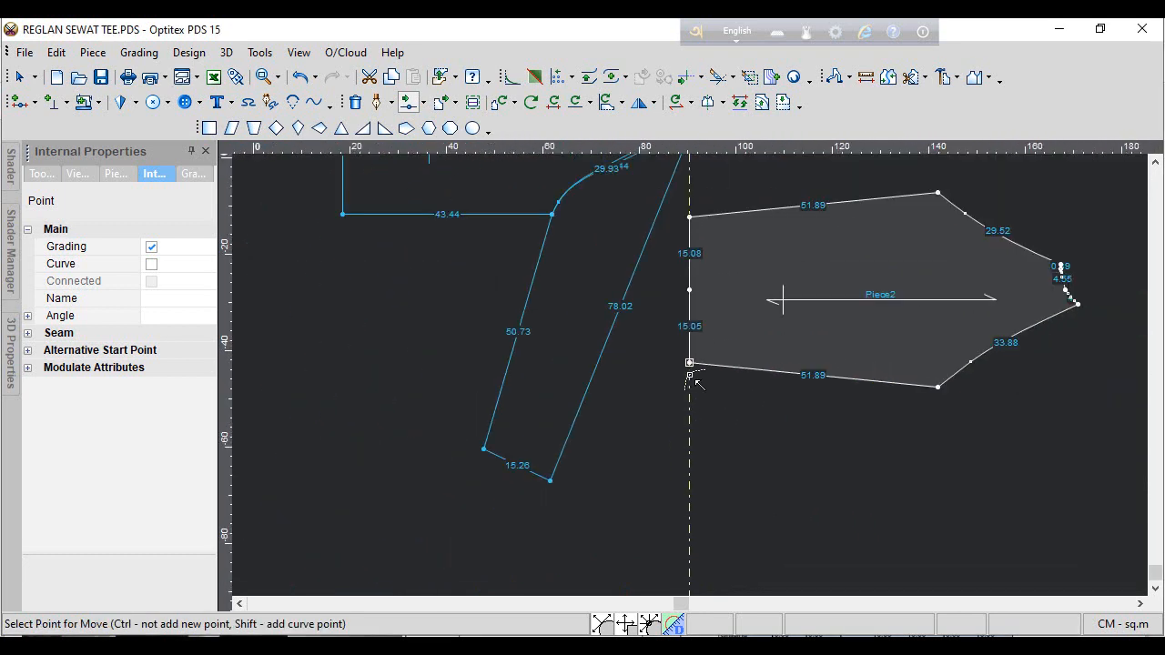
pyautogui.rightClick(943, 194)
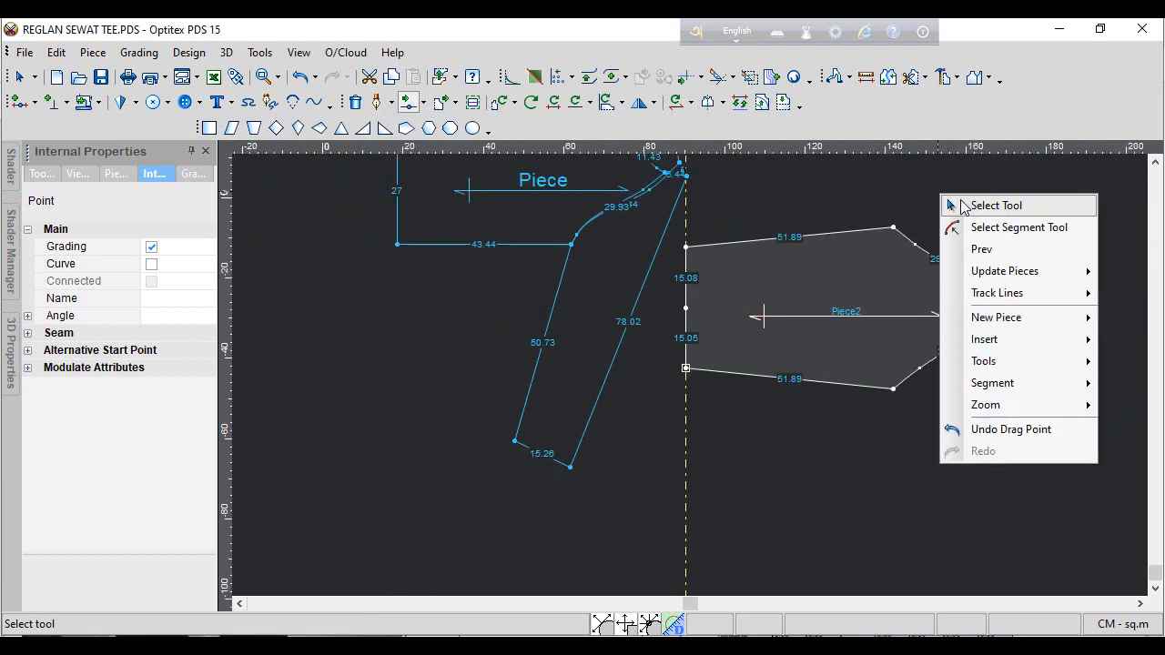
pyautogui.click(978, 202)
pyautogui.click(688, 466)
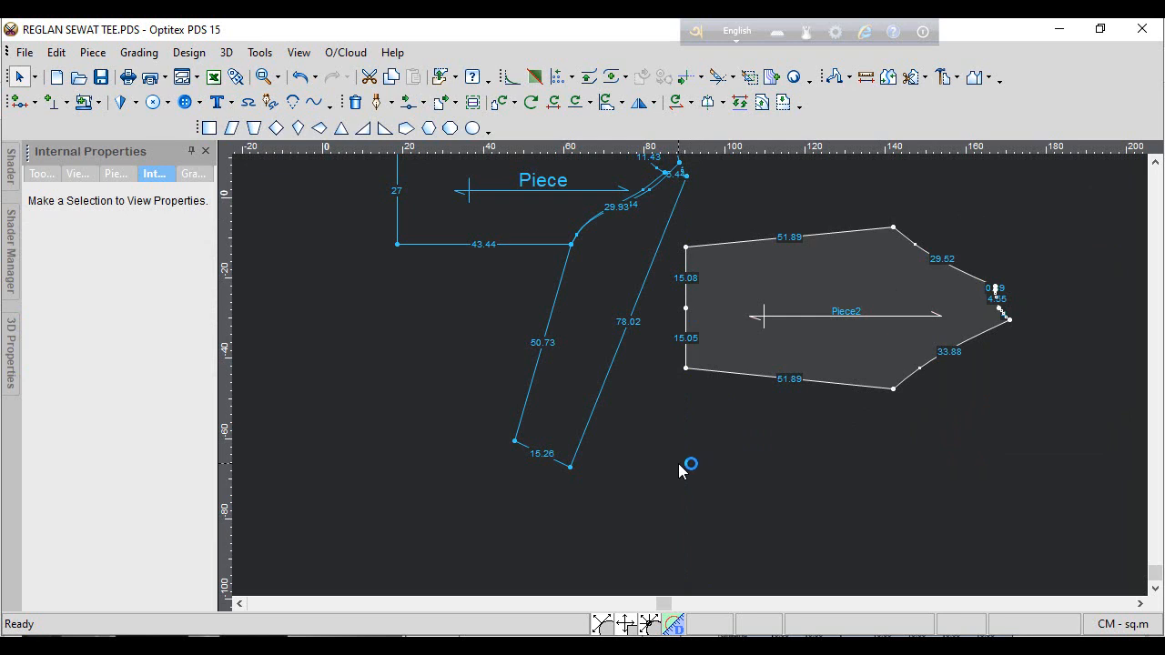
# - Start an internal bicep line on the upper underarm seam 2.5 cm from the armhole corner, adding a point on the contour
pyautogui.scroll(2, 692, 378)
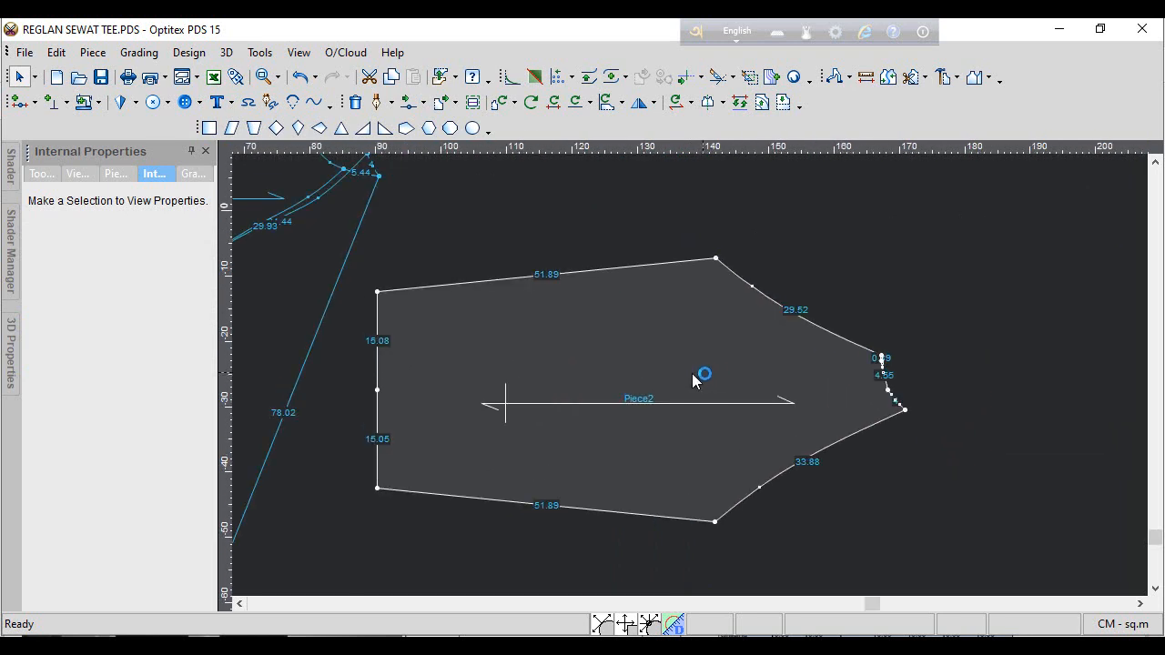
pyautogui.click(384, 128)
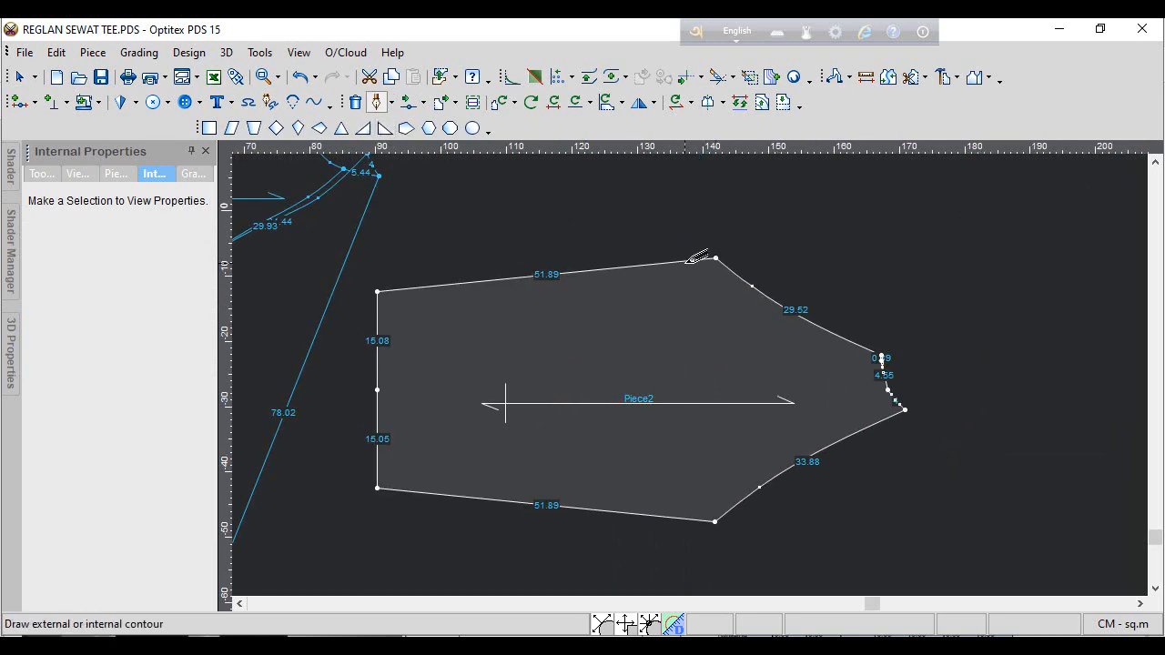
pyautogui.click(702, 259)
pyautogui.write('2')
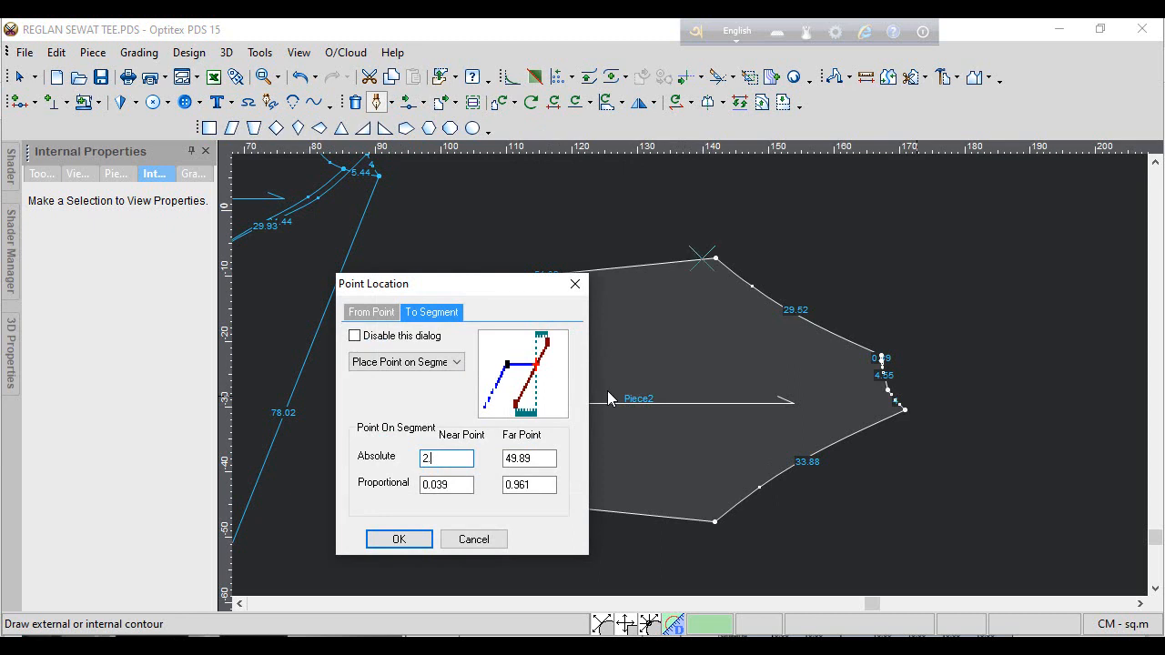
pyautogui.write('.5')
pyautogui.click(397, 538)
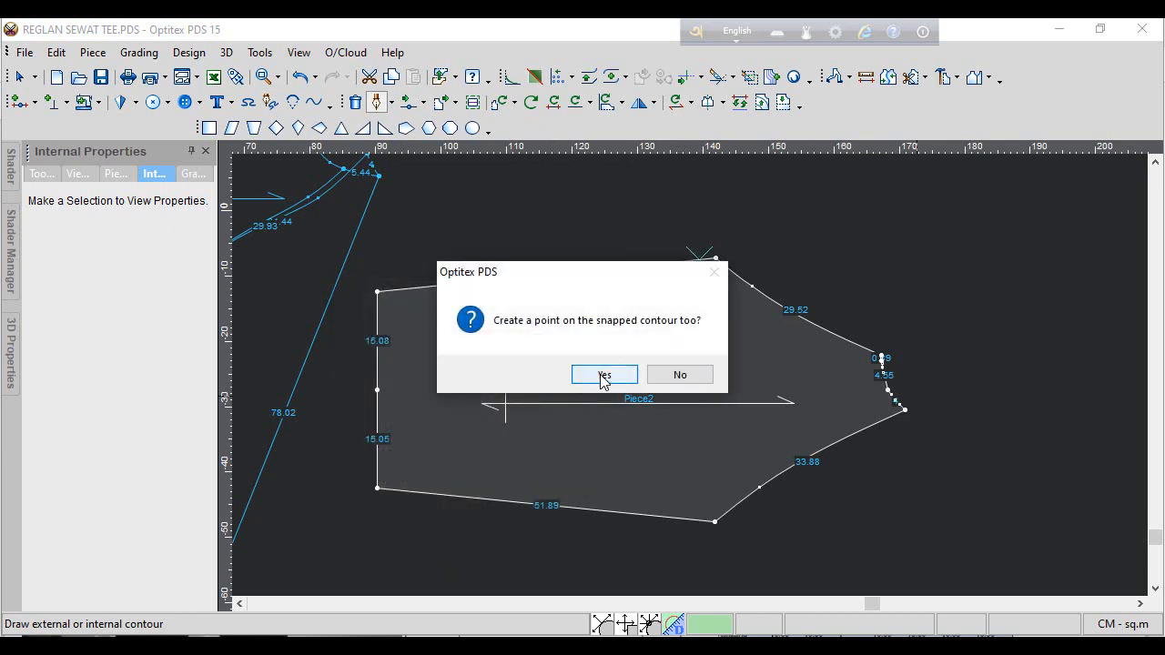
pyautogui.click(603, 374)
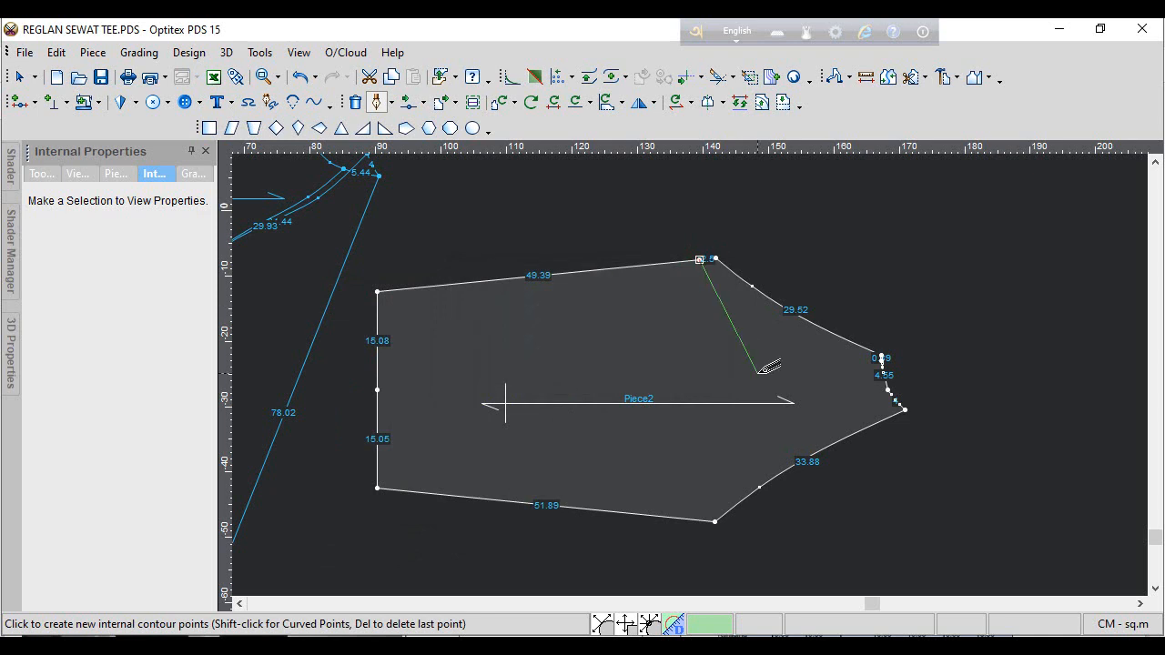
# - End the bicep line on the lower underarm seam 2.5 cm from the armhole corner, adding a contour point there, and finish the contour
pyautogui.click(698, 520)
pyautogui.write('2.5')
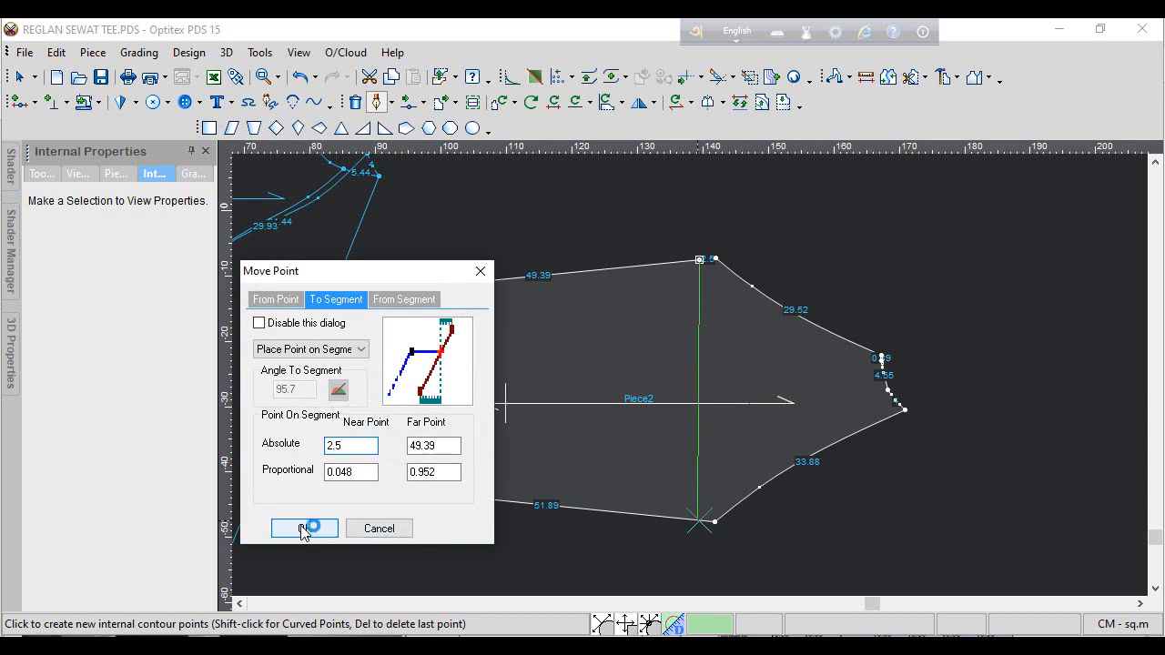
pyautogui.click(304, 527)
pyautogui.click(604, 374)
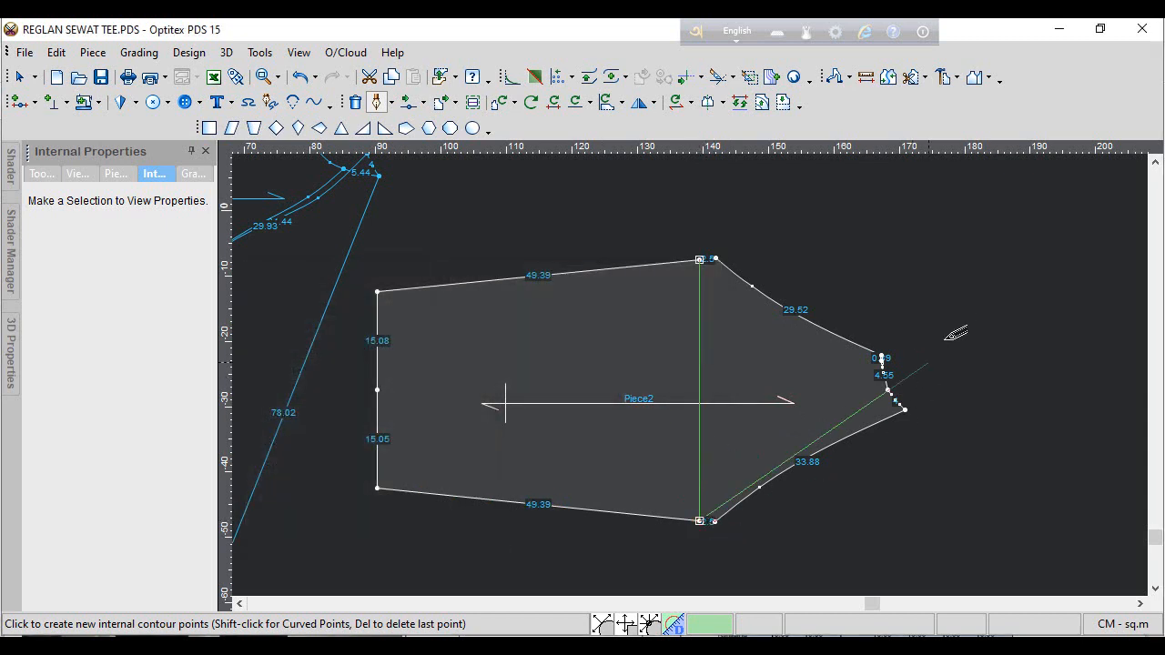
pyautogui.rightClick(949, 332)
pyautogui.click(1008, 406)
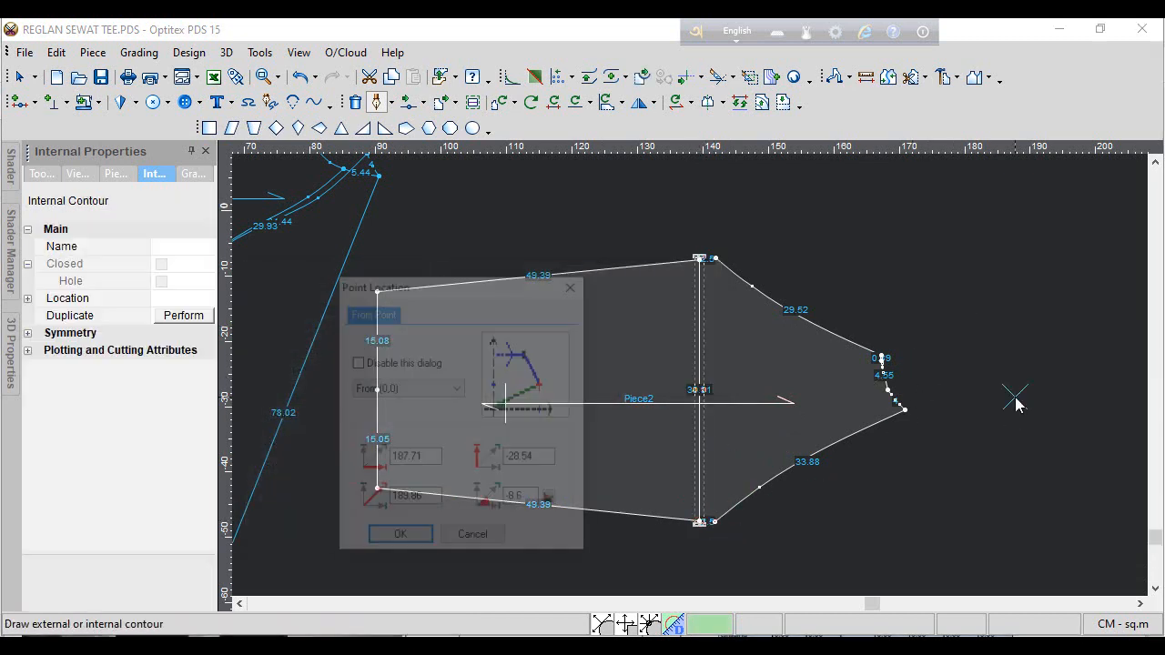
pyautogui.click(473, 539)
pyautogui.rightClick(951, 279)
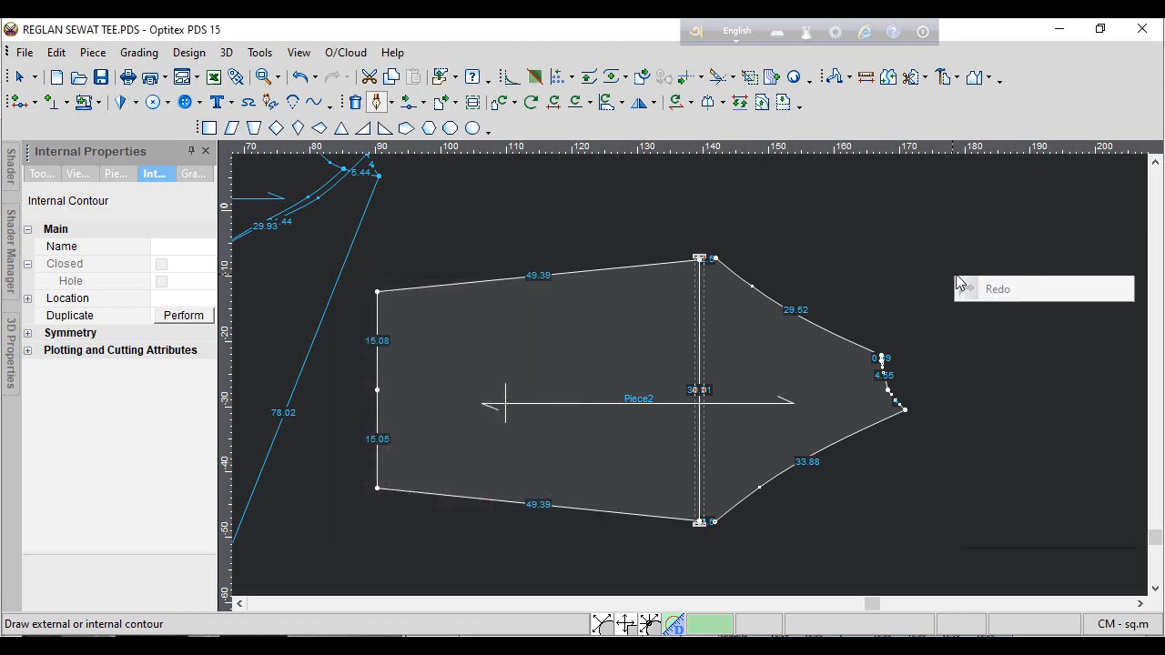
pyautogui.click(978, 289)
# - Check the length of the bicep line drawn across the sleeve
pyautogui.scroll(3, 689, 375)
pyautogui.scroll(3, 688, 375)
pyautogui.click(769, 367)
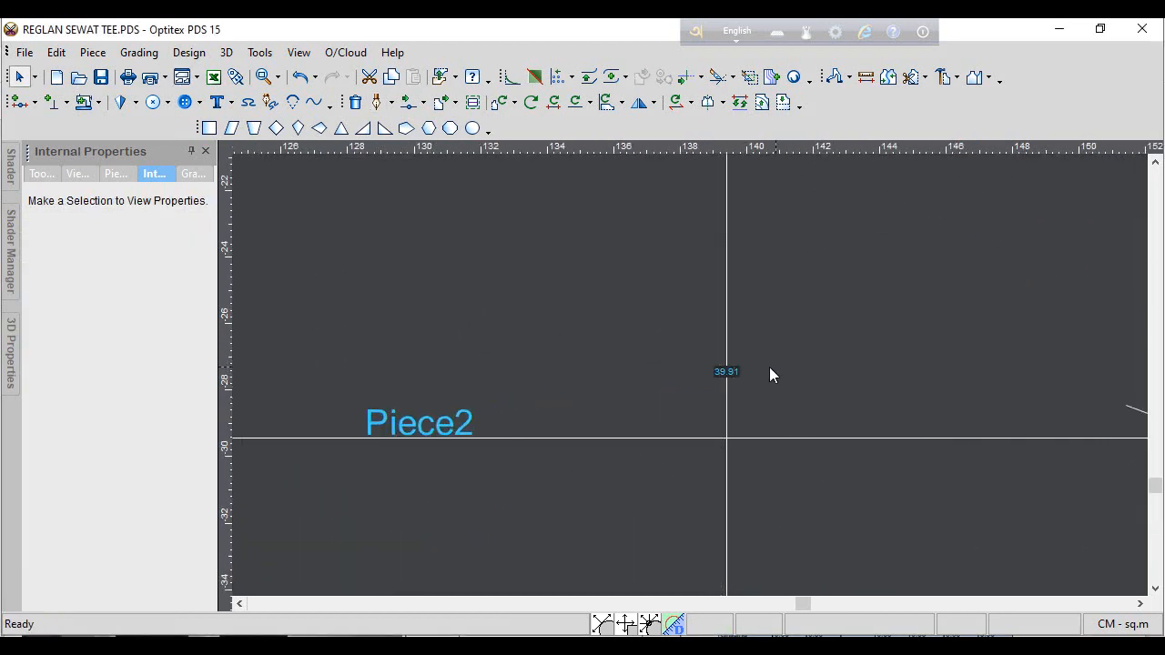
pyautogui.scroll(4, 689, 377)
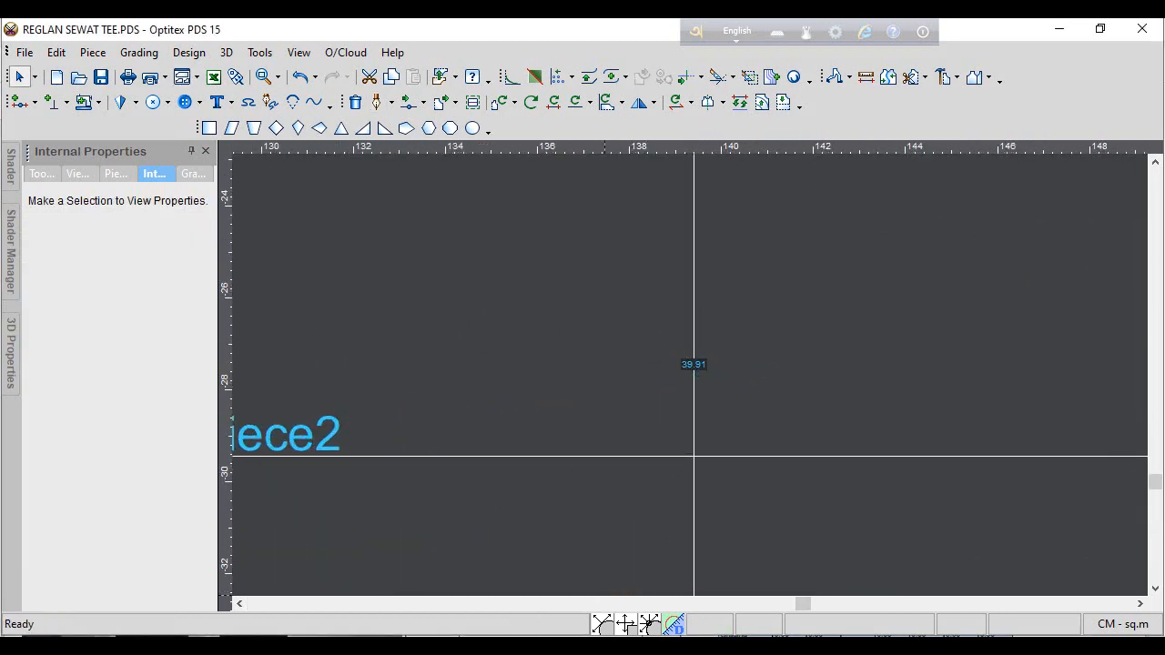
pyautogui.click(401, 644)
pyautogui.scroll(-5, 804, 425)
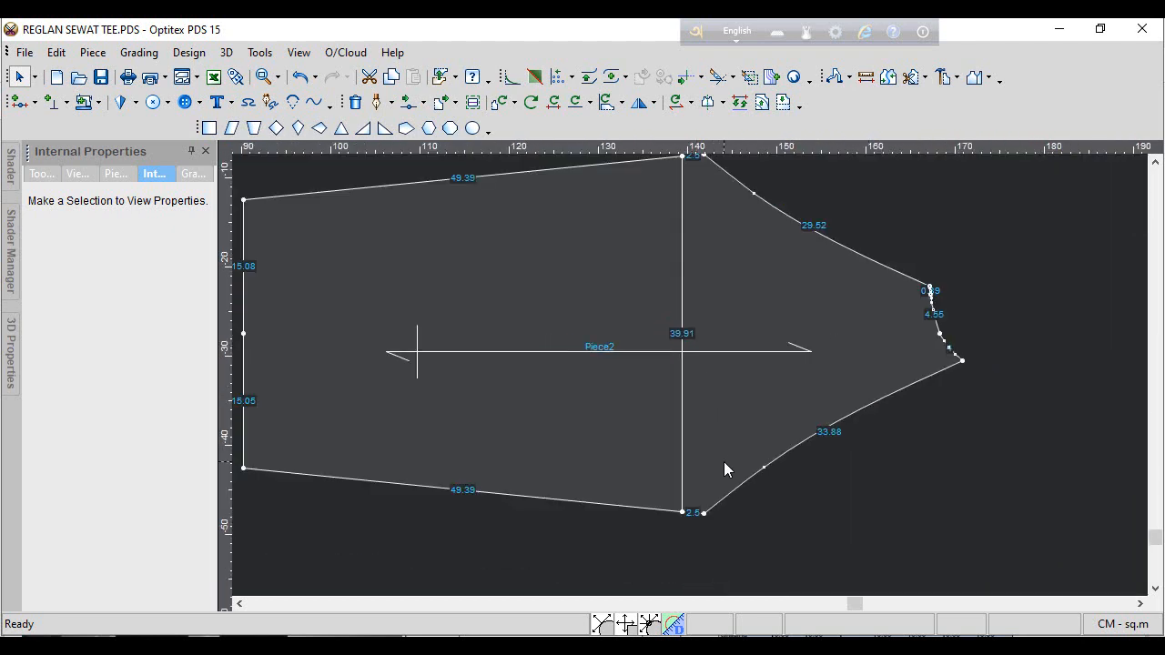
# - Move the lower underarm corner, the bicep line's lower end and the adjacent raglan curve point outward by 1.1 cm
pyautogui.press('m')
pyautogui.moveTo(647, 429); pyautogui.dragTo(799, 556)
pyautogui.click(717, 517)
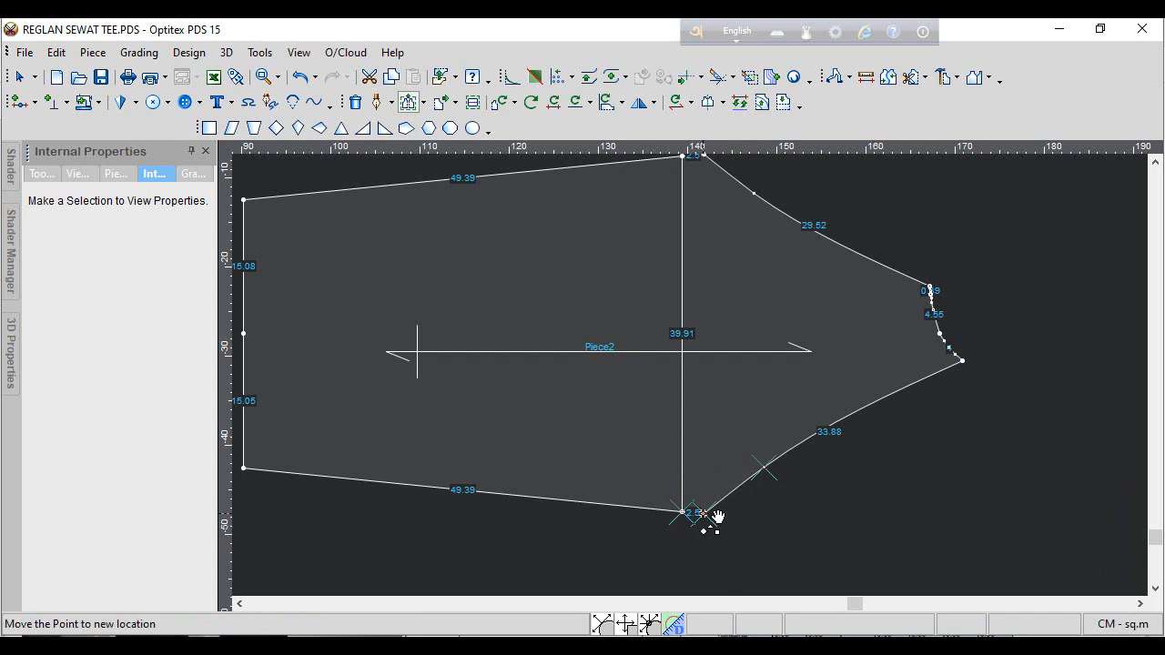
pyautogui.click(718, 517)
pyautogui.moveTo(380, 269); pyautogui.dragTo(22, 293)
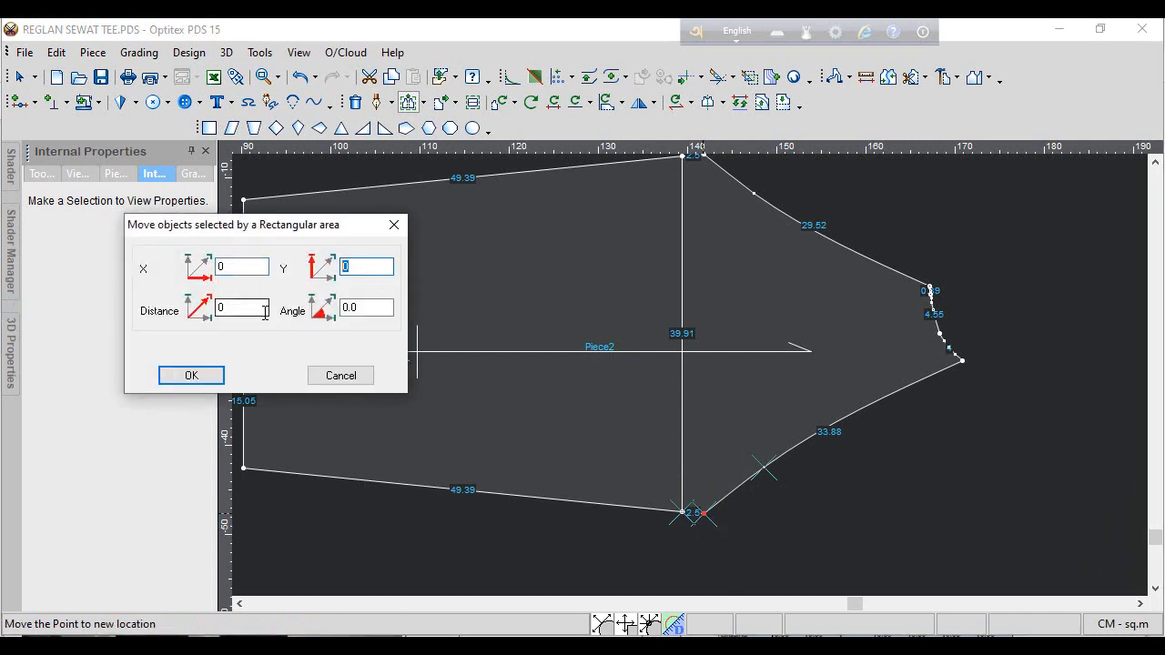
pyautogui.press('Return')
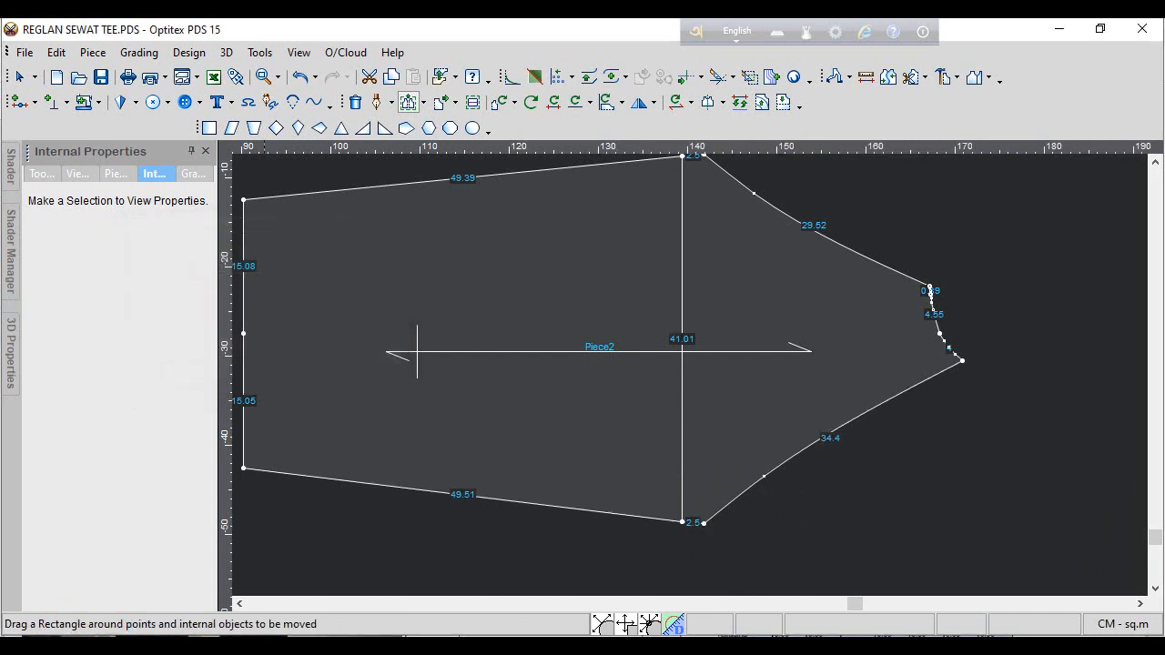
# - Move the upper underarm corner, the bicep line's upper end and the adjacent raglan curve point outward by 1.1 cm in Y
pyautogui.scroll(-1, 732, 332)
pyautogui.scroll(2, 684, 273)
pyautogui.moveTo(579, 281); pyautogui.dragTo(771, 438)
pyautogui.click(683, 323)
pyautogui.click(683, 323)
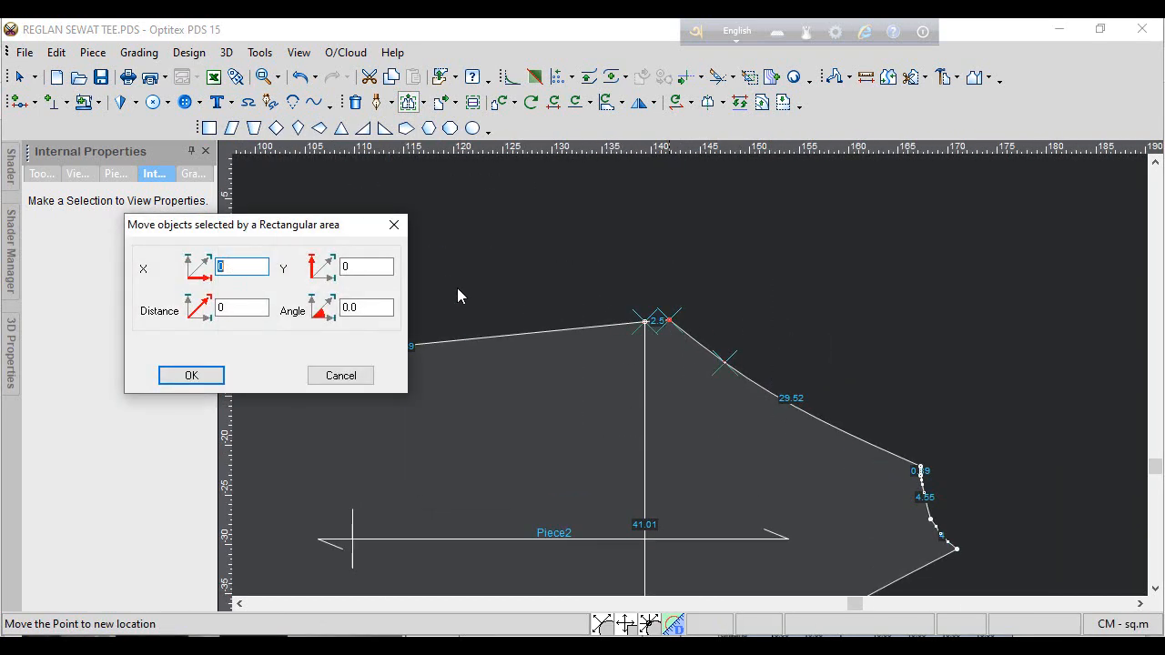
pyautogui.doubleClick(361, 266)
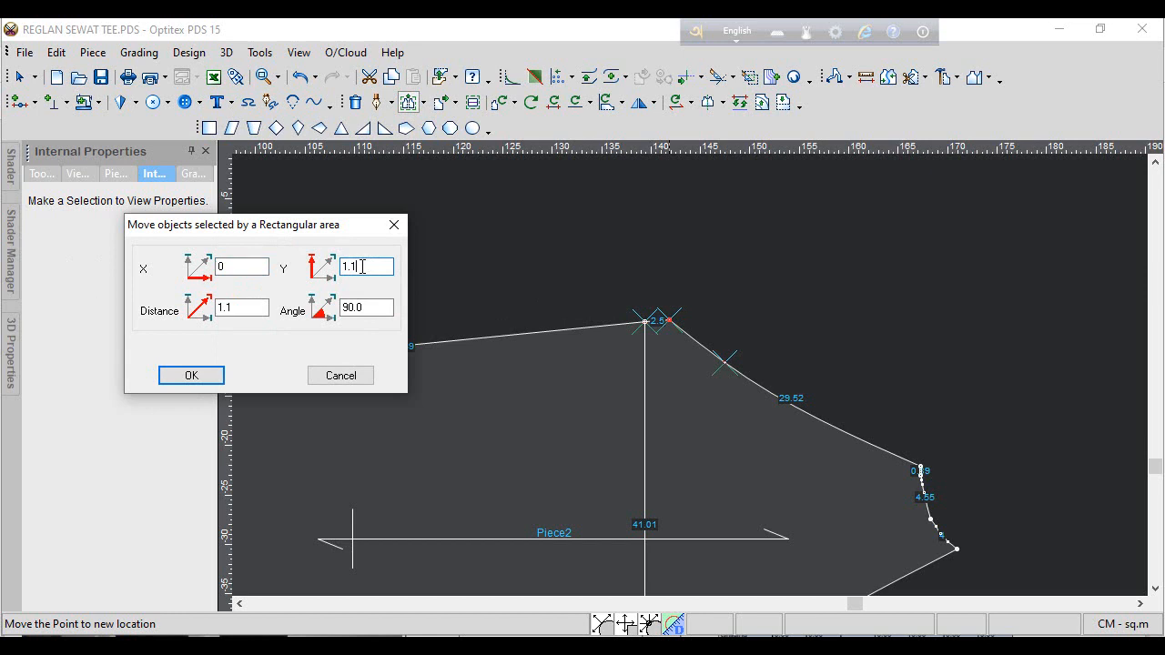
pyautogui.press('Return')
pyautogui.scroll(-2, 701, 383)
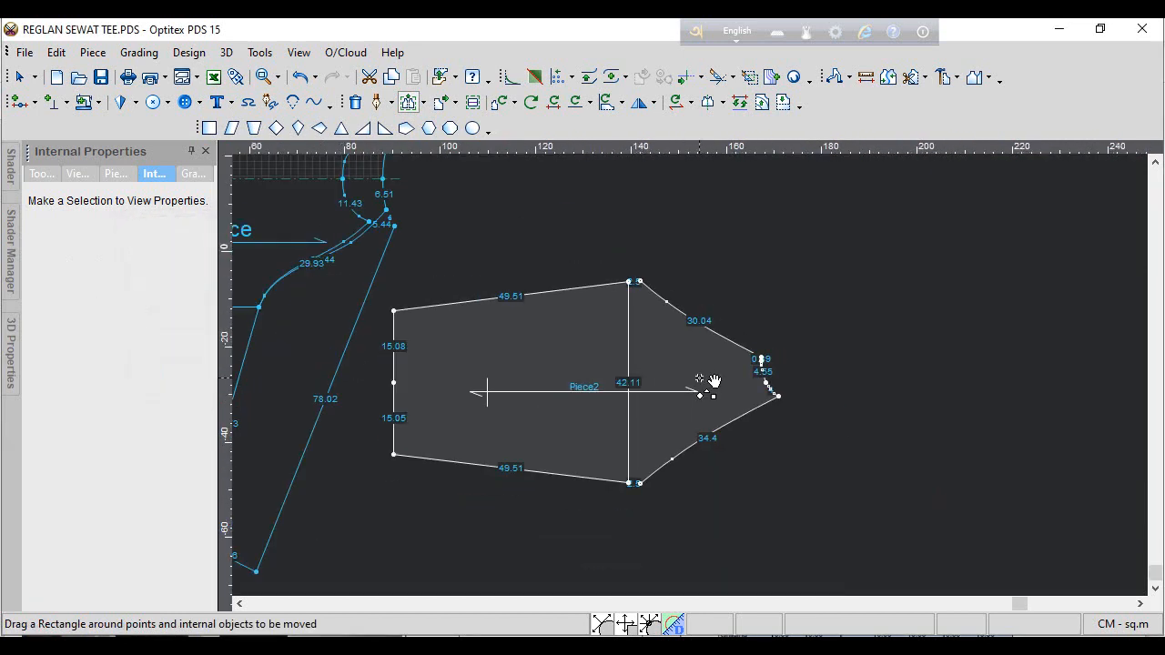
pyautogui.scroll(-1, 713, 382)
pyautogui.rightClick(728, 293)
pyautogui.click(769, 297)
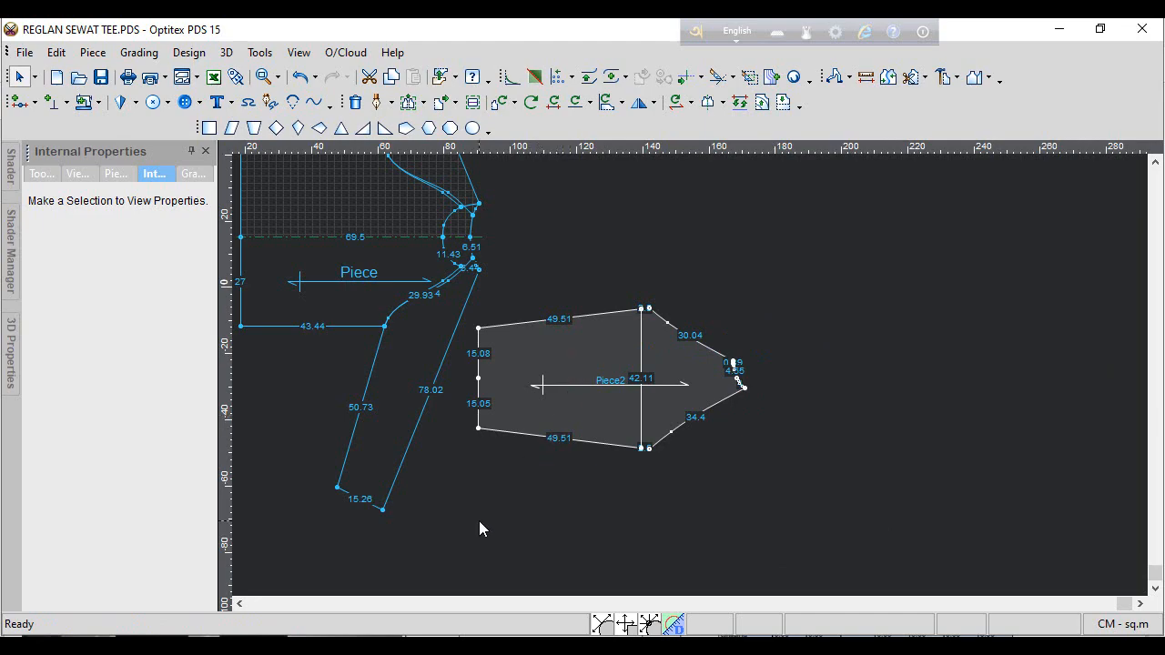
# - Check the sleeve measurements against the garment spec sheet, and examine the body draft beside the sleeve
pyautogui.click(425, 644)
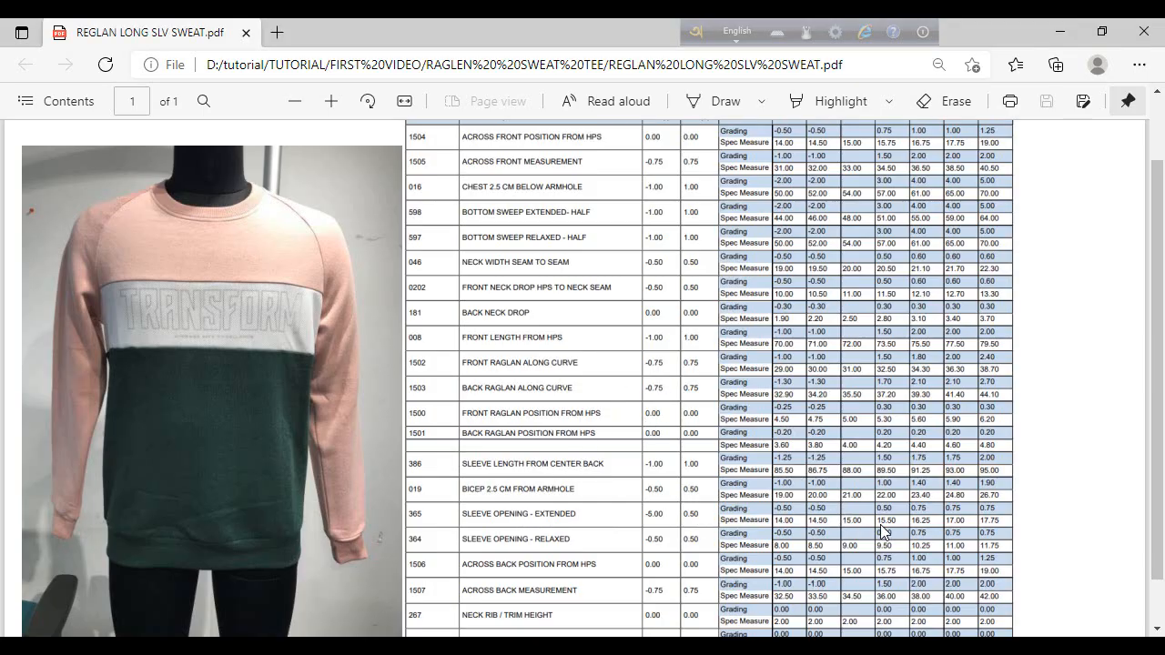
pyautogui.click(645, 645)
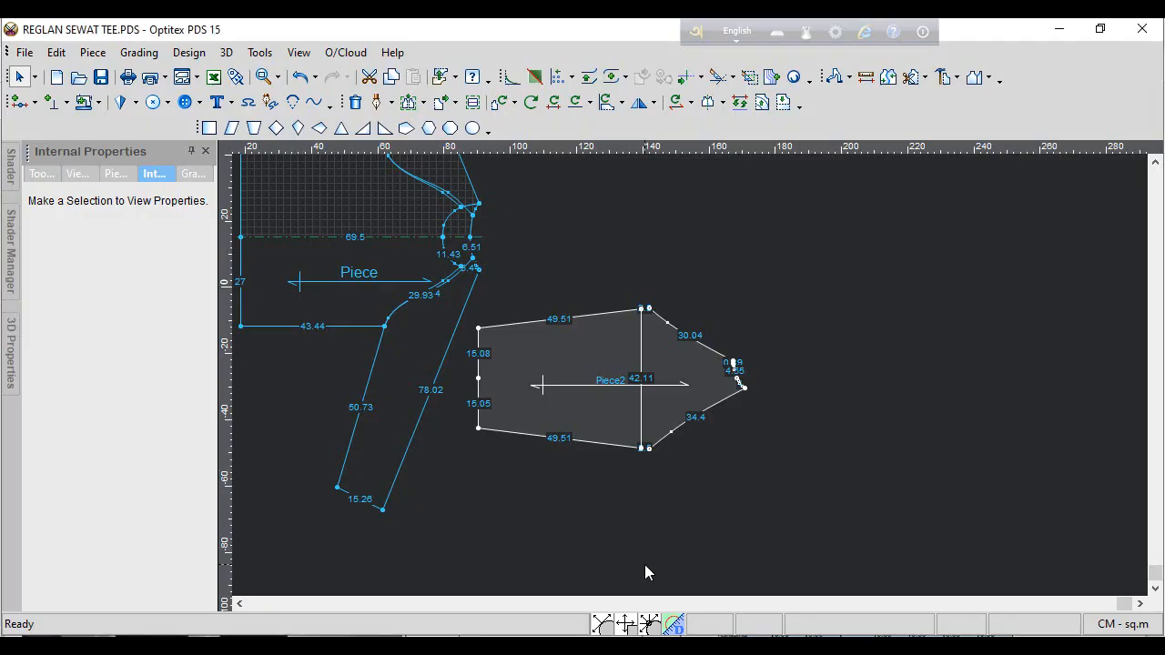
pyautogui.scroll(2, 498, 439)
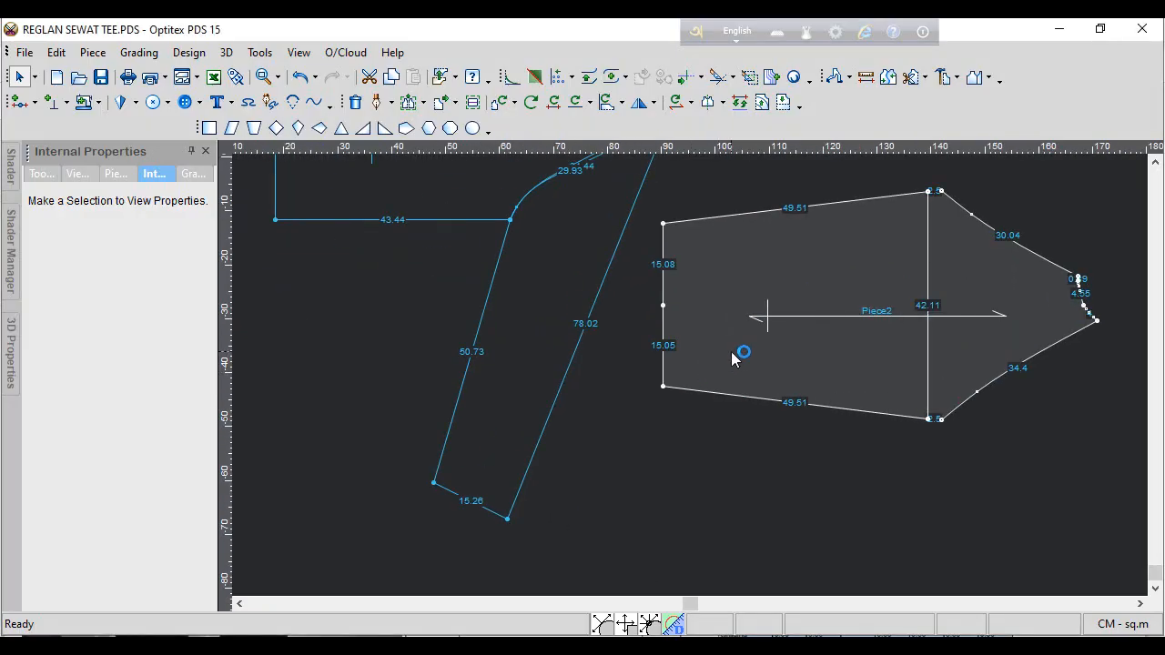
pyautogui.scroll(-2, 735, 357)
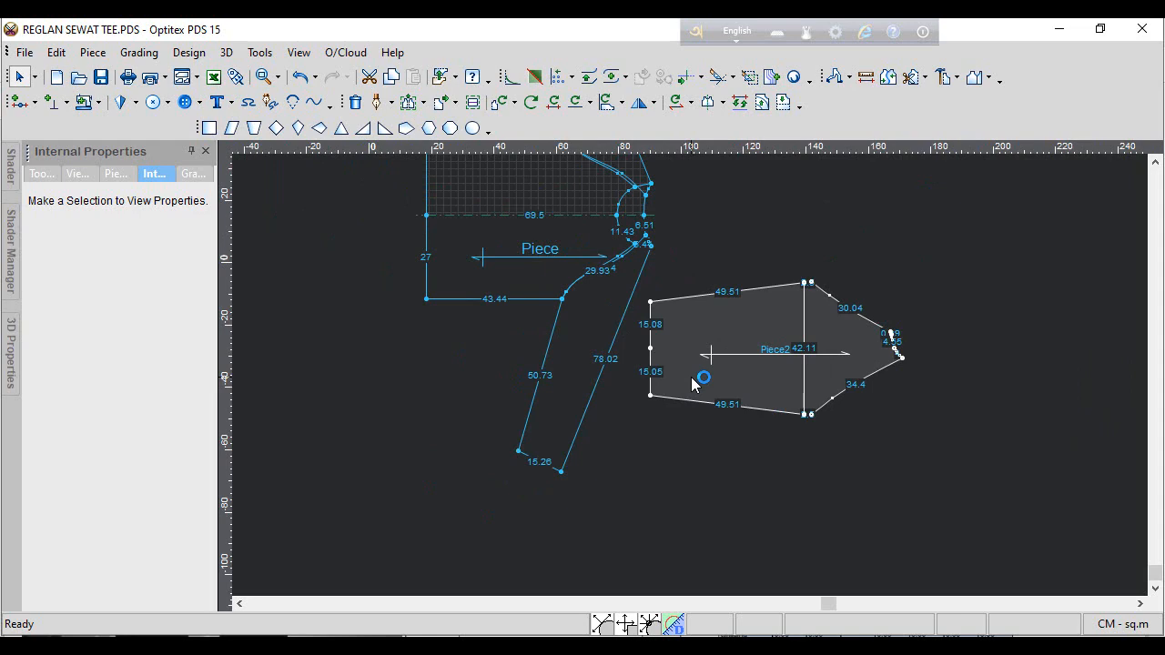
pyautogui.scroll(2, 696, 377)
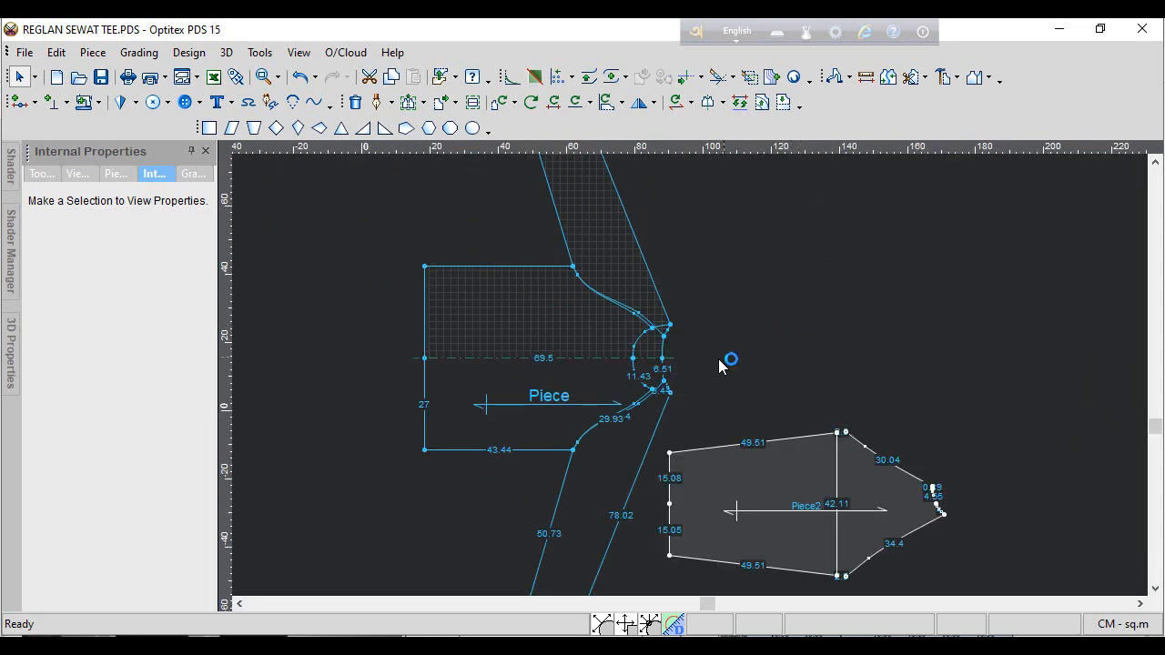
pyautogui.scroll(3, 691, 383)
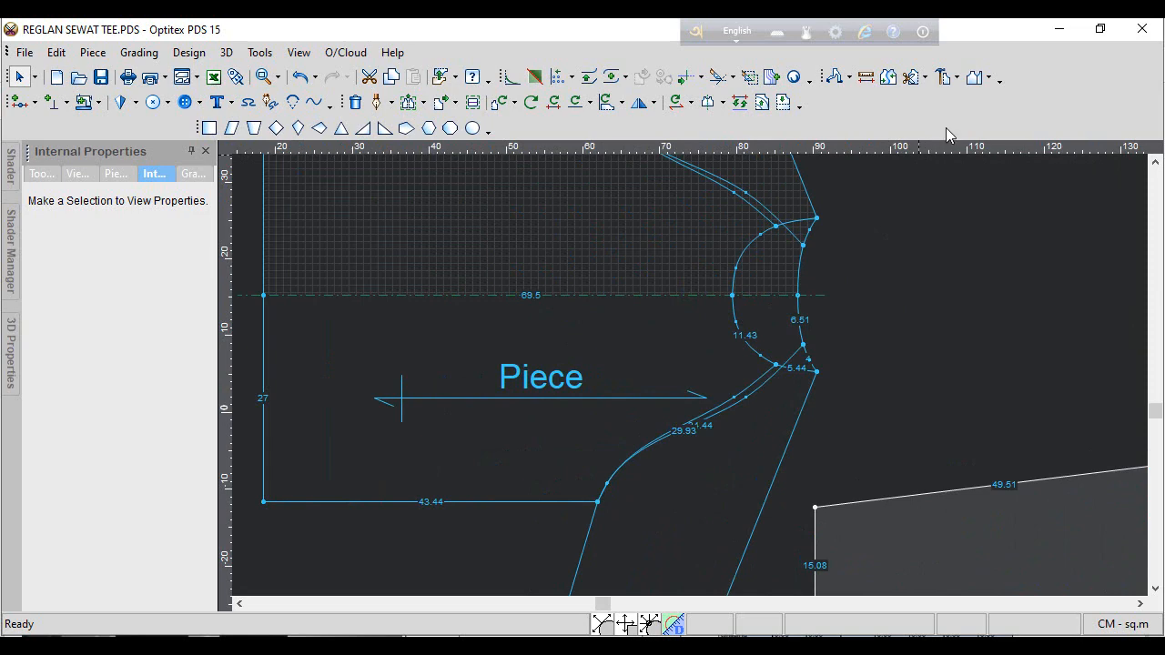
# - Build a new front piece from the body area enclosed by the centre line, deep front neckline and front raglan curve
pyautogui.click(943, 77)
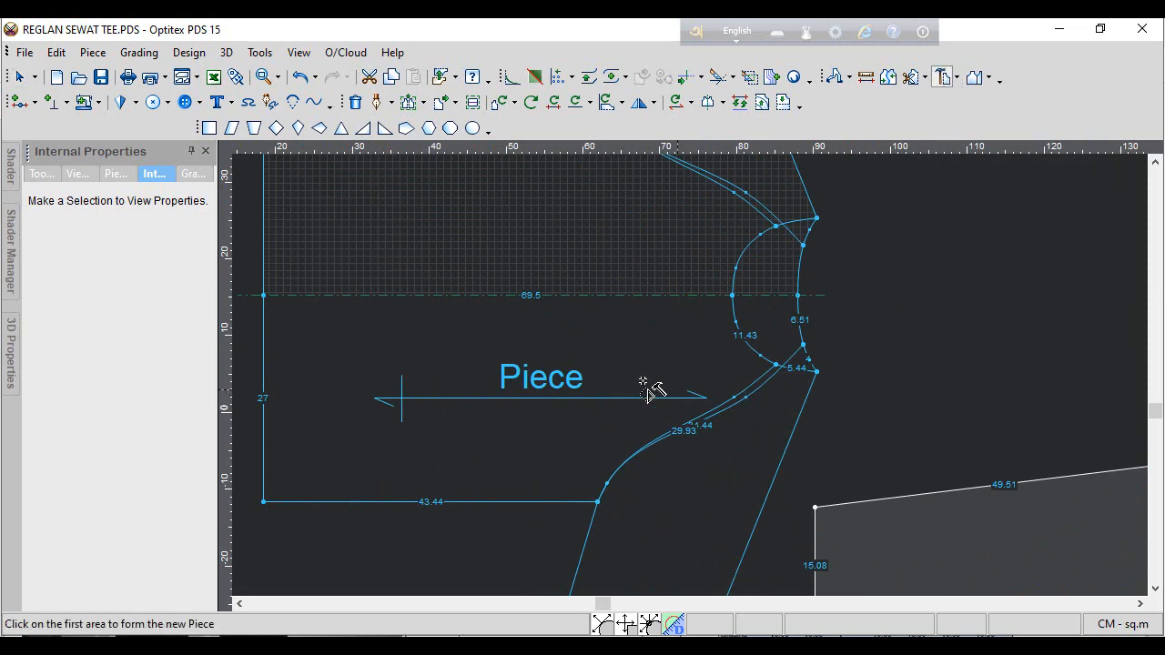
pyautogui.click(589, 369)
pyautogui.click(591, 367)
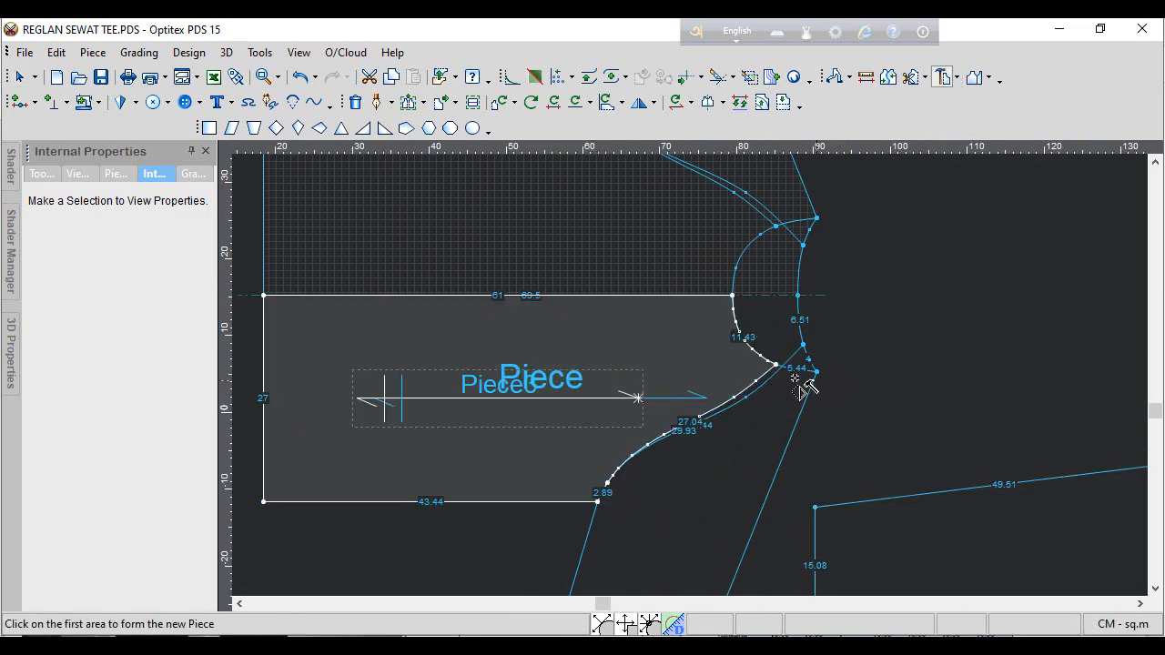
pyautogui.scroll(-1, 836, 309)
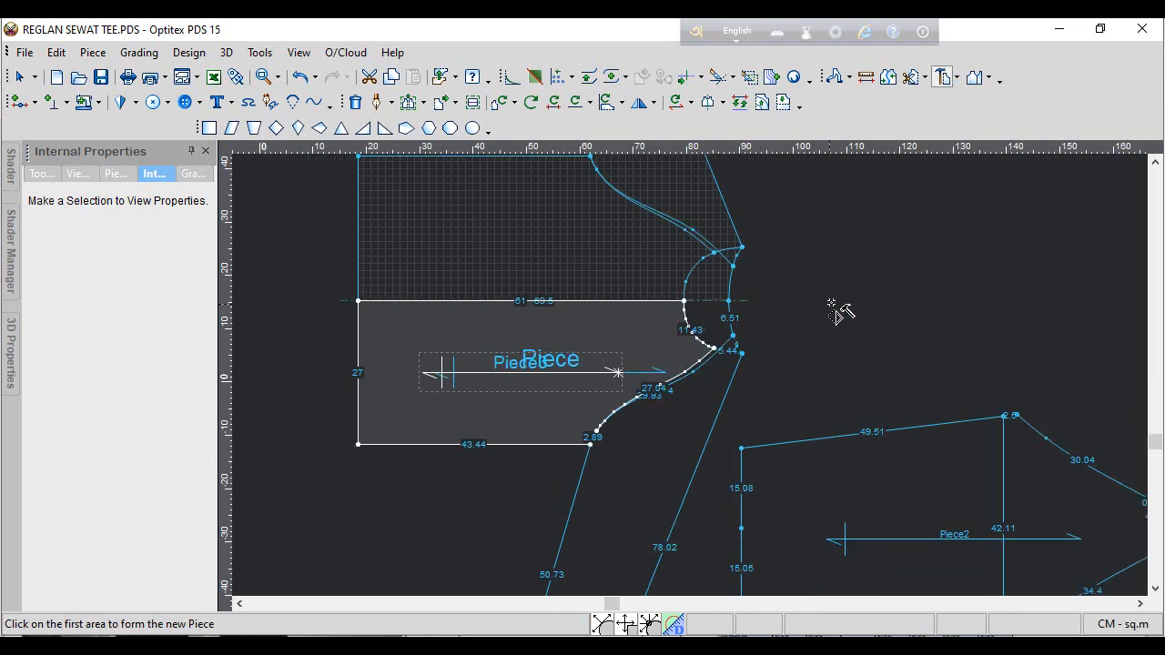
# - Build a new back piece by combining the front body area with the areas reaching the back neckline and back raglan curve
pyautogui.click(710, 325)
pyautogui.click(675, 350)
pyautogui.scroll(3, 692, 373)
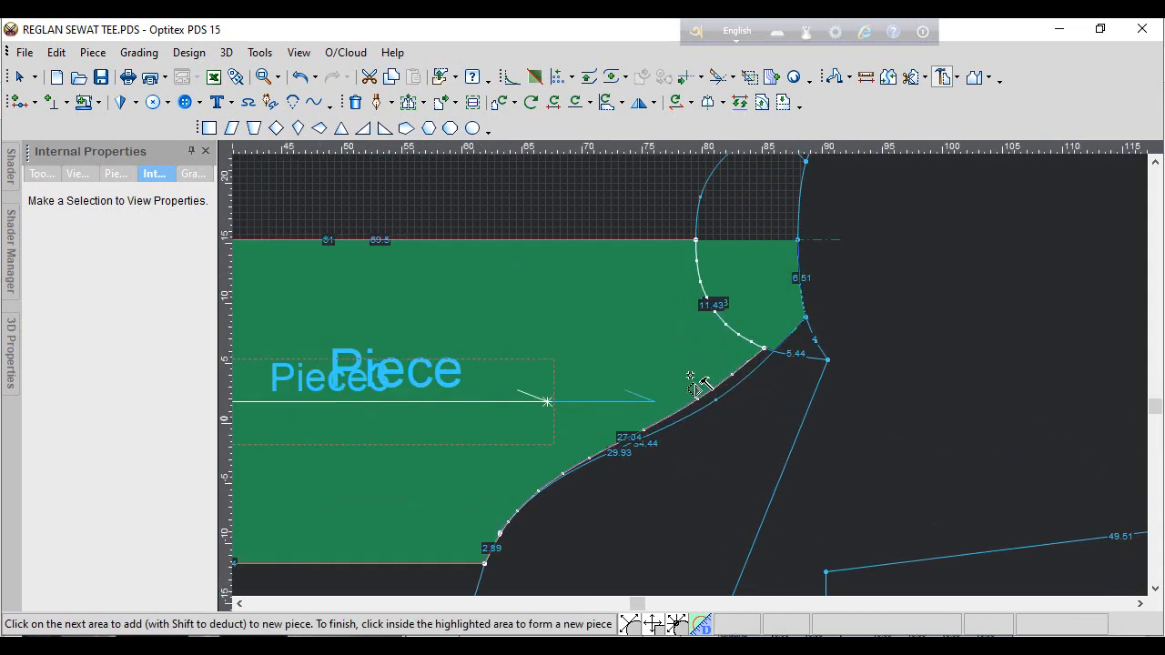
pyautogui.click(735, 371)
pyautogui.scroll(-3, 697, 383)
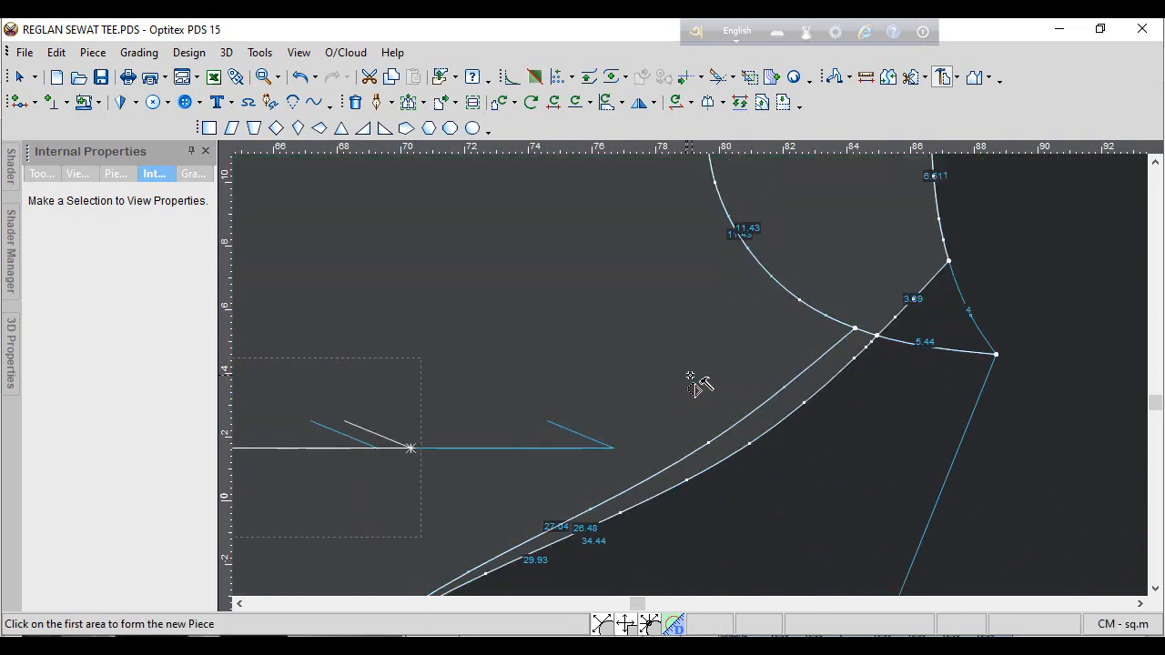
# - Place the newly built back piece in the free area beside the body draft and name it BACK
pyautogui.rightClick(879, 283)
pyautogui.click(915, 293)
pyautogui.moveTo(619, 355); pyautogui.dragTo(998, 294)
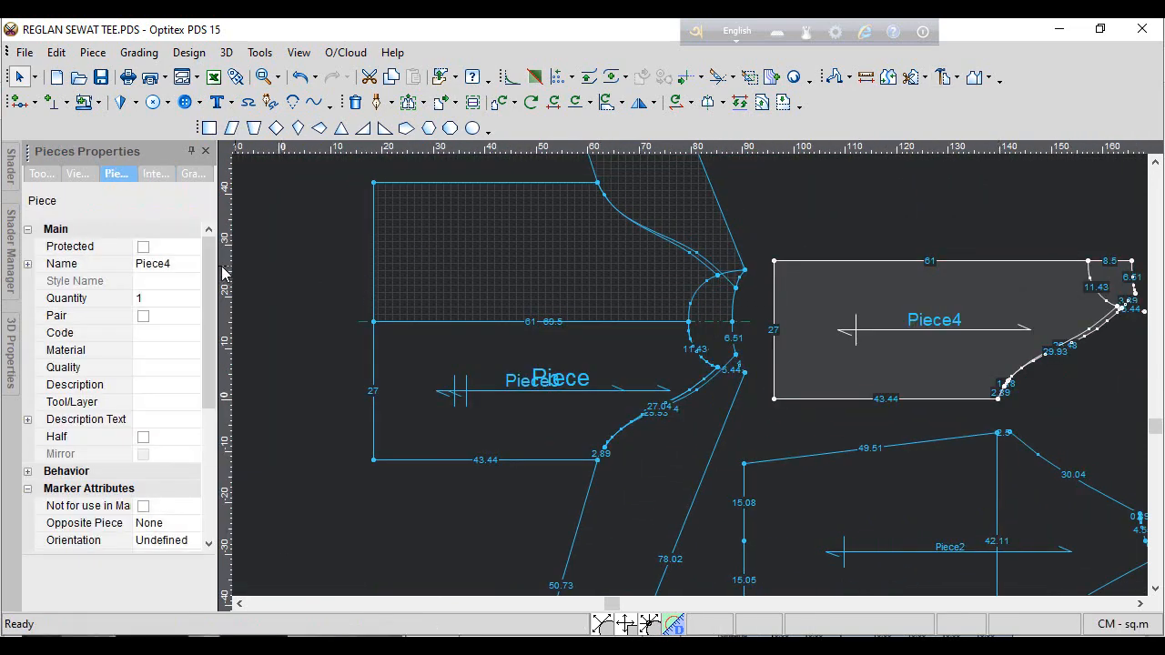
pyautogui.click(182, 264)
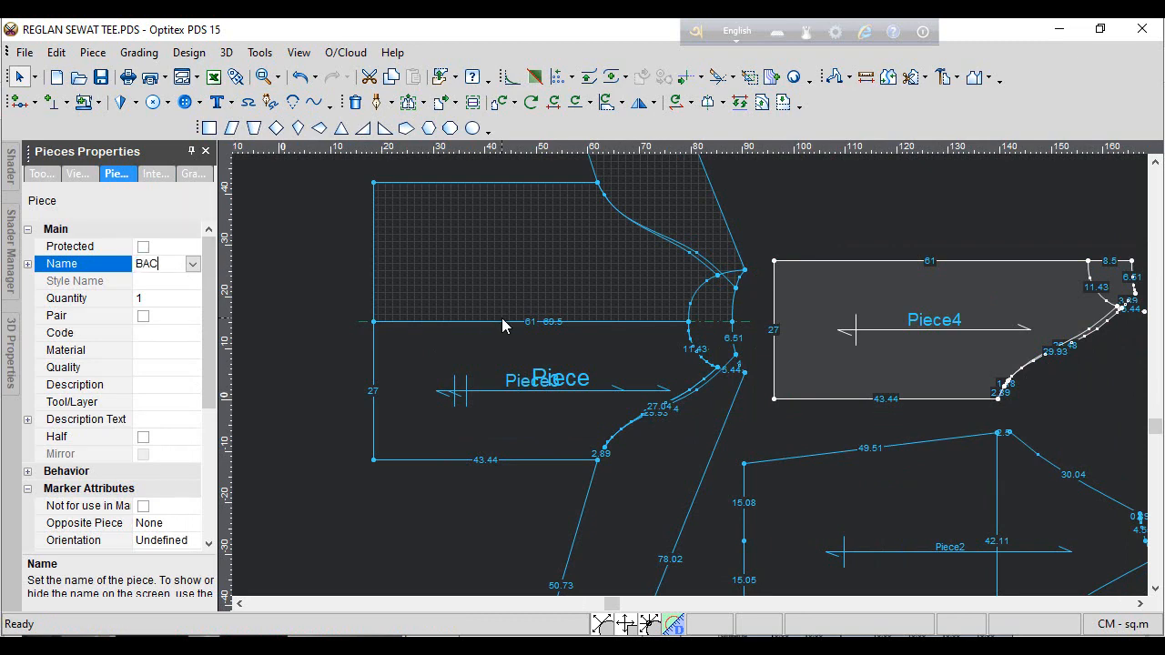
# - Move the original body-and-sleeve draft well away from the extracted pieces, uncovering the new front piece
pyautogui.click(569, 370)
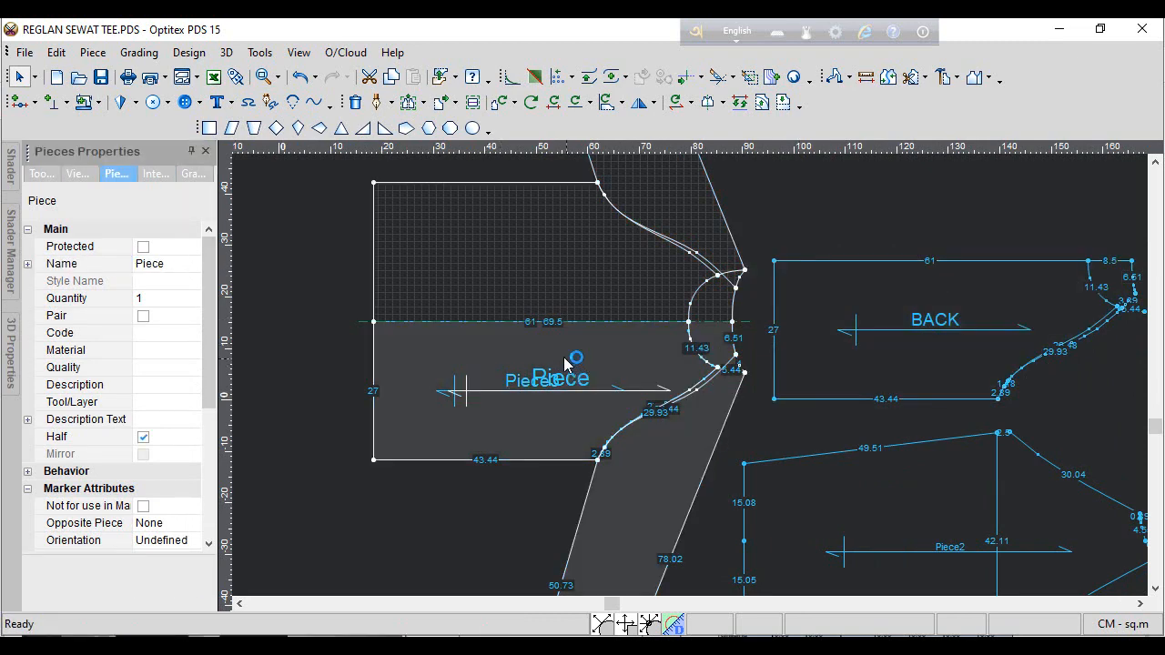
pyautogui.press('Home')
pyautogui.moveTo(719, 391); pyautogui.dragTo(351, 374)
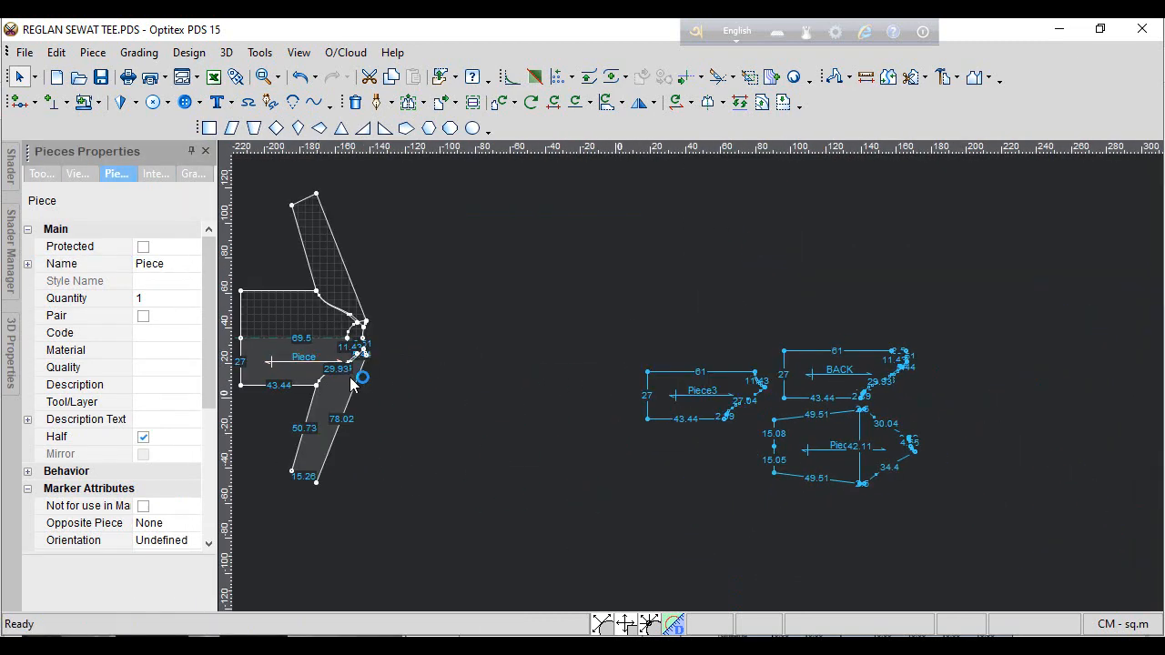
# - Rename the extracted front body piece as FRONT
pyautogui.scroll(3, 697, 376)
pyautogui.moveTo(708, 368); pyautogui.dragTo(703, 341)
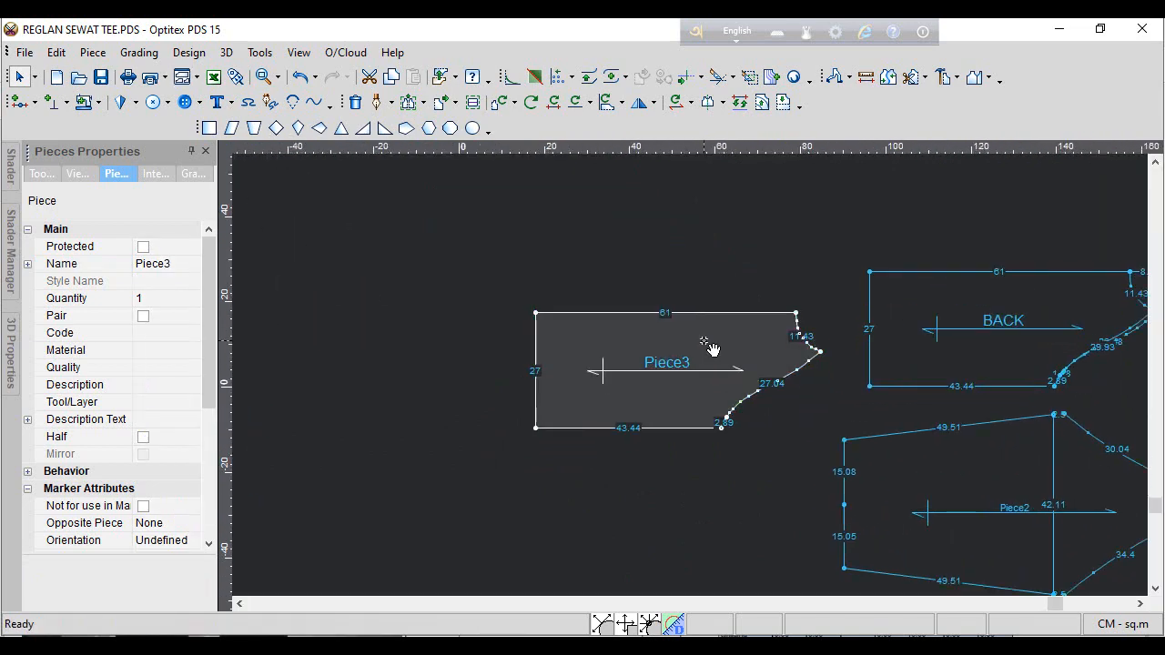
pyautogui.click(173, 264)
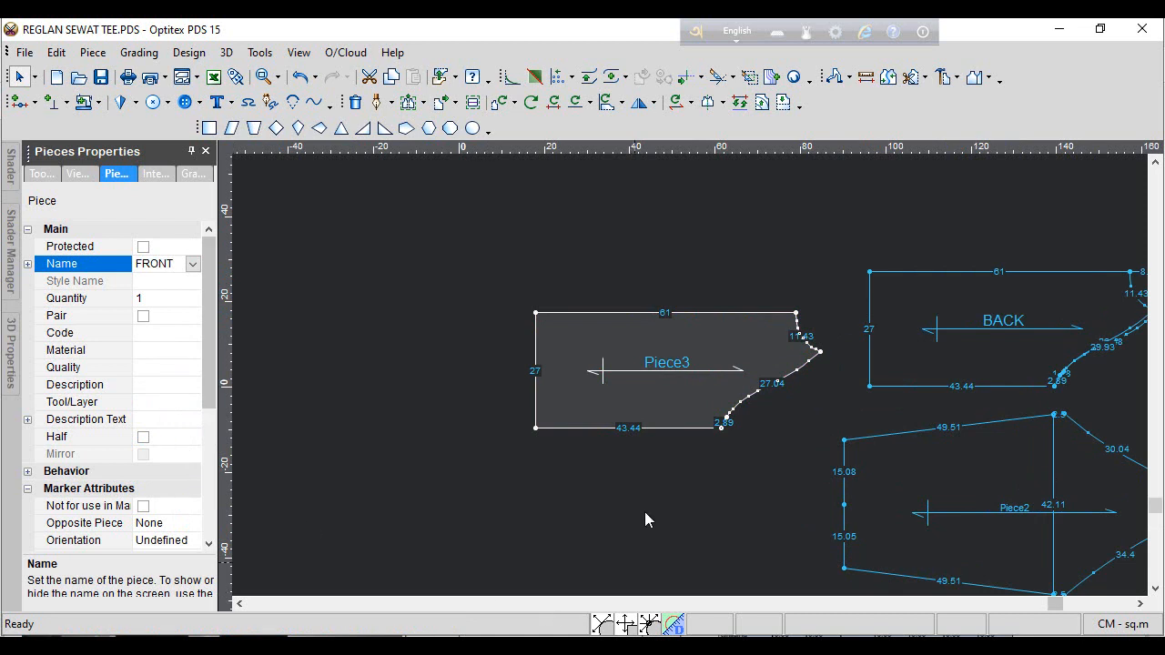
pyautogui.write('FRONT')
pyautogui.press('Return')
# - Delete the surplus points along the front piece's raglan curve, from below the neck corner to just above the underarm
pyautogui.scroll(3, 829, 421)
pyautogui.scroll(-2, 657, 271)
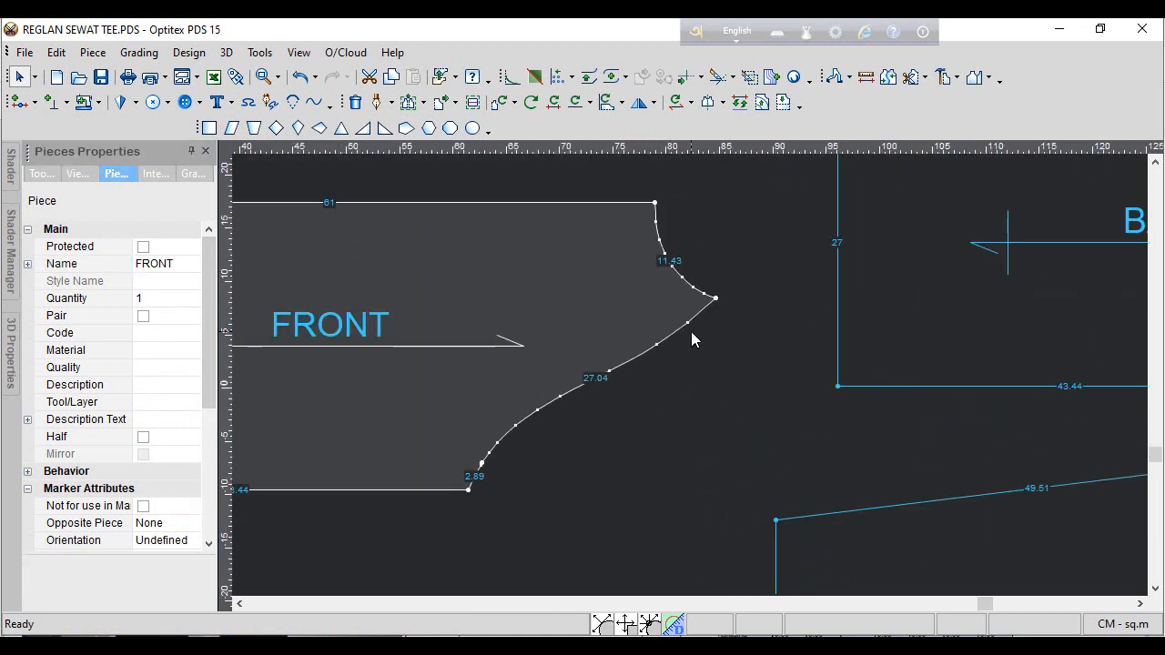
pyautogui.click(691, 324)
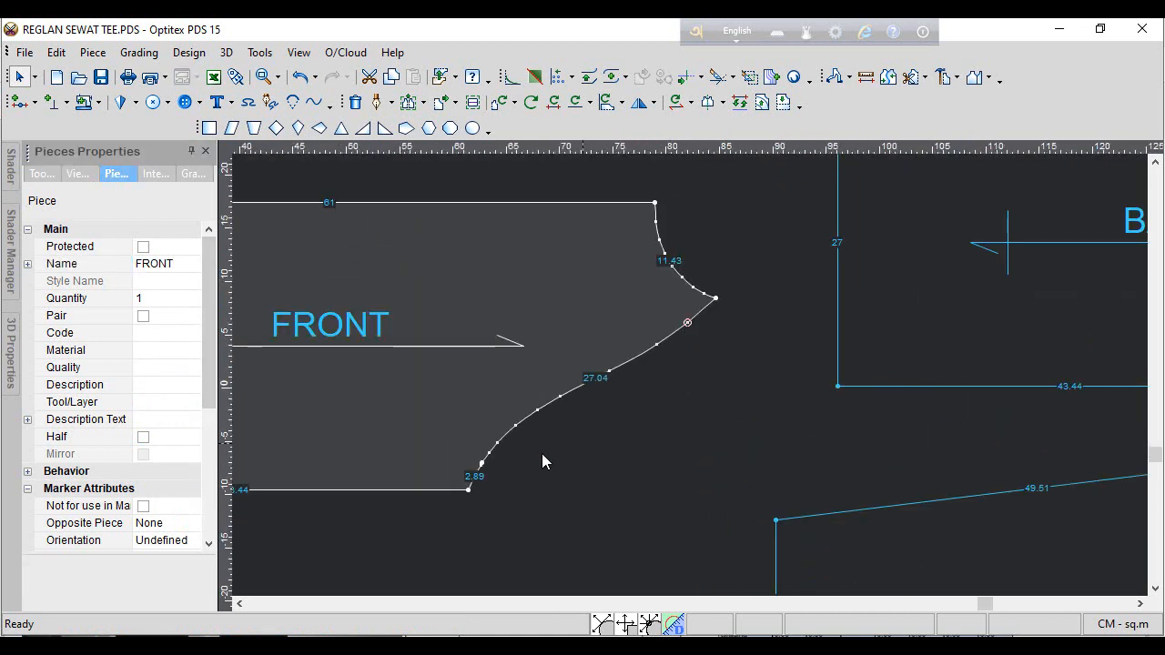
pyautogui.click(482, 457)
pyautogui.scroll(5, 482, 457)
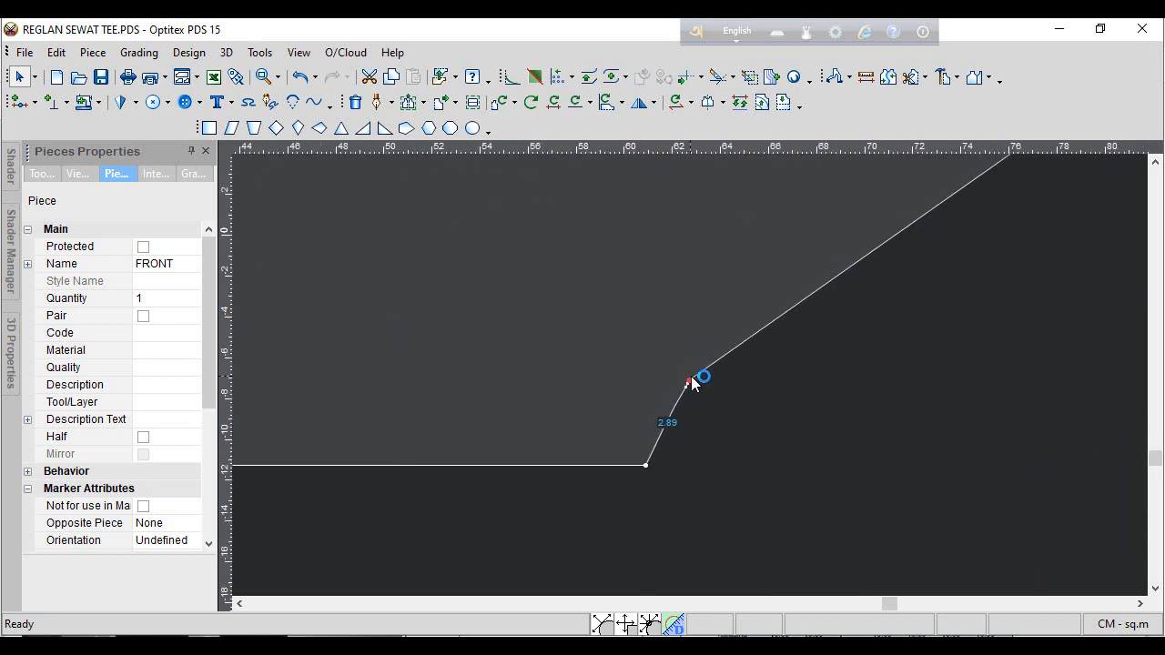
pyautogui.press('Delete')
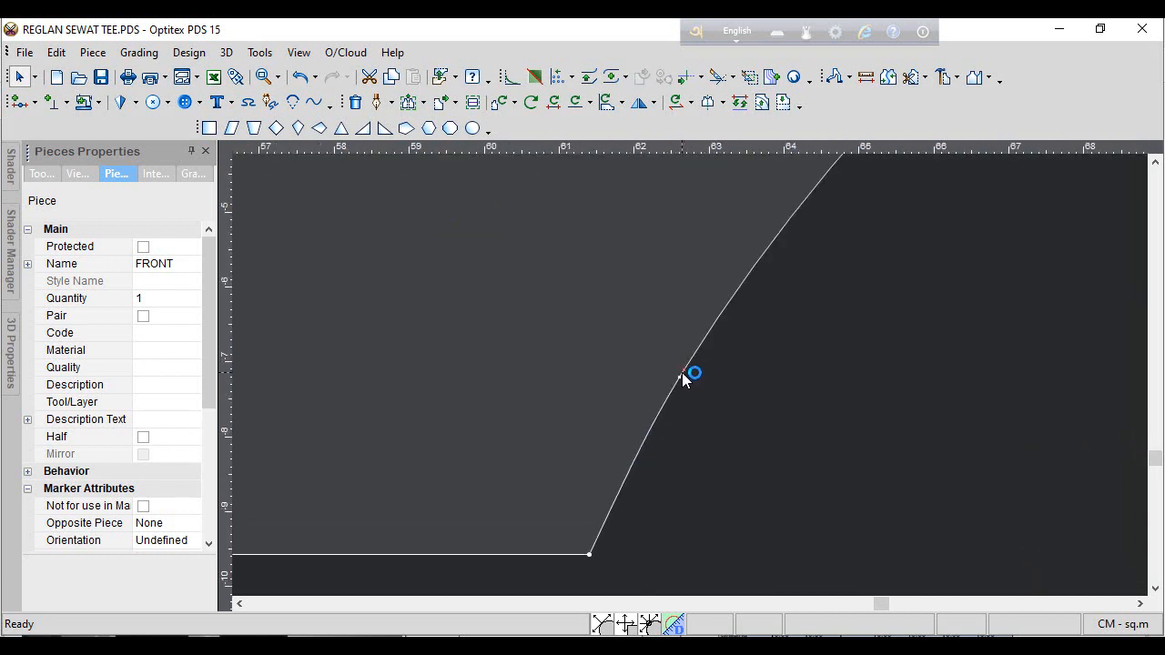
pyautogui.scroll(-4, 685, 373)
pyautogui.scroll(2, 741, 331)
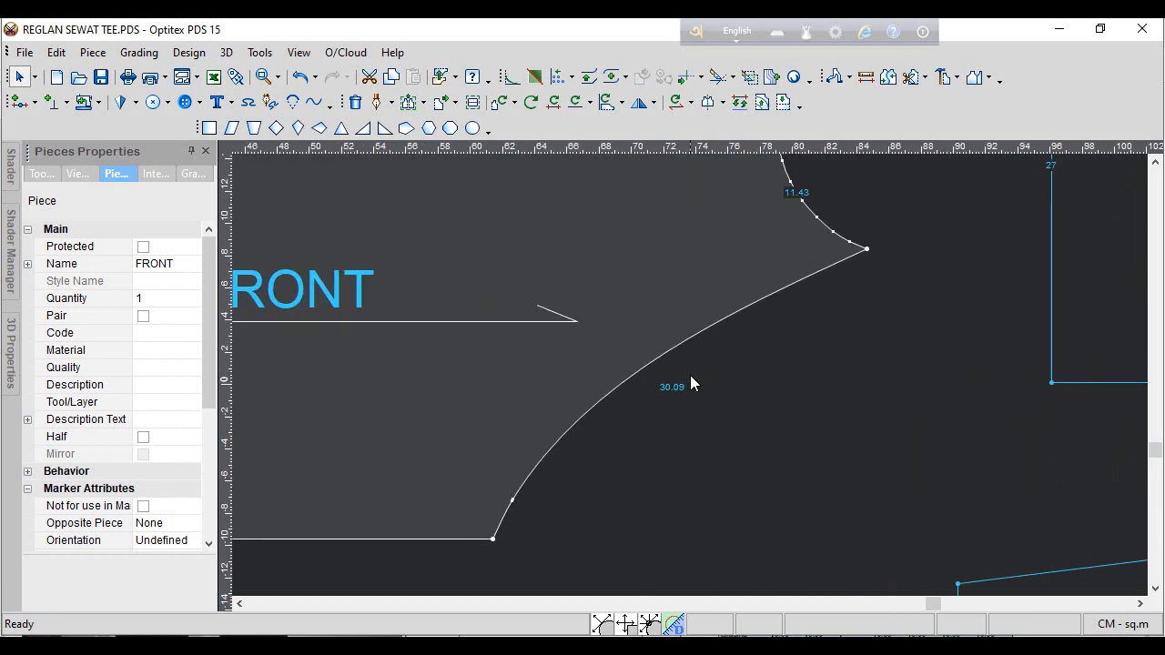
# - Reshape the front raglan edge into a smooth S-curve about 30 cm long by pulling its upper part outward
pyautogui.press('m')
pyautogui.click(722, 320)
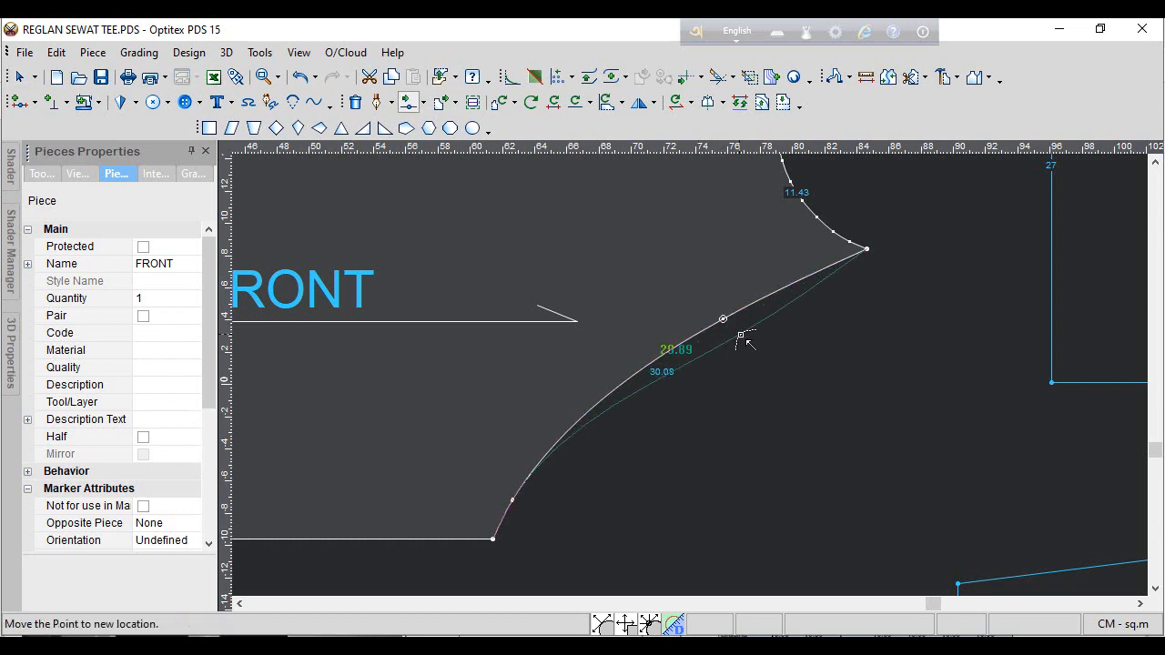
pyautogui.click(752, 340)
pyautogui.scroll(1, 774, 373)
pyautogui.click(662, 330)
pyautogui.click(708, 325)
pyautogui.scroll(-3, 687, 374)
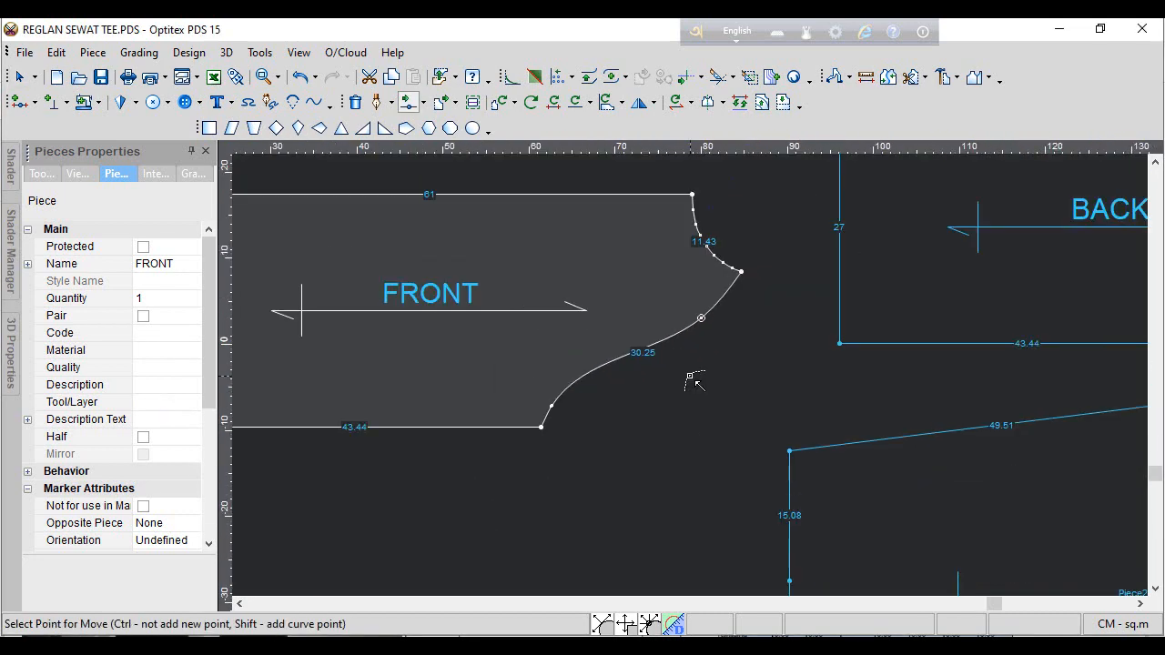
pyautogui.rightClick(686, 374)
# - Delete the internal front neckline and raglan lines from the back piece, along with the surplus points on its raglan curve
pyautogui.scroll(3, 1027, 351)
pyautogui.click(583, 246)
pyautogui.click(605, 194)
pyautogui.press('Delete')
pyautogui.click(592, 241)
pyautogui.press('Delete')
pyautogui.press('Return')
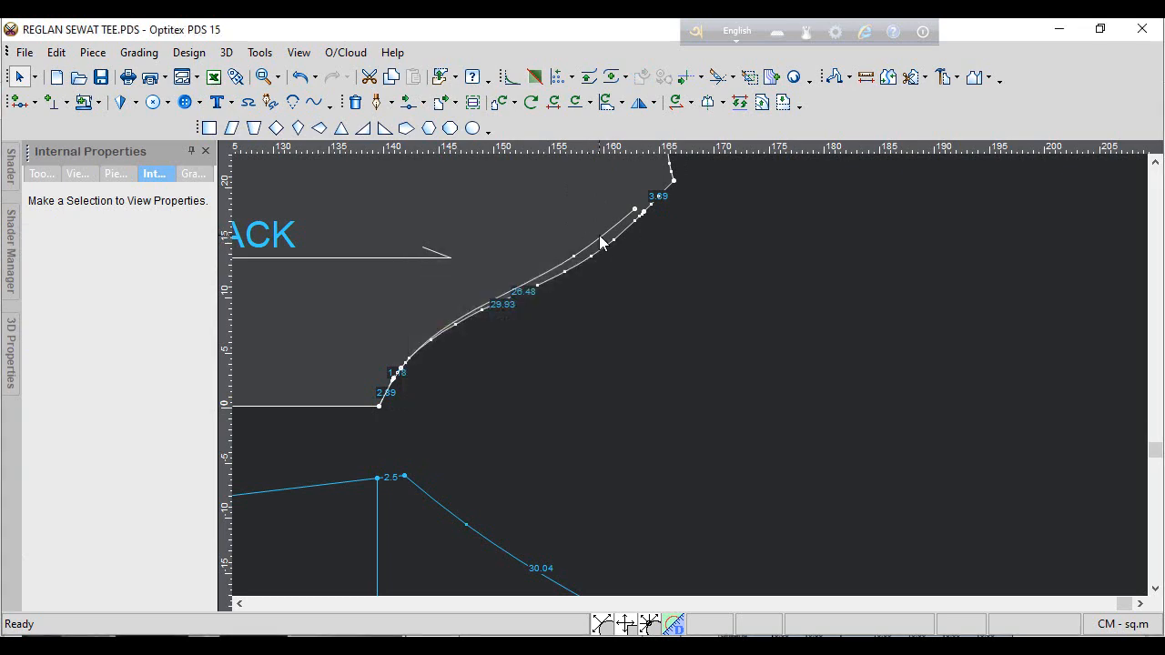
pyautogui.click(590, 255)
pyautogui.press('Delete')
pyautogui.click(394, 379)
pyautogui.click(152, 264)
# - Reshape the back raglan edge into a smooth S-curve about 34.5 cm long by moving a new upper curve point outward
pyautogui.click(409, 102)
pyautogui.scroll(2, 694, 371)
pyautogui.click(983, 213)
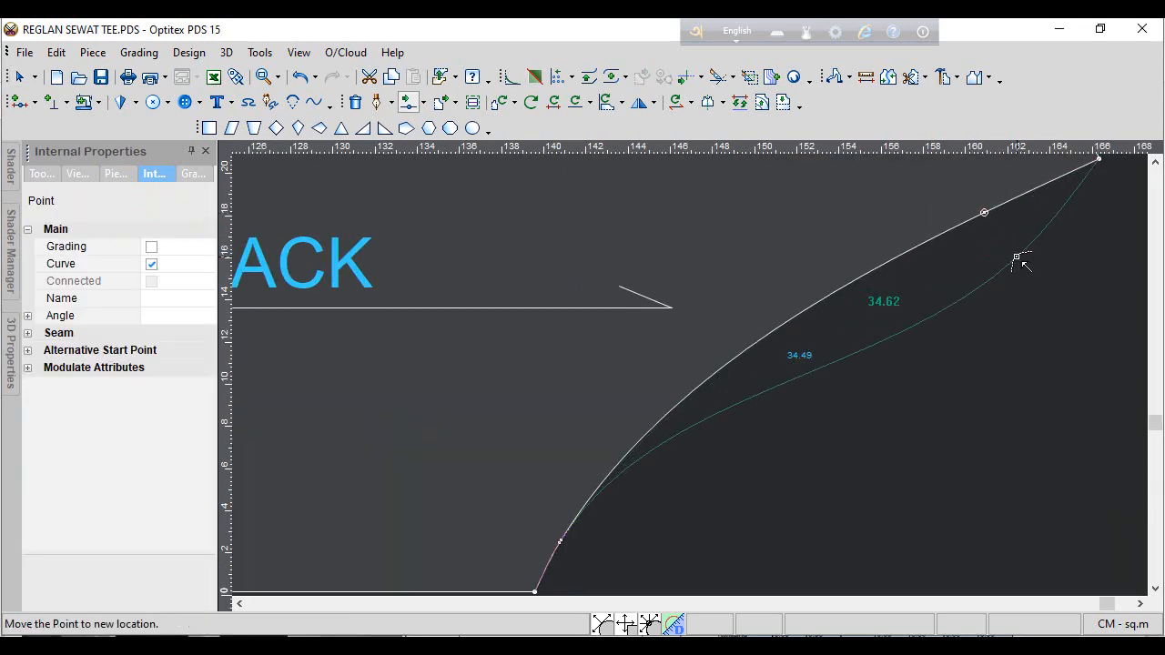
pyautogui.click(1018, 255)
pyautogui.scroll(-7, 648, 362)
pyautogui.rightClick(832, 304)
pyautogui.click(848, 315)
# - Adjust the back piece's placement and mirror it as a half piece along its centre line from hem to neckline
pyautogui.moveTo(642, 341); pyautogui.dragTo(651, 349)
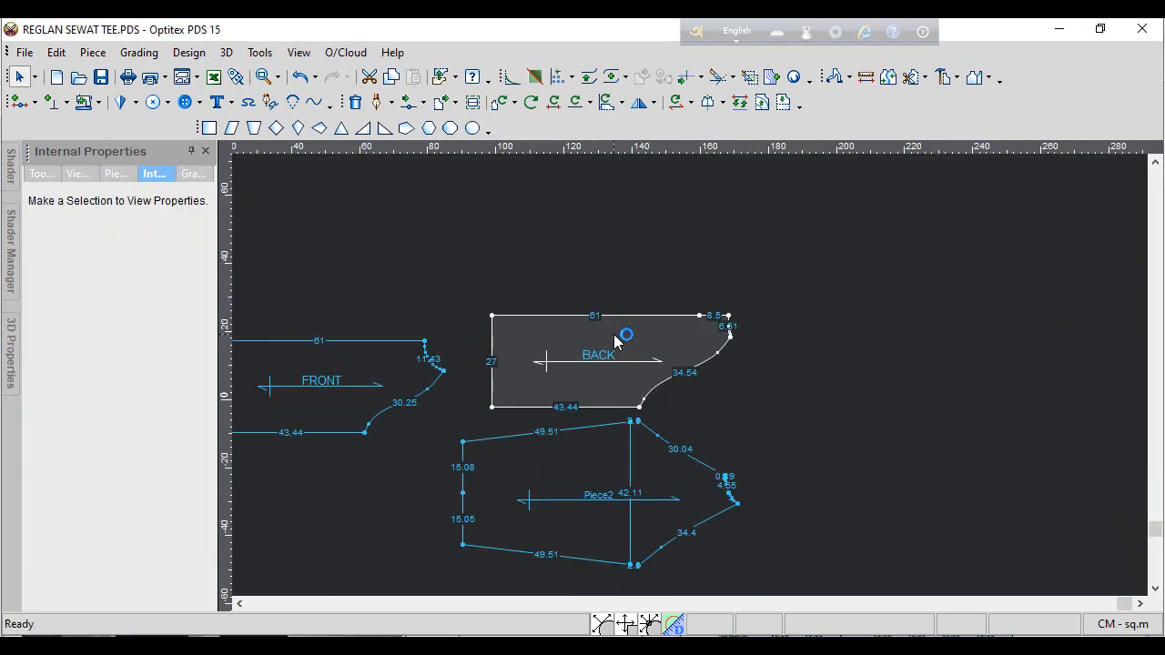
pyautogui.click(708, 104)
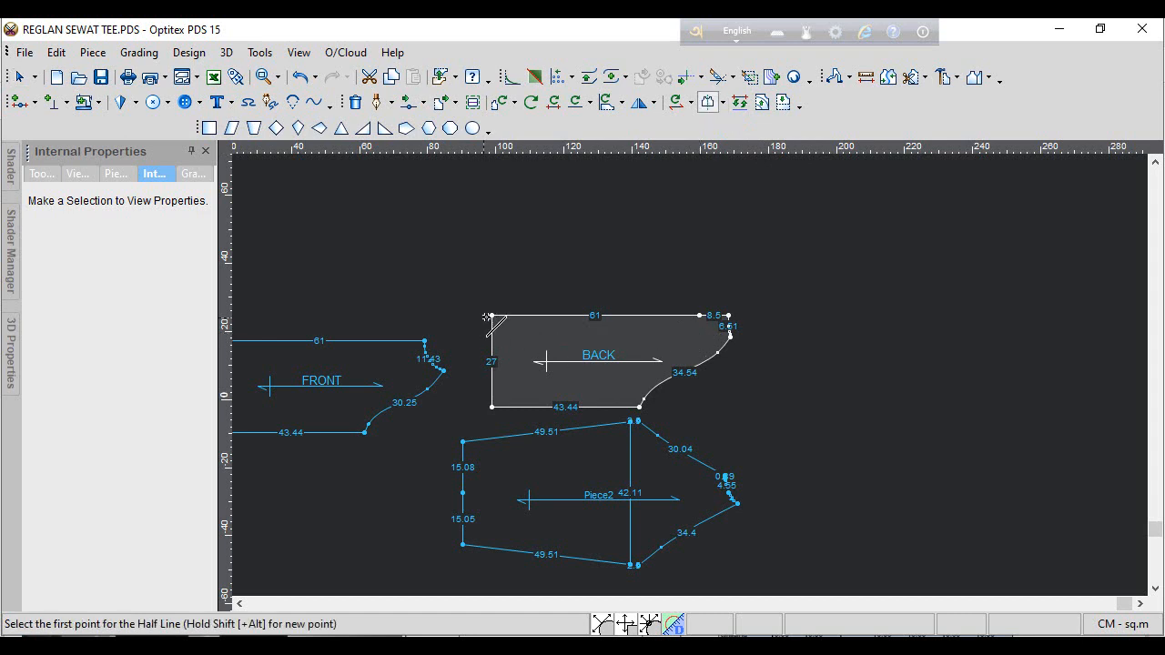
pyautogui.click(492, 316)
pyautogui.click(725, 315)
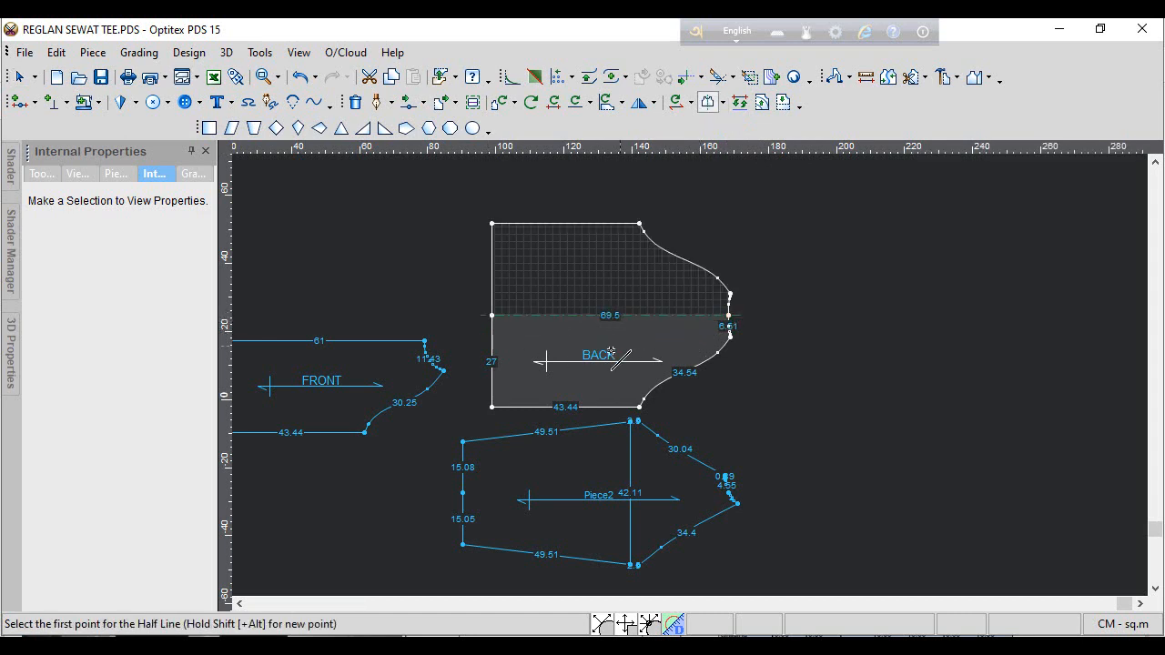